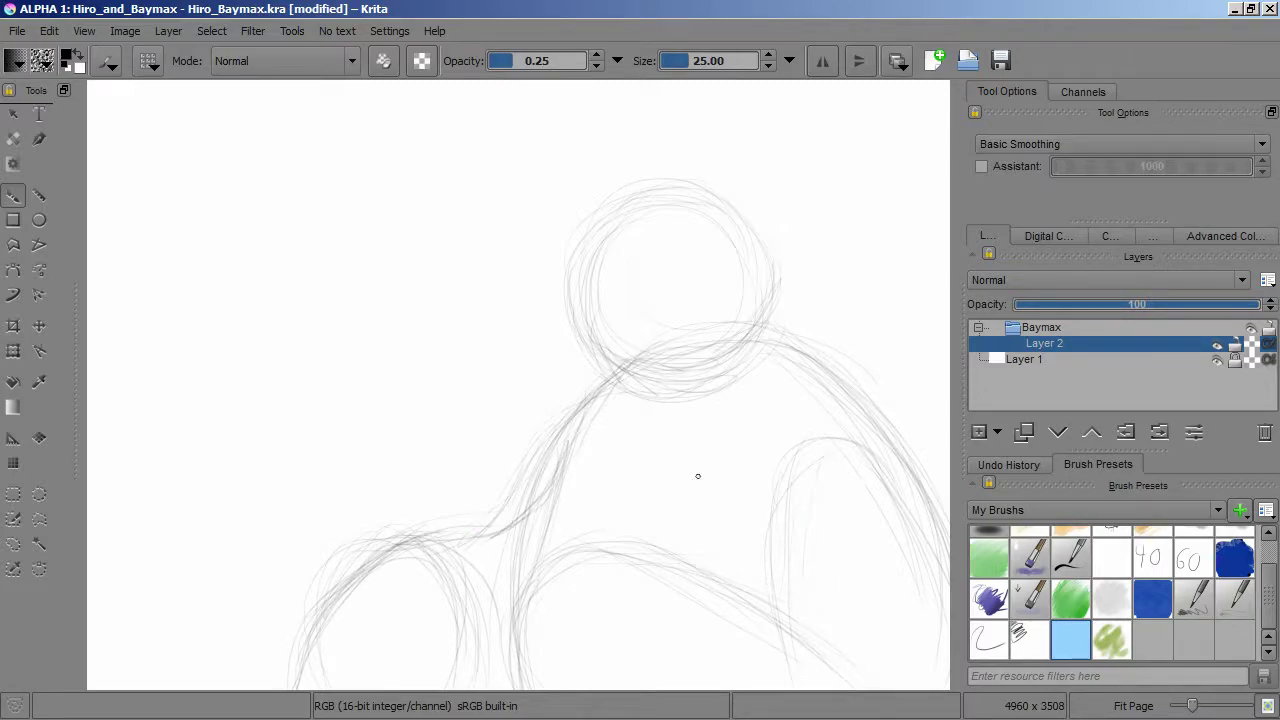
Step: Erase the left arm sketch on Layer 2 with an enlarged ink brush in erase mode, restore the sketch brush and add a layer above it
click(1070, 557)
key(bracketright)
key(bracketright)
key(bracketright)
key(bracketright)
key(bracketright)
key(bracketright)
key(e)
mouse_move(283, 643)
mouse_down()
mouse_move(416, 631)
mouse_move(465, 499)
mouse_move(539, 445)
mouse_move(466, 580)
mouse_up()
key(slash)
click(997, 432)
click(1019, 457)
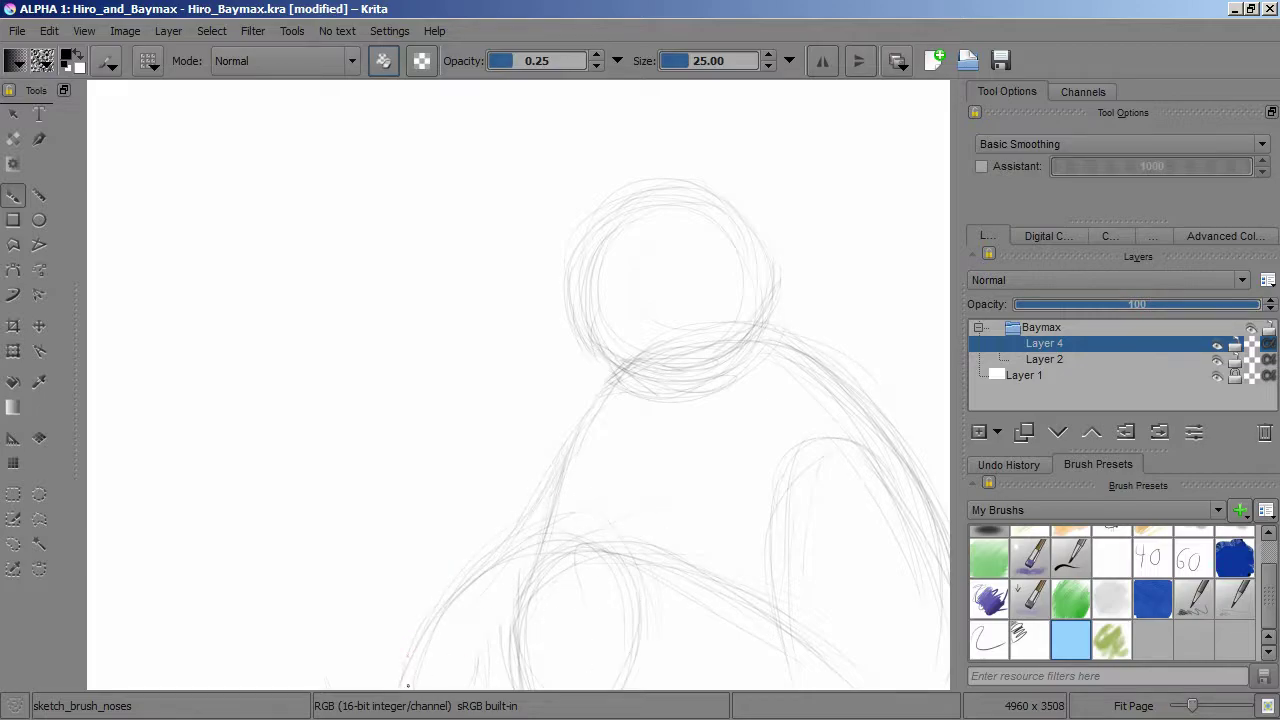
Step: Transform the whole Baymax group, shifting the sketch a short distance to the left on the canvas
click(1041, 327)
key(ctrl+t)
drag(629, 426, 549, 436)
key(Return)
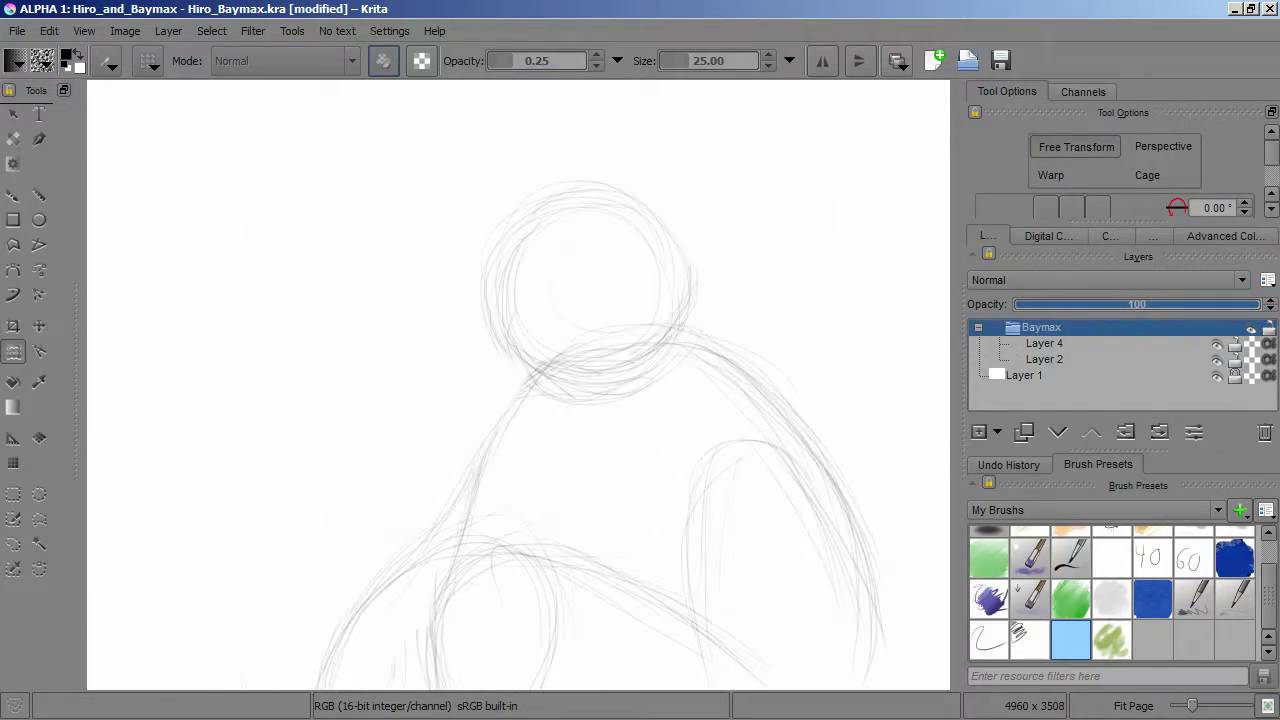
Step: Reinforce the outlines of Baymax's arms with light freehand strokes on Layer 2
key(b)
click(1044, 359)
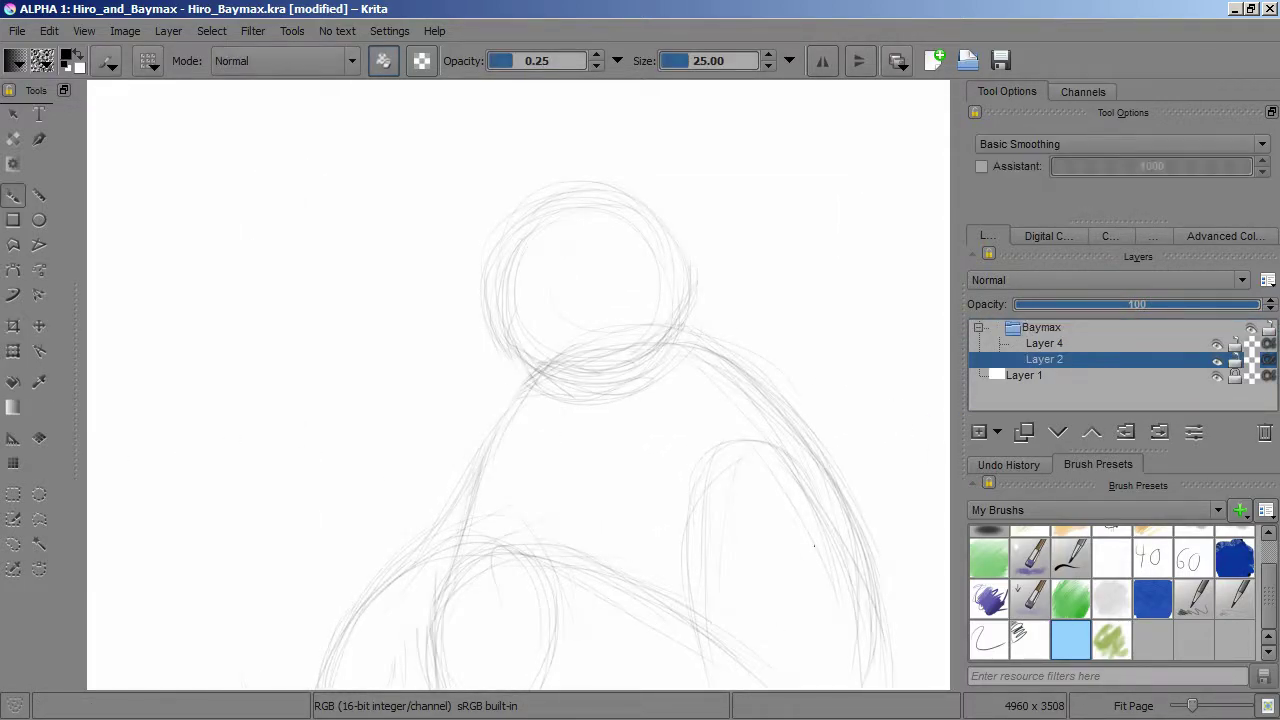
key(Page_Up)
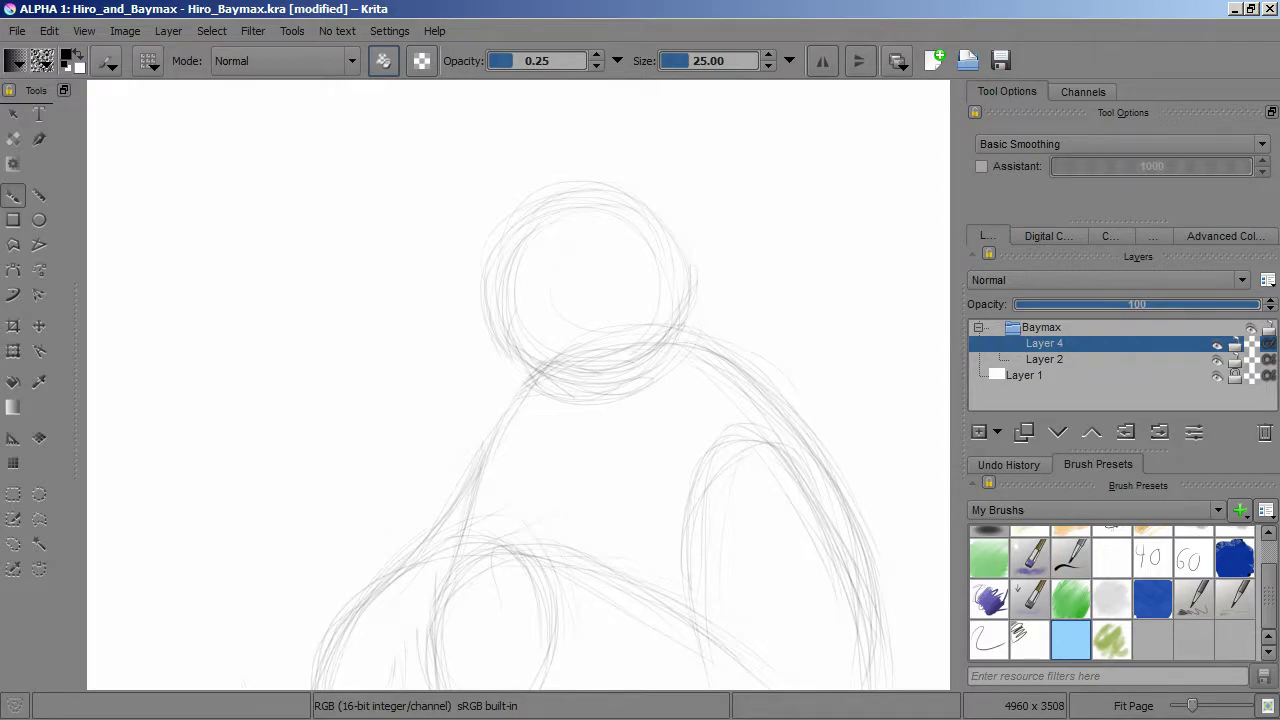
Step: Strengthen the lower and right edges of Baymax's head circle on Layer 2, using a brush opacity of 0.35
key(Page_Down)
key(plus)
key(plus)
key(plus)
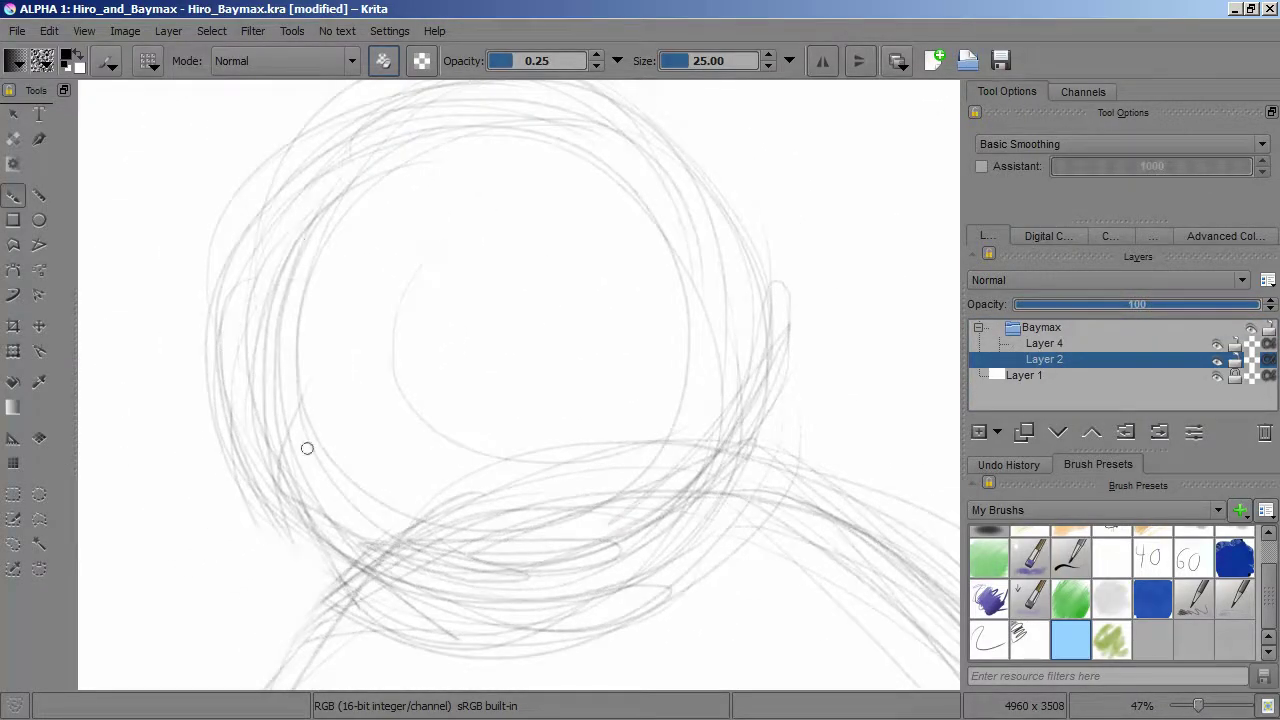
mouse_move(275, 481)
mouse_down()
mouse_move(440, 580)
mouse_move(590, 610)
mouse_move(654, 566)
mouse_move(745, 420)
mouse_up()
mouse_move(725, 300)
mouse_down()
mouse_move(652, 498)
mouse_move(387, 583)
mouse_move(437, 609)
mouse_move(274, 531)
mouse_move(501, 589)
mouse_move(281, 545)
mouse_move(309, 196)
mouse_move(263, 244)
mouse_move(511, 101)
mouse_move(738, 346)
mouse_move(727, 458)
mouse_move(582, 560)
mouse_move(402, 634)
mouse_move(634, 579)
mouse_move(780, 430)
mouse_up()
key(minus)
key(minus)
key(minus)
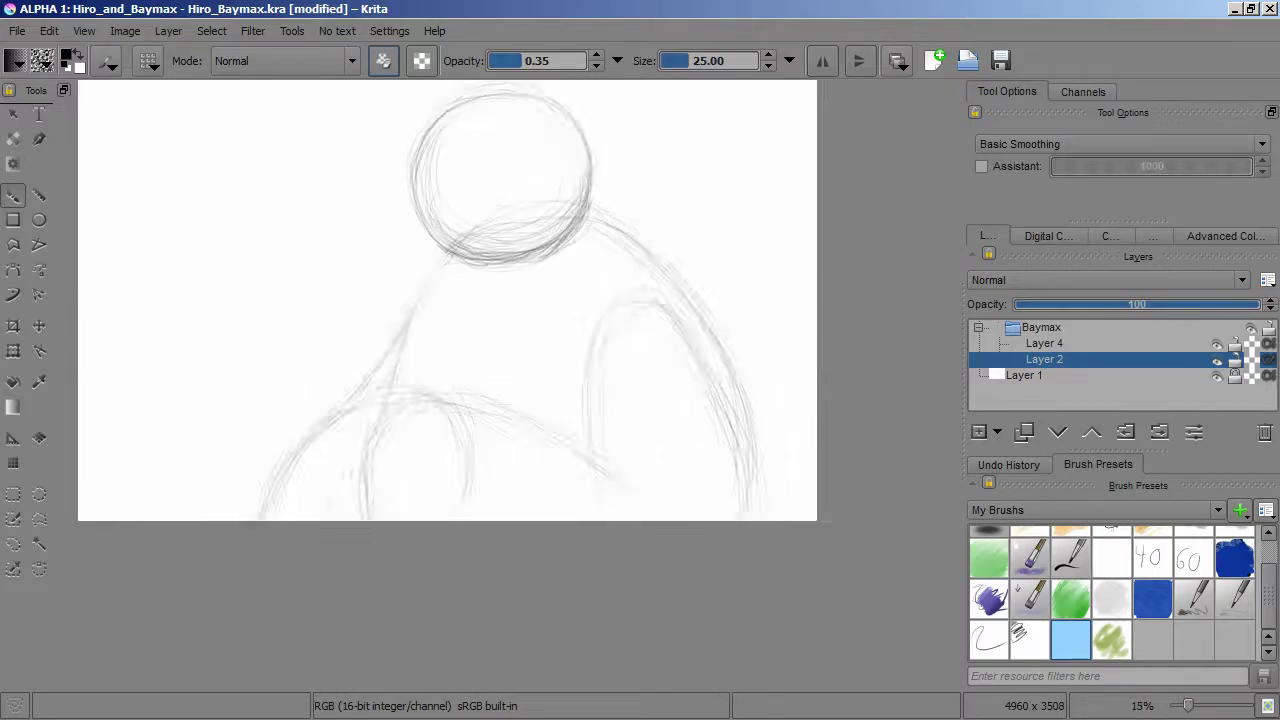
Step: Darken the full outline of Baymax's head with repeated circular strokes on Layer 2
key(plus)
key(plus)
mouse_move(415, 565)
mouse_down()
mouse_move(352, 530)
mouse_move(371, 249)
mouse_move(332, 485)
mouse_move(466, 220)
mouse_move(631, 226)
mouse_move(703, 267)
mouse_move(360, 230)
mouse_up()
mouse_move(580, 274)
mouse_down()
mouse_move(426, 231)
mouse_move(390, 558)
mouse_move(500, 190)
mouse_move(370, 265)
mouse_move(466, 580)
mouse_move(440, 595)
mouse_up()
drag(540, 204, 630, 506)
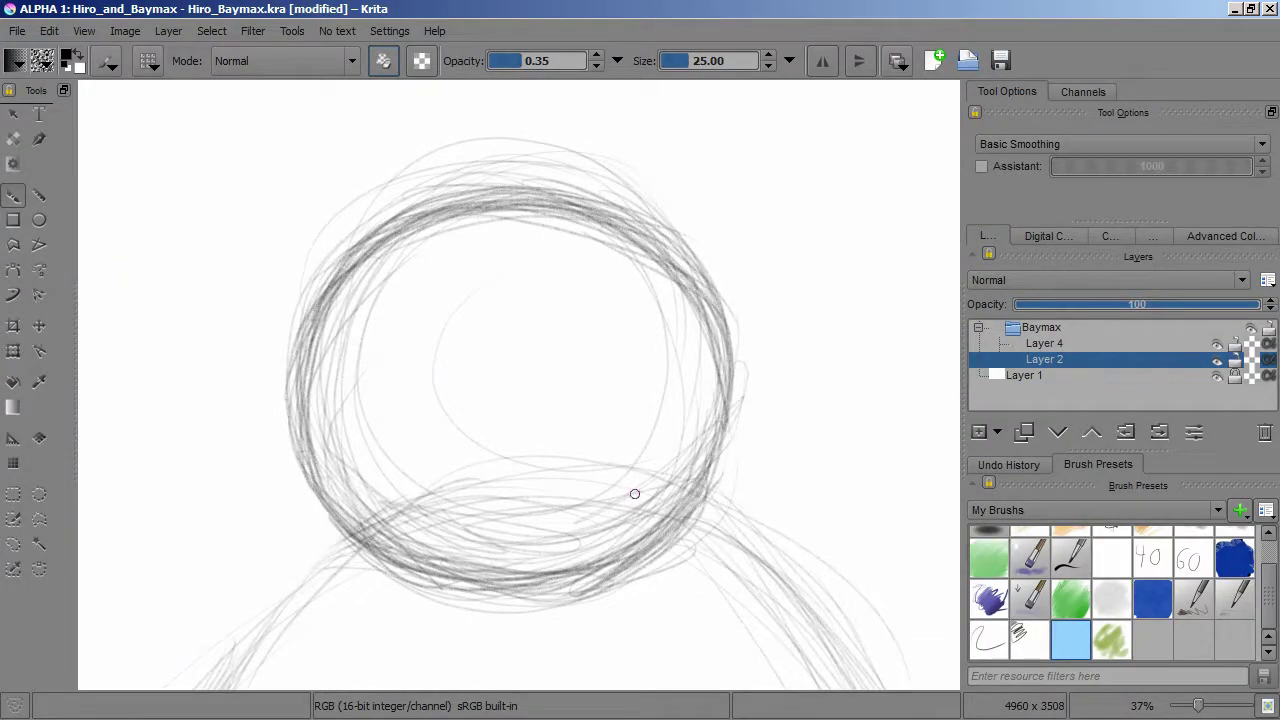
mouse_move(280, 284)
mouse_down()
mouse_move(273, 464)
mouse_move(500, 140)
mouse_move(523, 560)
mouse_move(420, 575)
mouse_move(740, 480)
mouse_up()
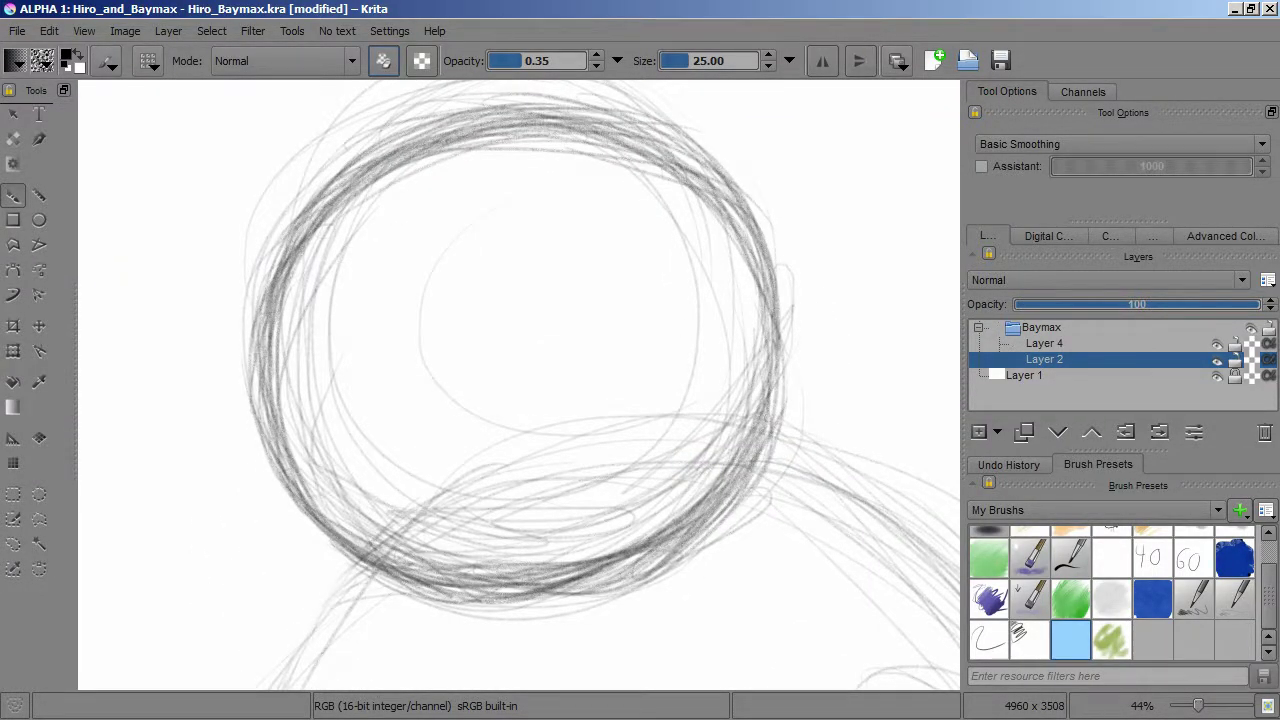
scroll(519, 385, down, 3)
scroll(519, 385, up, 1)
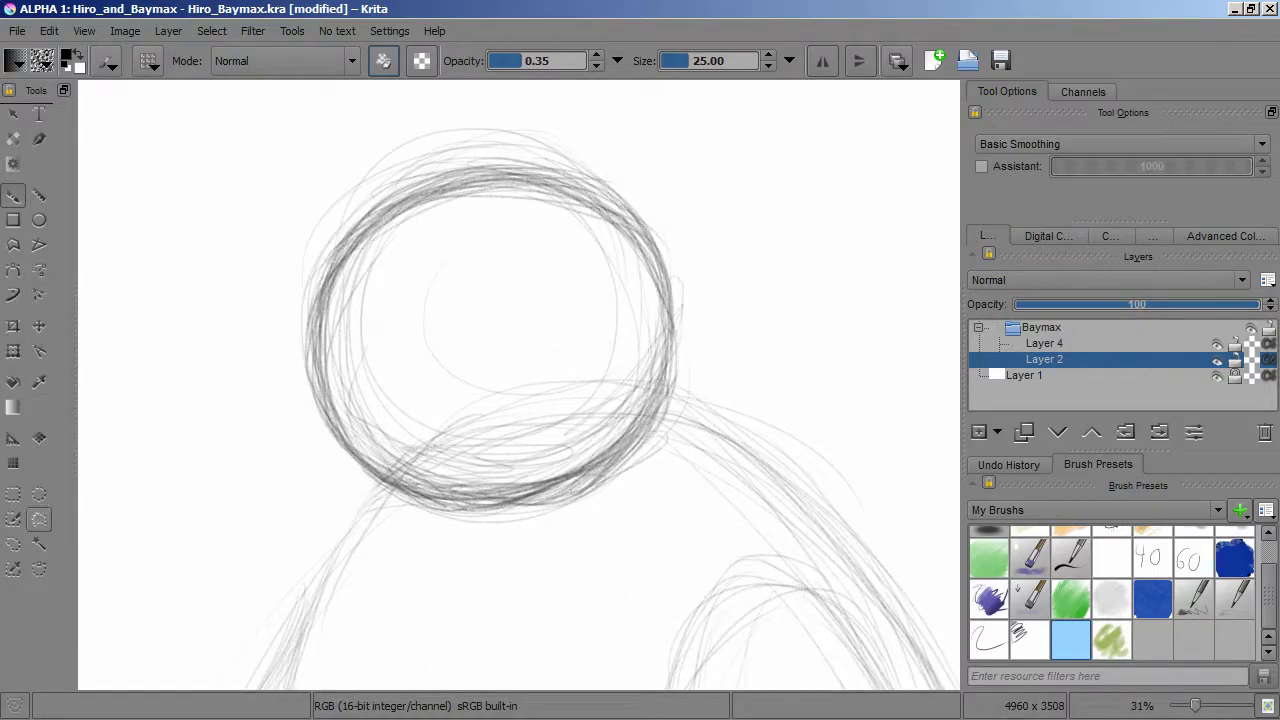
Step: Select Baymax's head with a freehand selection, move it slightly down and to the right, and deselect it
click(13, 543)
mouse_move(400, 523)
mouse_down()
mouse_move(692, 421)
mouse_move(395, 528)
mouse_up()
key(ctrl+t)
drag(490, 330, 500, 358)
key(Return)
key(b)
click(211, 31)
click(235, 66)
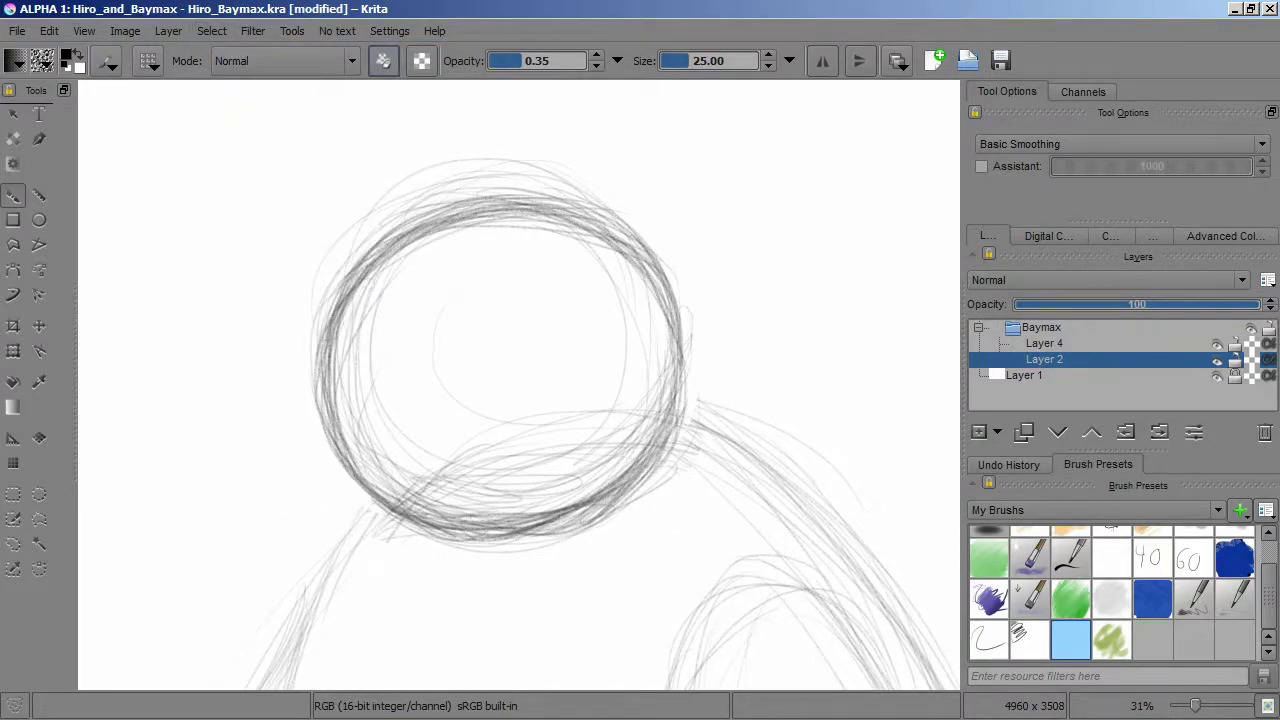
Step: Add a layer directly above Layer 2 and sketch a slanted centre guide line down Baymax's torso
scroll(508, 490, up, 1)
drag(403, 289, 324, 443)
scroll(608, 500, up, 1)
scroll(586, 371, down, 3)
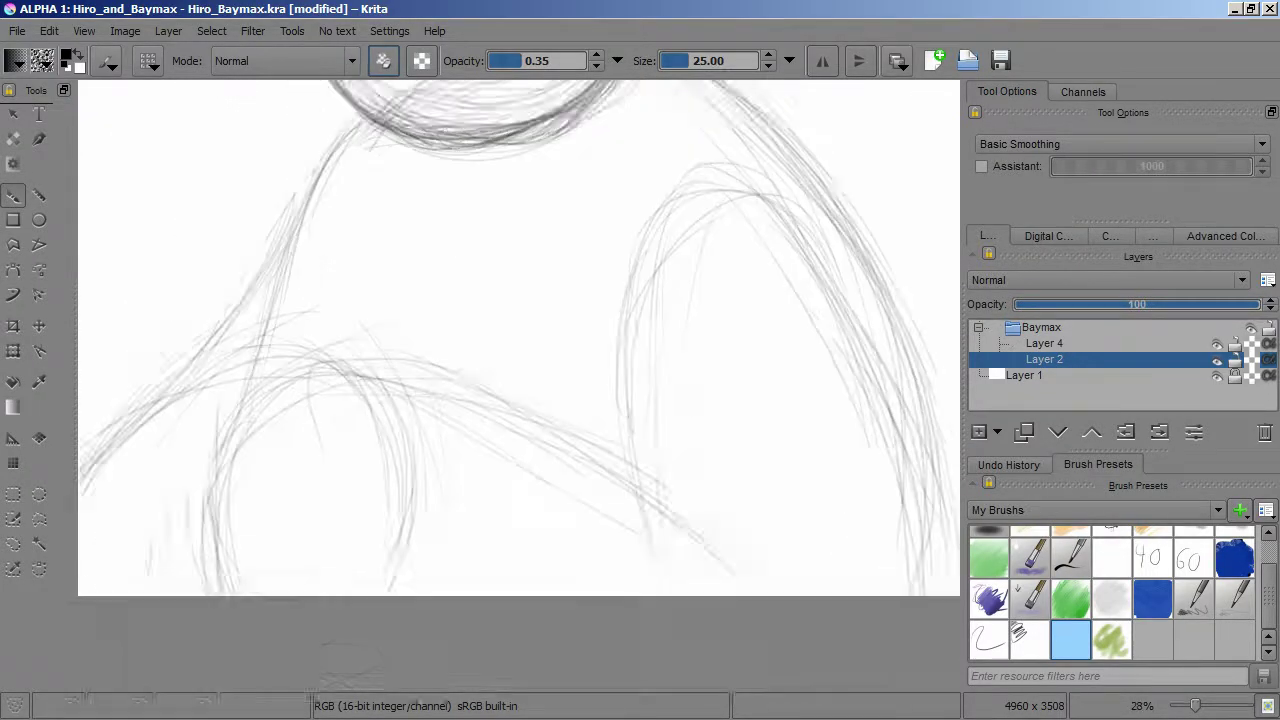
key(Insert)
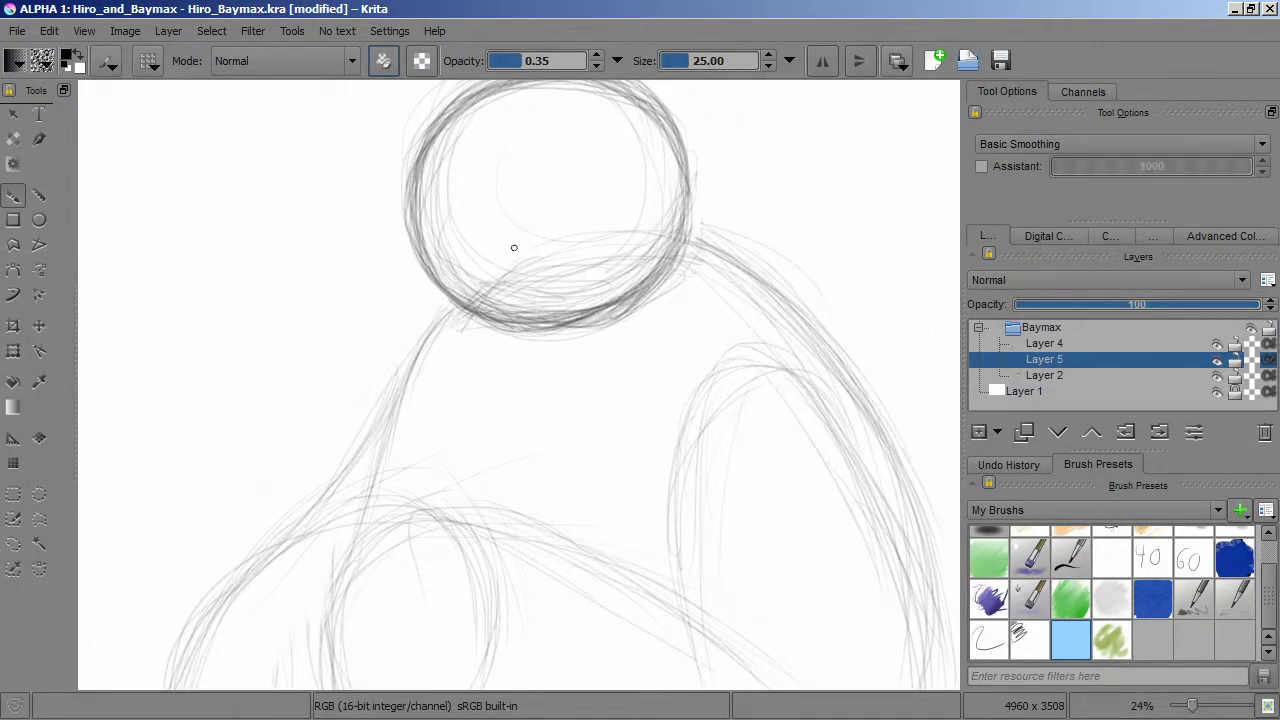
scroll(536, 275, down, 3)
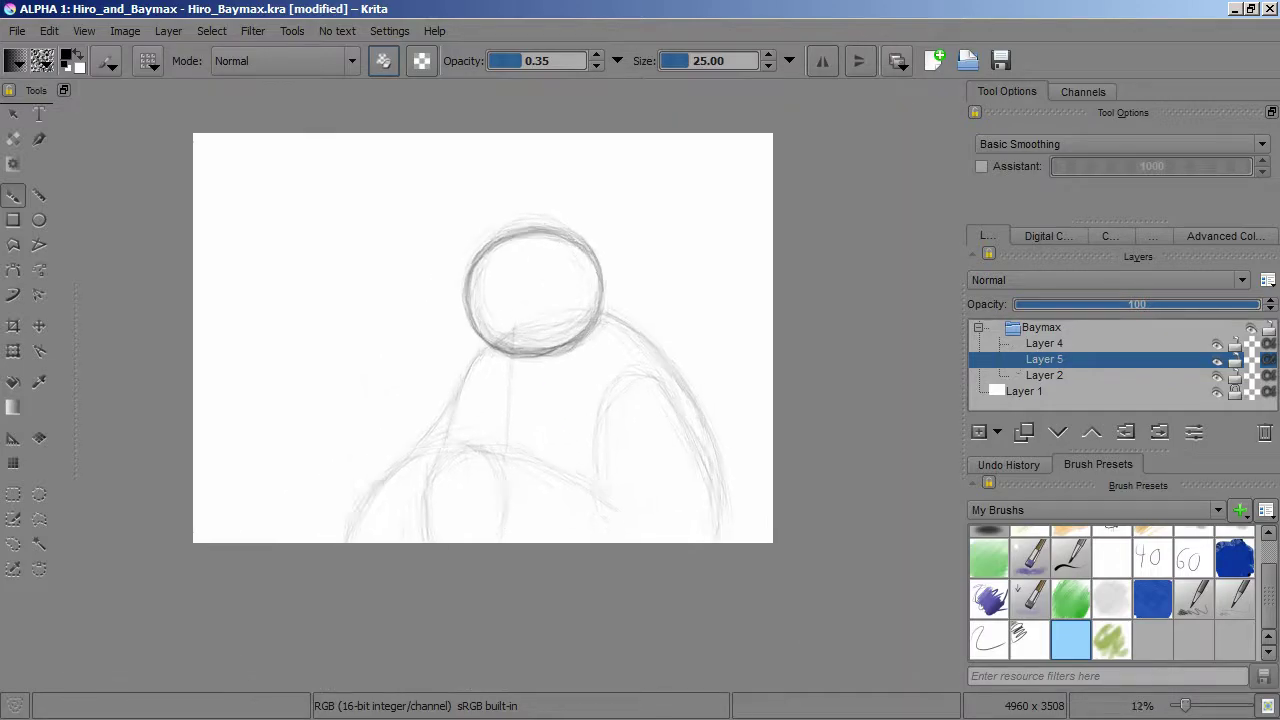
scroll(536, 275, up, 2)
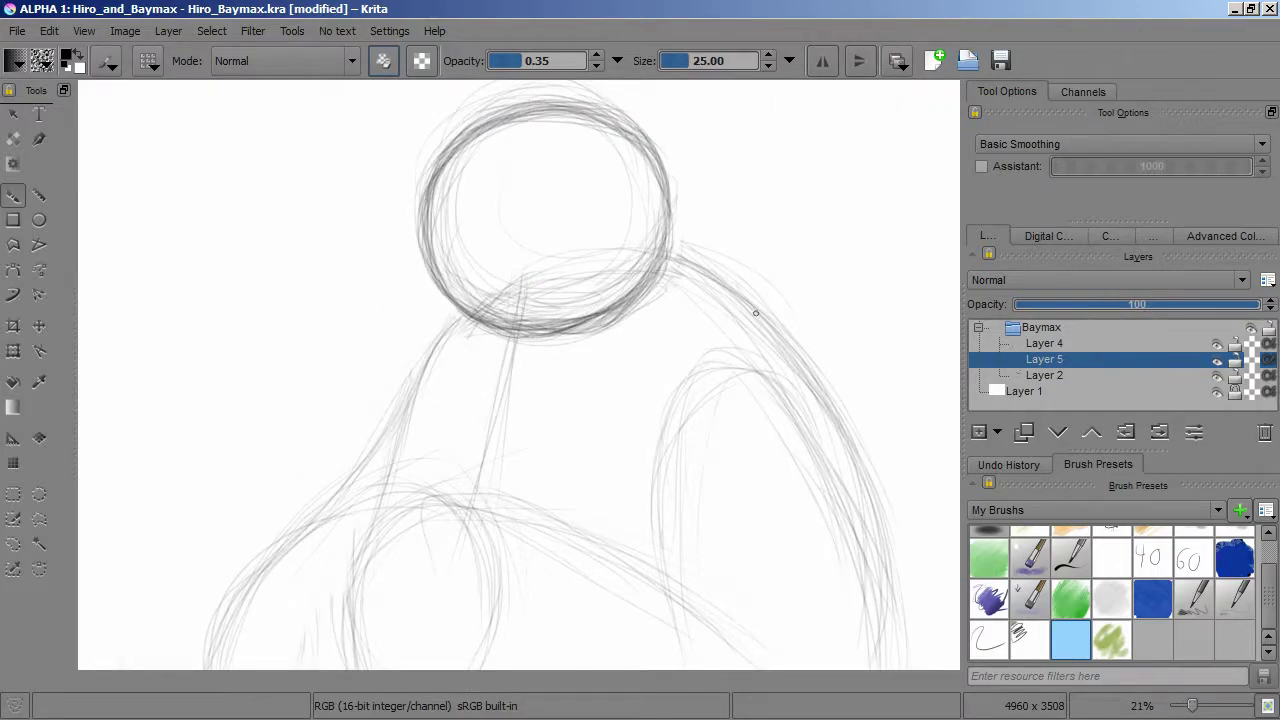
Step: Sketch Baymax's two oval eyes in the lower half of the head, joined by a curved line, and reinforce their outlines
scroll(751, 312, up, 5)
mouse_move(555, 392)
mouse_down()
mouse_move(352, 423)
mouse_move(575, 378)
mouse_up()
mouse_move(612, 335)
mouse_down()
mouse_move(602, 433)
mouse_move(671, 464)
mouse_move(558, 435)
mouse_move(631, 440)
mouse_move(620, 298)
mouse_up()
mouse_move(255, 375)
mouse_down()
mouse_move(325, 450)
mouse_move(265, 385)
mouse_move(300, 480)
mouse_move(335, 465)
mouse_up()
mouse_move(300, 365)
mouse_down()
mouse_move(335, 470)
mouse_move(250, 380)
mouse_move(255, 420)
mouse_up()
mouse_move(623, 363)
mouse_down()
mouse_move(602, 408)
mouse_move(670, 436)
mouse_move(657, 314)
mouse_move(609, 398)
mouse_up()
scroll(714, 449, down, 3)
scroll(742, 408, up, 5)
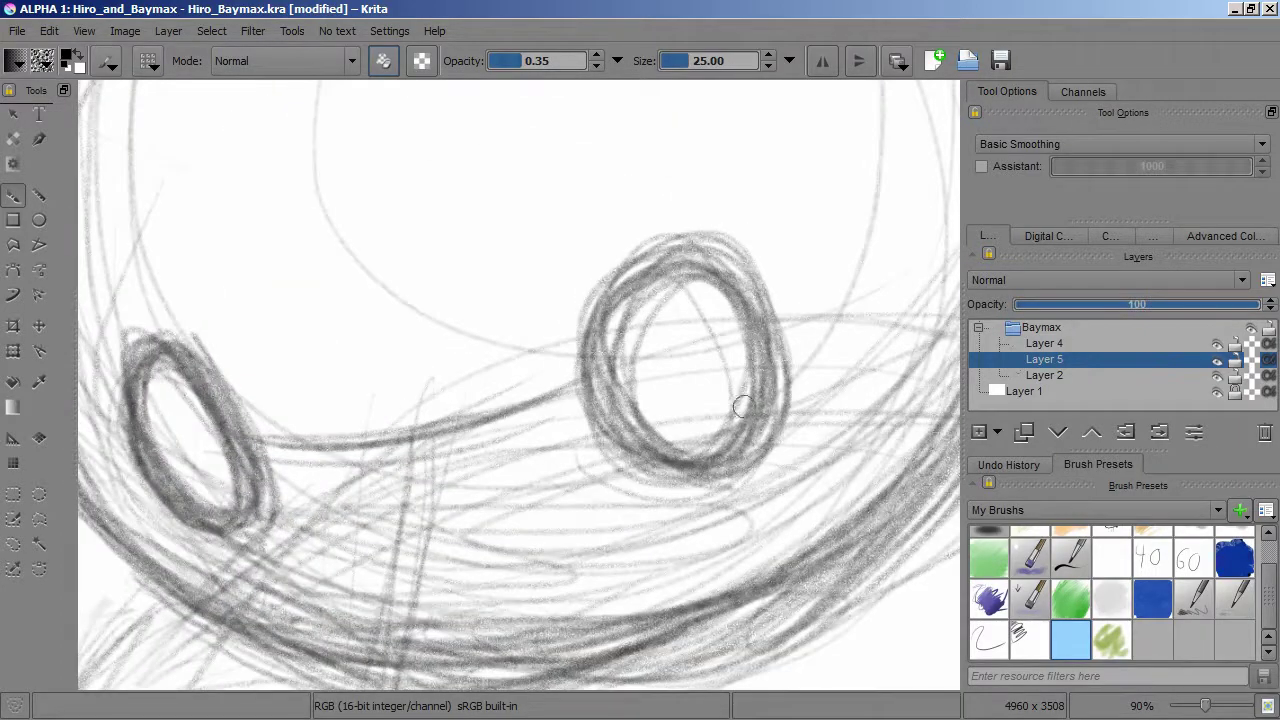
scroll(742, 408, up, 5)
mouse_move(490, 285)
mouse_down()
mouse_move(489, 346)
mouse_move(555, 593)
mouse_up()
drag(492, 262, 553, 598)
scroll(634, 377, down, 5)
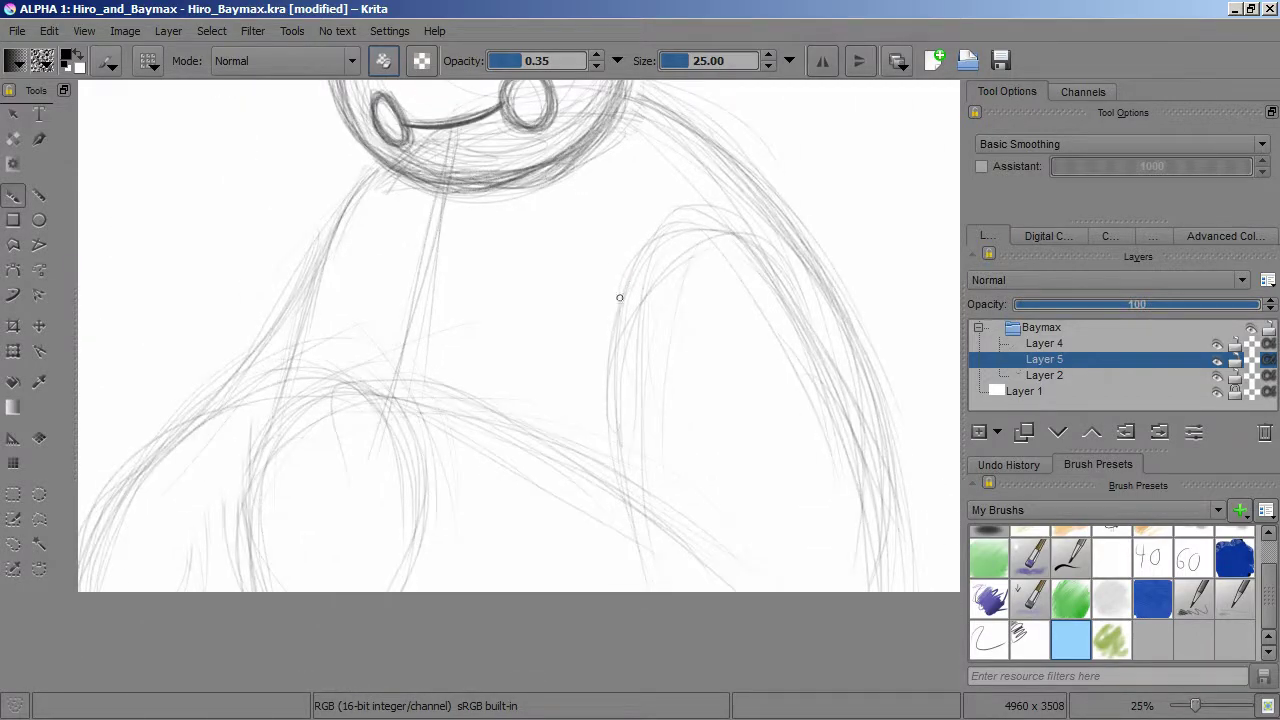
Step: Add a layer above Layer 4 and sketch the hand's edge, knuckle ovals and lowest finger in front of Baymax's torso
scroll(623, 289, down, 1)
key(Insert)
scroll(554, 337, up, 4)
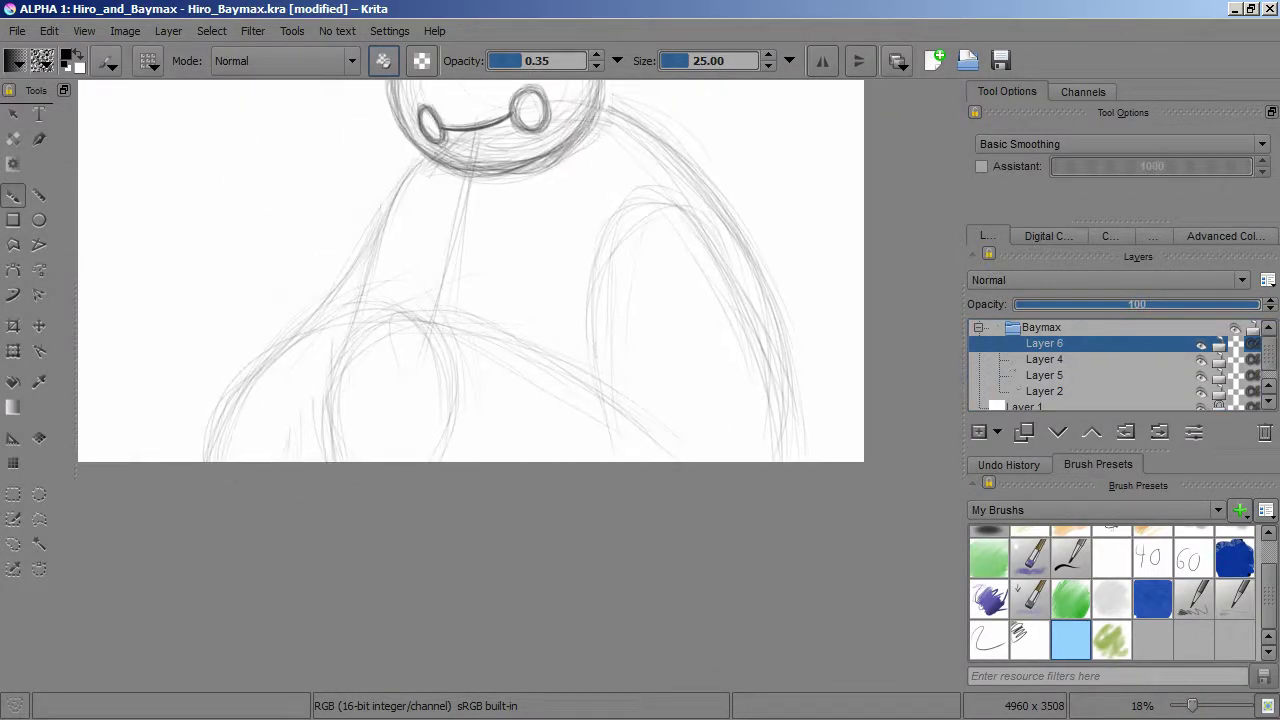
drag(478, 325, 617, 353)
drag(445, 325, 560, 525)
drag(575, 630, 548, 416)
drag(492, 345, 530, 432)
drag(536, 540, 558, 571)
mouse_move(660, 530)
mouse_down()
mouse_move(542, 625)
mouse_move(690, 522)
mouse_move(643, 536)
mouse_move(690, 564)
mouse_move(545, 570)
mouse_move(652, 522)
mouse_up()
mouse_move(548, 566)
mouse_down()
mouse_move(522, 628)
mouse_move(665, 616)
mouse_up()
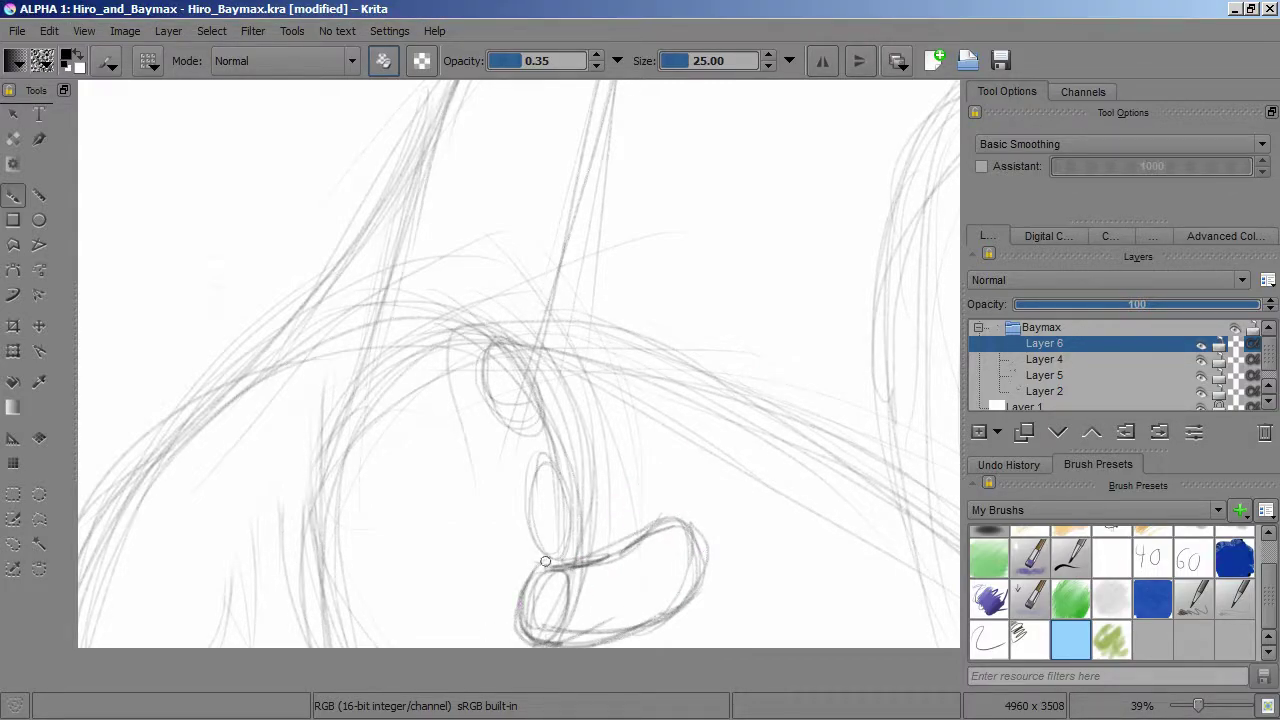
Step: Sketch the remaining fingers and the curved back of the hand on Layer 6
mouse_move(540, 462)
mouse_down()
mouse_move(630, 438)
mouse_move(673, 500)
mouse_move(547, 544)
mouse_move(523, 486)
mouse_move(660, 515)
mouse_up()
mouse_move(580, 568)
mouse_down()
mouse_move(683, 536)
mouse_move(652, 605)
mouse_up()
drag(690, 527, 610, 637)
mouse_move(554, 402)
mouse_down()
mouse_move(509, 482)
mouse_move(458, 452)
mouse_move(605, 418)
mouse_move(510, 520)
mouse_move(442, 450)
mouse_move(600, 400)
mouse_move(630, 445)
mouse_up()
drag(630, 445, 710, 210)
mouse_move(535, 158)
mouse_down()
mouse_move(514, 320)
mouse_move(428, 346)
mouse_move(490, 383)
mouse_move(585, 640)
mouse_up()
drag(508, 345, 600, 600)
drag(430, 300, 510, 385)
Step: Darken the outlines of Baymax's left-side shoulder and arm leading to the hand
drag(594, 430, 289, 543)
drag(518, 426, 272, 556)
drag(630, 428, 402, 466)
mouse_move(580, 234)
mouse_down()
mouse_move(454, 438)
mouse_move(284, 584)
mouse_up()
drag(470, 386, 346, 592)
drag(345, 590, 485, 377)
drag(500, 240, 360, 590)
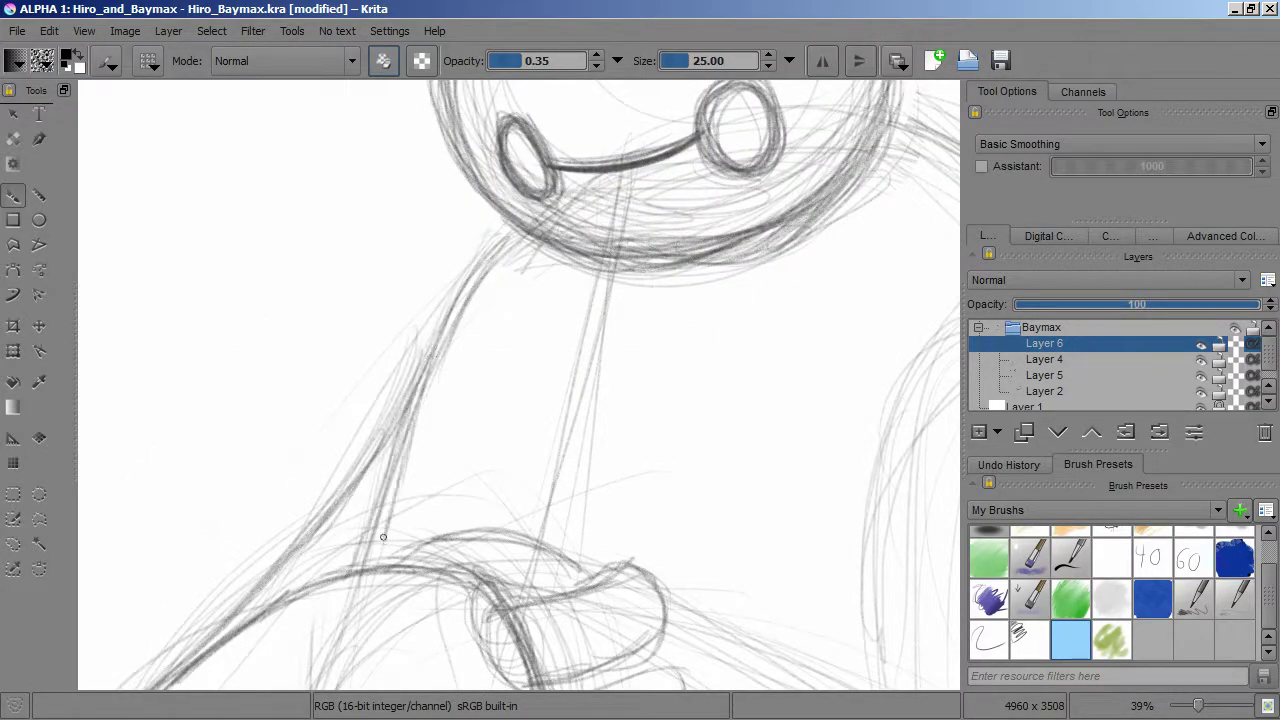
drag(420, 380, 355, 585)
Step: Darken the forearm line running from the hand and both edges of Baymax's right-side arm
drag(325, 332, 640, 580)
drag(400, 395, 688, 600)
drag(305, 326, 640, 574)
mouse_move(672, 196)
mouse_down()
mouse_move(591, 408)
mouse_move(600, 648)
mouse_up()
drag(594, 466, 700, 176)
mouse_move(520, 192)
mouse_down()
mouse_move(704, 505)
mouse_move(760, 688)
mouse_move(657, 423)
mouse_move(780, 688)
mouse_up()
drag(690, 360, 784, 682)
mouse_move(566, 172)
mouse_down()
mouse_move(648, 270)
mouse_move(745, 540)
mouse_up()
drag(540, 264, 714, 457)
scroll(714, 457, down, 3)
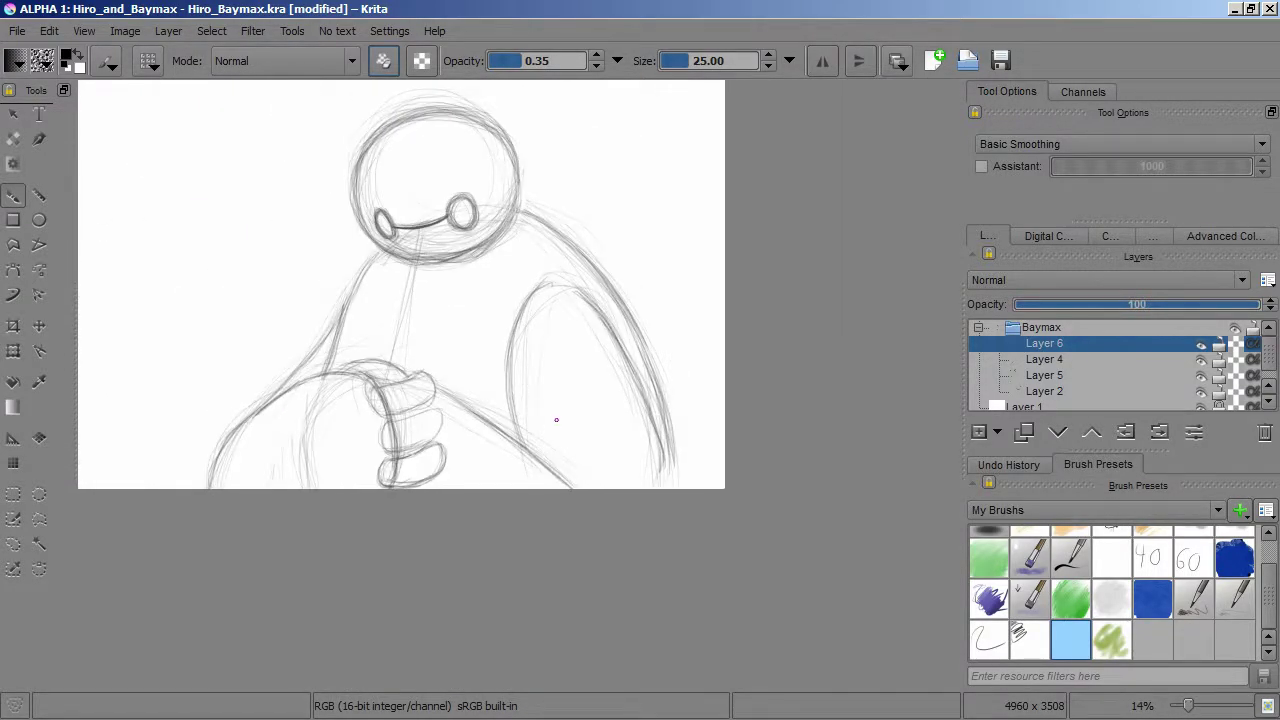
Step: Sketch a rounded arch at the canvas's lower edge, between the forearm line and the end of the right-side arm
scroll(534, 363, up, 3)
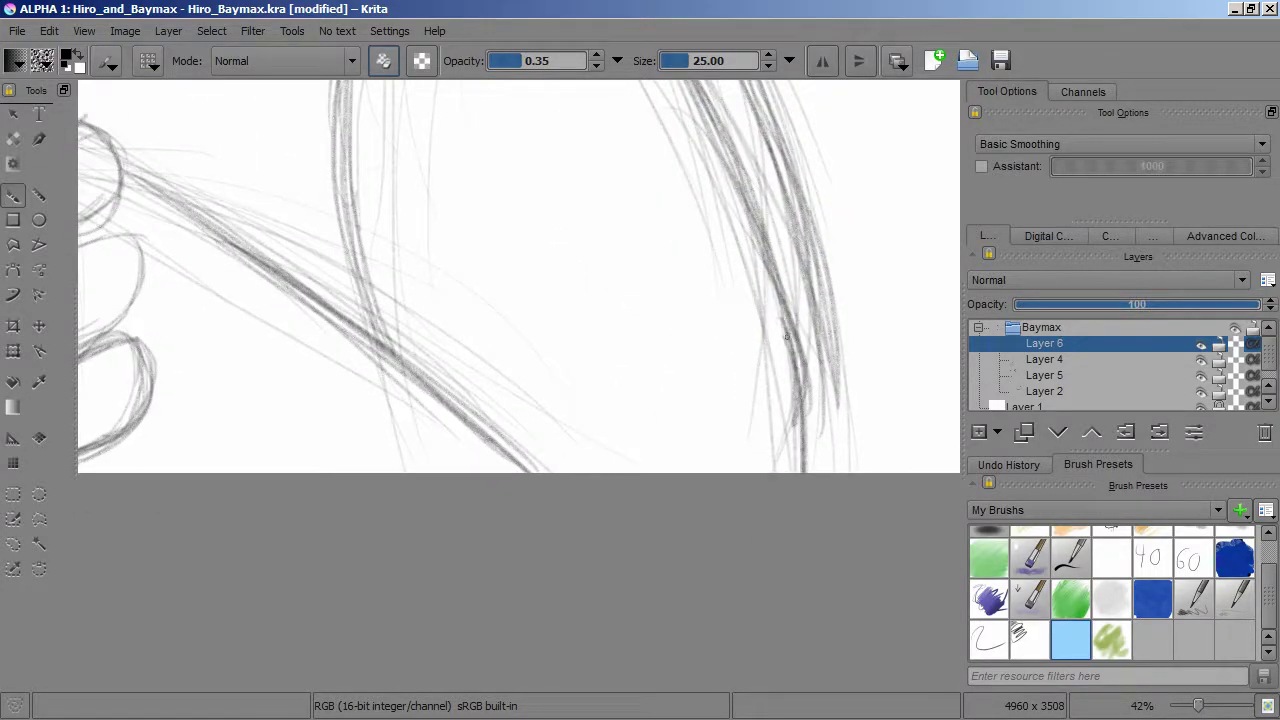
drag(656, 414, 642, 458)
drag(596, 510, 782, 510)
mouse_move(690, 436)
mouse_down()
mouse_move(572, 520)
mouse_move(780, 470)
mouse_up()
mouse_move(560, 515)
mouse_down()
mouse_move(760, 460)
mouse_move(560, 515)
mouse_up()
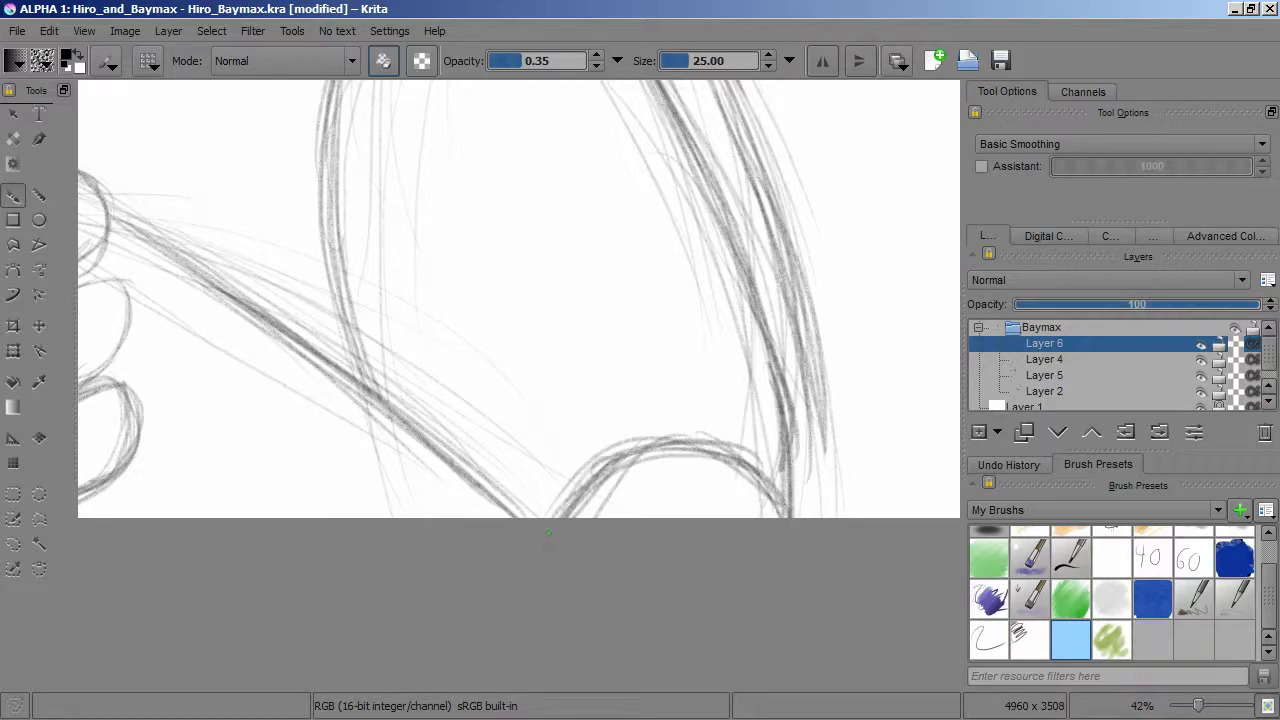
scroll(650, 485, down, 3)
scroll(602, 432, down, 2)
scroll(602, 432, up, 4)
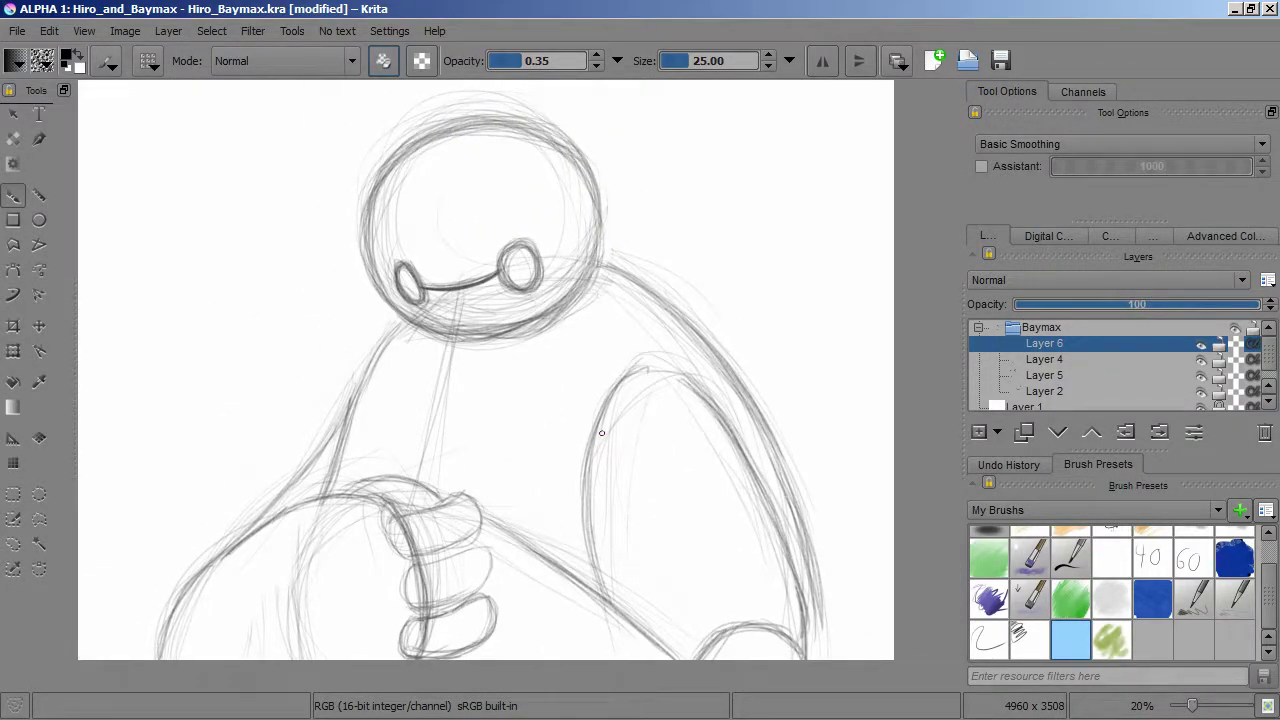
Step: Sketch a rounded loop inside the lower end of Baymax's left-side arm on Layer 6
drag(607, 413, 615, 351)
mouse_move(743, 388)
mouse_down()
mouse_move(790, 520)
mouse_move(760, 500)
mouse_move(675, 490)
mouse_up()
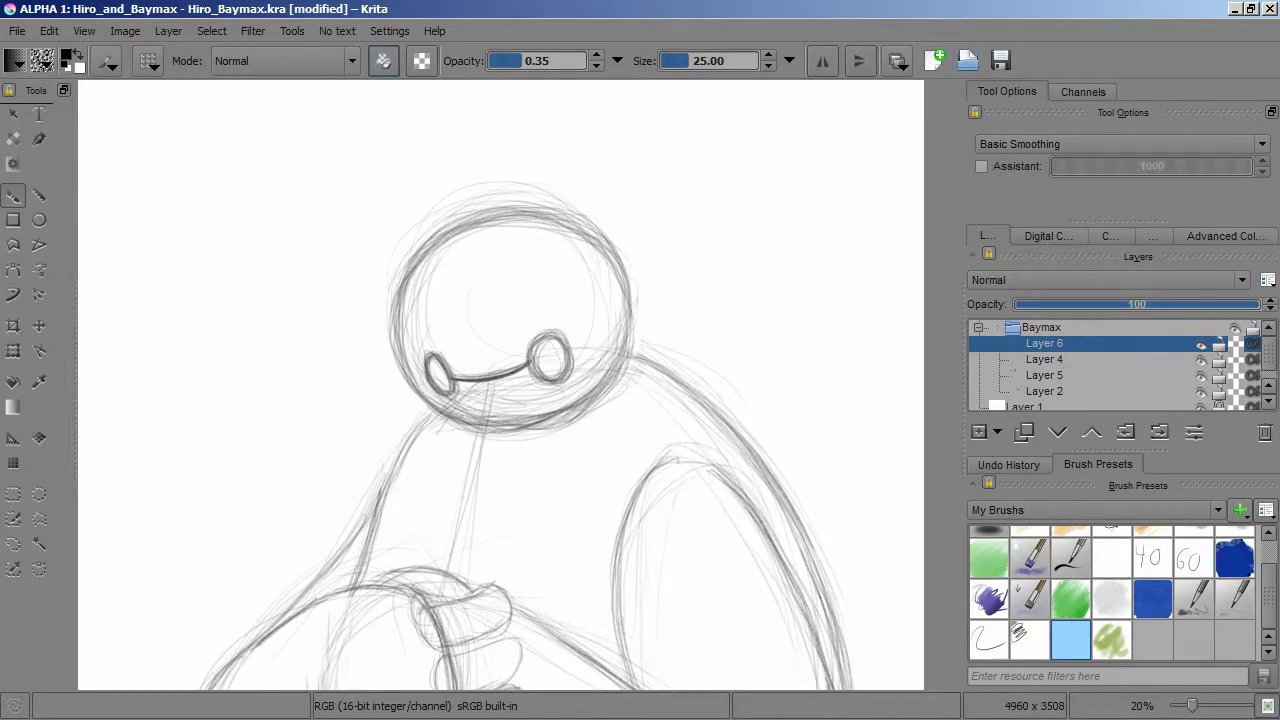
key(ctrl+shift+0)
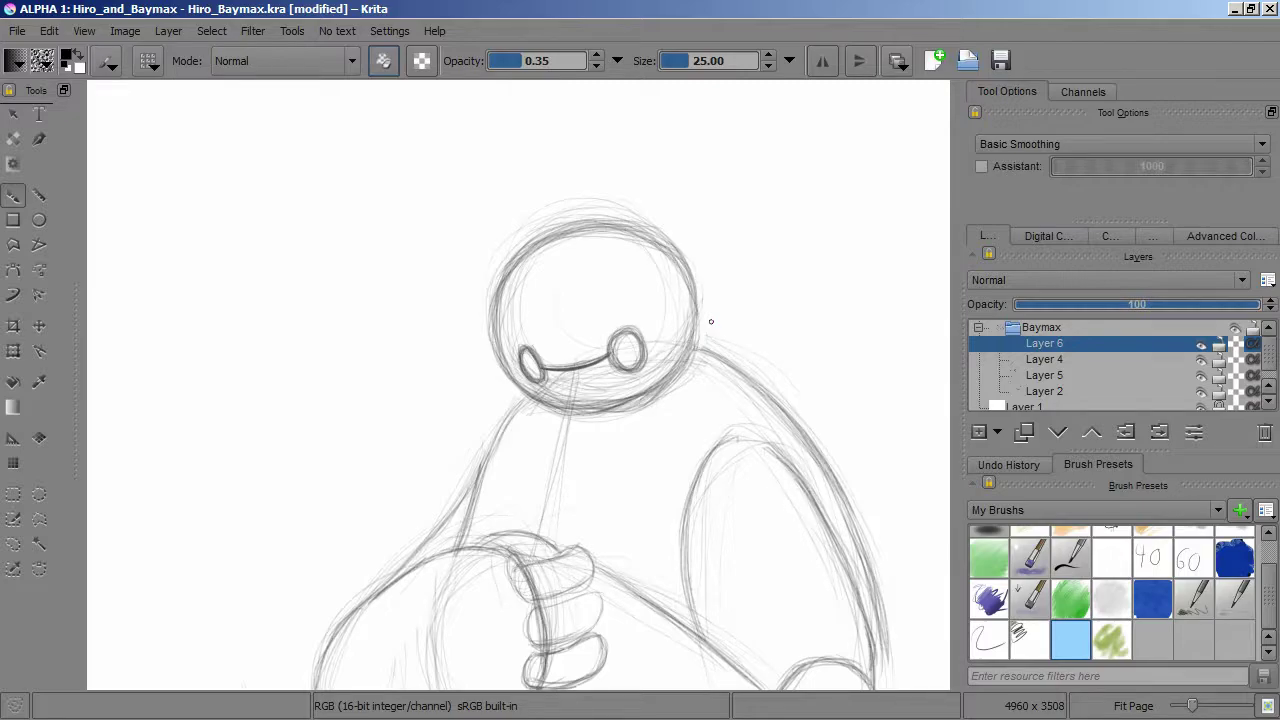
scroll(711, 321, up, 2)
mouse_move(322, 378)
mouse_down()
mouse_move(372, 440)
mouse_move(380, 481)
mouse_up()
key(ctrl+shift+0)
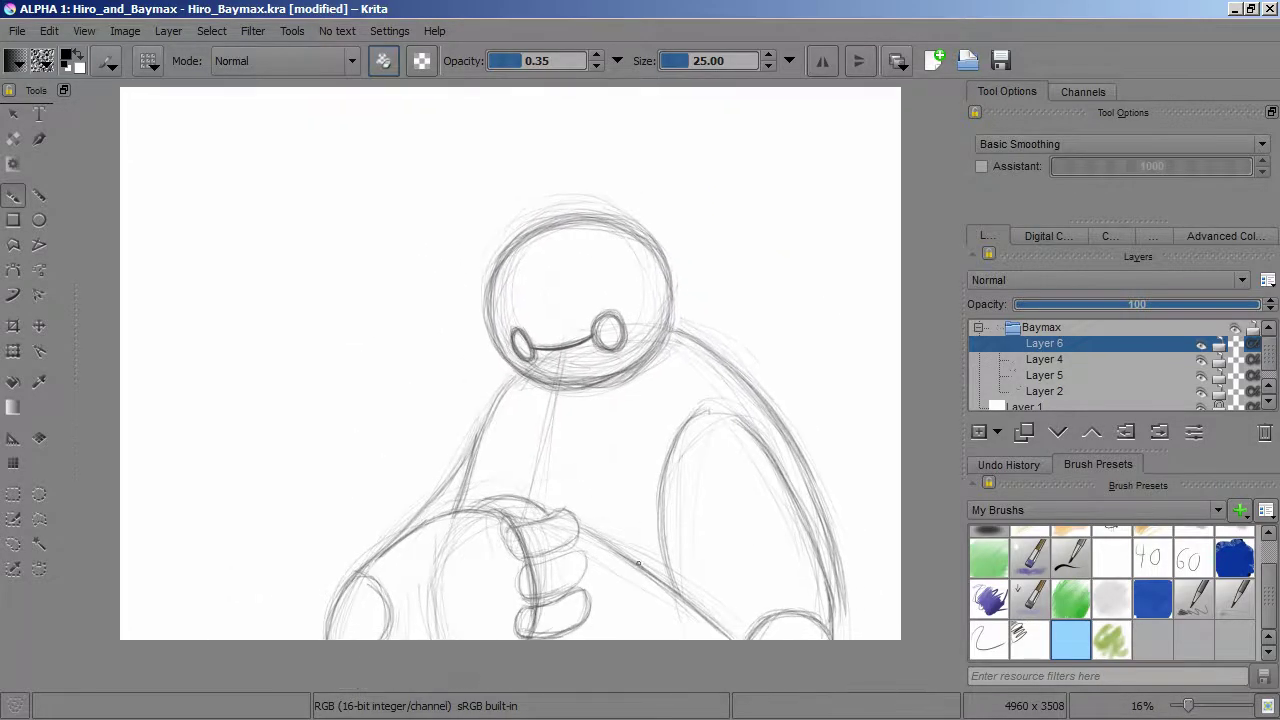
Step: Erase stray marks around the lower-left arm and hand with the ink brush in erase mode, and switch back to the sketch brush
scroll(585, 360, up, 2)
key(/)
drag(414, 309, 460, 450)
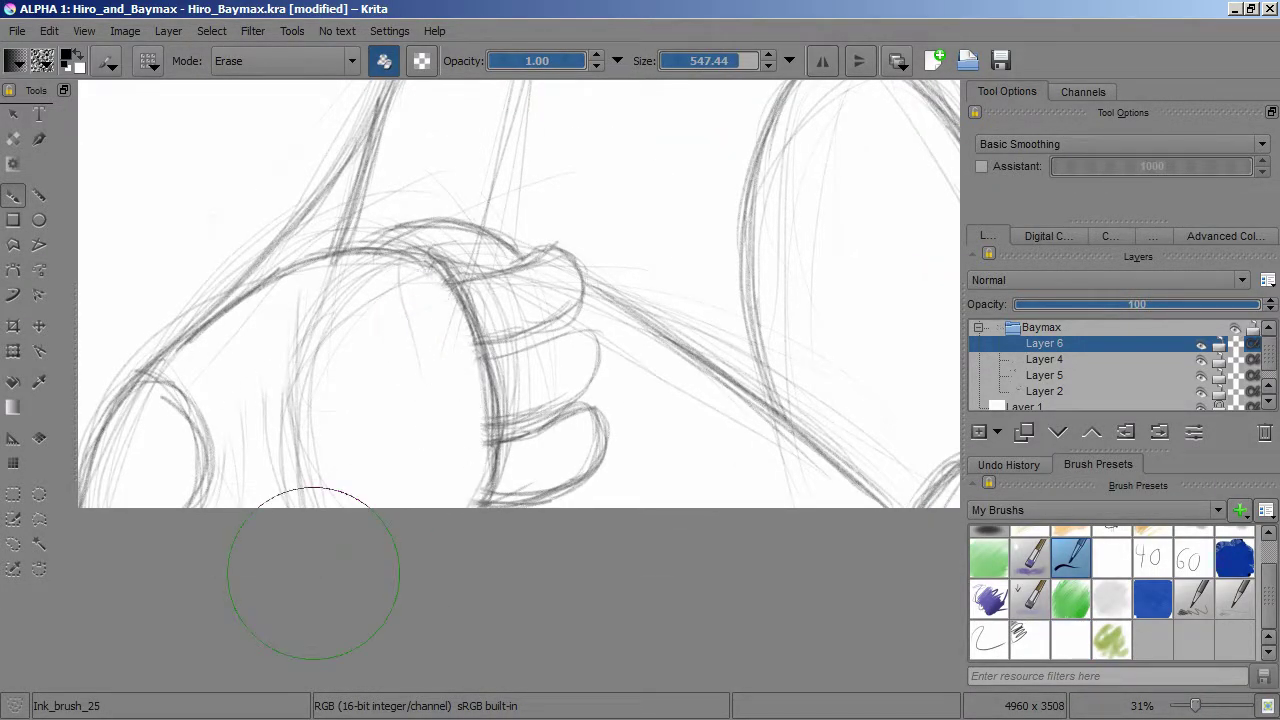
key(/)
scroll(593, 215, down, 2)
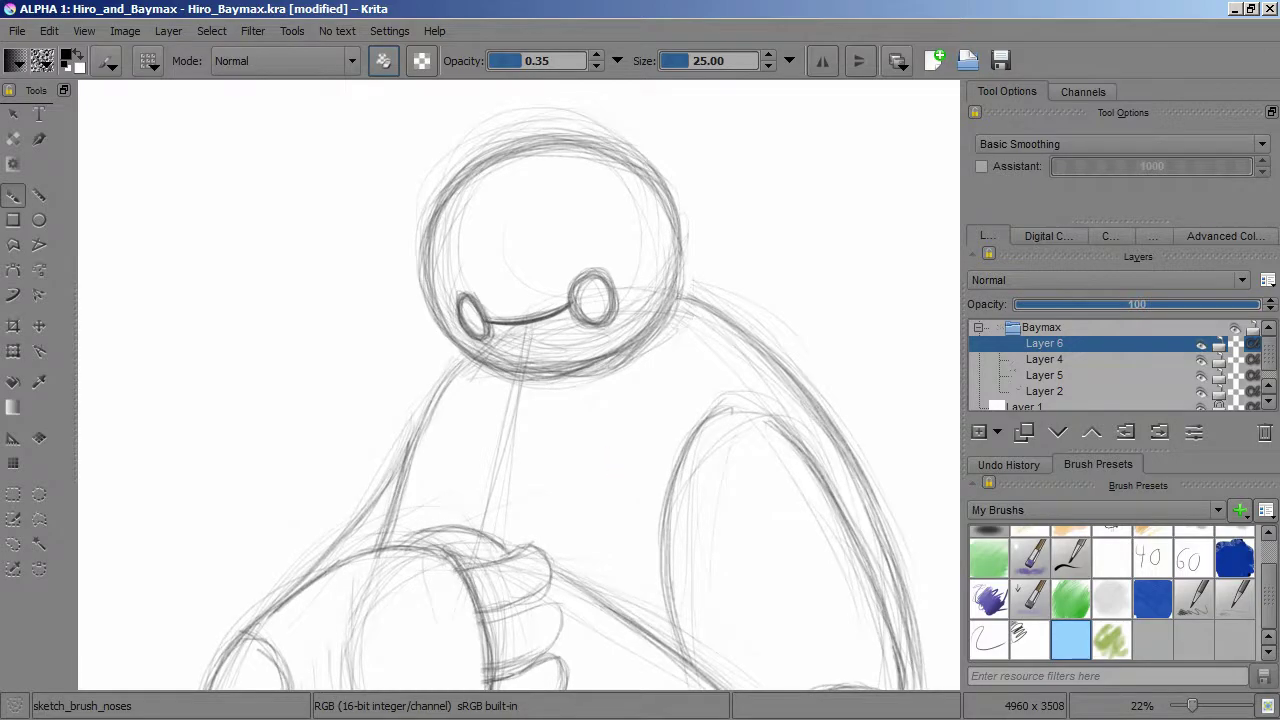
drag(642, 438, 623, 355)
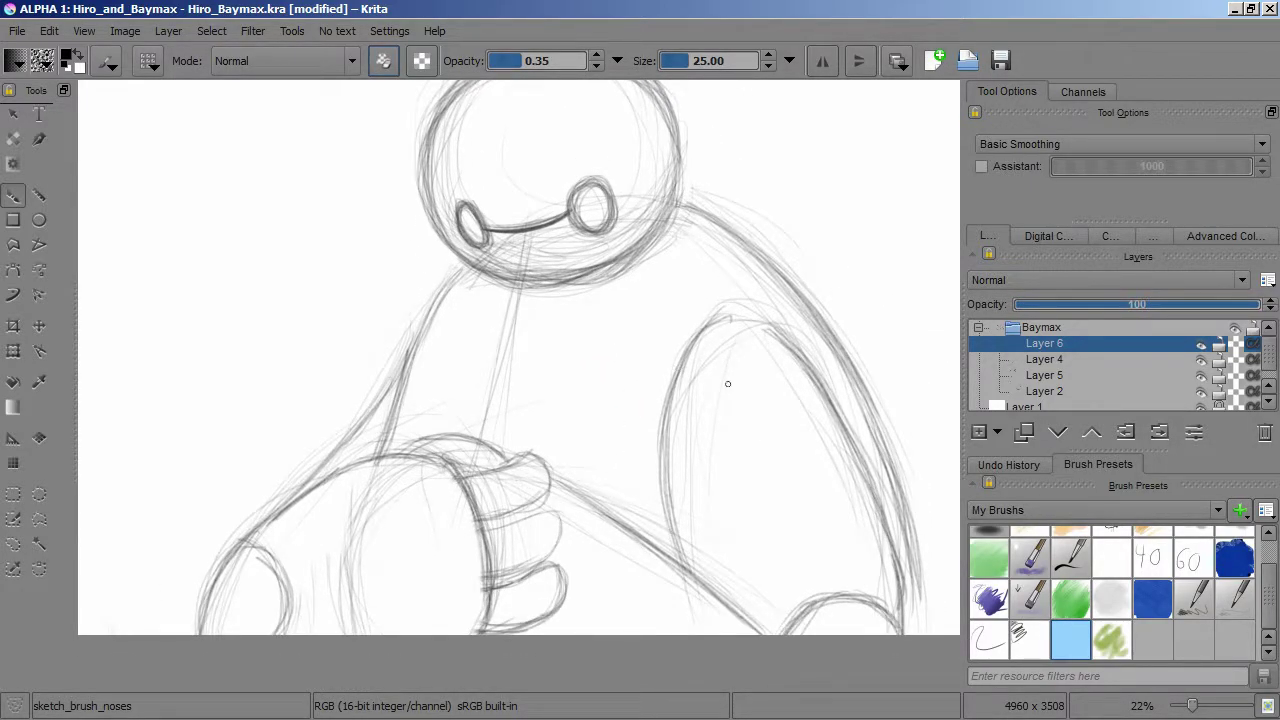
Step: Add a layer above Layer 6 and sketch a large round form and a tall oval overlapping Baymax's torso and arm
click(979, 432)
scroll(478, 322, up, 1)
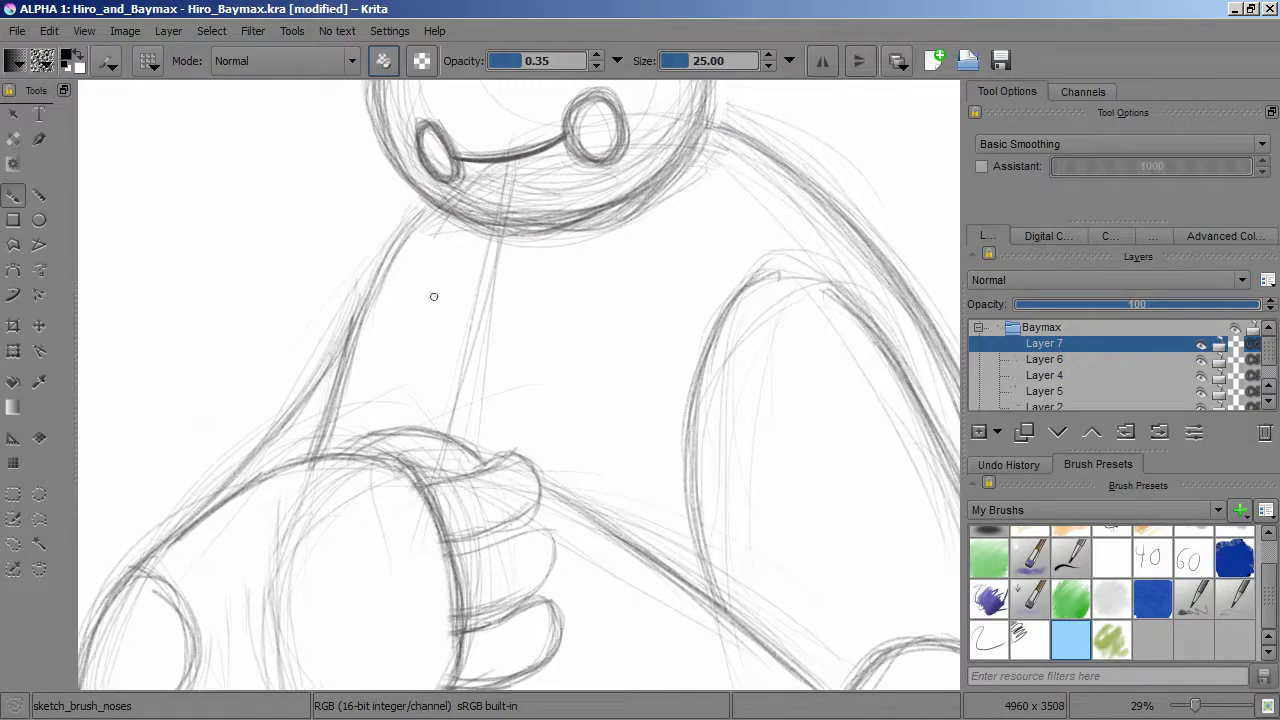
mouse_move(403, 344)
mouse_down()
mouse_move(205, 545)
mouse_move(240, 309)
mouse_move(394, 411)
mouse_up()
drag(411, 297, 615, 460)
drag(590, 290, 610, 540)
drag(540, 240, 600, 440)
drag(580, 270, 560, 580)
mouse_move(227, 568)
mouse_down()
mouse_move(200, 560)
mouse_move(450, 245)
mouse_move(591, 482)
mouse_up()
drag(612, 415, 540, 640)
drag(565, 545, 500, 672)
drag(615, 362, 606, 498)
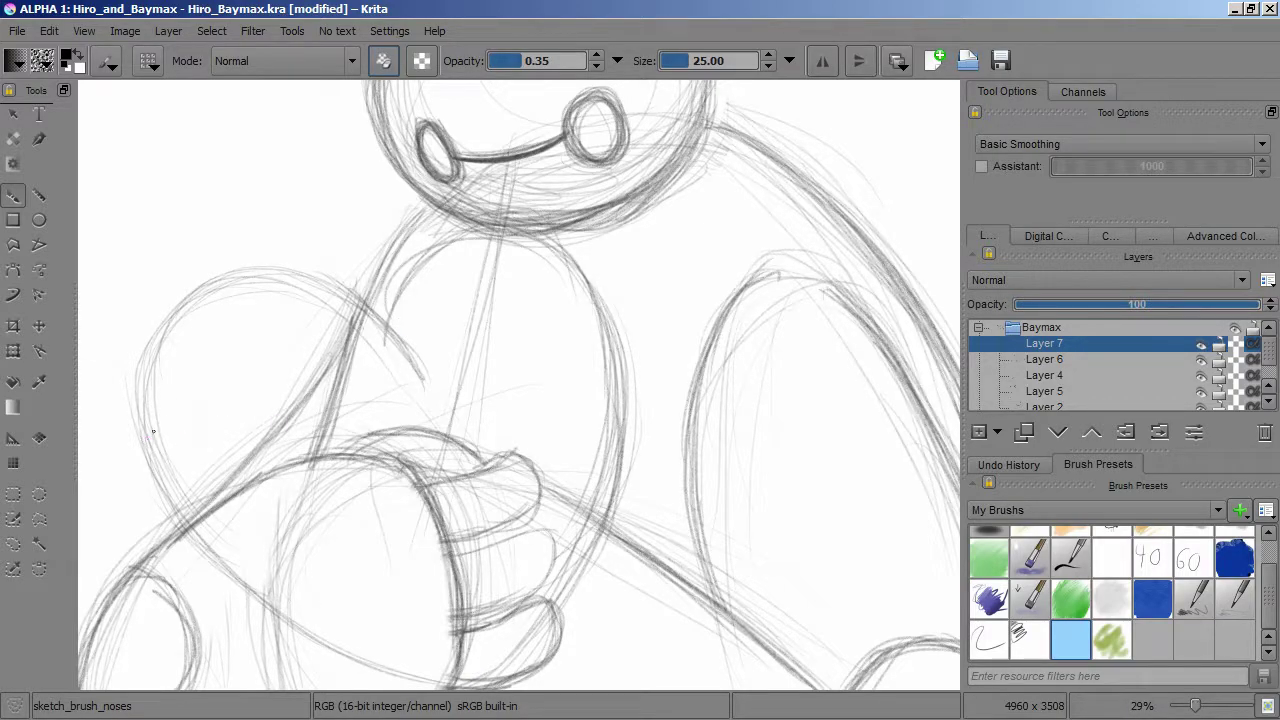
Step: Add a small arc inside the left round form and reinforce the right edge of the tall oval
drag(144, 426, 138, 345)
mouse_move(386, 312)
mouse_down()
mouse_move(490, 222)
mouse_move(620, 460)
mouse_up()
drag(594, 337, 625, 525)
drag(632, 368, 588, 582)
scroll(519, 386, up, 2)
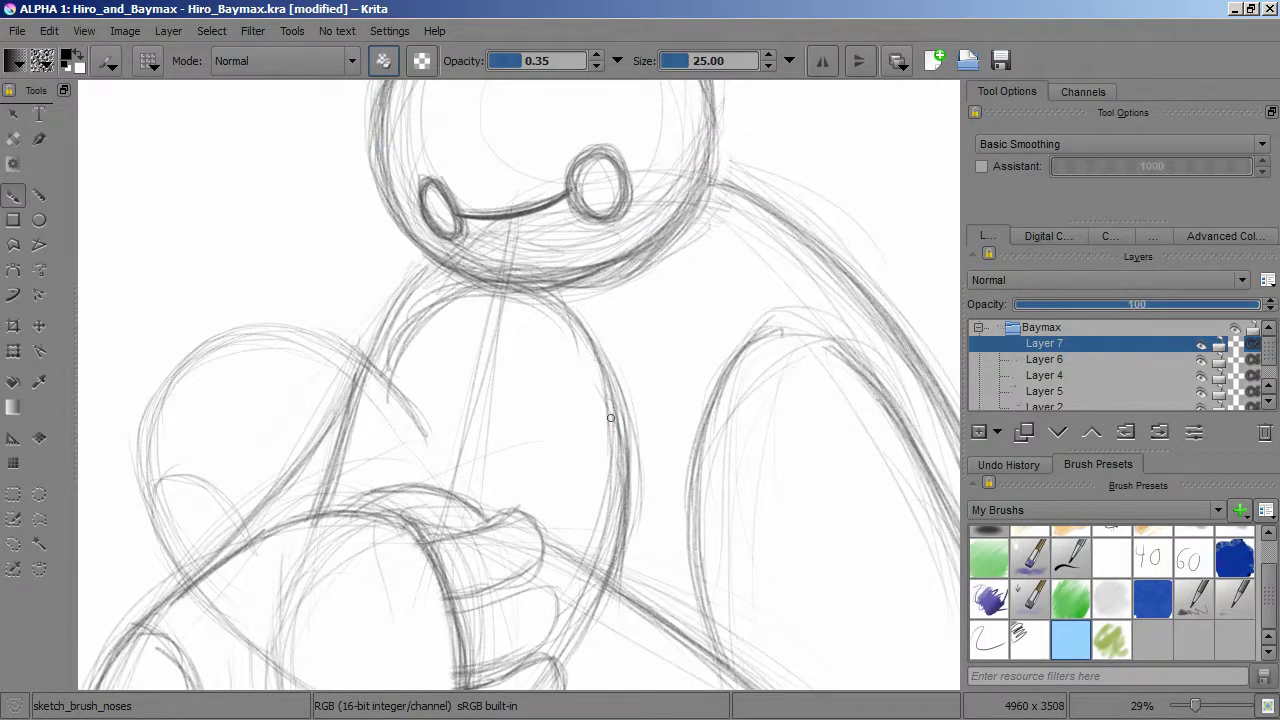
Step: Create a layer group named line_work and place it above the Baymax group
scroll(660, 383, down, 3)
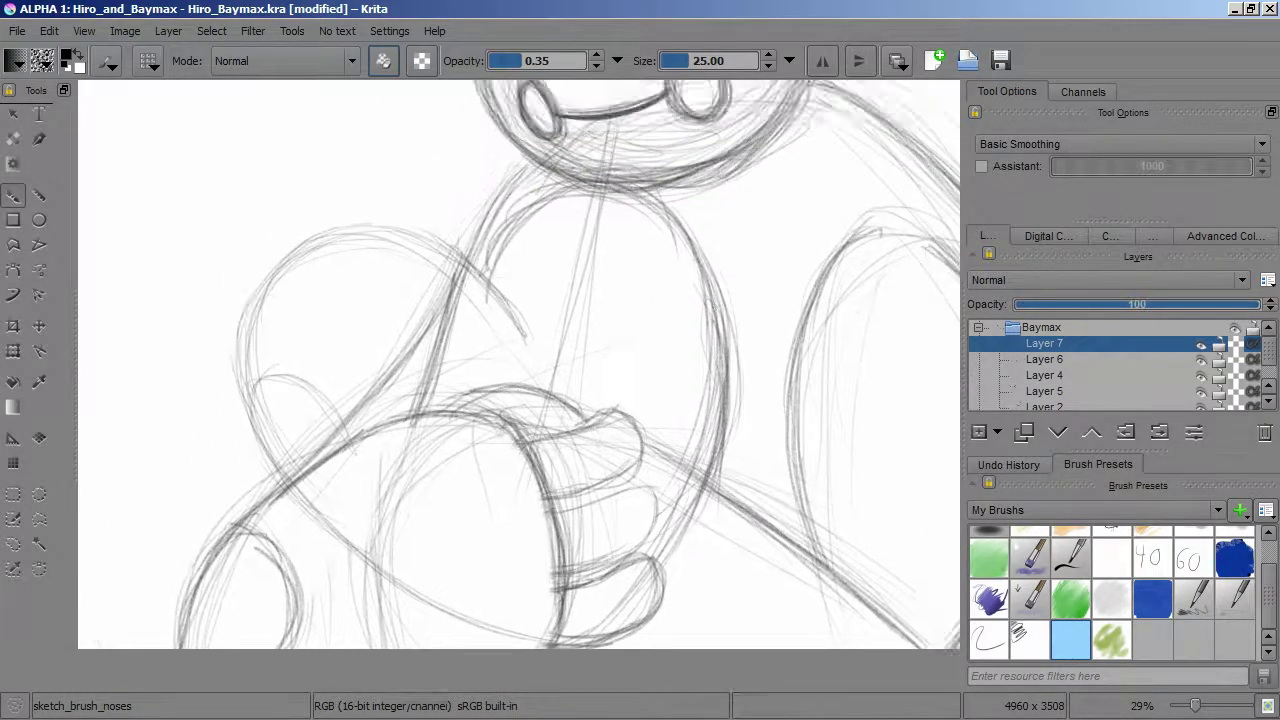
scroll(709, 447, up, 3)
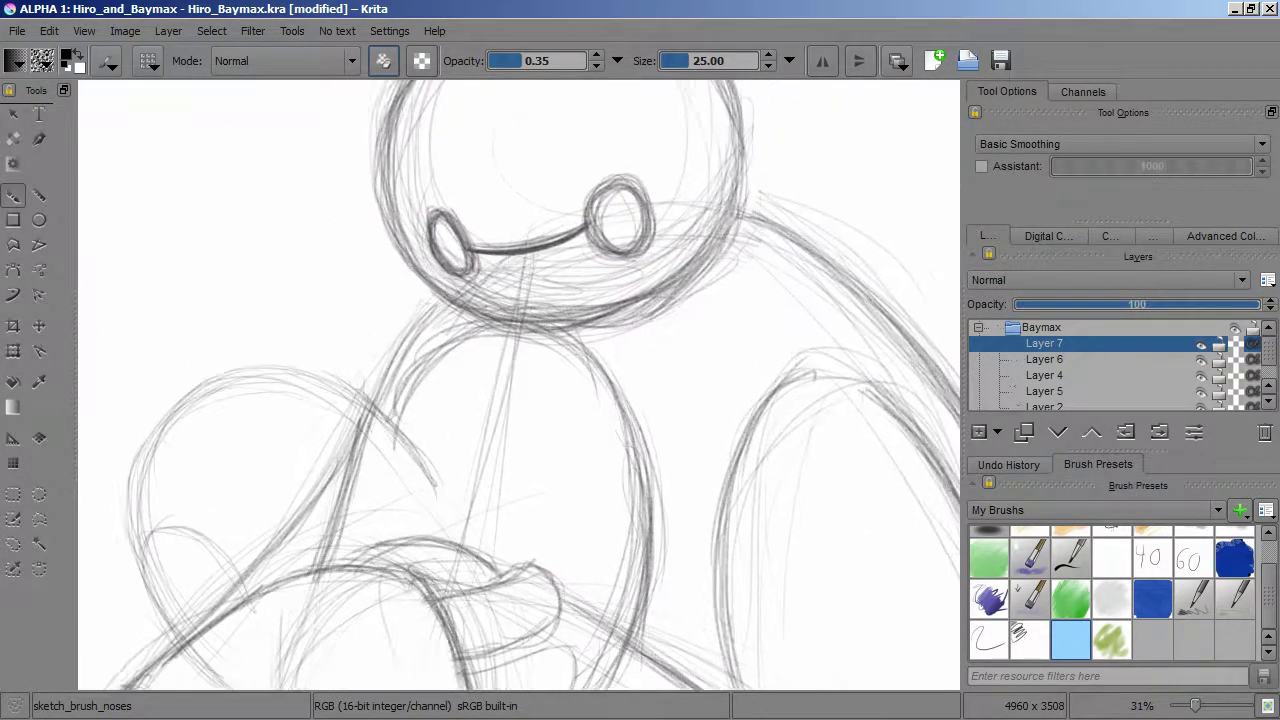
scroll(709, 447, down, 4)
key(ctrl+g)
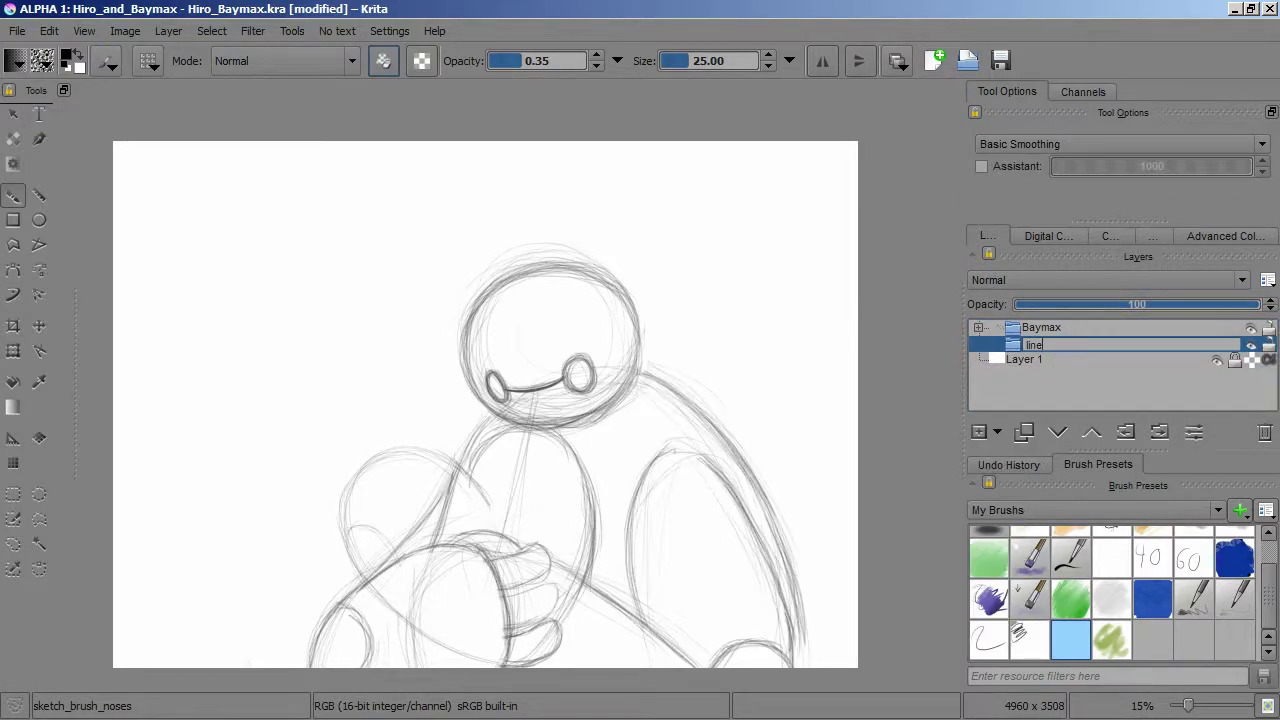
text(k)
key(Return)
key(ctrl+Page_Up)
Step: Add an HSV/HSL Adjustment filter mask to the Baymax group, with Colorize on and a lightened blue hue
click(1041, 343)
click(997, 432)
click(1010, 610)
scroll(633, 365, down, 5)
click(600, 360)
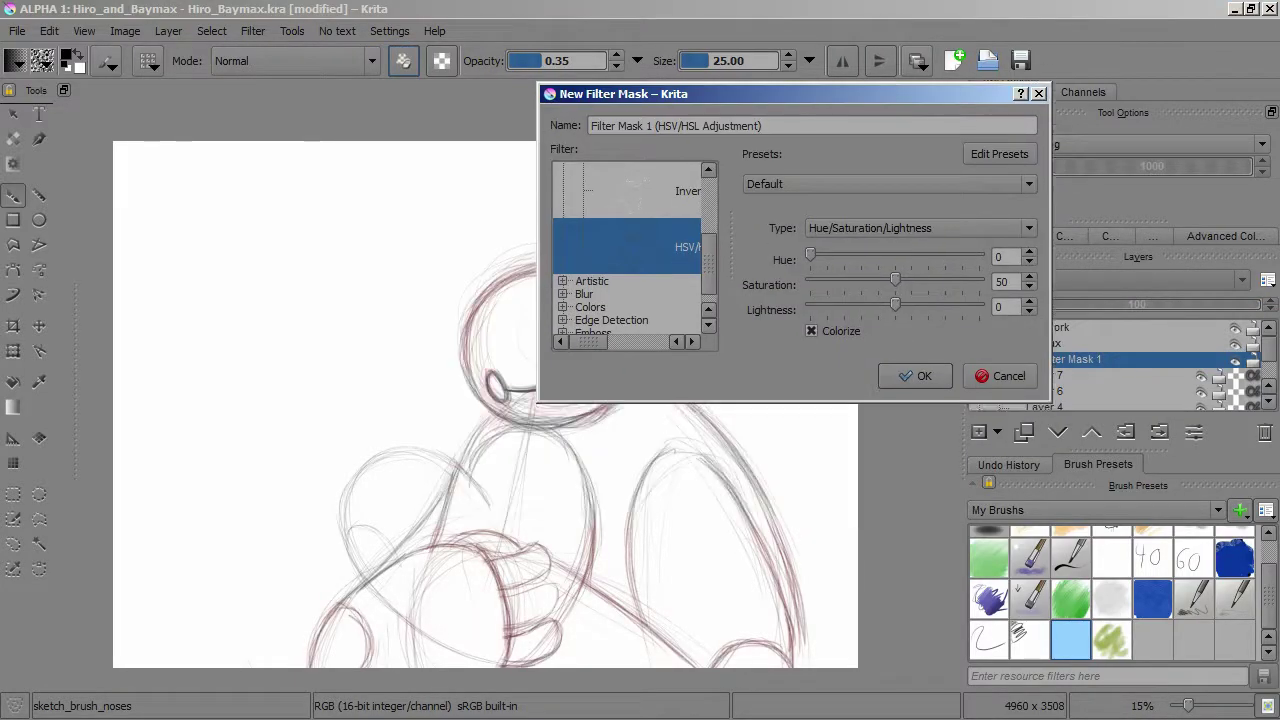
drag(640, 93, 662, 70)
drag(831, 232, 899, 232)
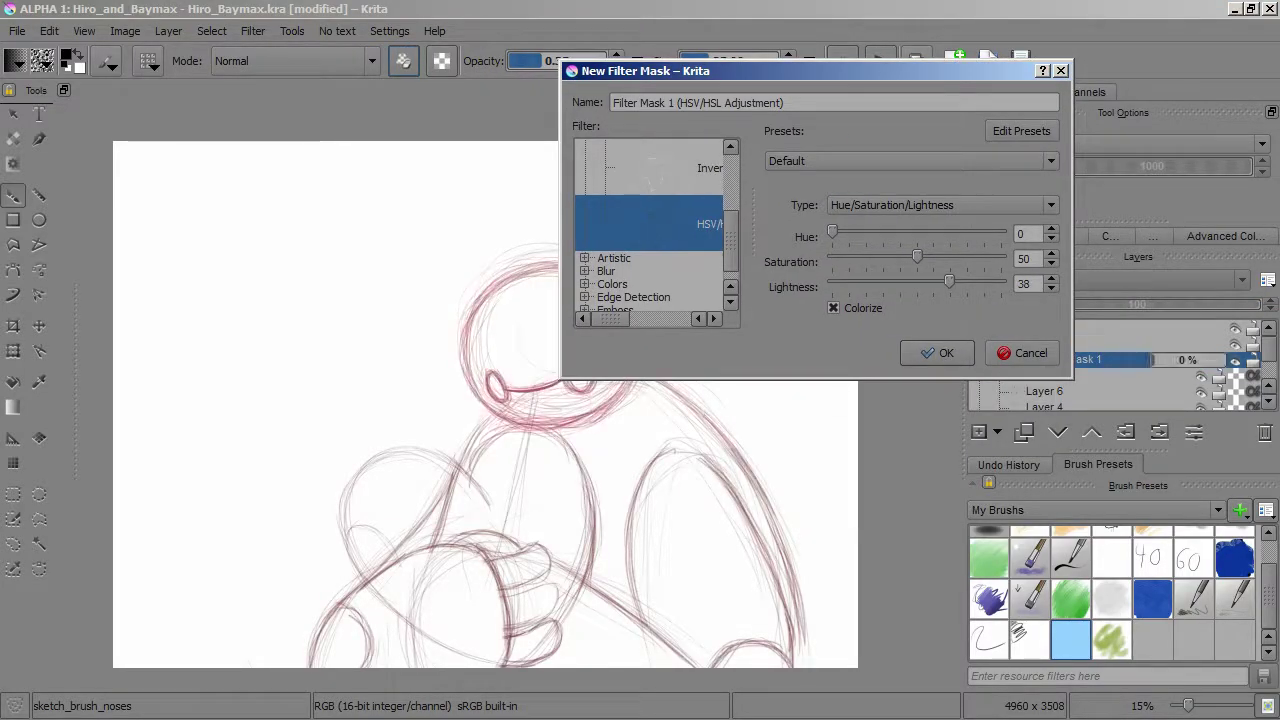
key(Return)
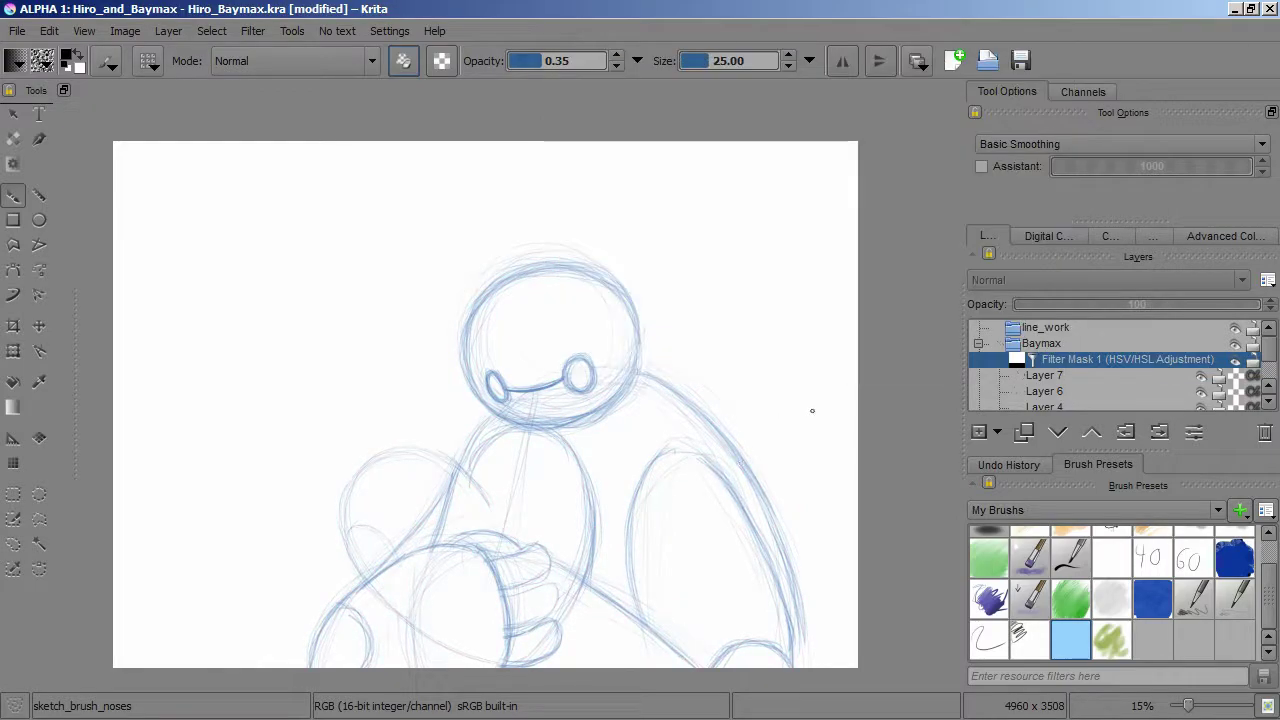
Step: Collapse the Baymax group, add a paint layer inside line_work, and choose the sketch_brush preset for inking
click(978, 343)
click(1045, 327)
click(978, 431)
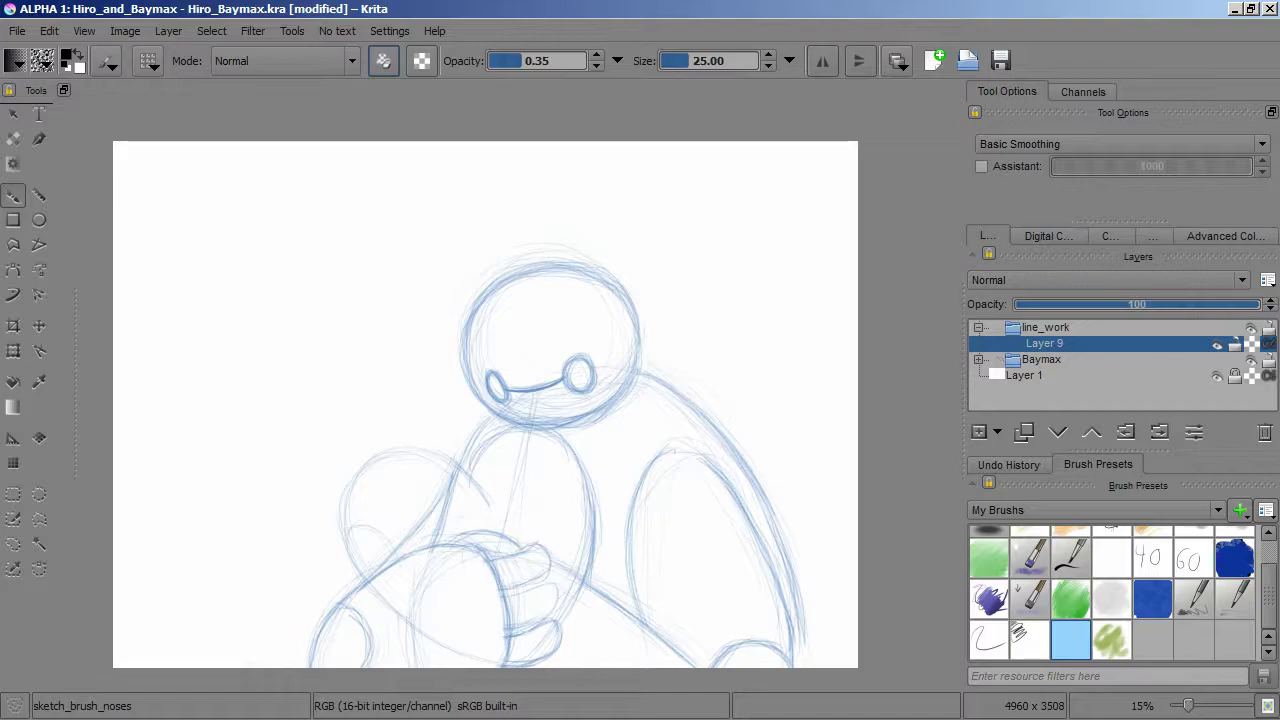
click(1070, 556)
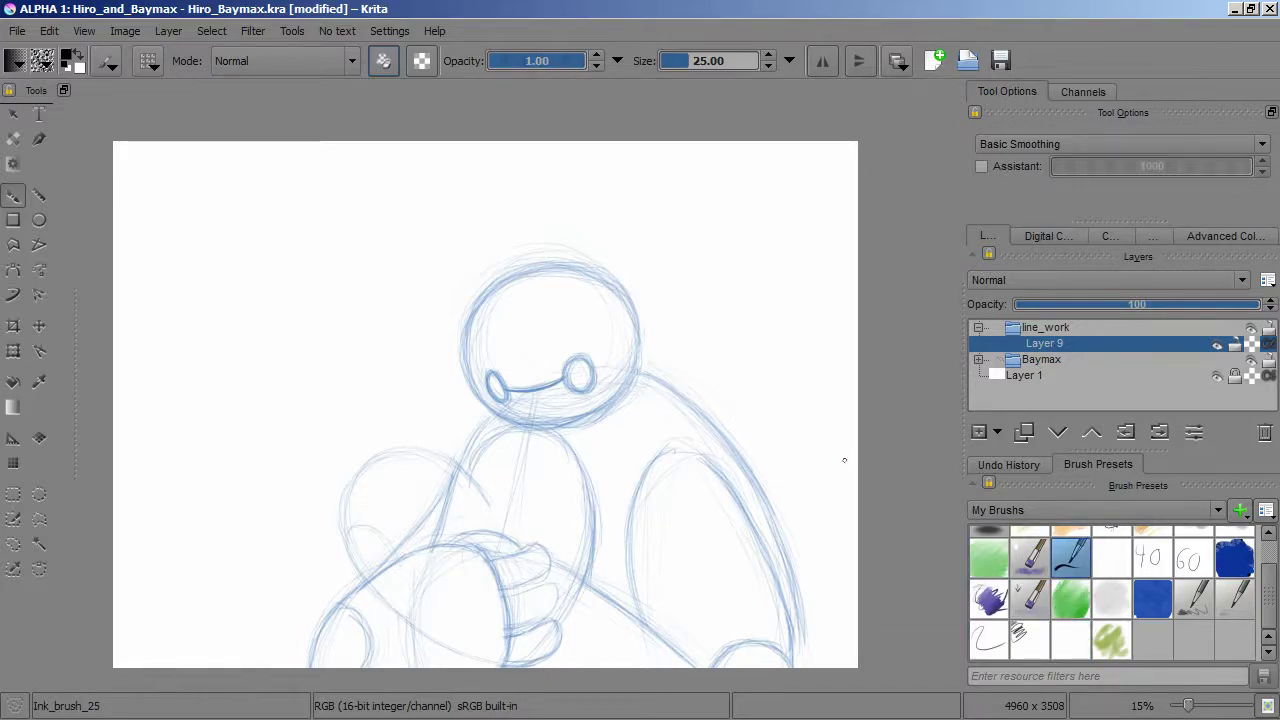
click(989, 640)
Step: Try the sketch brush with two test strokes on the canvas and undo them
key(plus)
key(plus)
key(plus)
key(plus)
drag(600, 193, 530, 584)
drag(537, 508, 760, 540)
key(ctrl+z)
key(ctrl+z)
Step: In the sketch brush's settings, make Pressure control the opacity instead of Fuzzy
key(F5)
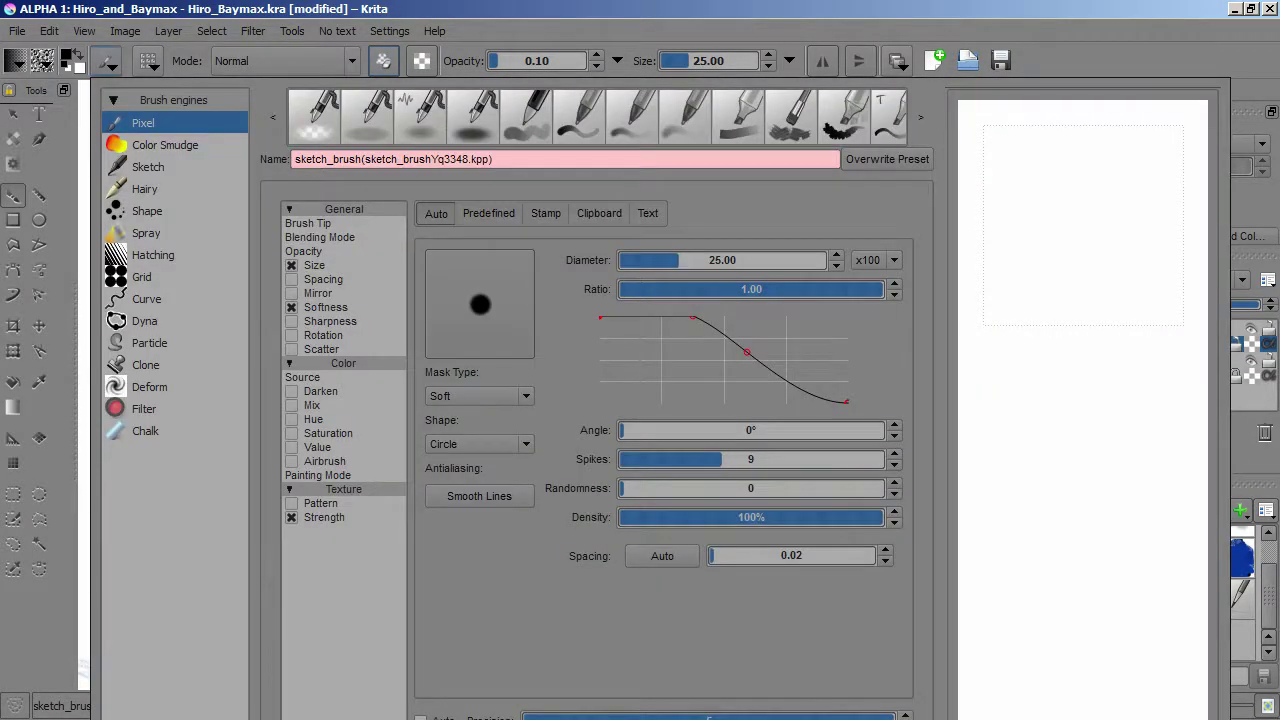
click(326, 307)
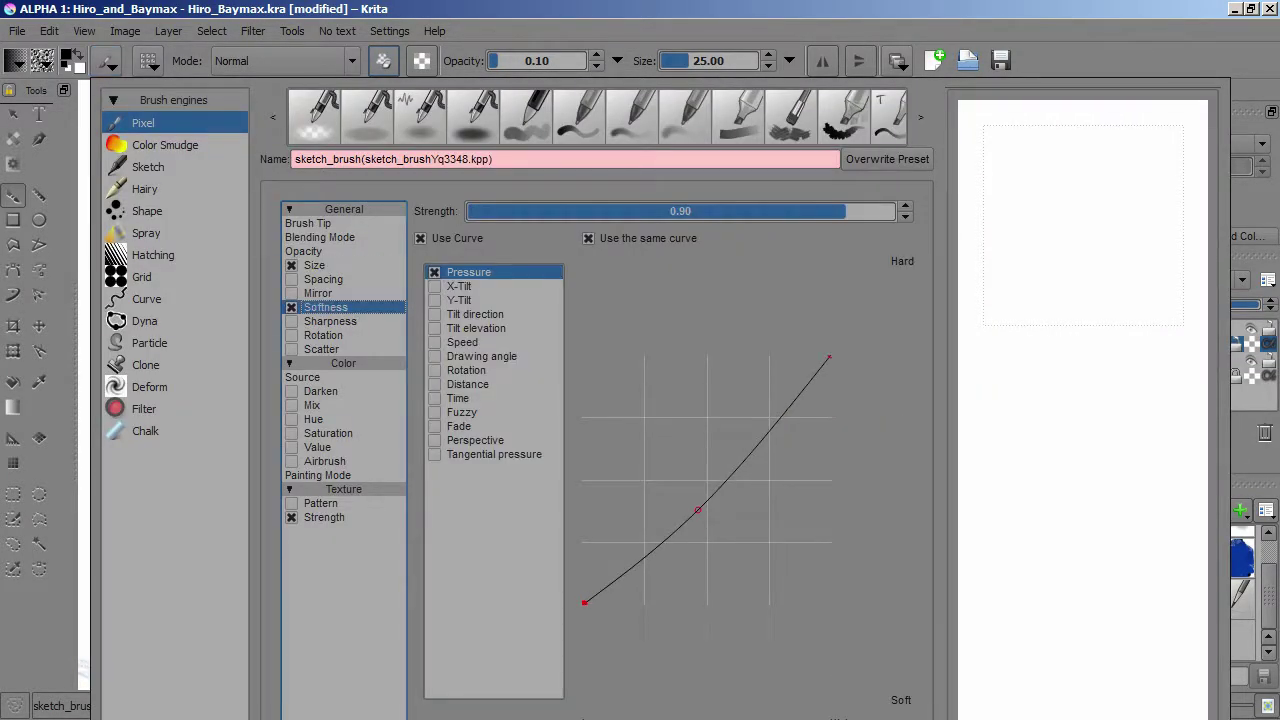
click(303, 251)
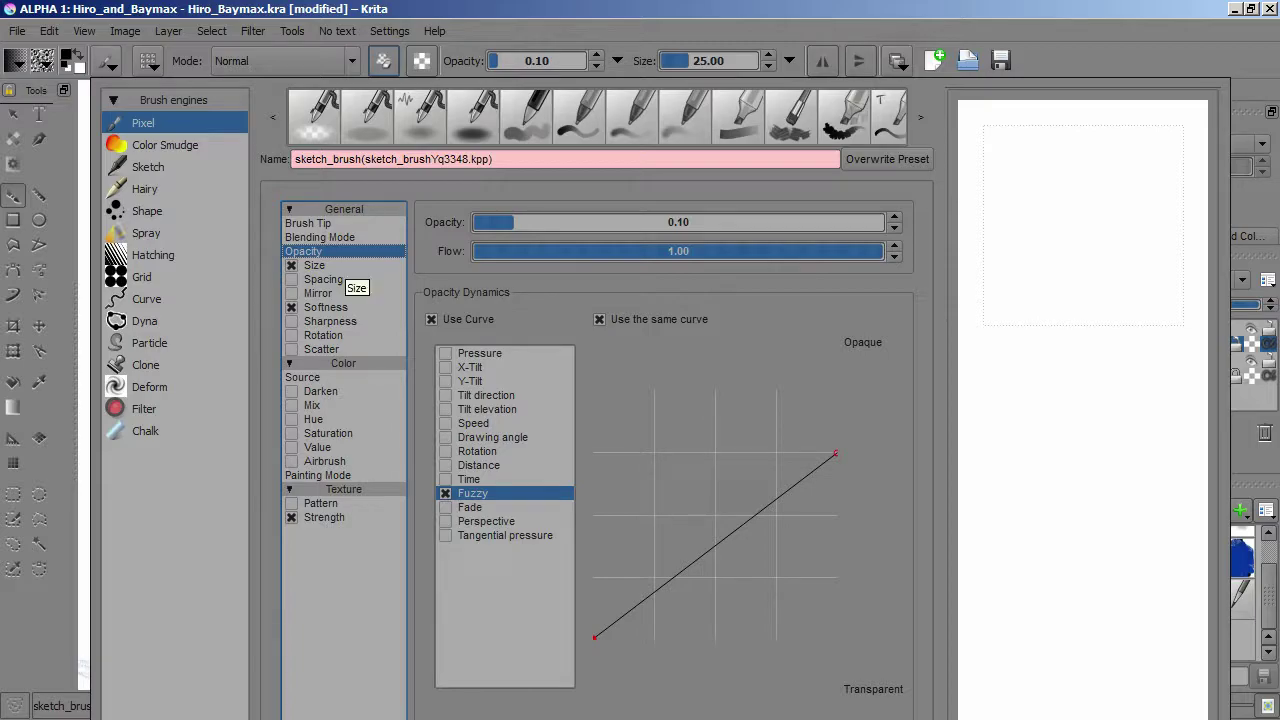
mouse_move(1000, 262)
mouse_down()
mouse_move(1160, 160)
mouse_move(972, 278)
mouse_up()
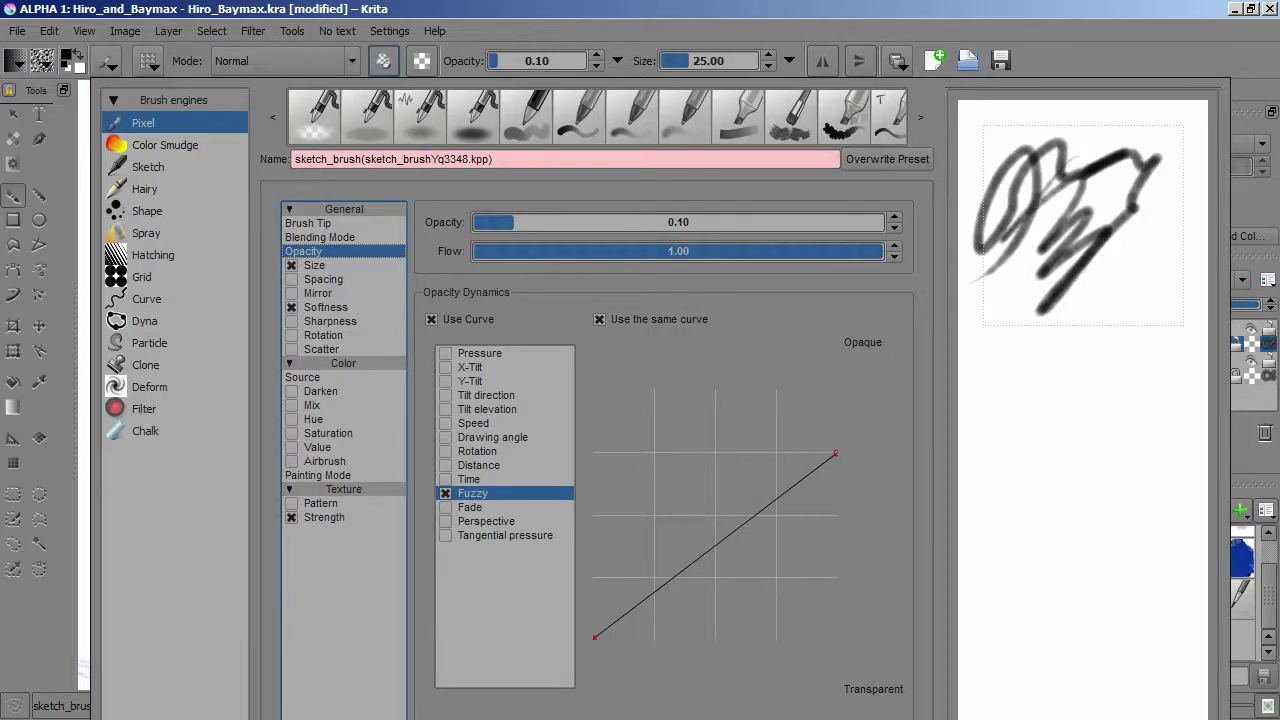
click(470, 353)
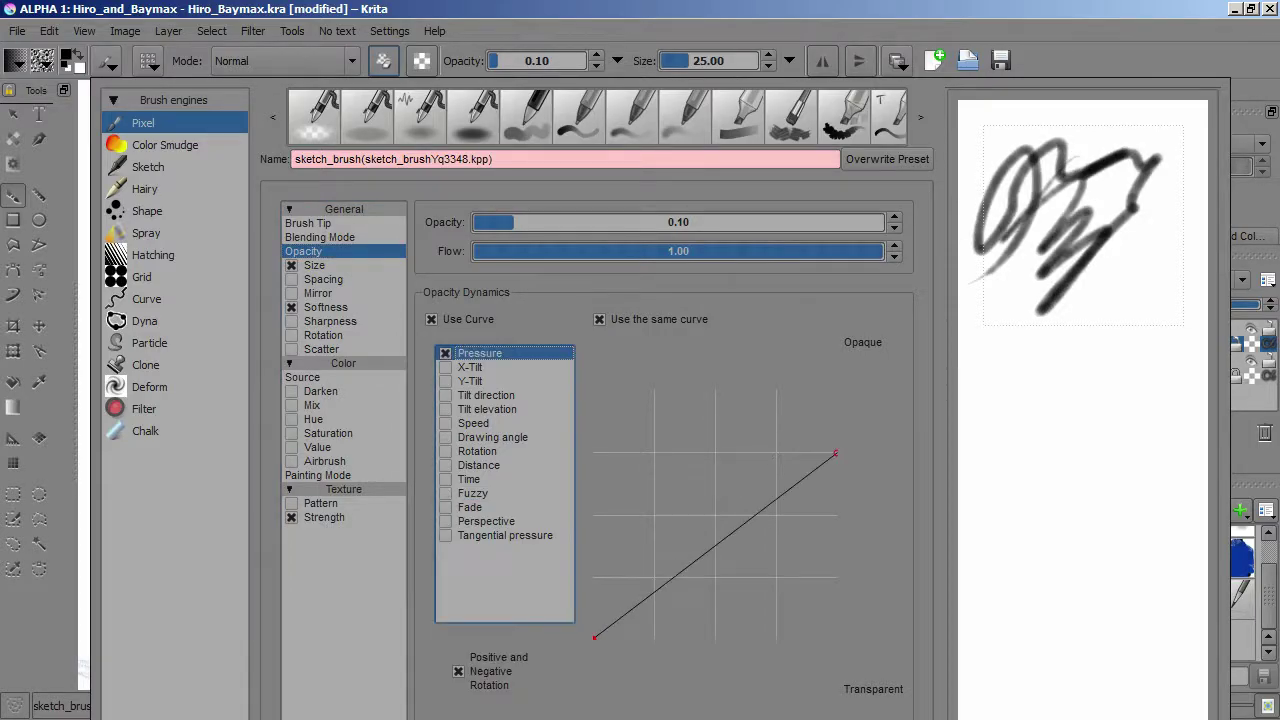
Step: Adjust the brush tip's density and test the brush on the scratchpad
click(321, 349)
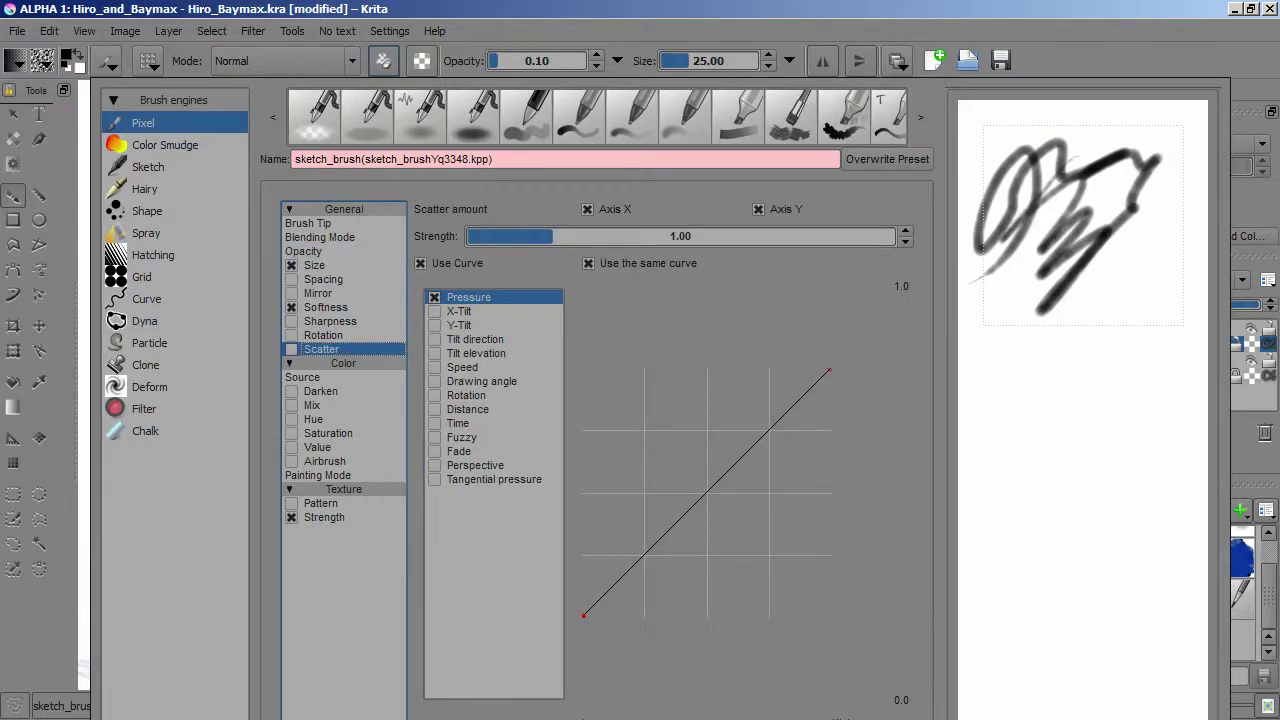
click(308, 223)
click(748, 517)
mouse_move(1160, 235)
mouse_down()
mouse_move(1000, 450)
mouse_move(1185, 370)
mouse_up()
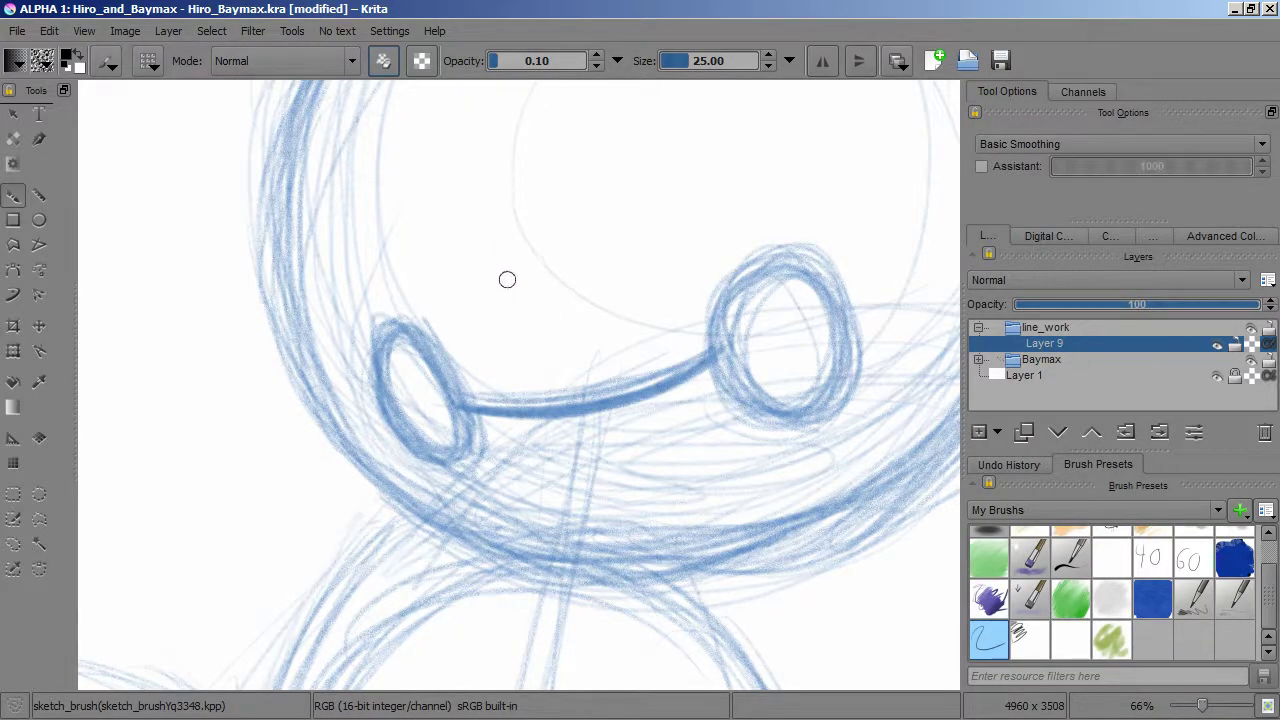
Step: Place an ellipse assistant over Baymax's left eye and fit it to the sketched outline
mouse_move(700, 172)
mouse_down()
mouse_move(571, 457)
mouse_move(547, 421)
mouse_up()
scroll(417, 350, up, 2)
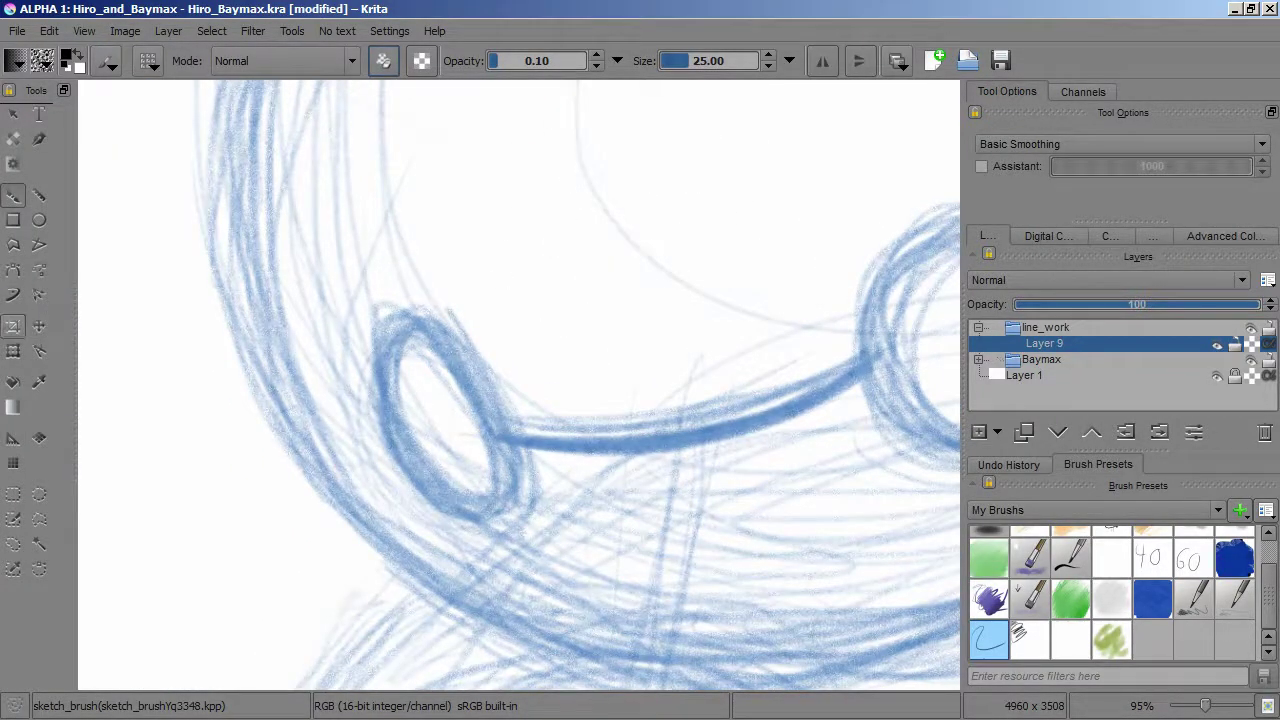
click(13, 438)
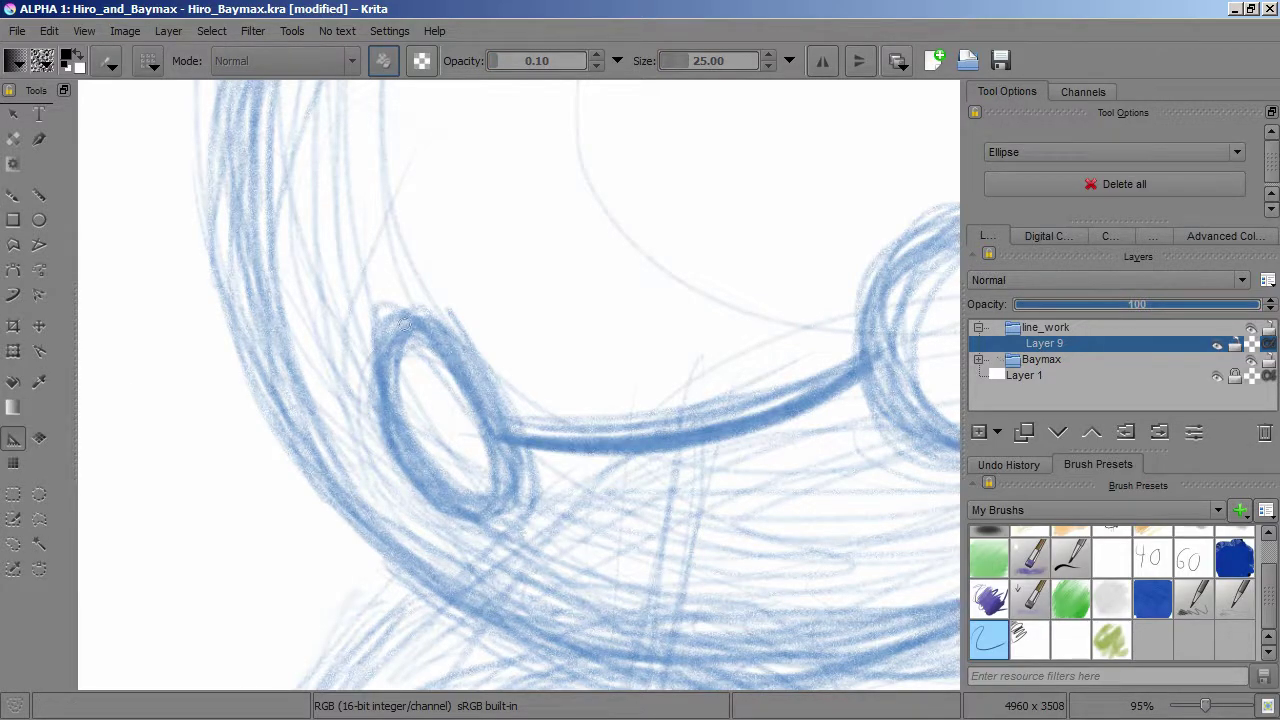
drag(440, 424, 409, 409)
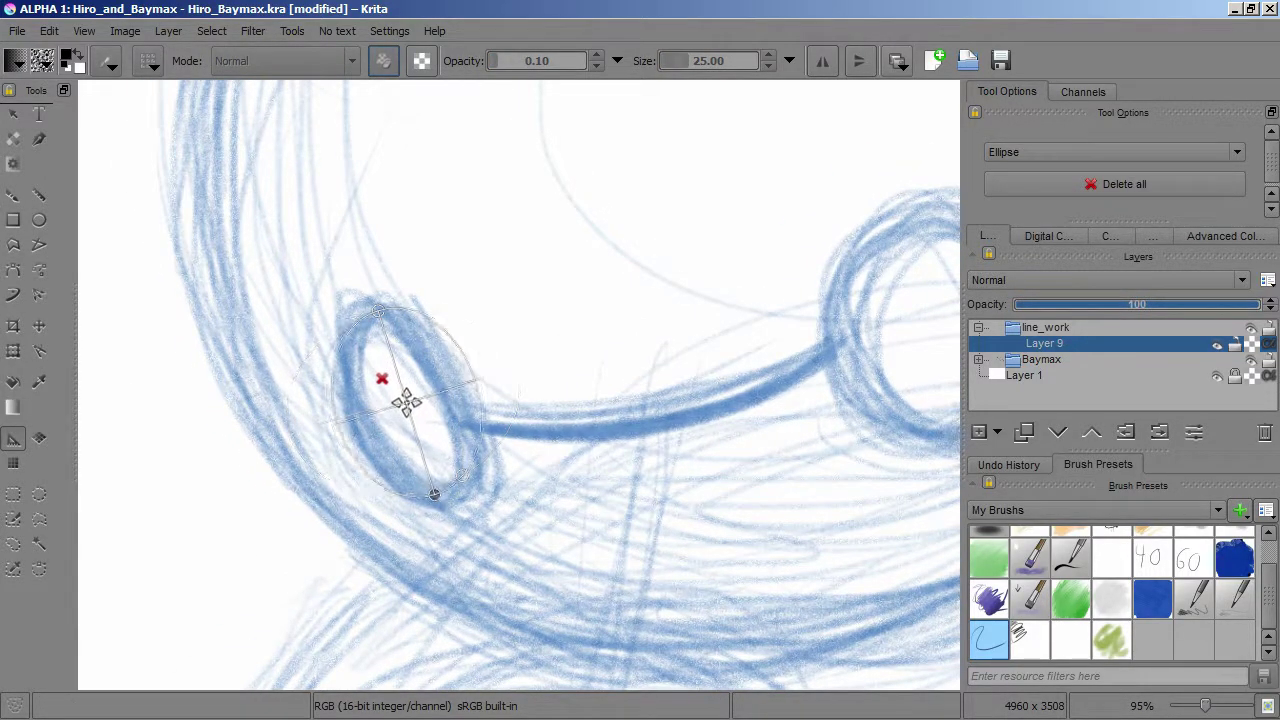
mouse_move(460, 474)
mouse_down()
mouse_move(451, 500)
mouse_move(471, 466)
mouse_up()
drag(378, 312, 362, 316)
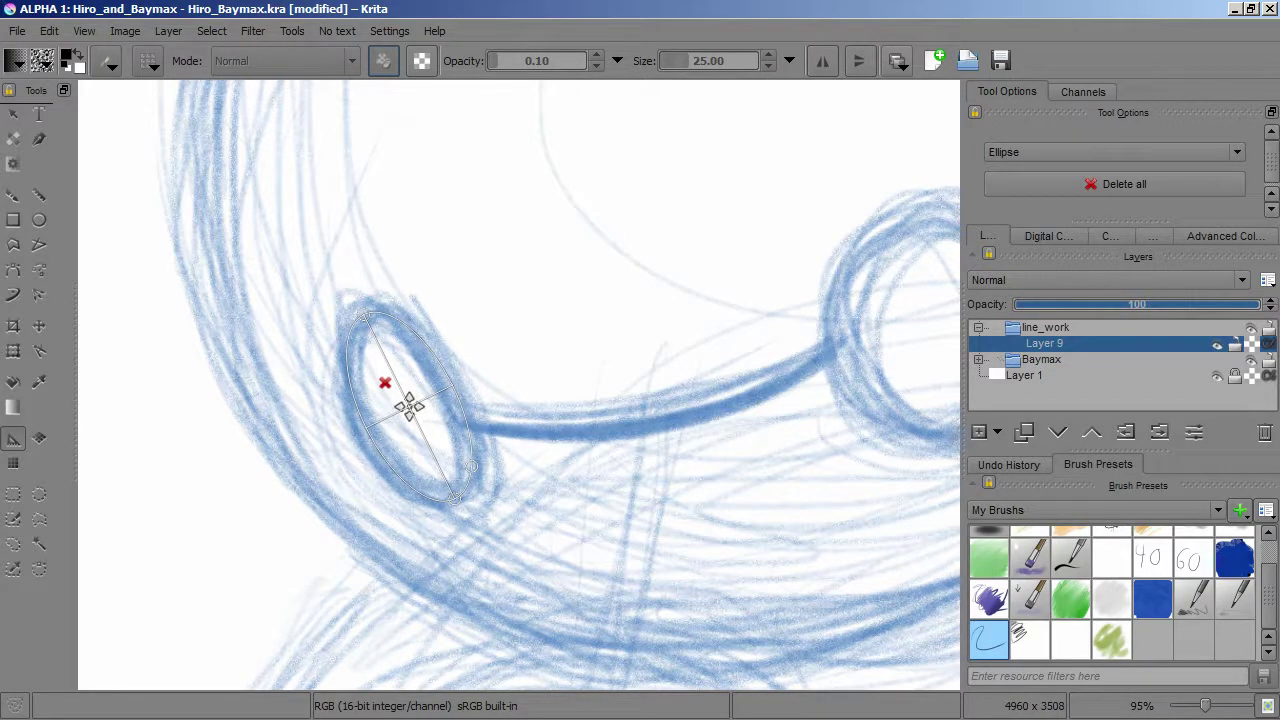
Step: Ink the left eye's outline along the ellipse assistant
key(b)
mouse_move(362, 318)
mouse_down()
mouse_move(470, 470)
mouse_move(362, 318)
mouse_up()
mouse_move(600, 511)
mouse_down()
mouse_move(426, 443)
mouse_move(419, 471)
mouse_up()
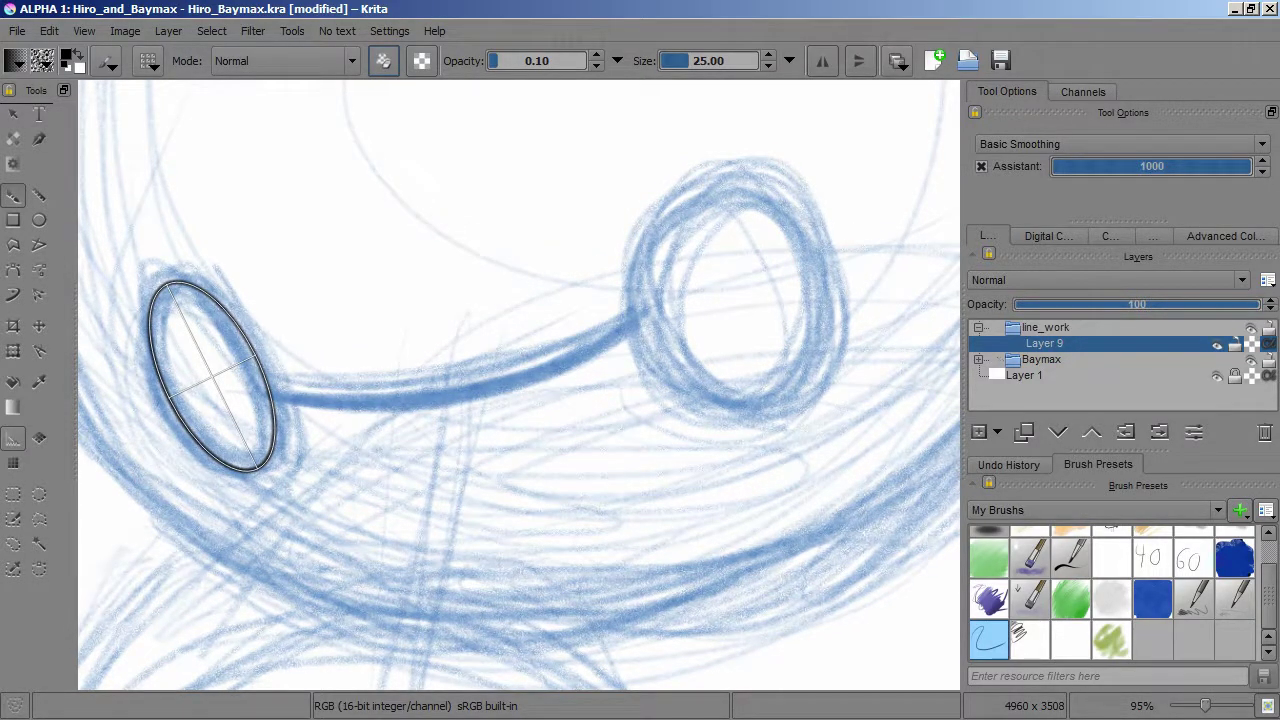
Step: Make the ellipse assistant on the left eye more upright and ink the eye's outline again along it
drag(308, 427, 402, 445)
key(a)
drag(306, 394, 298, 400)
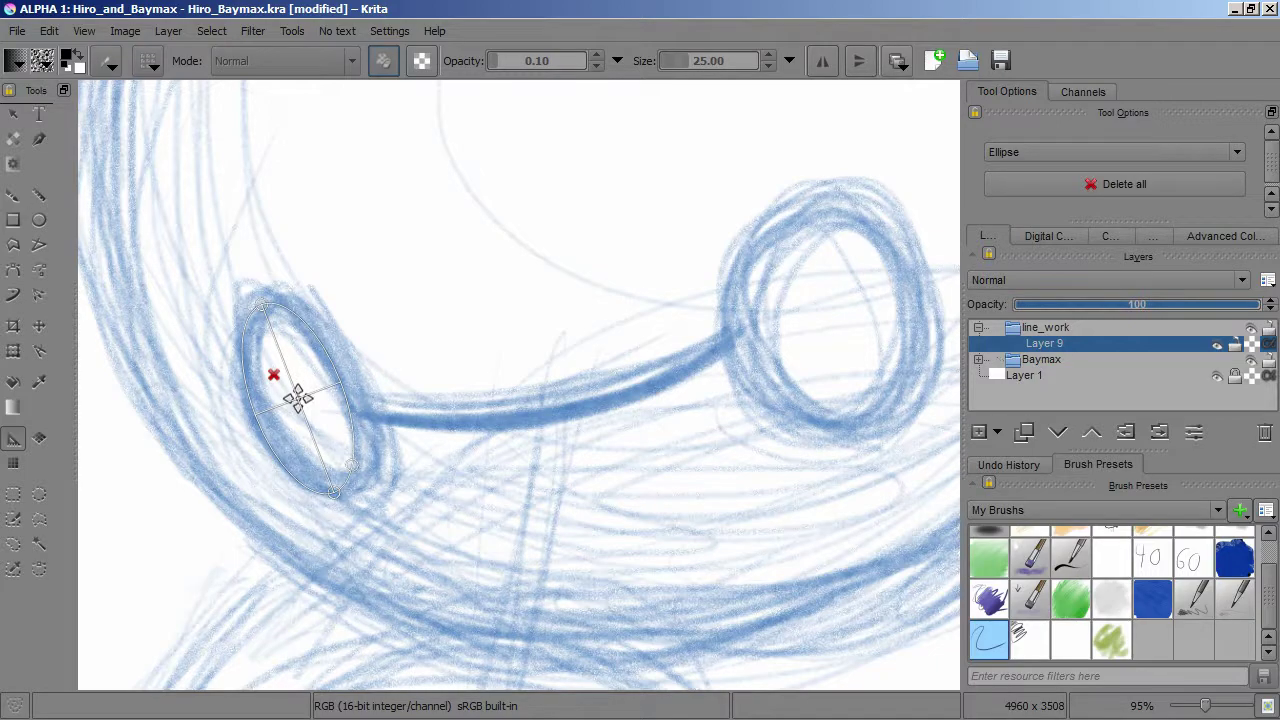
key(b)
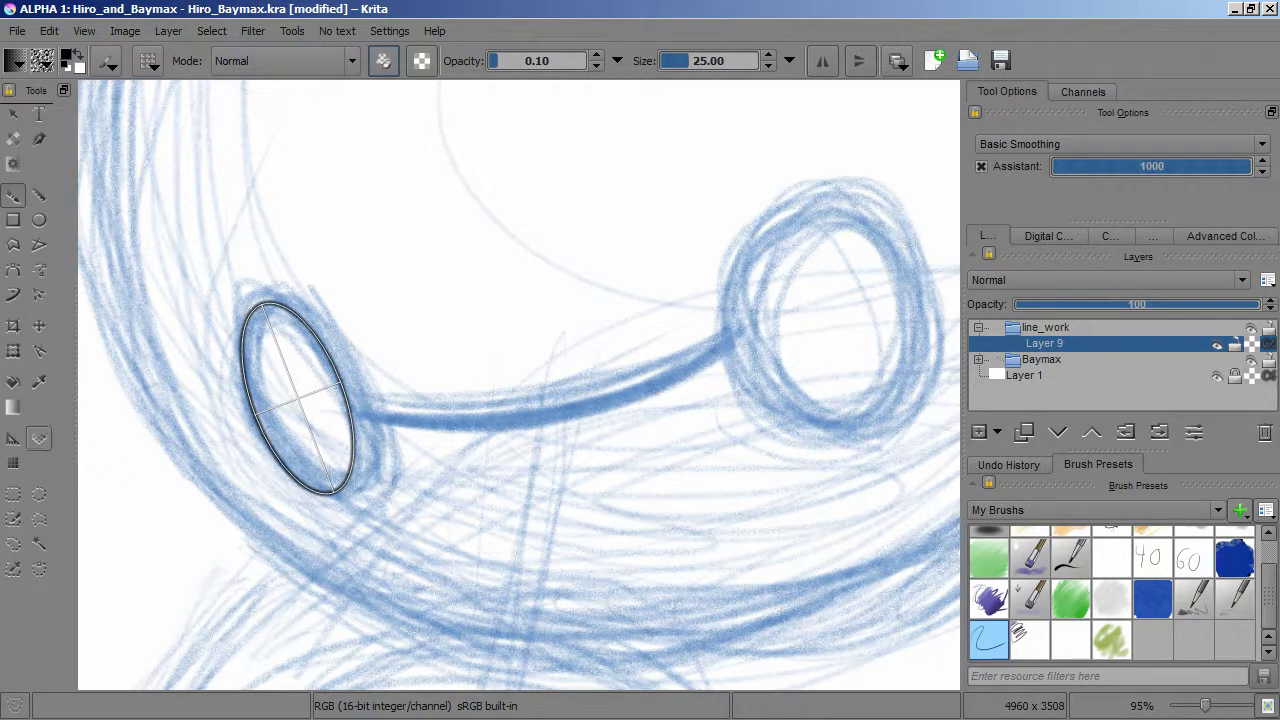
Step: Fit an ellipse assistant to Baymax's right eye and ink the eye's outline along it
key(a)
drag(518, 386, 361, 444)
click(740, 451)
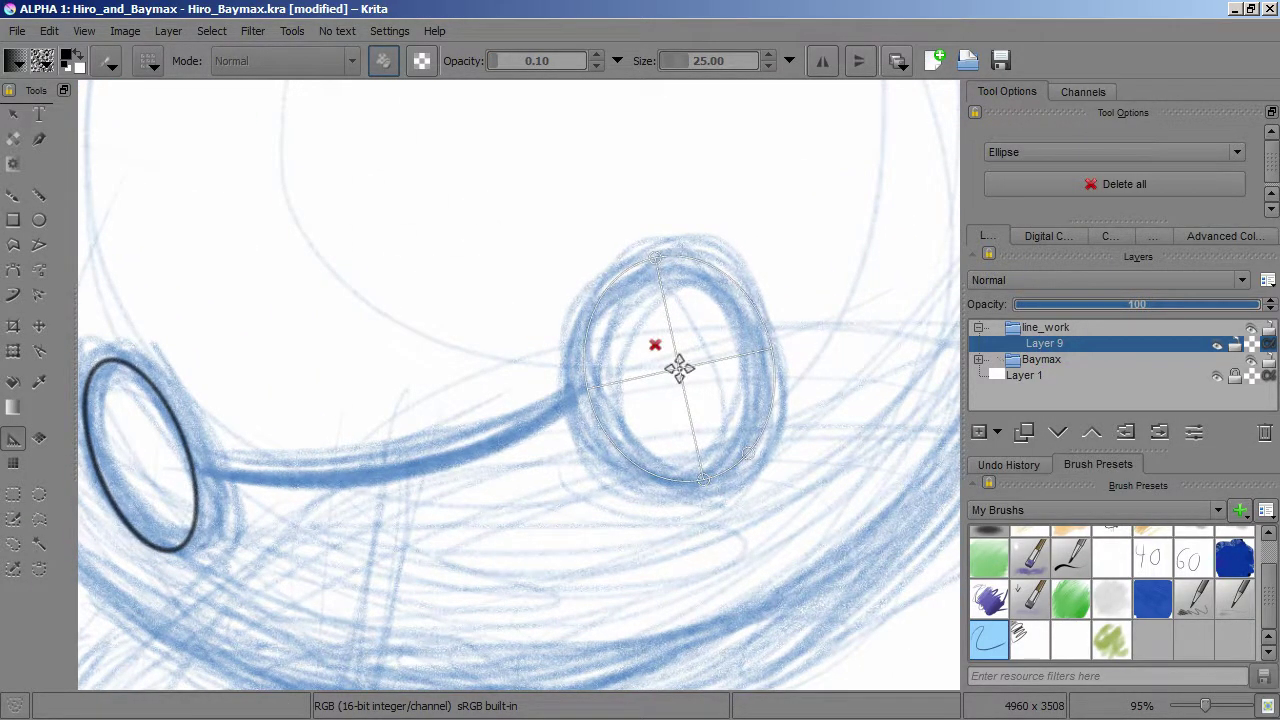
key(b)
mouse_move(620, 459)
mouse_down()
mouse_move(700, 262)
mouse_move(620, 459)
mouse_up()
Step: Place a spline assistant along the mouth between the two eyes and ink the connecting line
key(a)
scroll(669, 366, down, 5)
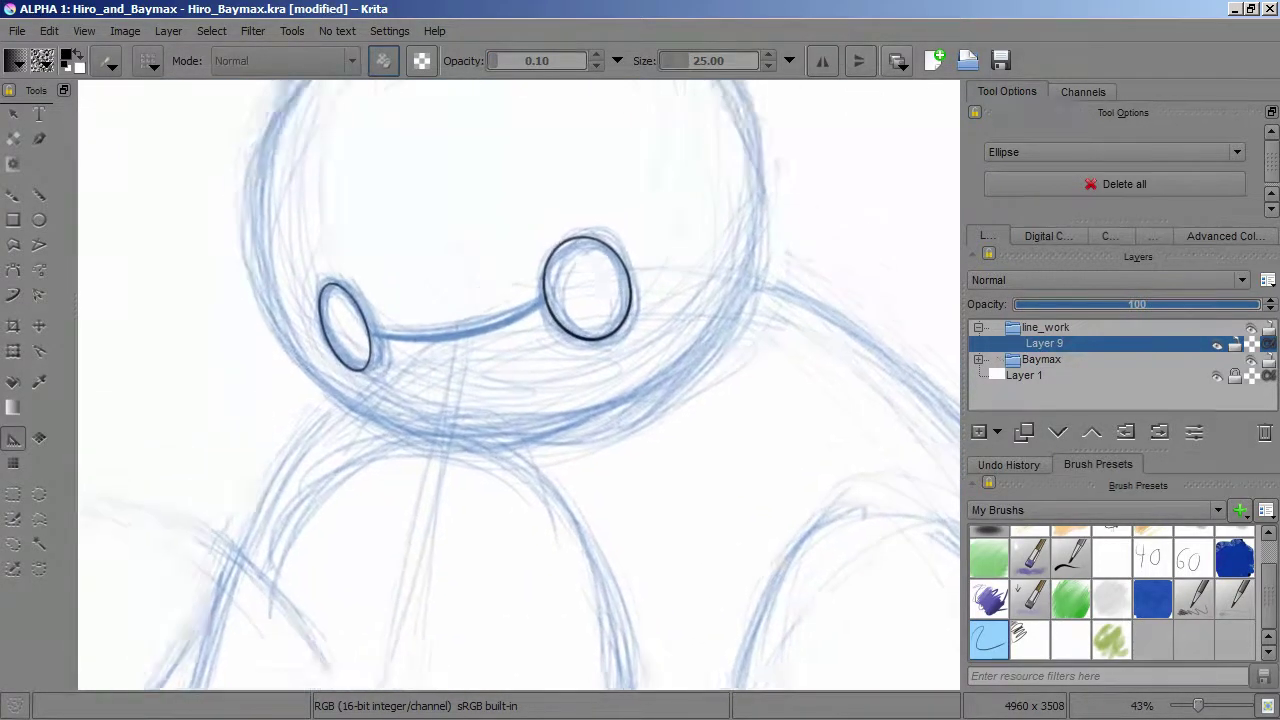
scroll(669, 366, up, 4)
click(1115, 152)
click(1003, 184)
click(234, 379)
click(577, 315)
click(340, 411)
click(469, 395)
key(b)
drag(236, 381, 540, 338)
Step: Place an ellipse assistant around Baymax's head, tilted to match the sketched outline
key(shift+F3)
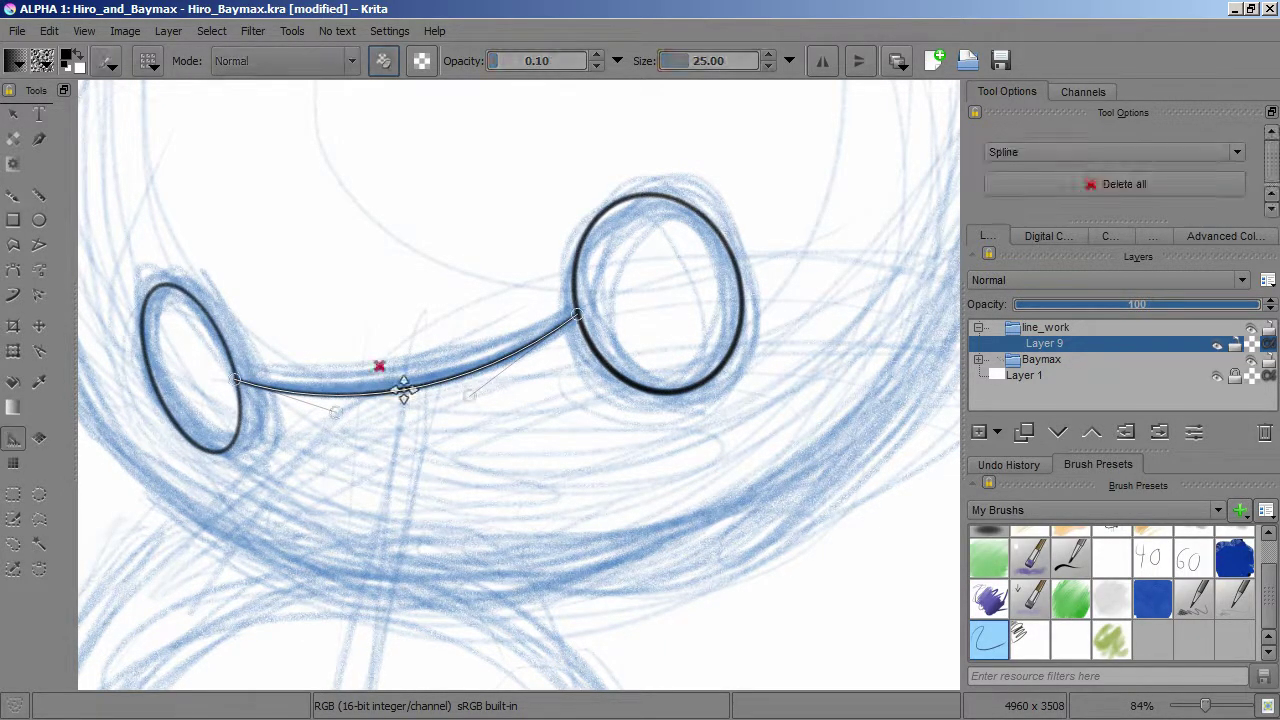
scroll(400, 386, down, 3)
scroll(400, 386, up, 1)
click(1113, 152)
click(1100, 190)
click(228, 422)
click(708, 311)
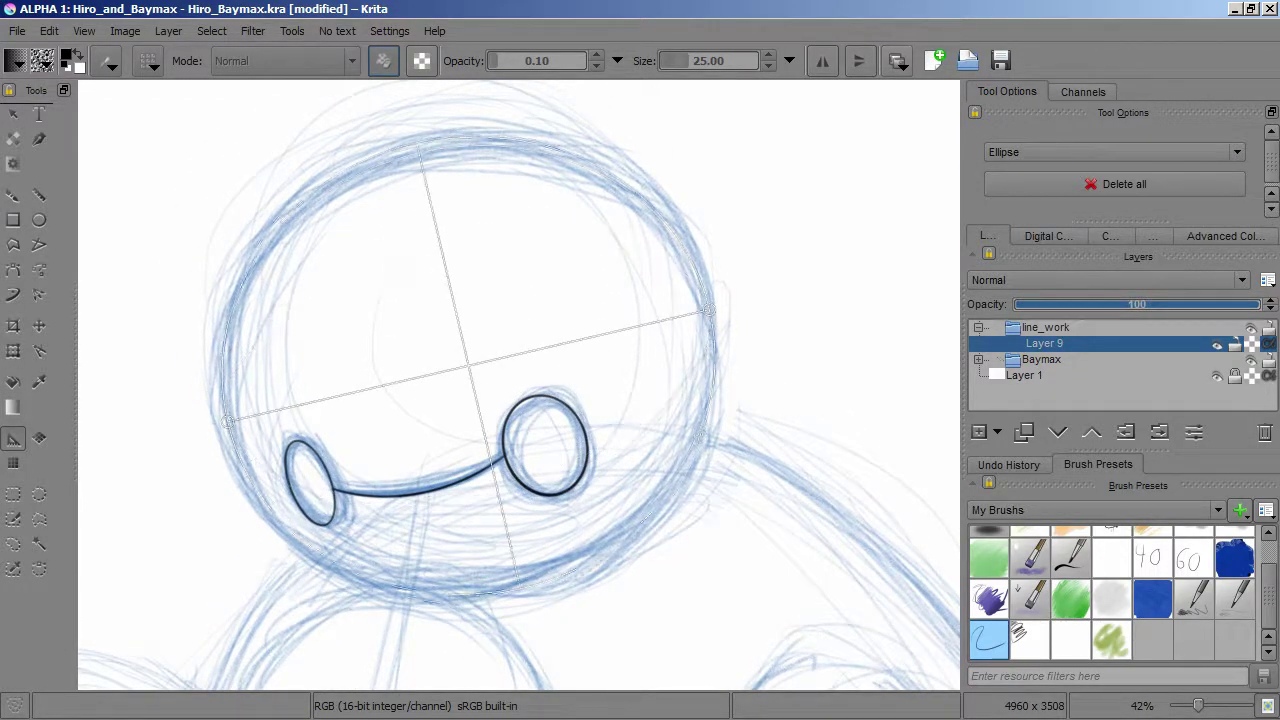
Step: Ink the head's outline along the ellipse assistant and remove the assistant
key(b)
mouse_move(356, 572)
mouse_down()
mouse_move(268, 510)
mouse_move(222, 400)
mouse_move(420, 149)
mouse_move(528, 146)
mouse_up()
click(13, 438)
click(443, 337)
Step: Place a spline assistant along the left side of Baymax's torso, from the hand up to the head's lower edge
key(minus)
key(minus)
key(plus)
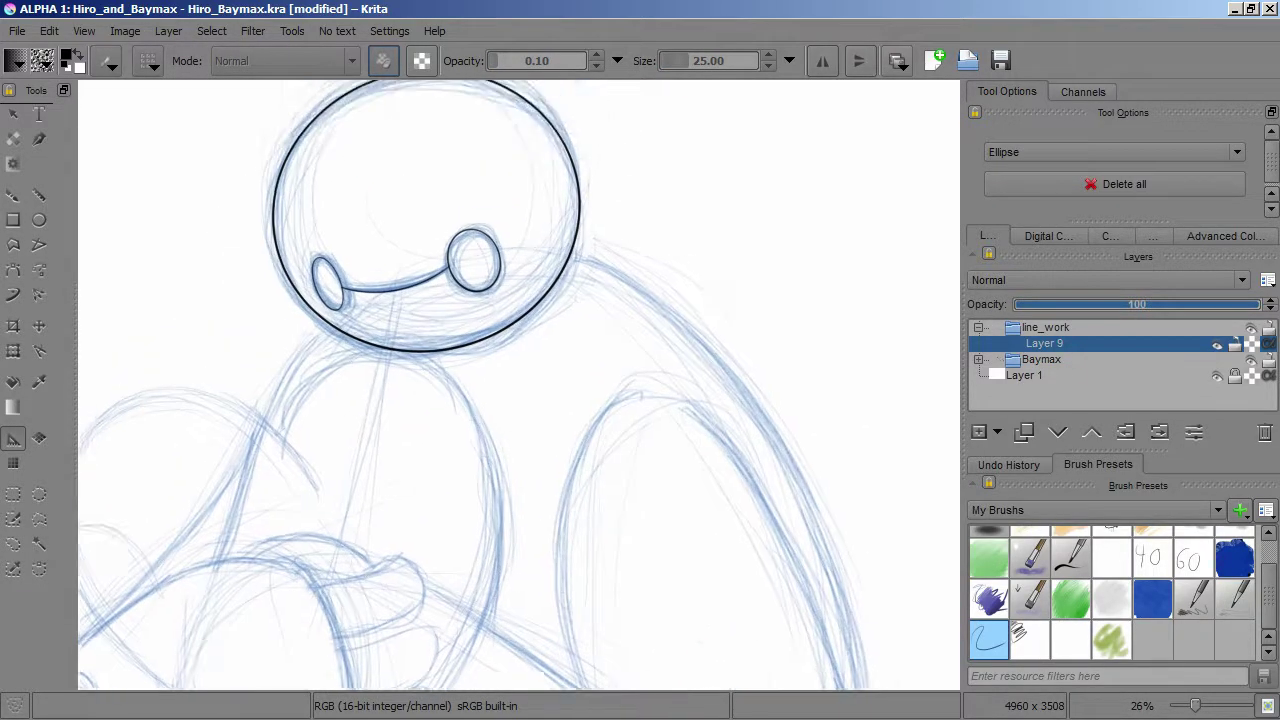
click(1115, 152)
click(1010, 178)
key(plus)
key(plus)
key(plus)
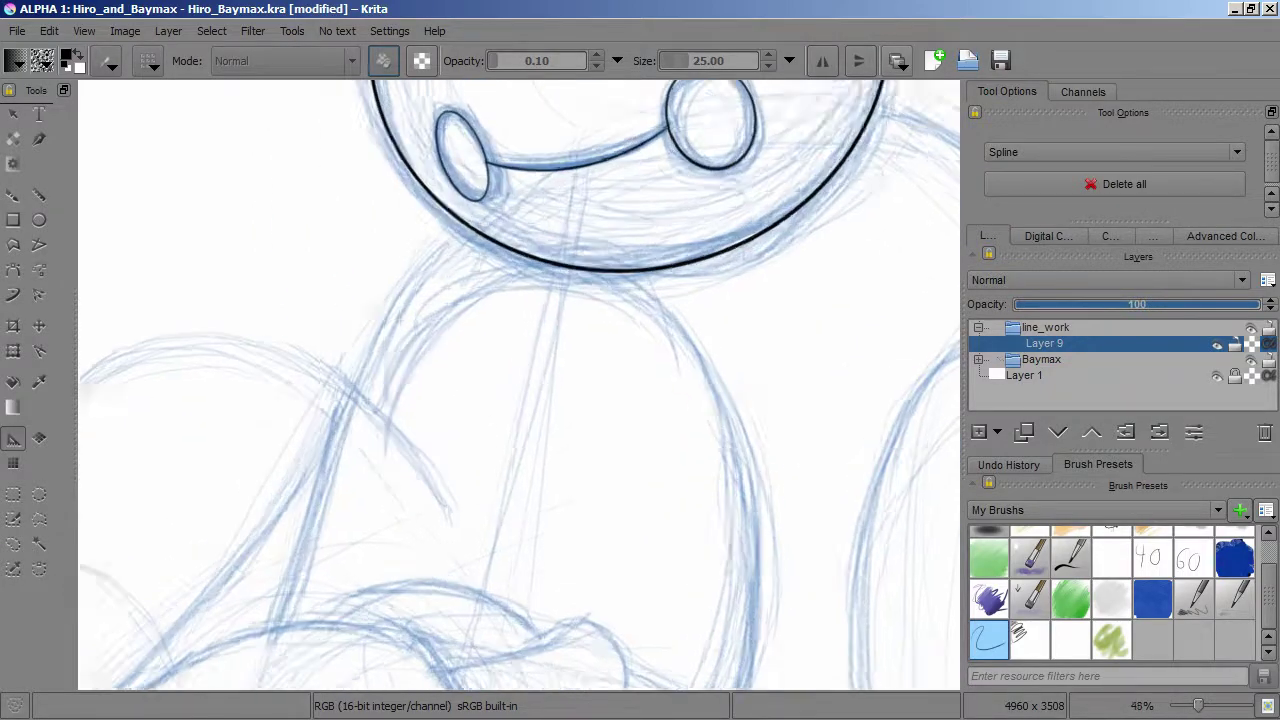
click(338, 660)
click(502, 202)
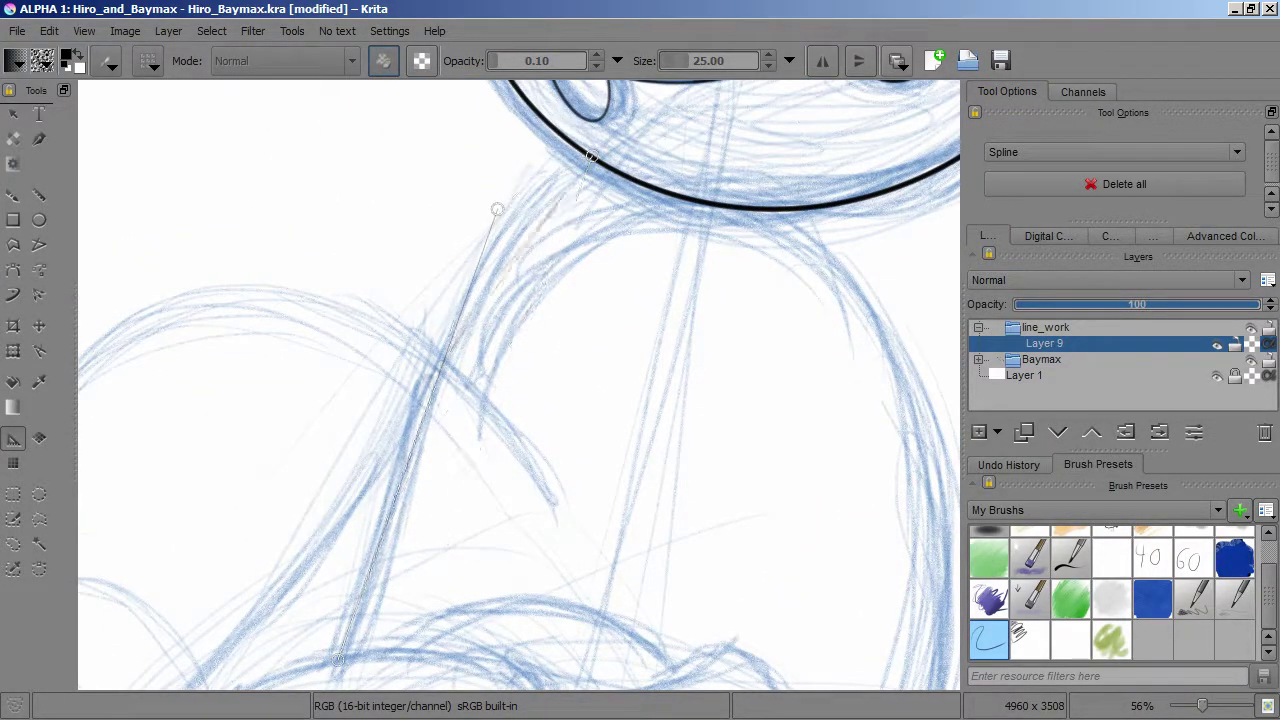
click(438, 227)
click(403, 610)
Step: Ink the left side of the torso along the spline assistant
key(b)
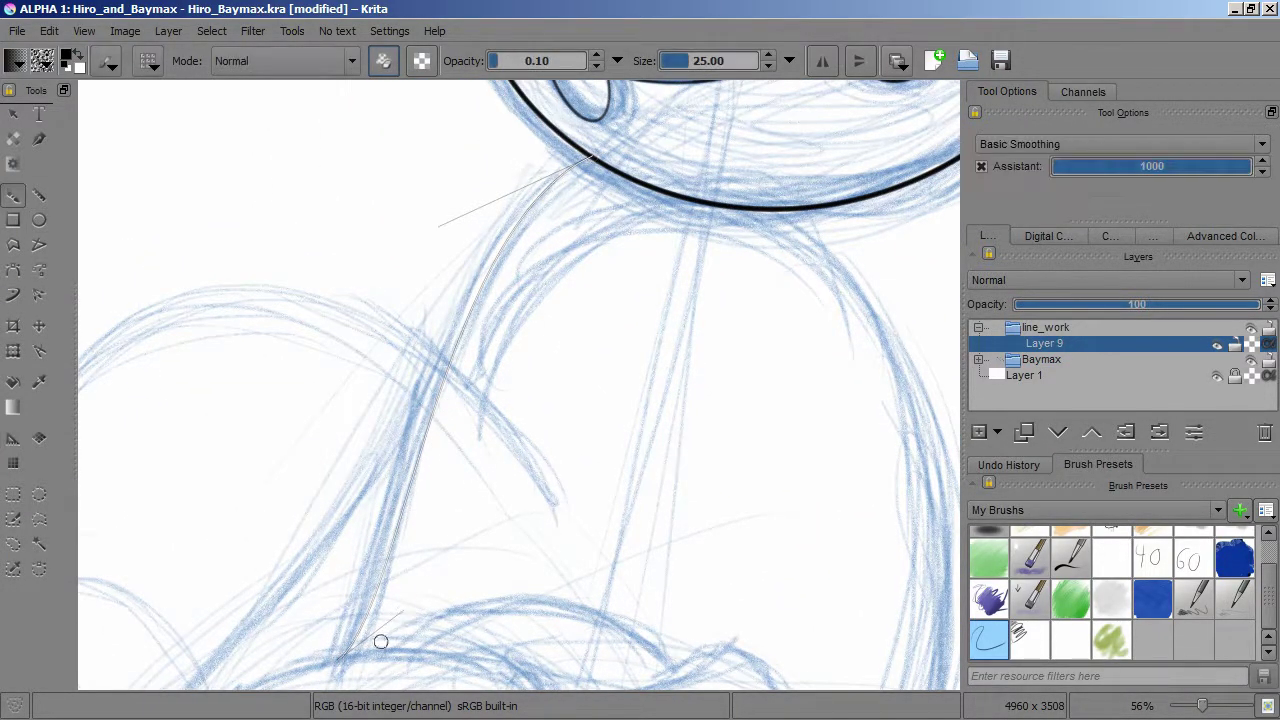
drag(458, 341, 513, 230)
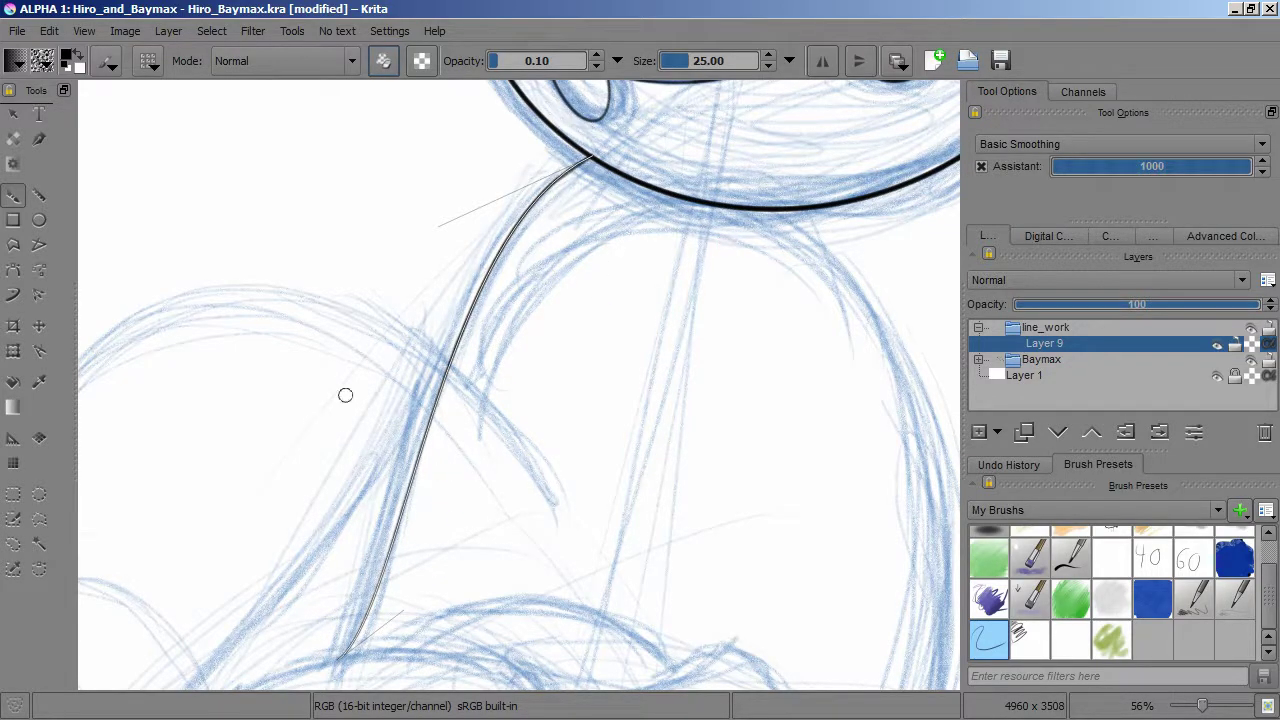
key(shift+a)
Step: Fit a spline assistant to Baymax's right shoulder and arm contour, from the head to the canvas's lower edge, and ink it
scroll(518, 385, down, 3)
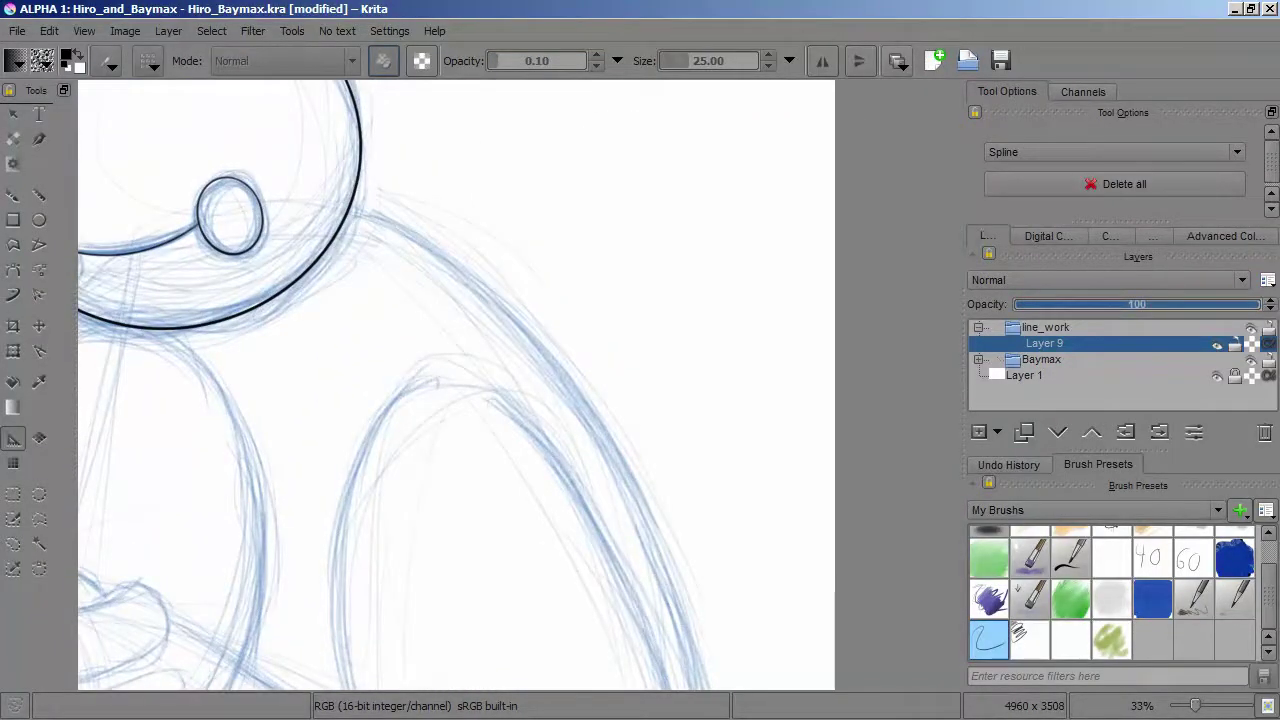
scroll(563, 480, up, 3)
scroll(535, 441, down, 3)
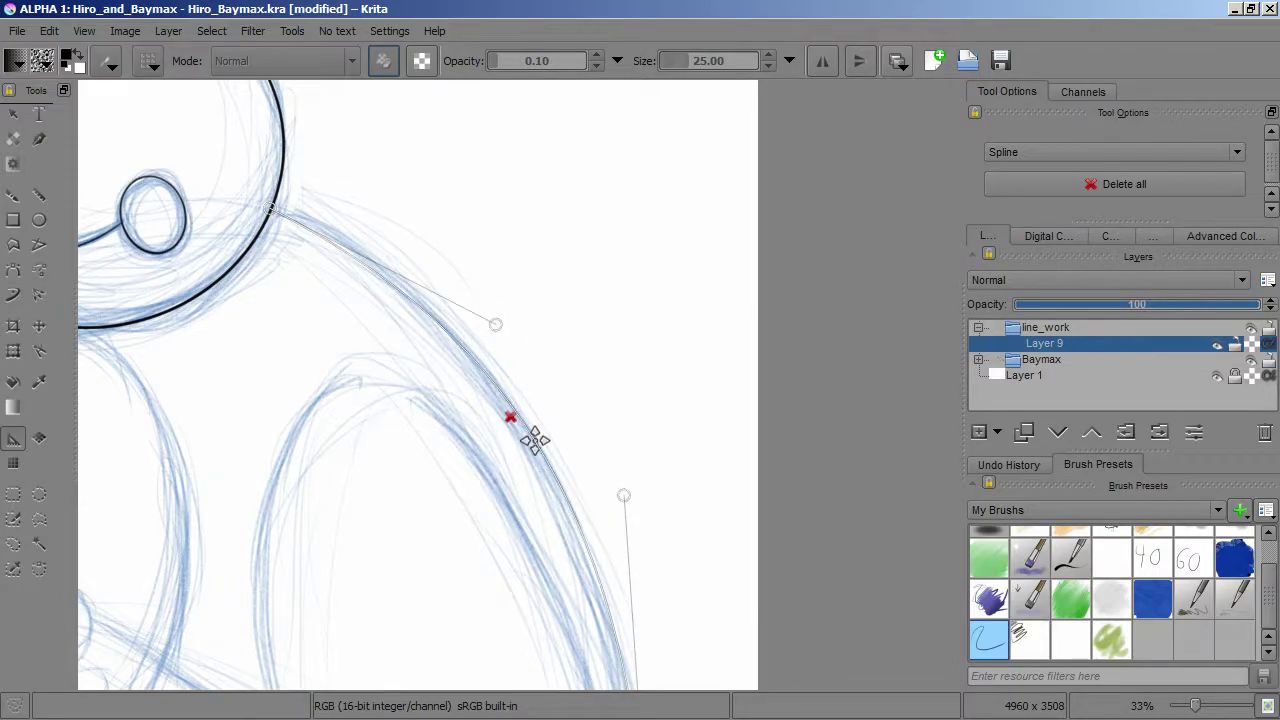
mouse_move(508, 409)
mouse_down()
mouse_move(491, 114)
mouse_move(551, 354)
mouse_up()
scroll(551, 354, down, 2)
key(b)
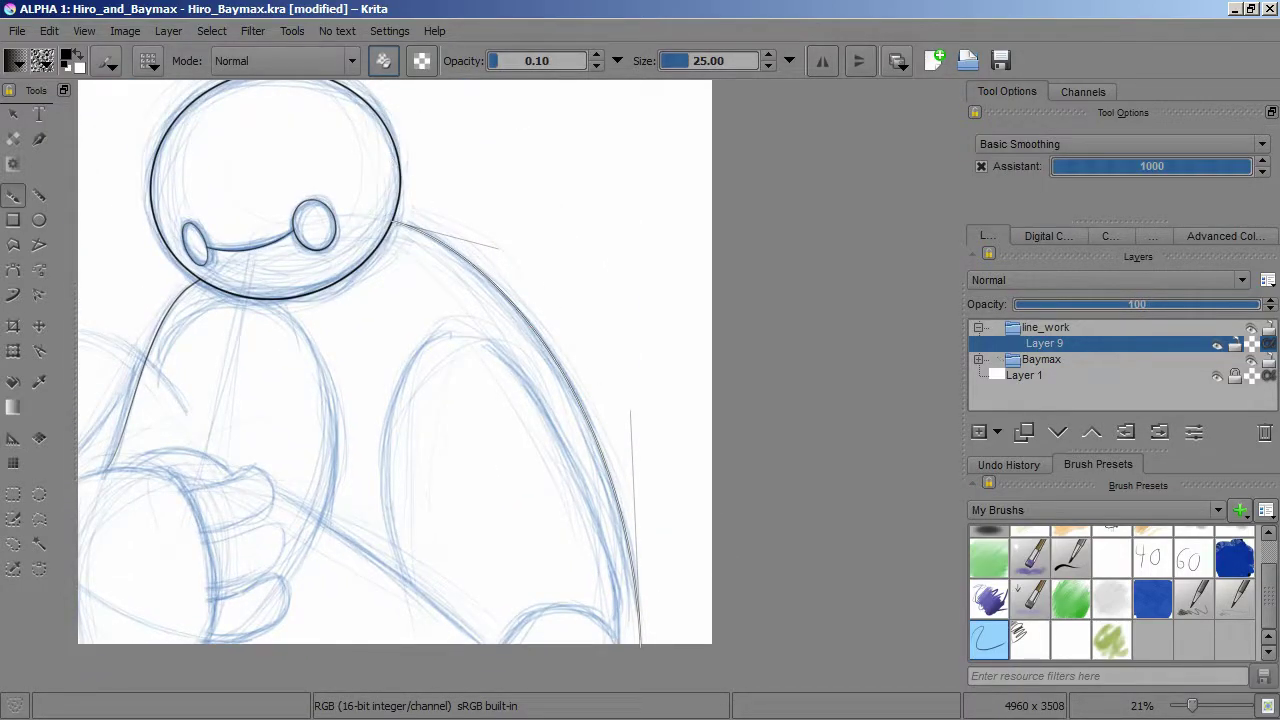
scroll(395, 225, up, 8)
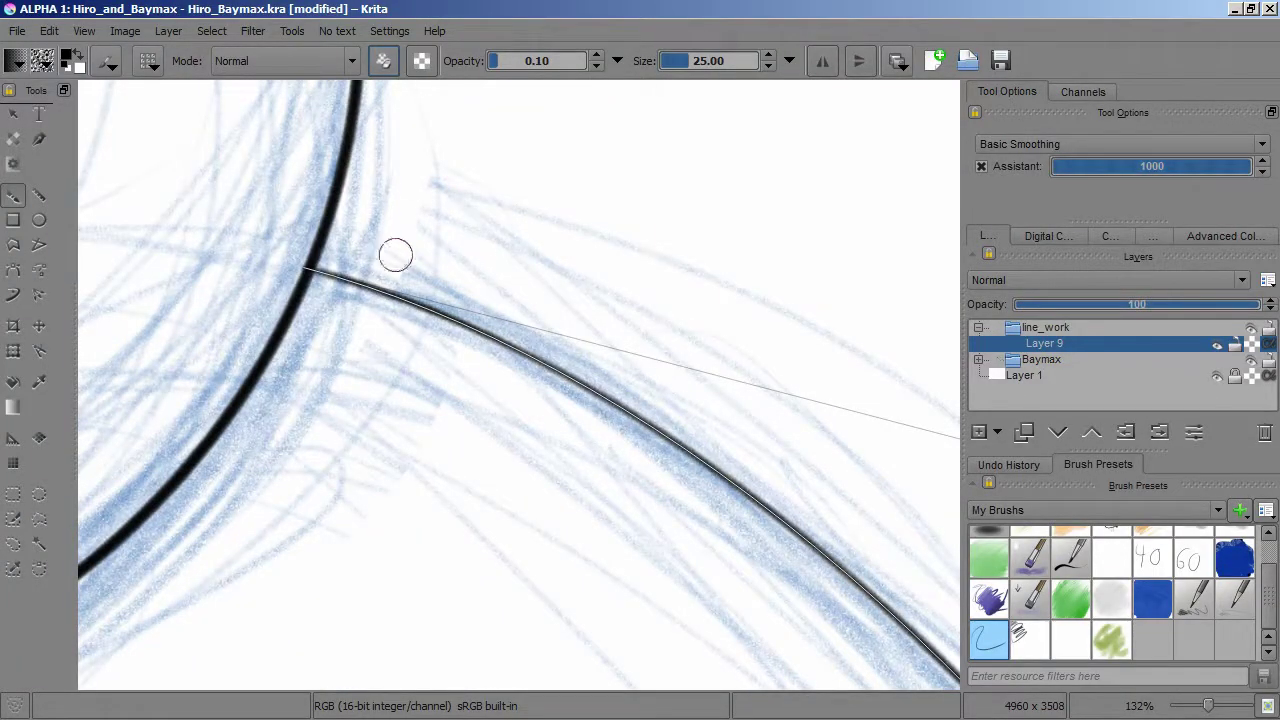
Step: Fit a spline assistant to the left side and top of Baymax's inner arm contour, starting at the lower belly line
scroll(794, 477, down, 5)
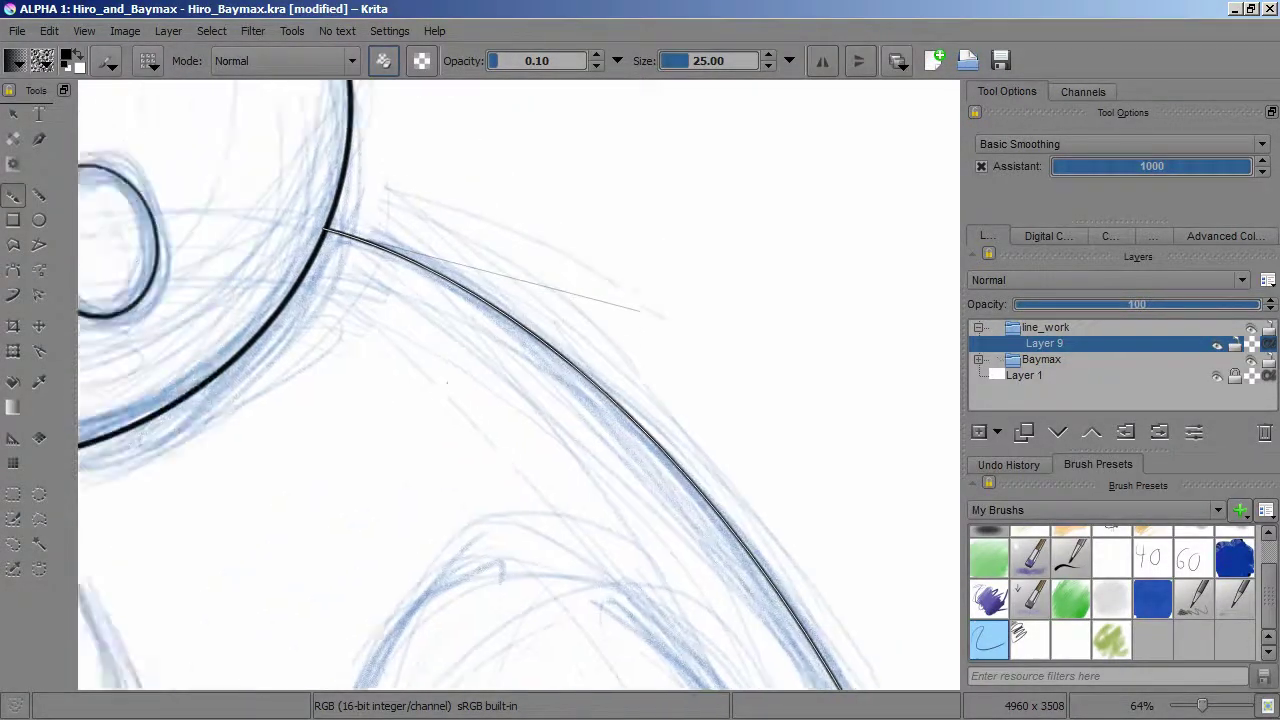
scroll(857, 614, down, 4)
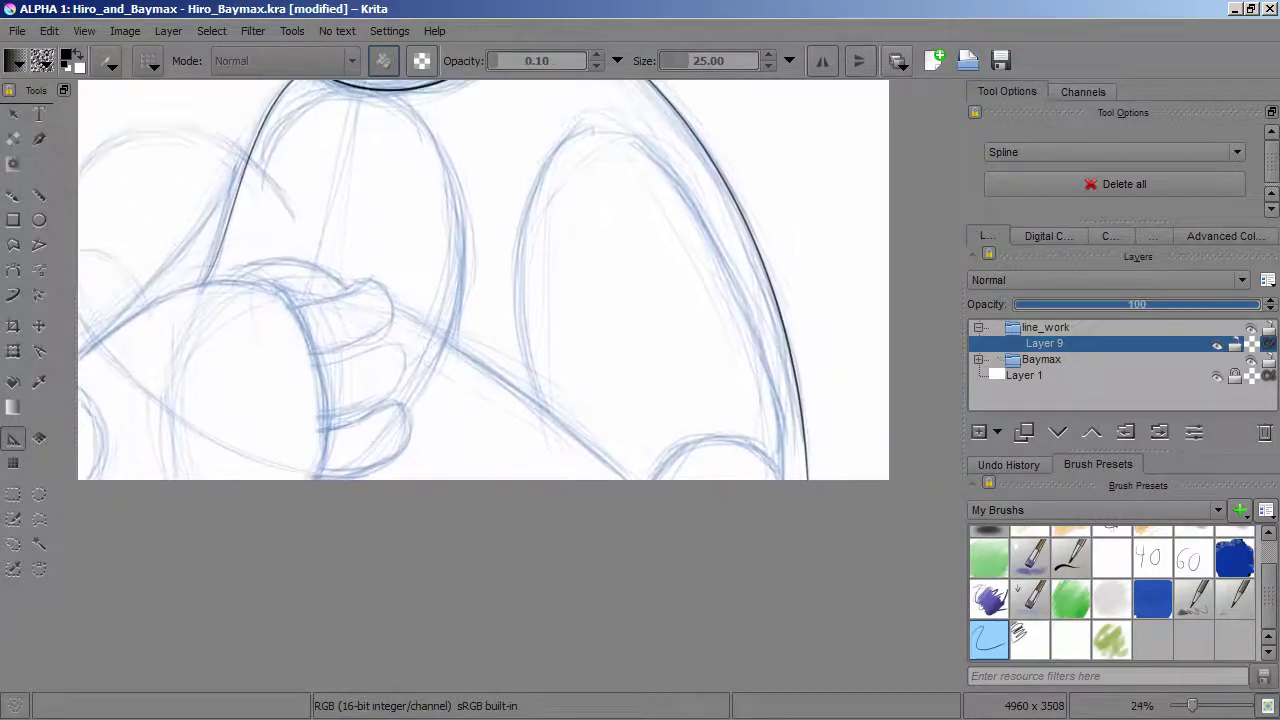
scroll(480, 385, up, 4)
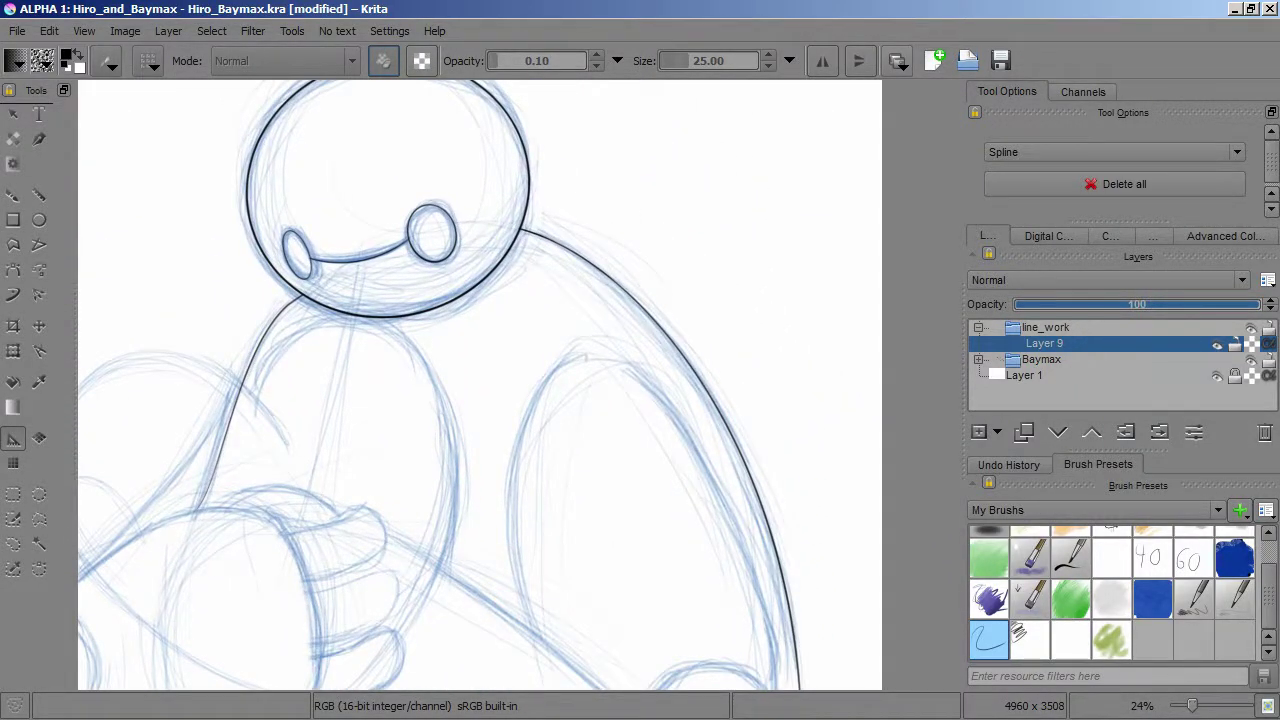
scroll(384, 256, up, 3)
click(417, 526)
scroll(692, 362, down, 2)
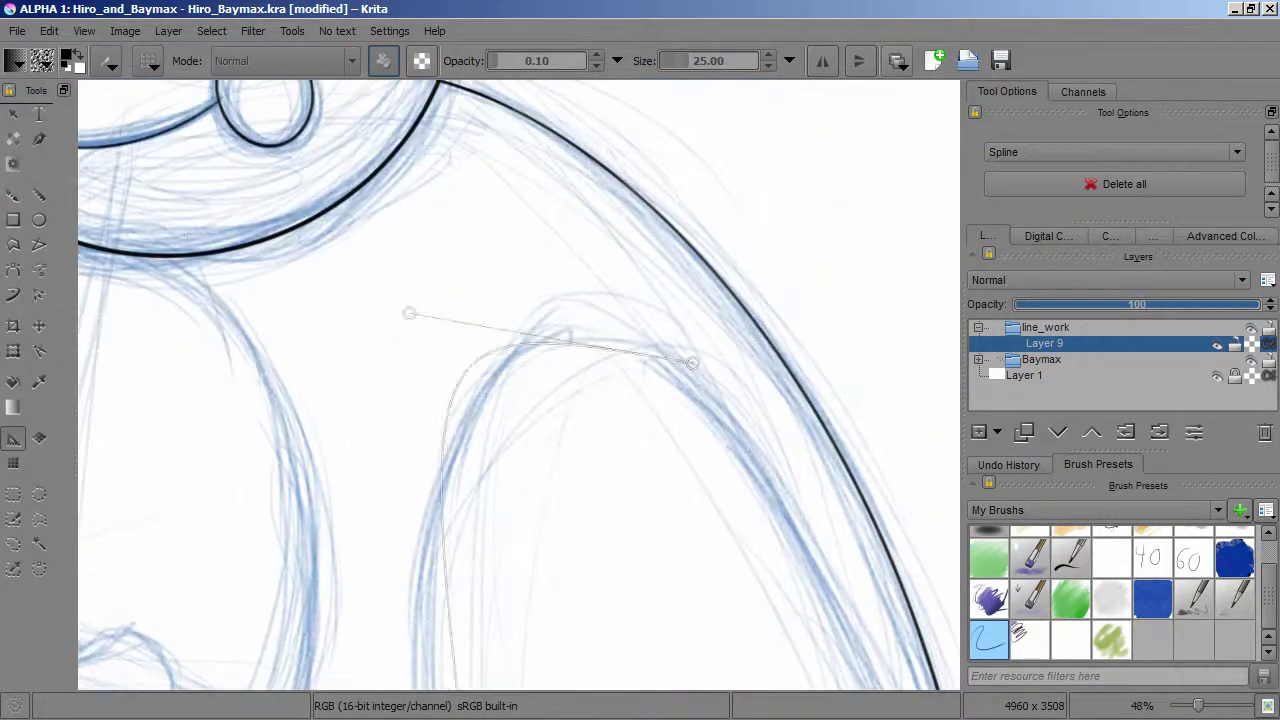
click(500, 274)
scroll(480, 214, down, 5)
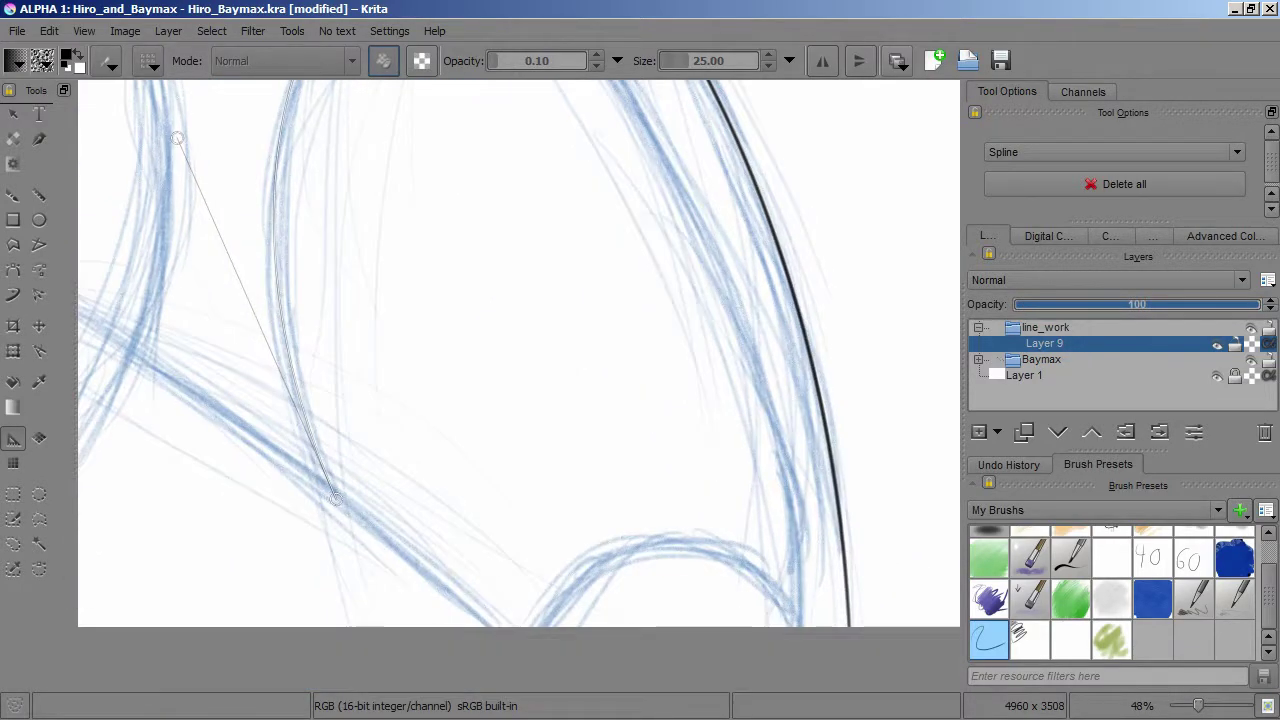
scroll(314, 280, down, 2)
Step: Try to ink the left side and top of the inner arm contour along the single spline assistant
key(b)
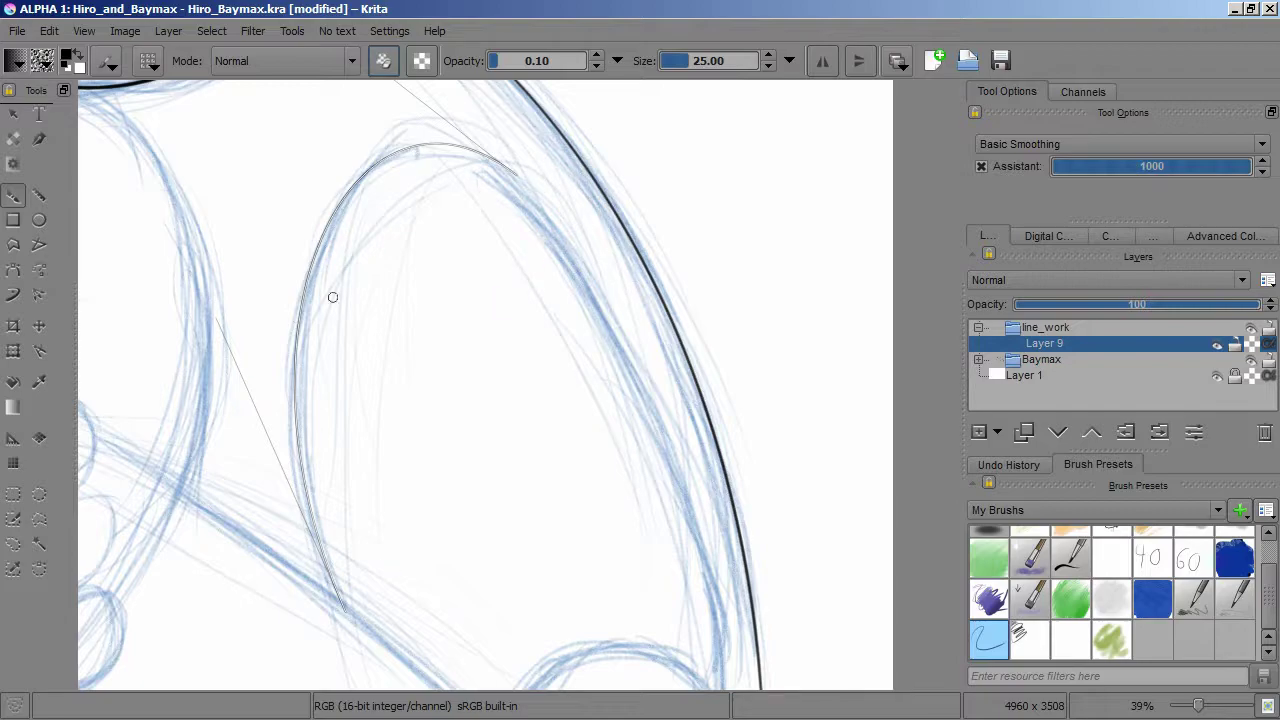
scroll(656, 253, up, 3)
drag(628, 320, 566, 300)
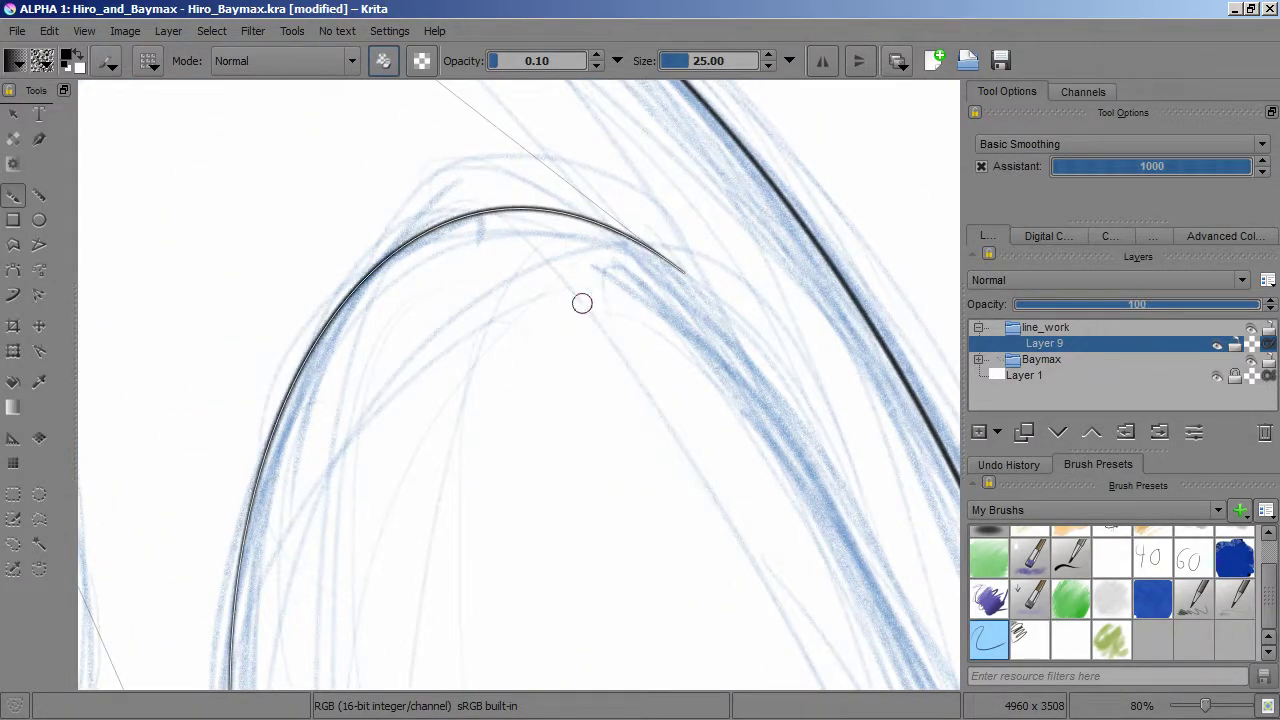
scroll(360, 189, up, 2)
drag(360, 189, 531, 657)
scroll(431, 514, down, 3)
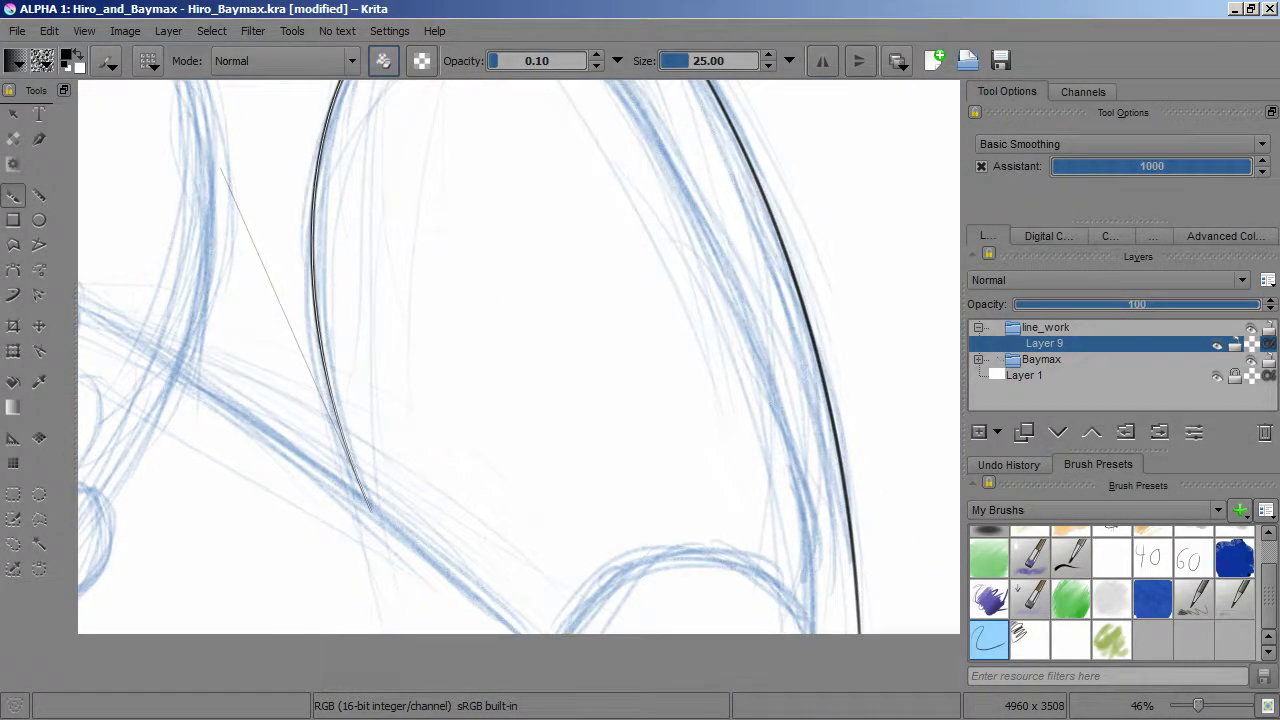
scroll(484, 292, down, 2)
key(shift+a)
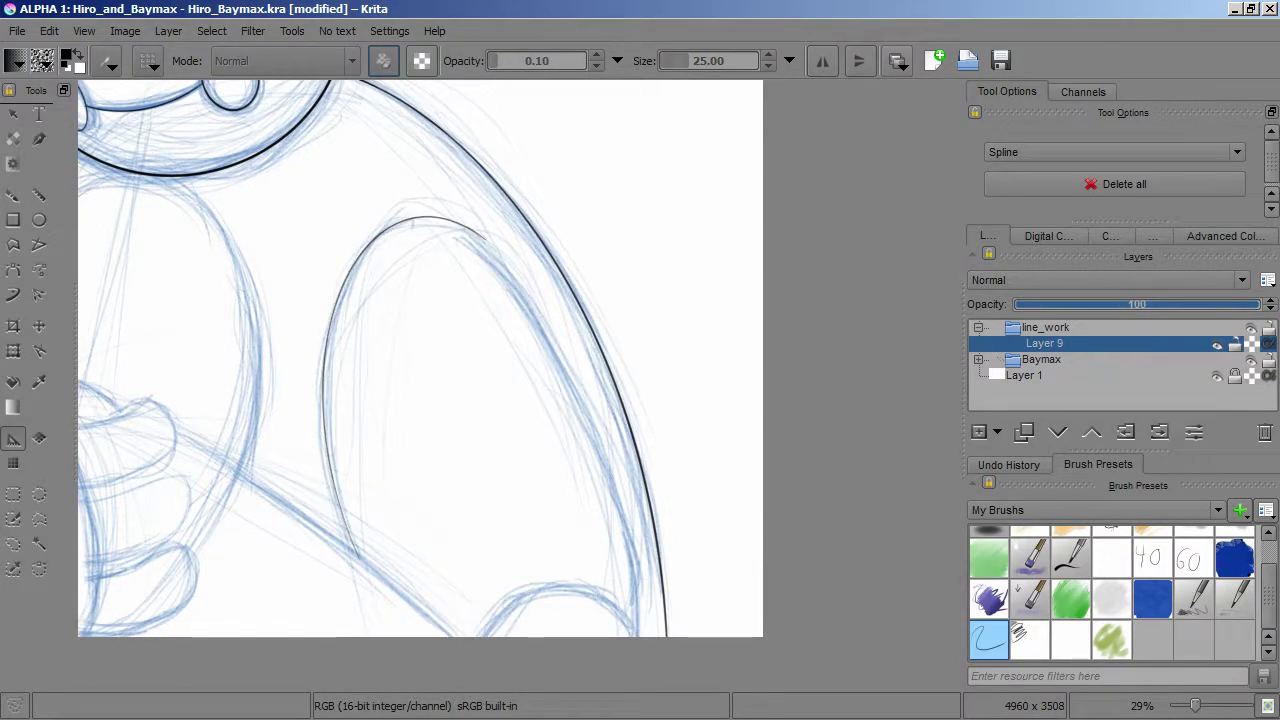
scroll(420, 360, up, 3)
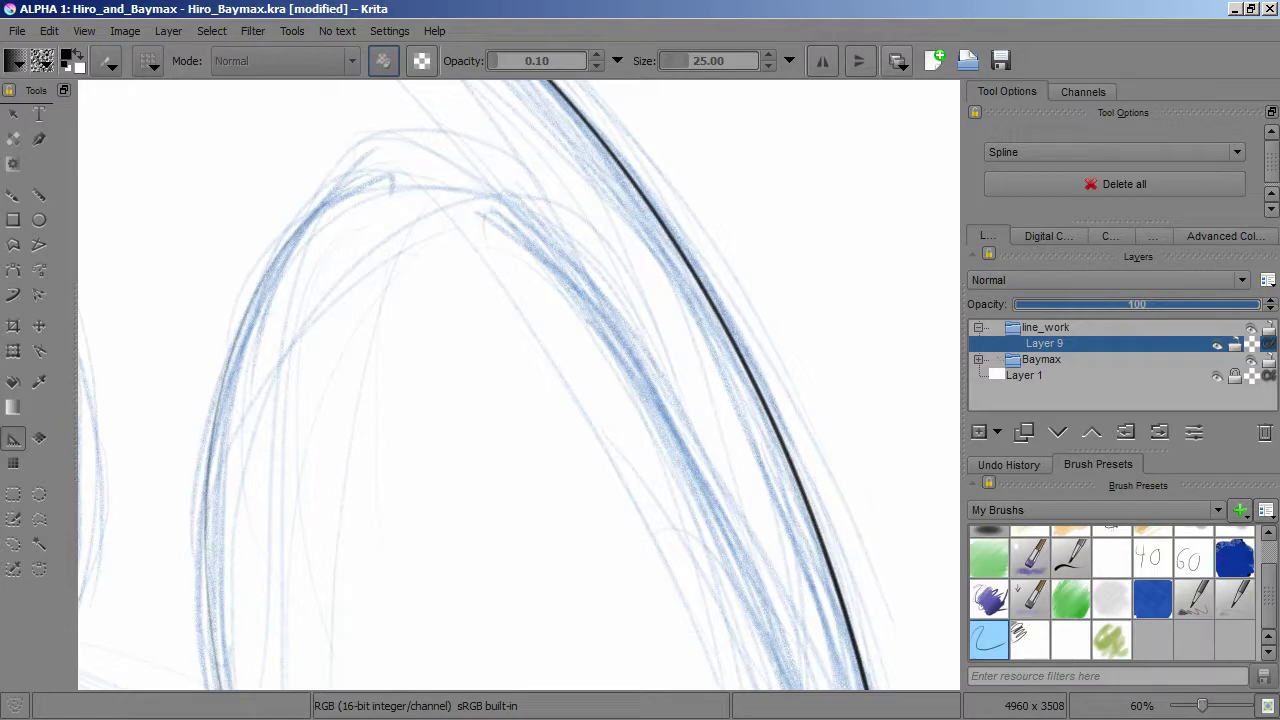
scroll(480, 380, down, 3)
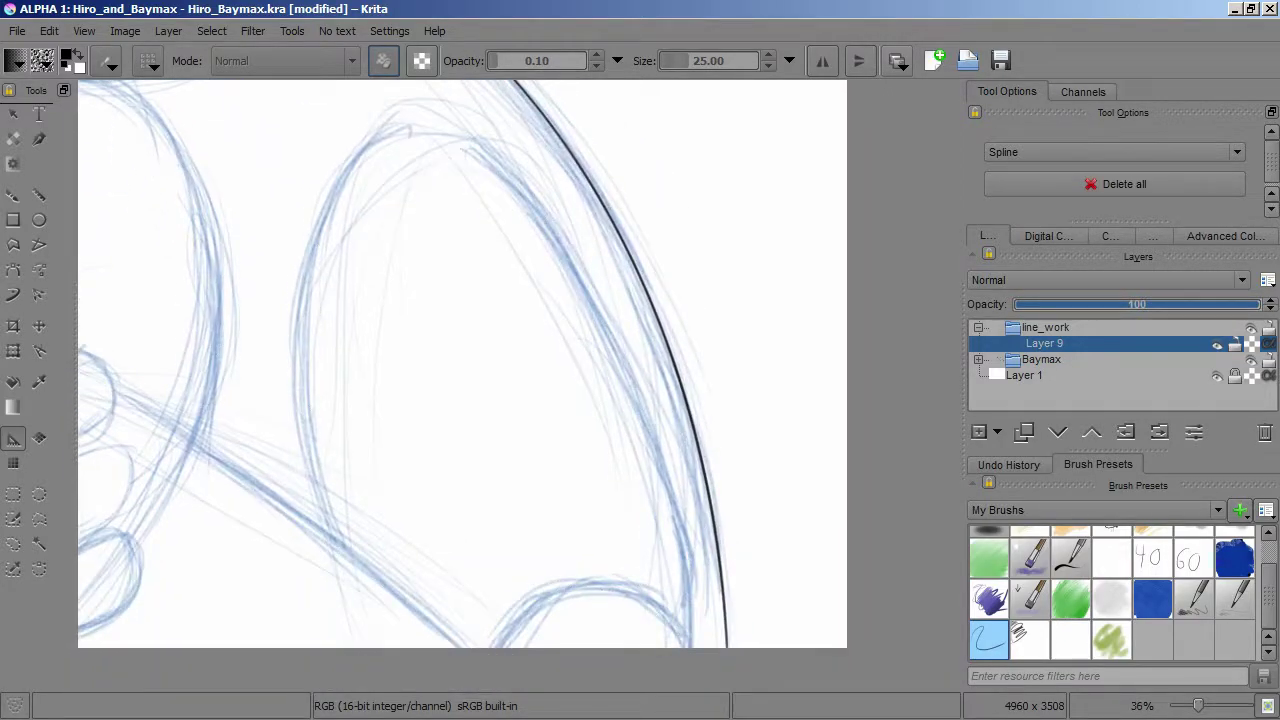
Step: Place two connected spline assistants on the inner arm contour, one up its left side and one over its top
drag(370, 140, 245, 305)
drag(308, 342, 266, 523)
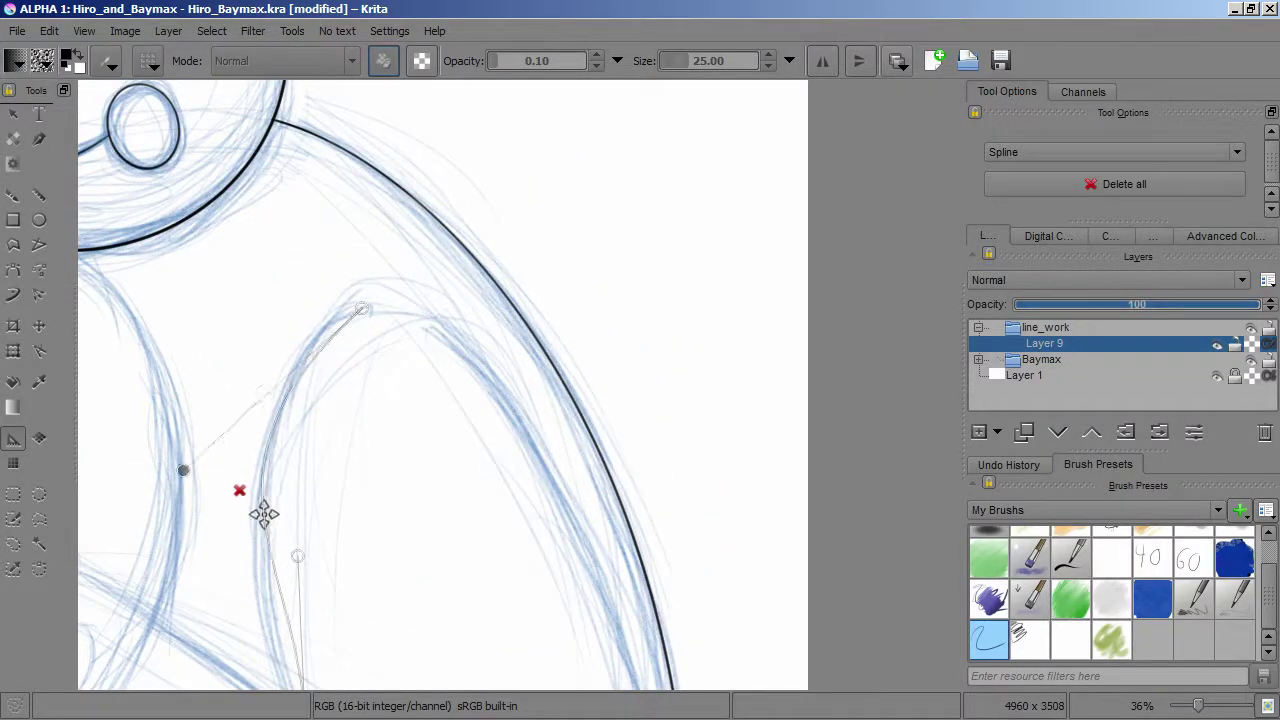
scroll(282, 472, up, 5)
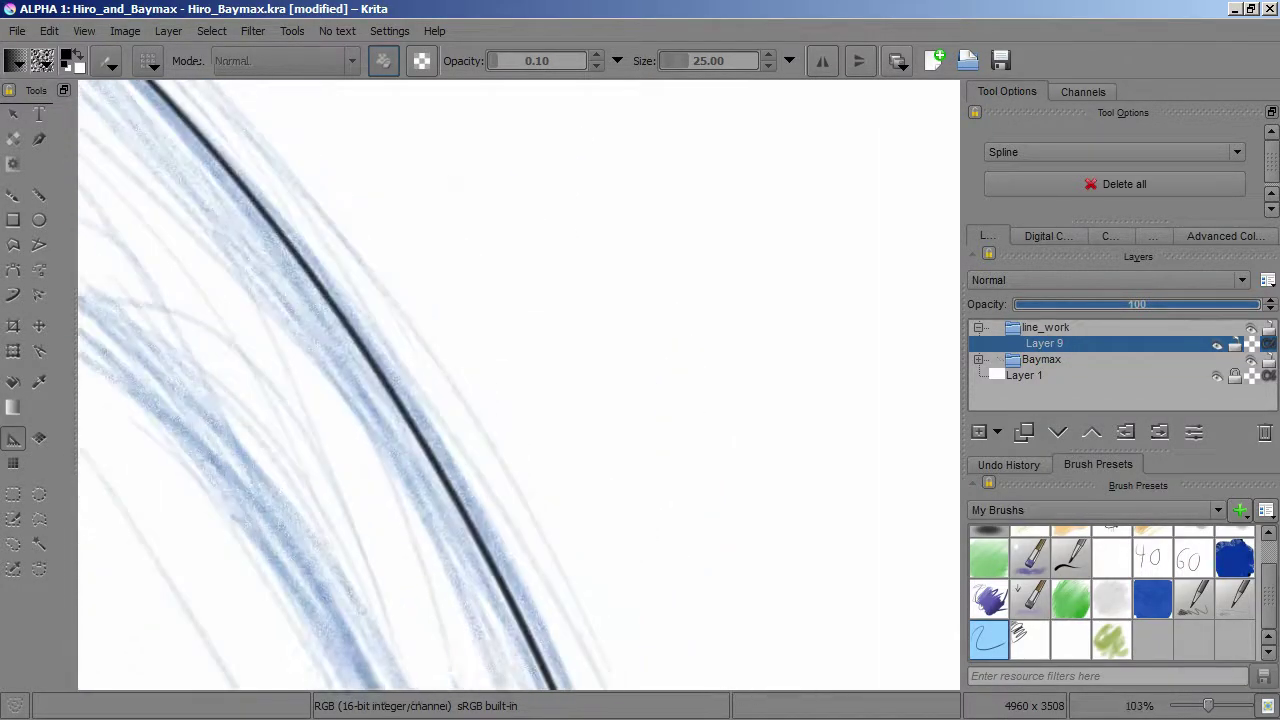
click(604, 366)
drag(480, 289, 462, 296)
scroll(462, 296, down, 5)
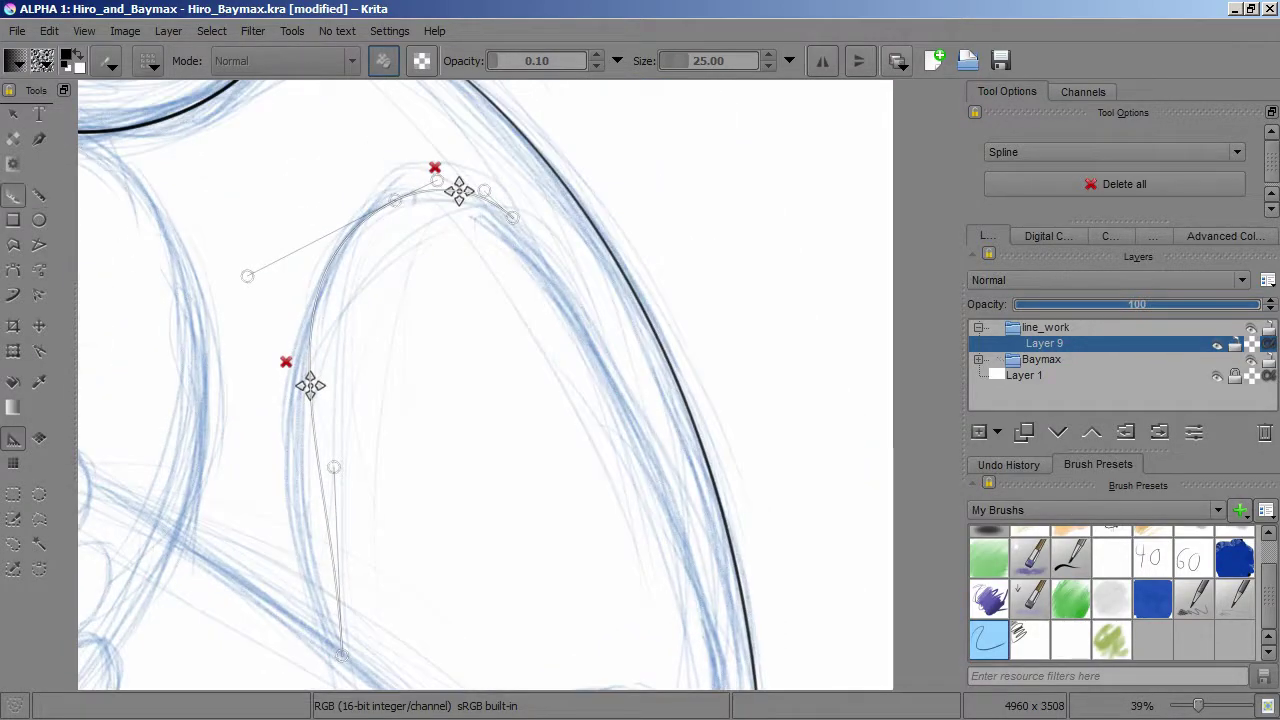
Step: Ink the left side and top of the inner arm contour along both spline assistants and remove the assistants
key(b)
scroll(480, 220, up, 3)
drag(280, 480, 529, 348)
mouse_move(282, 574)
mouse_down()
mouse_move(396, 428)
mouse_move(571, 374)
mouse_up()
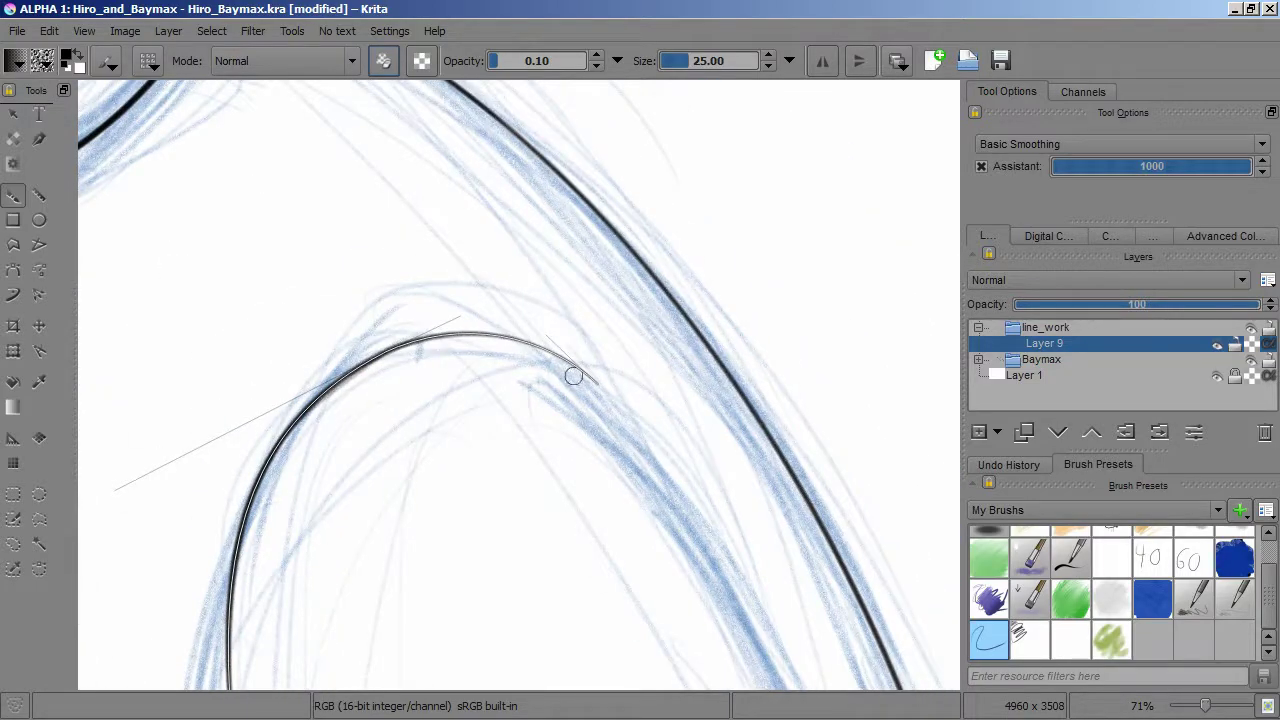
scroll(299, 379, down, 2)
click(13, 438)
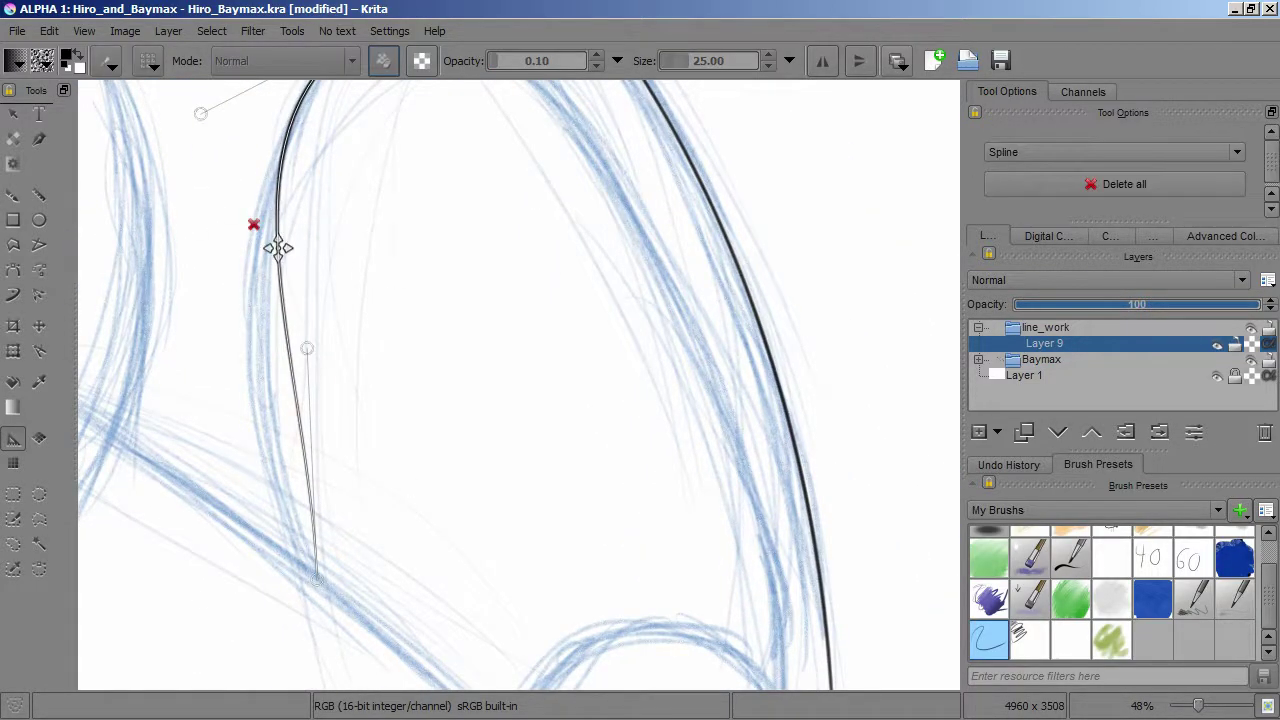
scroll(277, 243, down, 3)
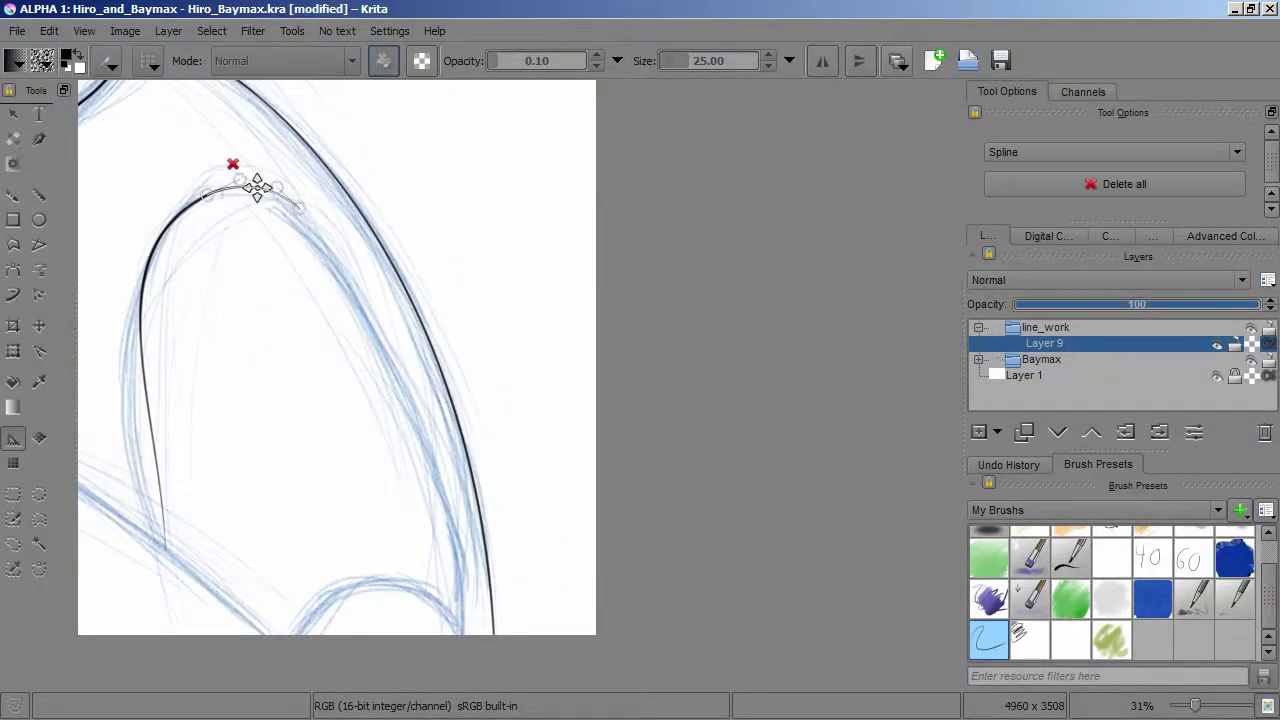
Step: Fit a spline assistant to the right side of the inner arm contour down to the canvas's lower edge, ink it and remove the assistant
drag(311, 224, 476, 616)
click(254, 123)
key(b)
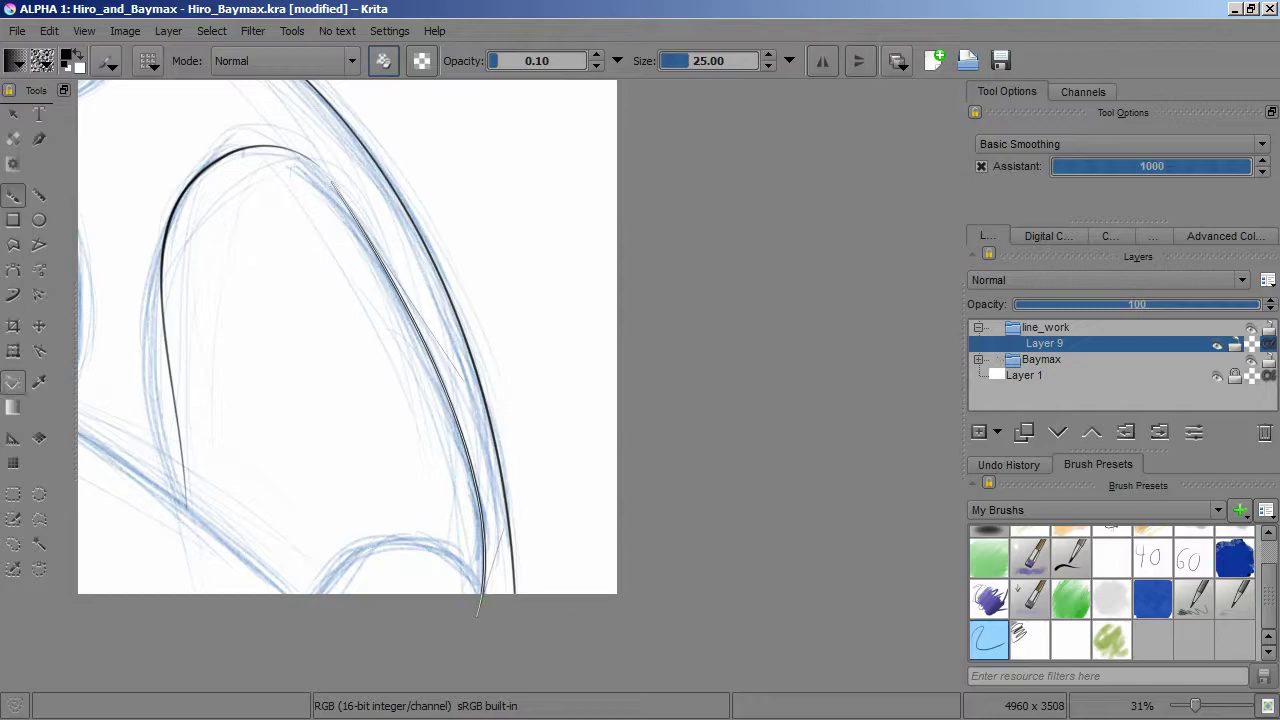
key(shift+a)
scroll(363, 300, down, 2)
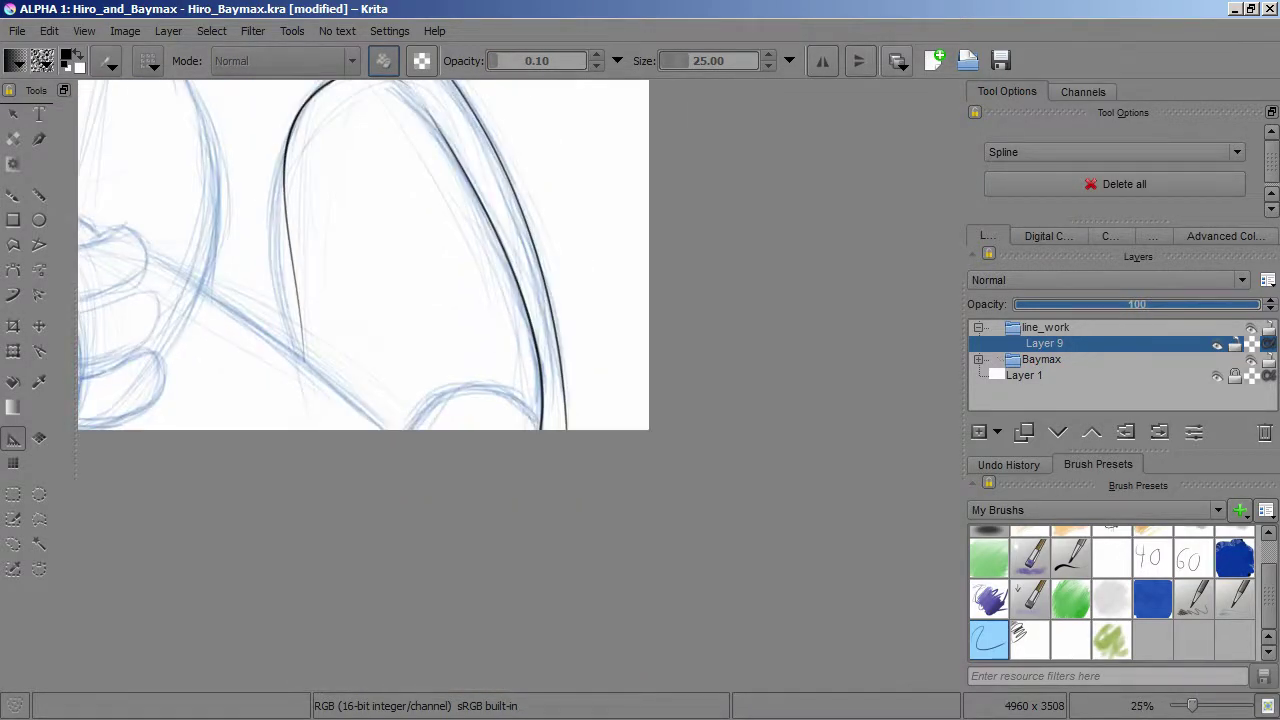
scroll(363, 255, up, 3)
click(1115, 152)
click(430, 530)
click(480, 506)
drag(432, 525, 500, 560)
drag(505, 512, 538, 518)
drag(562, 355, 548, 321)
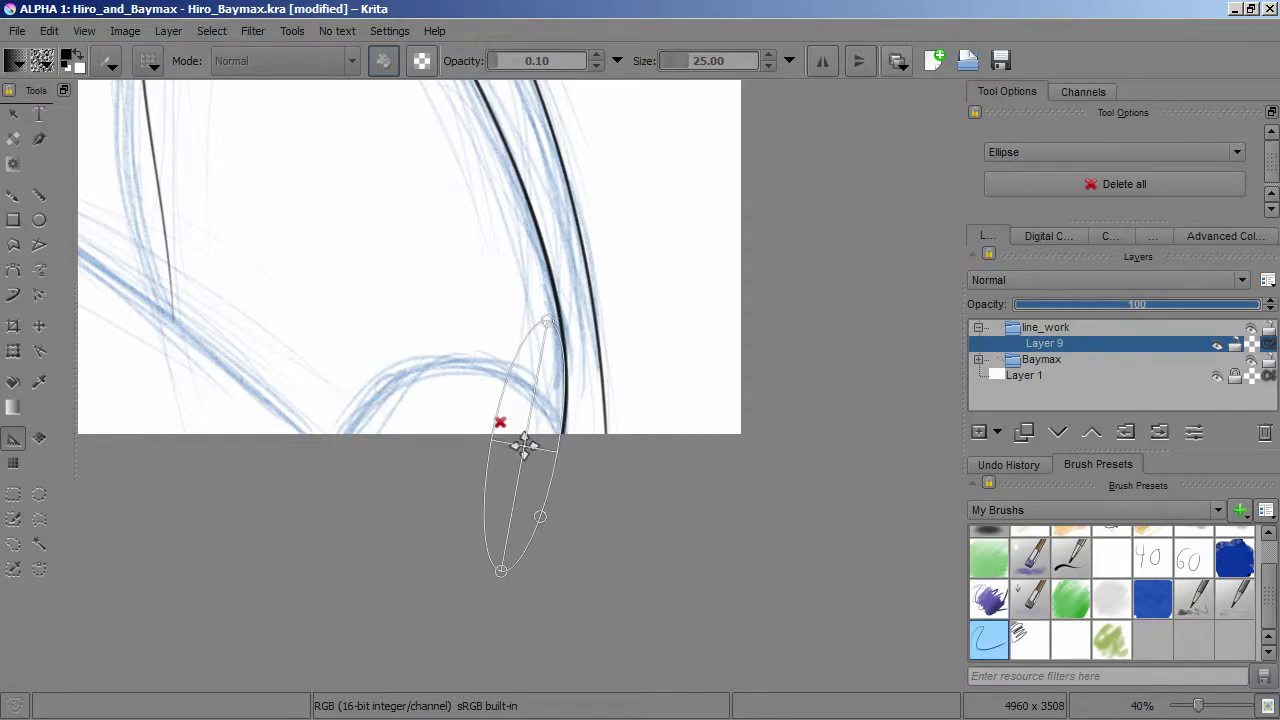
scroll(522, 445, down, 2)
mouse_move(522, 427)
mouse_down()
mouse_move(509, 423)
mouse_move(542, 551)
mouse_up()
Step: Place two connected spline assistants forming an arch above the small sketched curve at the lower end of the inner arm contour
scroll(445, 540, up, 3)
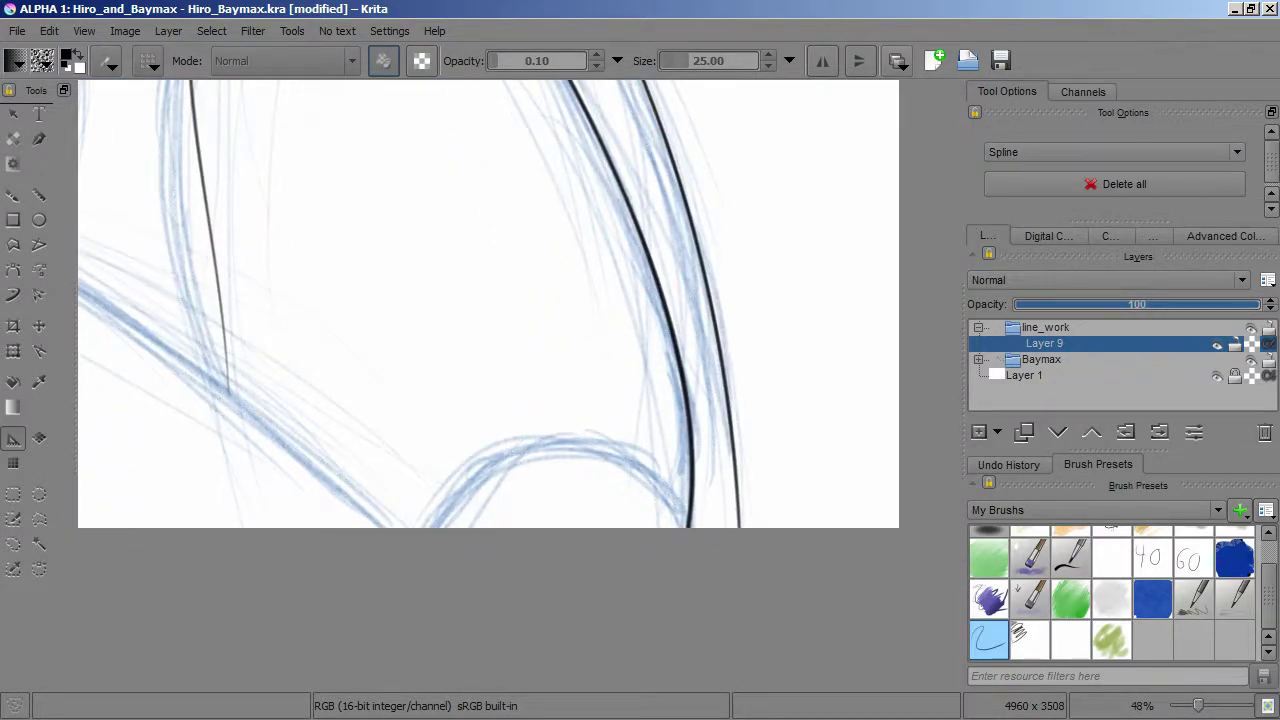
click(588, 357)
click(658, 340)
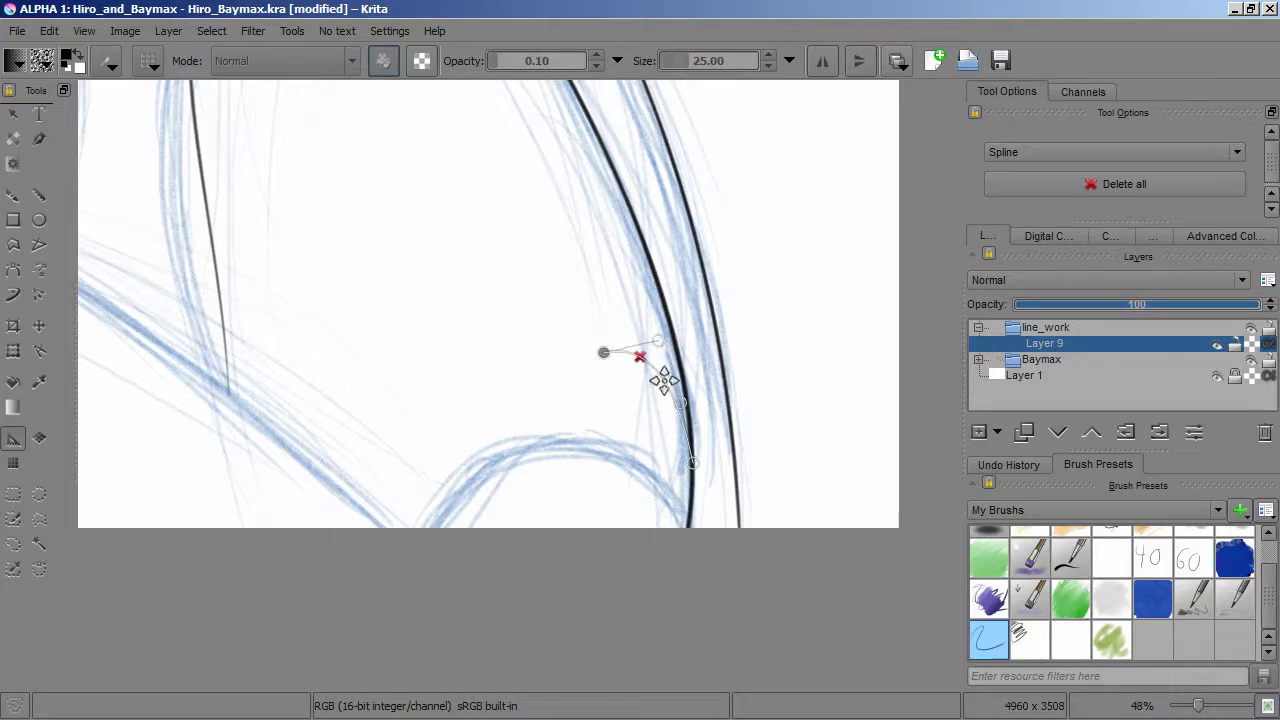
click(417, 578)
click(527, 373)
click(443, 471)
drag(527, 373, 525, 373)
Step: Ink the small arch at the lower end of the arm along the spline assistants and remove them
key(b)
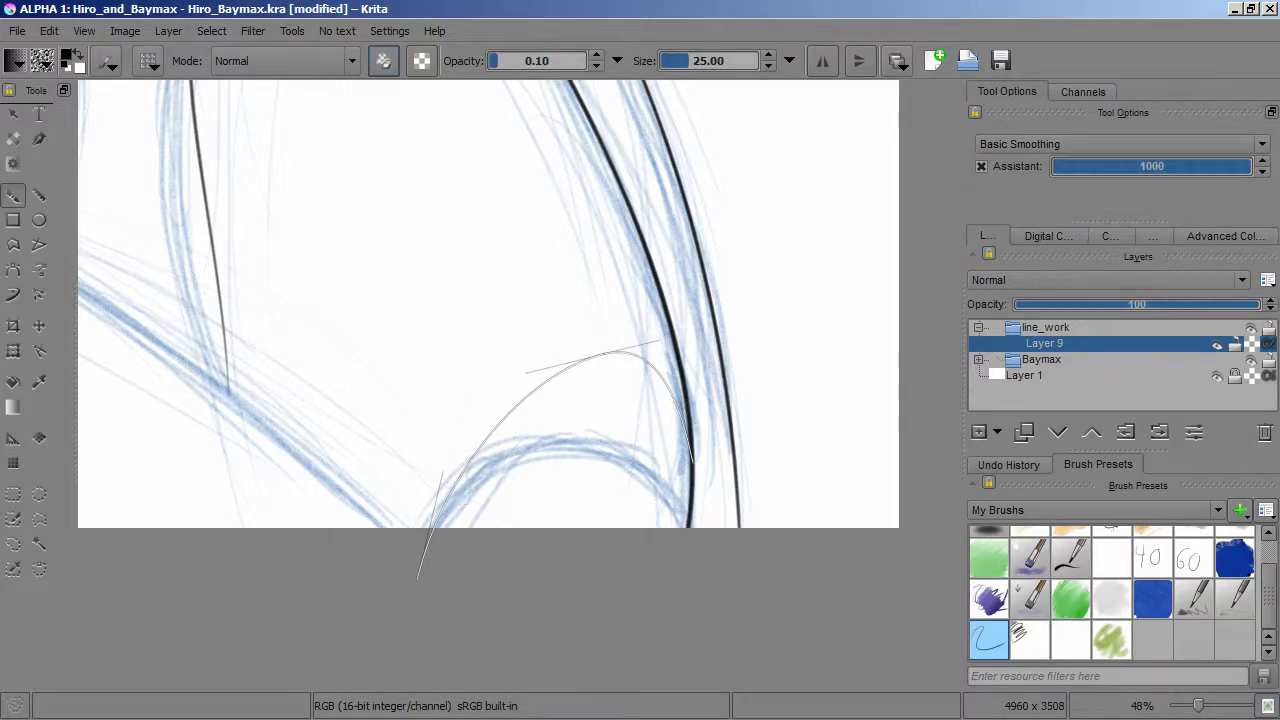
drag(441, 598, 698, 489)
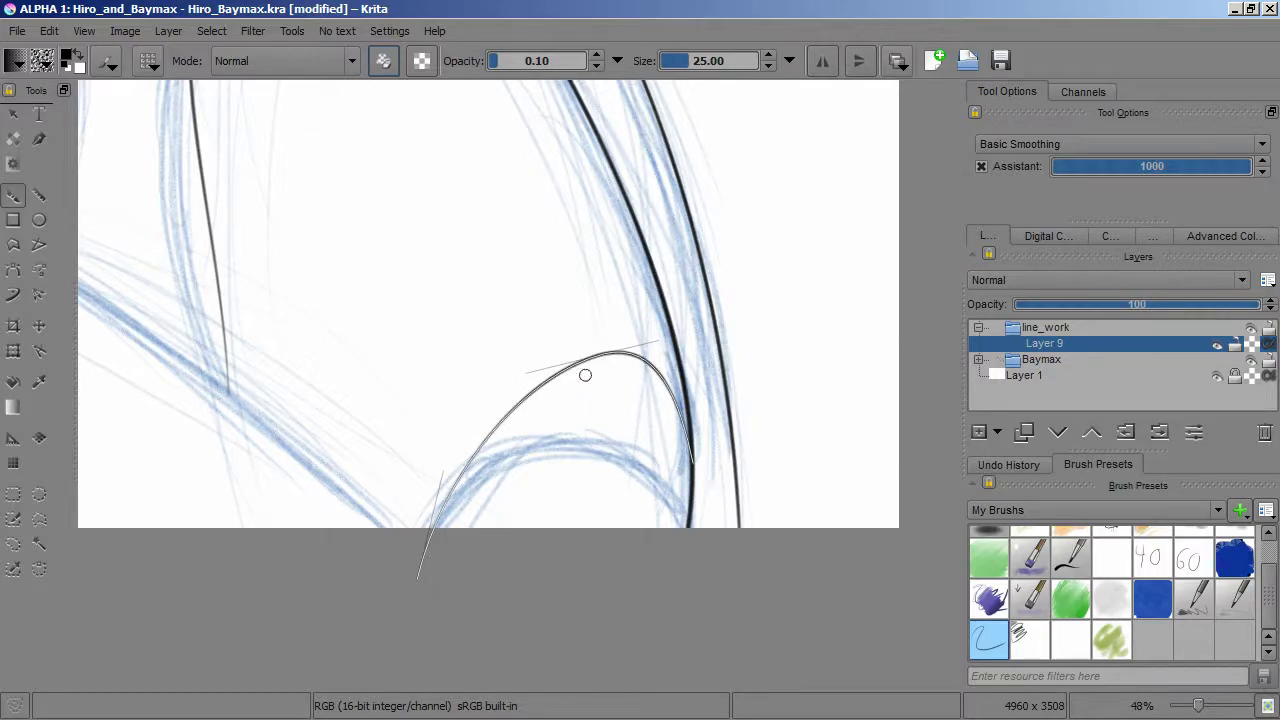
click(13, 438)
click(466, 409)
Step: Place a spline assistant along the diagonal belly line, from the uppermost finger to just past the canvas's lower edge
scroll(466, 409, down, 2)
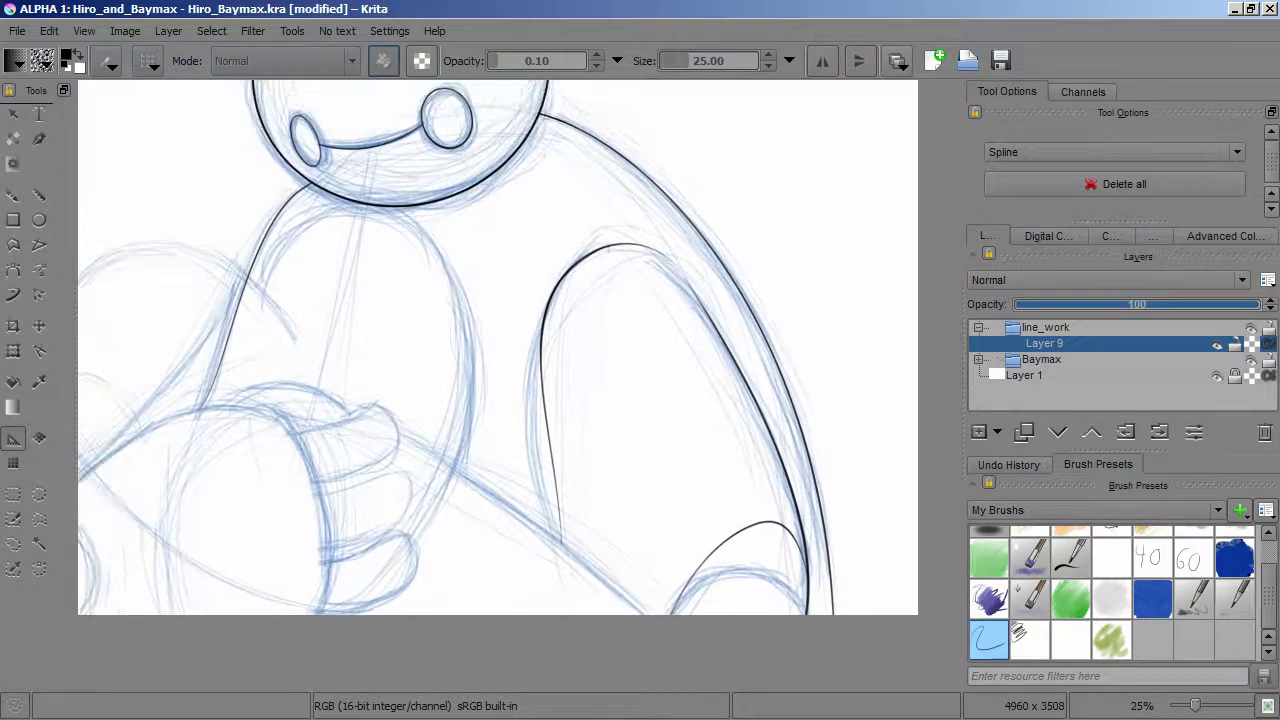
scroll(466, 409, up, 2)
click(362, 284)
click(766, 566)
Step: Ink the diagonal belly line along the spline assistant and remove the assistant
key(b)
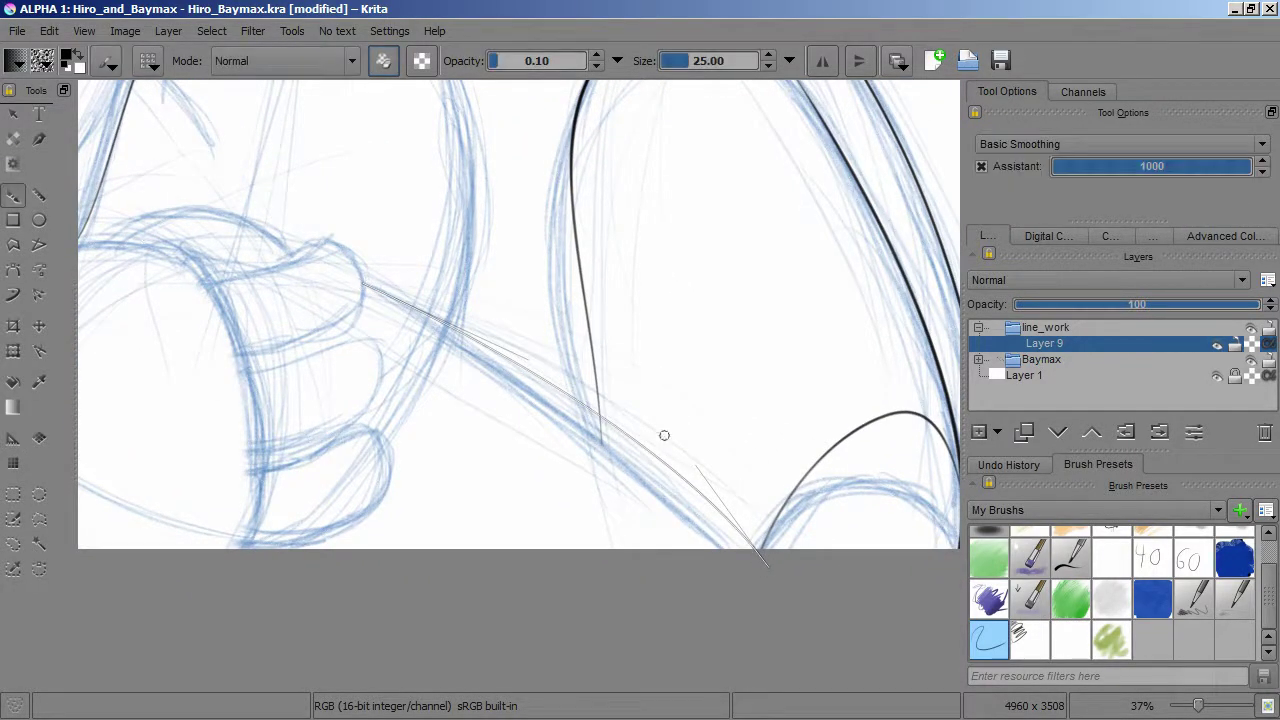
drag(775, 483, 628, 344)
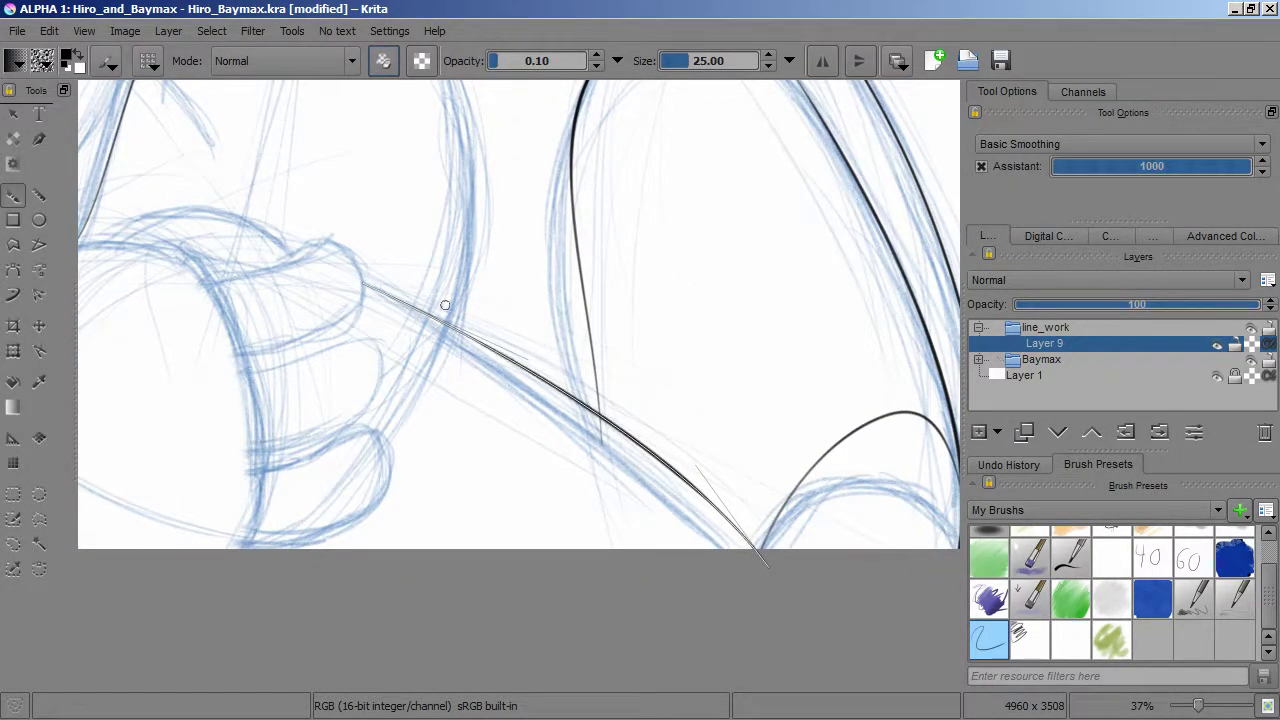
drag(758, 548, 452, 303)
key(ctrl+shift+a)
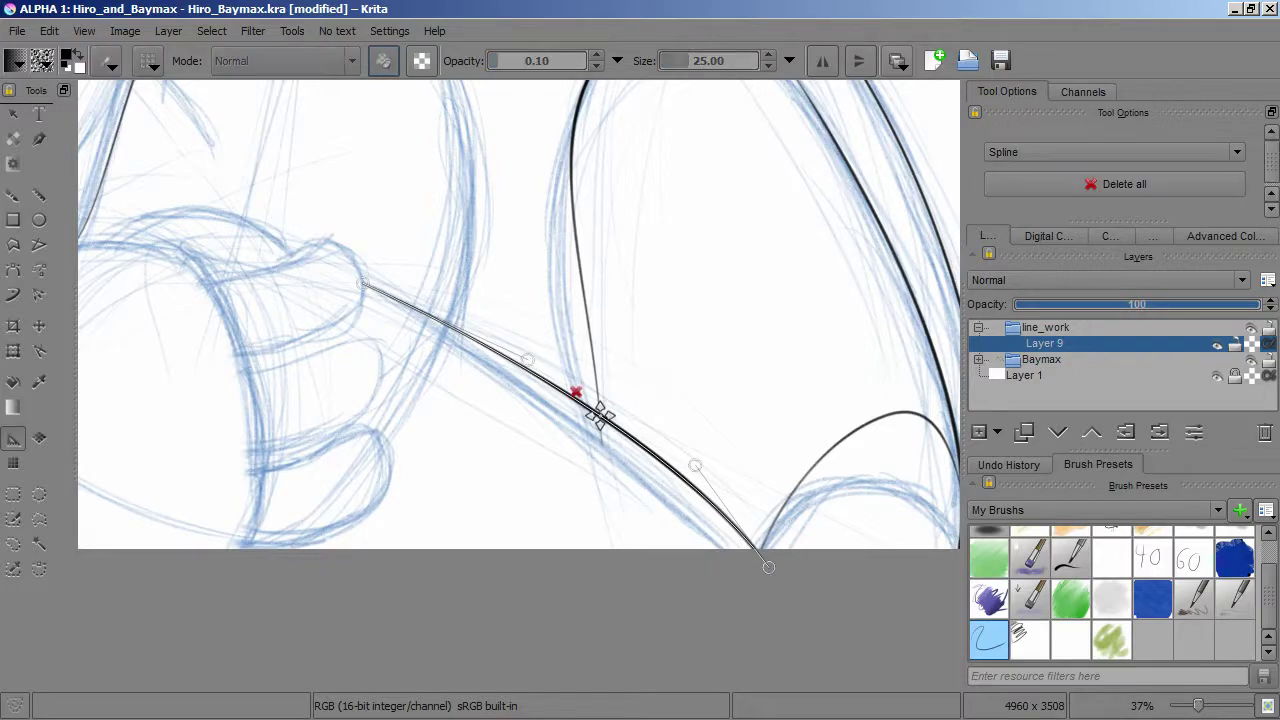
scroll(571, 394, up, 5)
Step: Hide the Baymax sketch group to check the line work on its own, and show the sketch again
scroll(519, 356, down, 6)
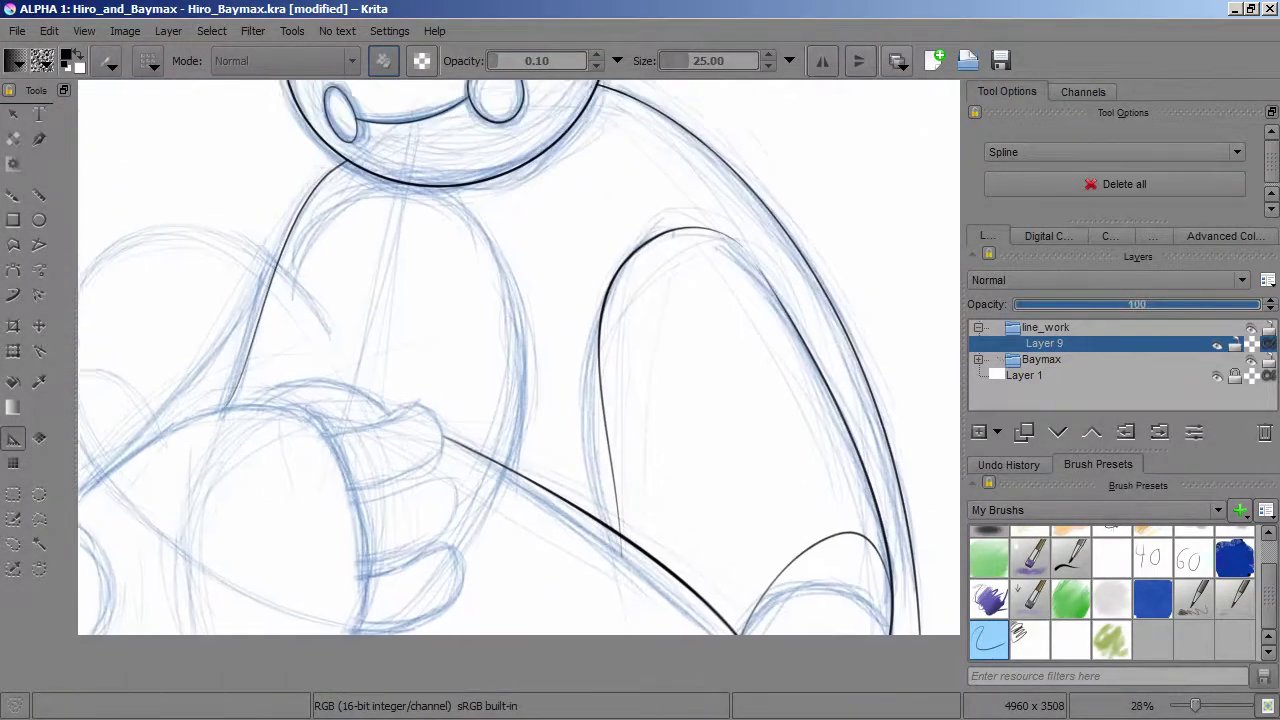
click(1217, 359)
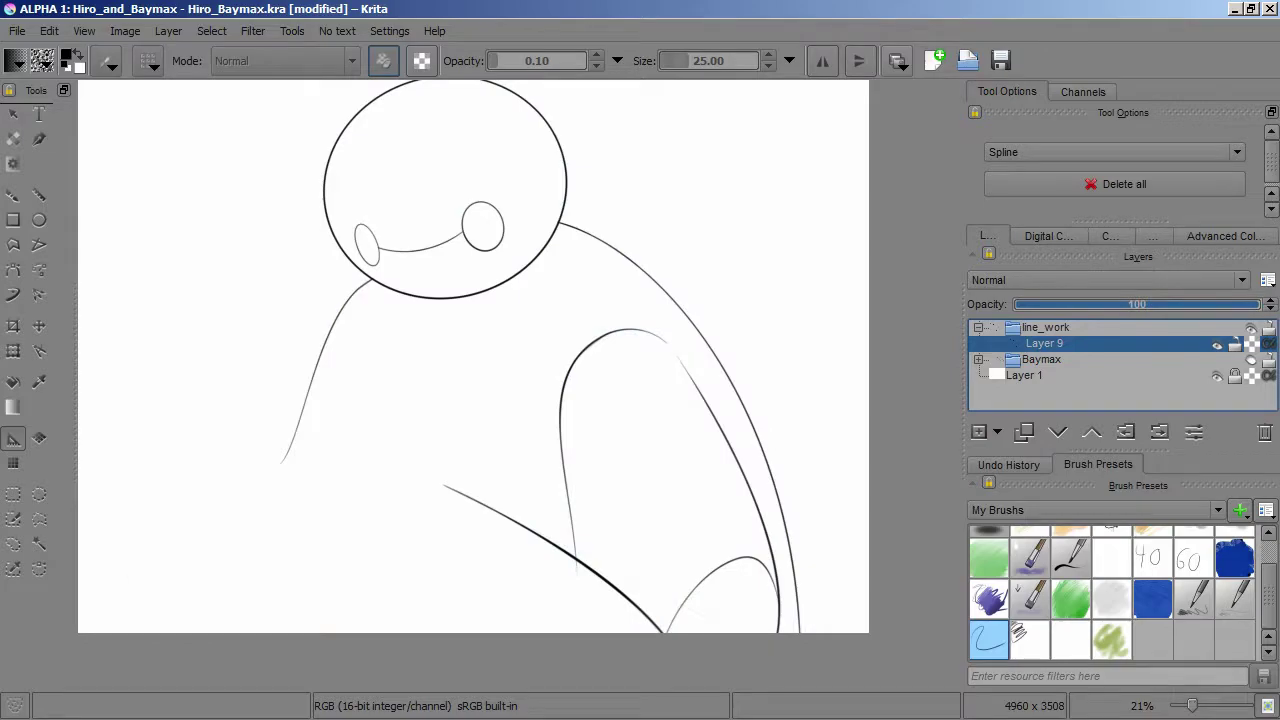
key(ctrl+z)
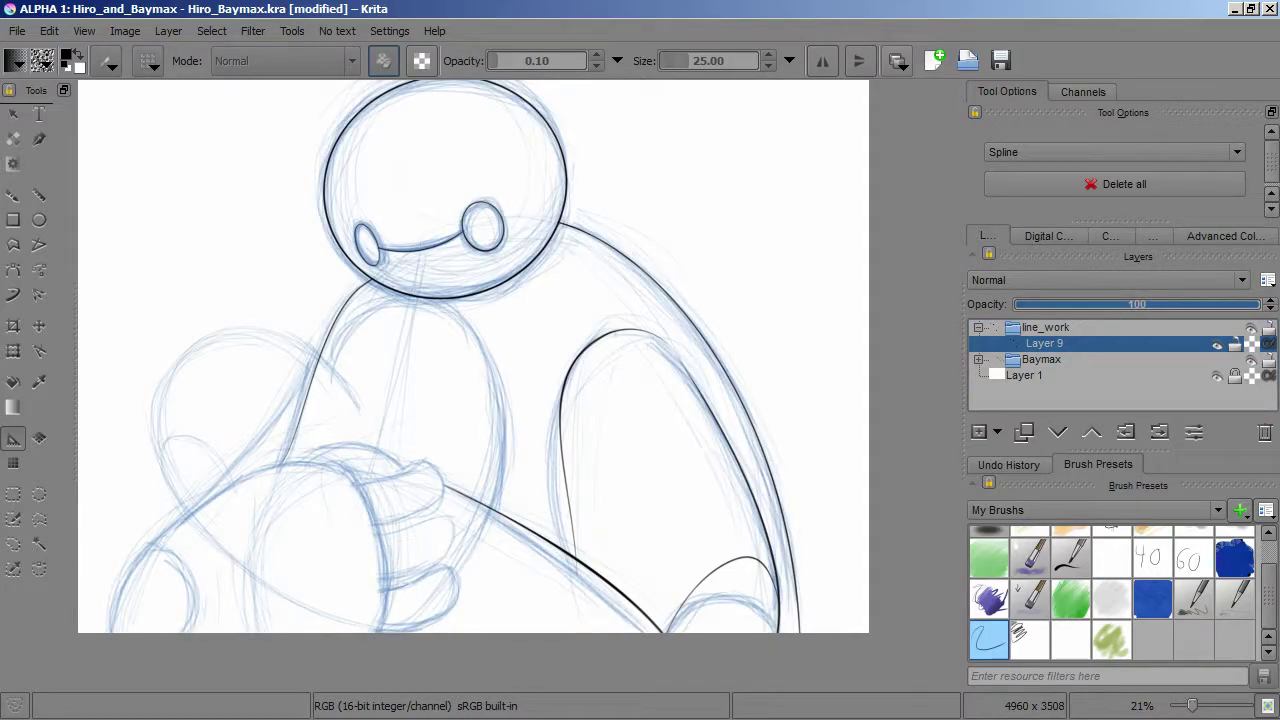
Step: Add a new layer in line_work and fit a spline assistant to the upper curve of the large rounded form under Baymax's hand
scroll(430, 480, up, 4)
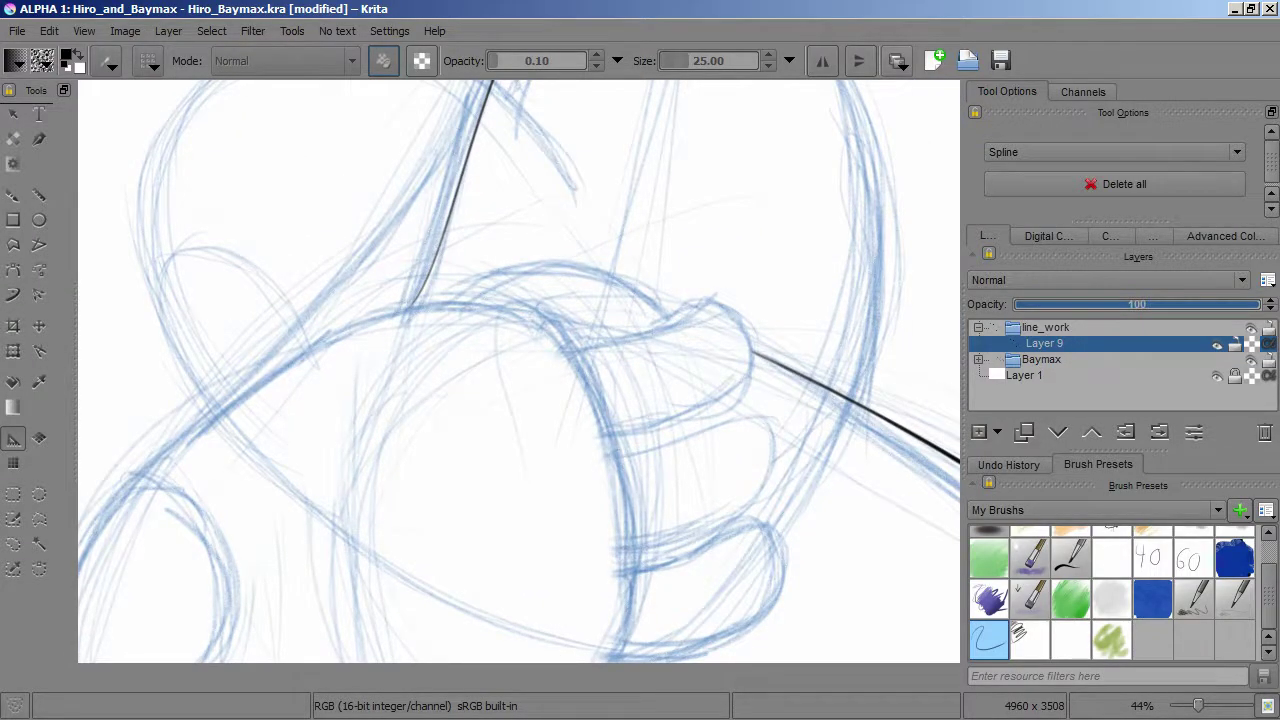
key(Insert)
click(617, 461)
click(570, 210)
click(368, 344)
drag(570, 210, 548, 143)
mouse_move(188, 444)
mouse_down()
mouse_move(271, 383)
mouse_move(192, 436)
mouse_up()
drag(548, 143, 411, 140)
drag(616, 462, 560, 336)
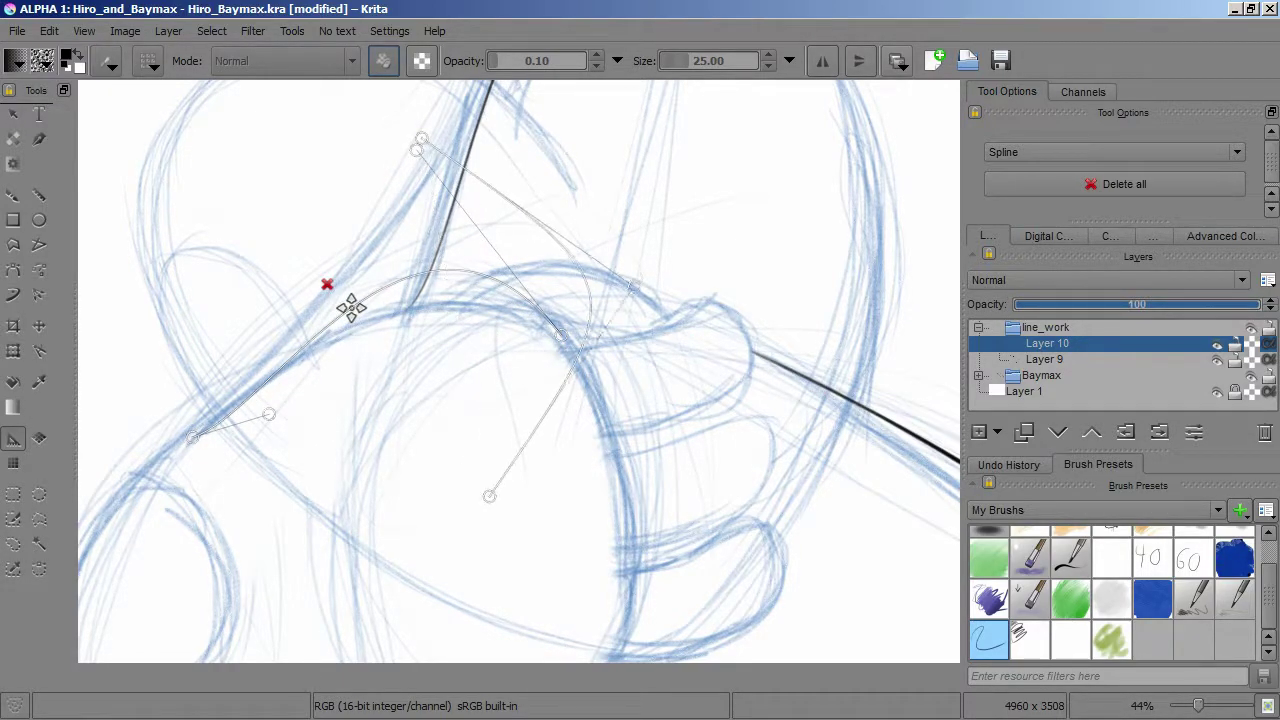
drag(417, 142, 387, 224)
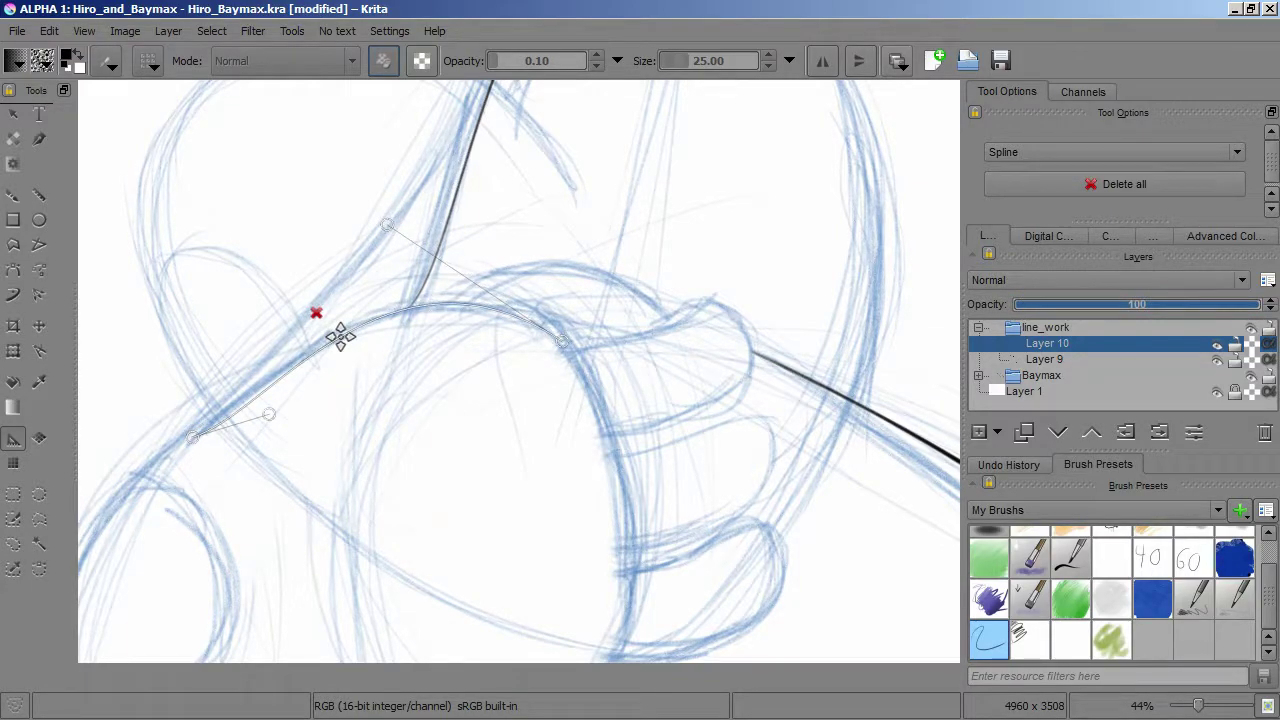
Step: Add a second spline assistant continuing down the rounded form's right side, past the fingers to below the canvas's lower edge
scroll(563, 341, down, 1)
click(555, 315)
click(581, 650)
click(625, 437)
click(651, 585)
drag(625, 437, 597, 348)
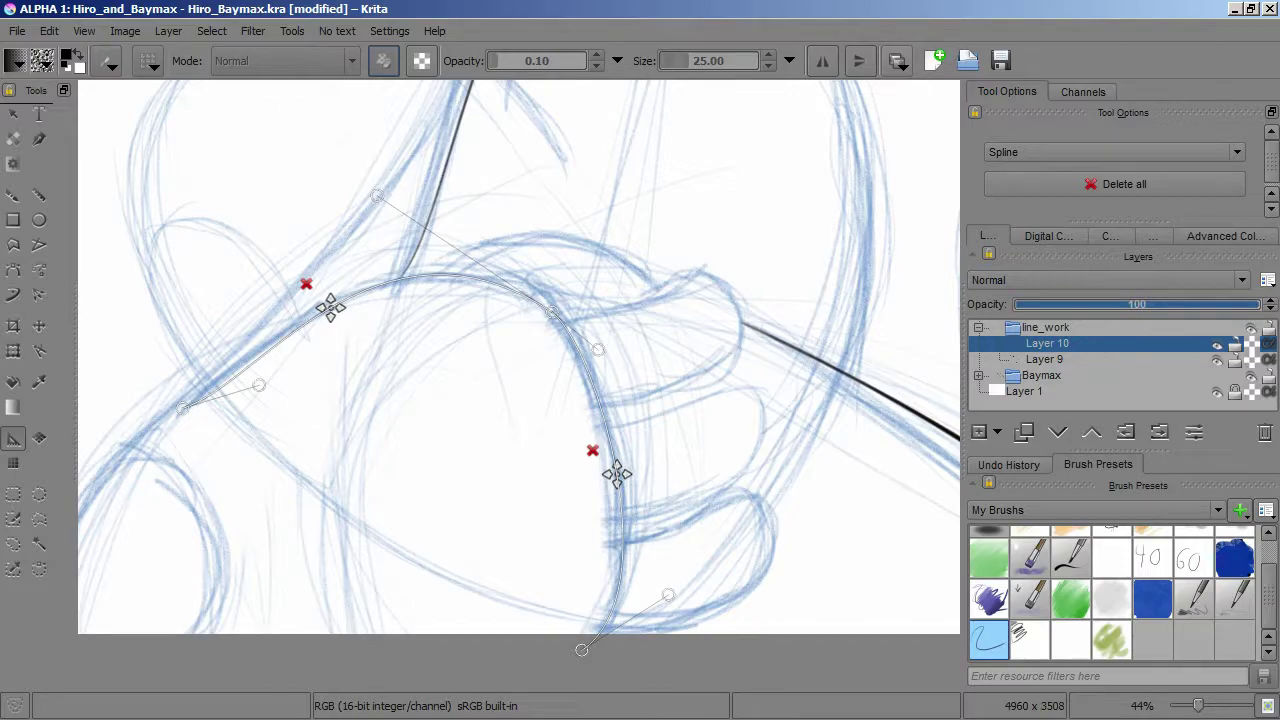
Step: Fine-tune the handle where the two spline assistants meet on the rounded form beneath Baymax's hand
scroll(522, 386, down, 1)
key(b)
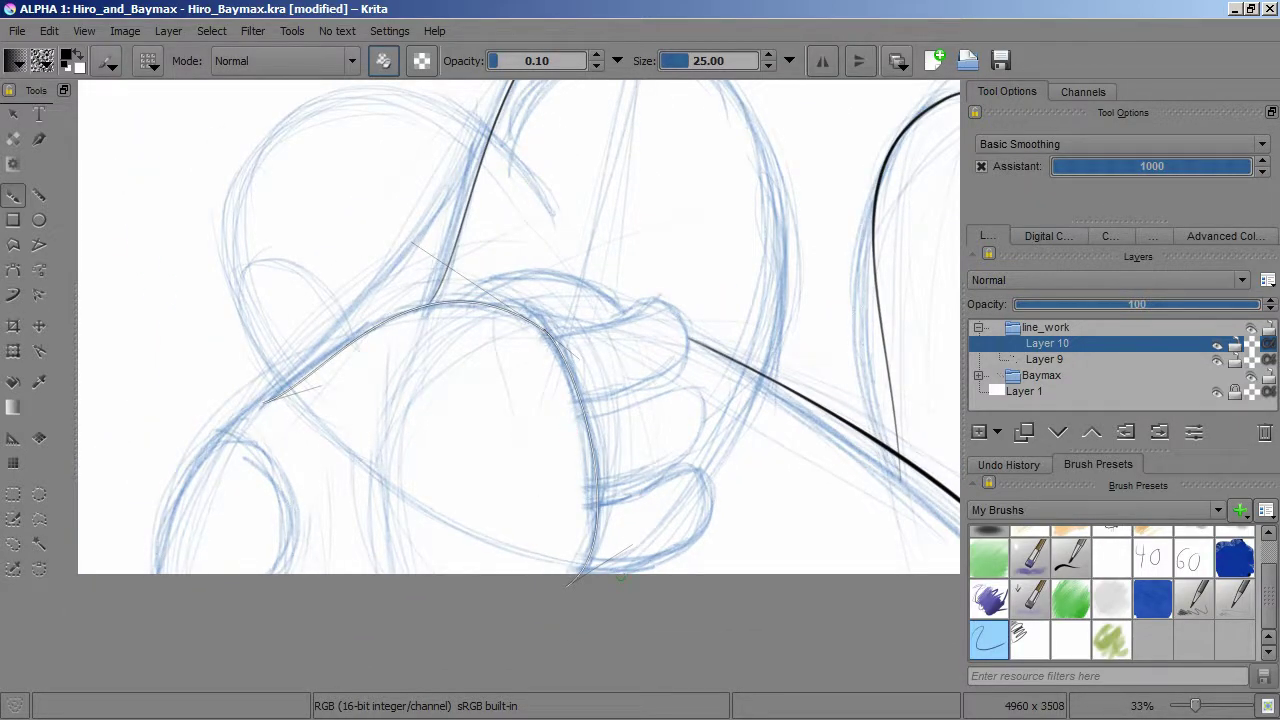
key(1)
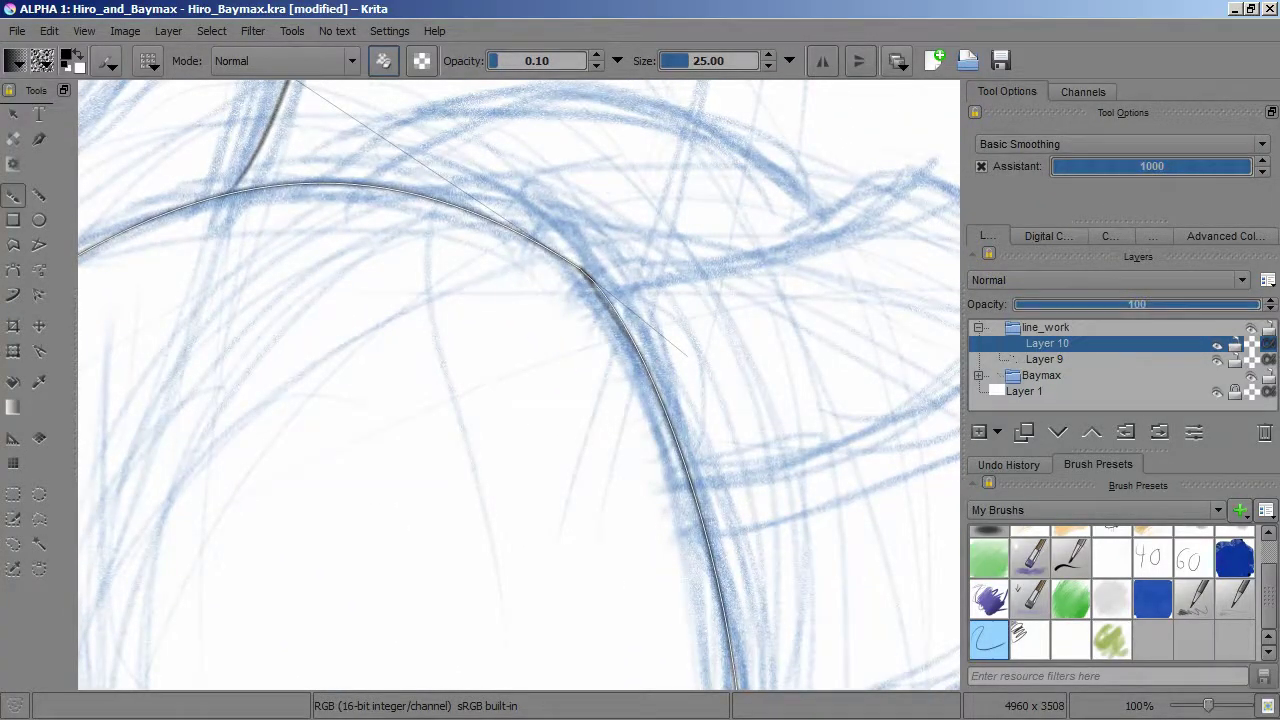
click(13, 438)
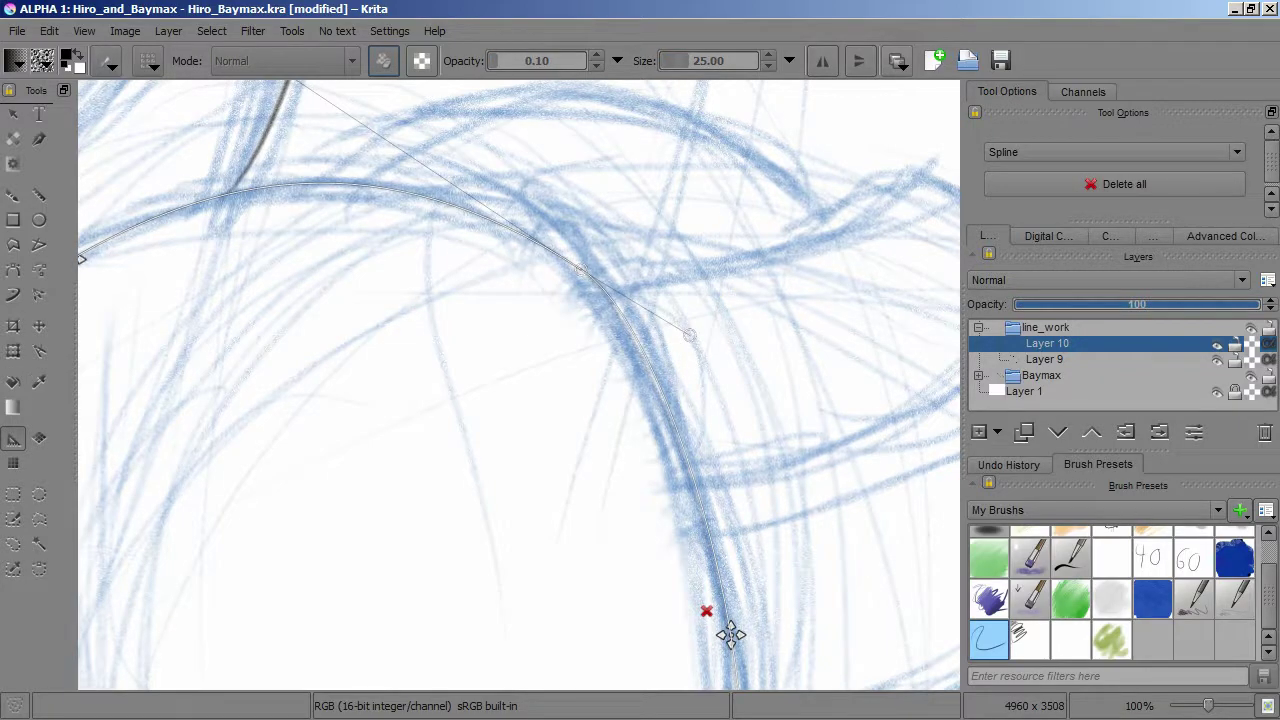
key(b)
Step: Ink the rounded form's upper curve and right side along the two spline assistants, and remove both assistants
scroll(300, 277, down, 3)
drag(685, 345, 611, 266)
scroll(502, 421, up, 3)
scroll(501, 433, down, 3)
mouse_move(425, 90)
mouse_down()
mouse_move(487, 220)
mouse_move(495, 395)
mouse_up()
drag(120, 190, 275, 545)
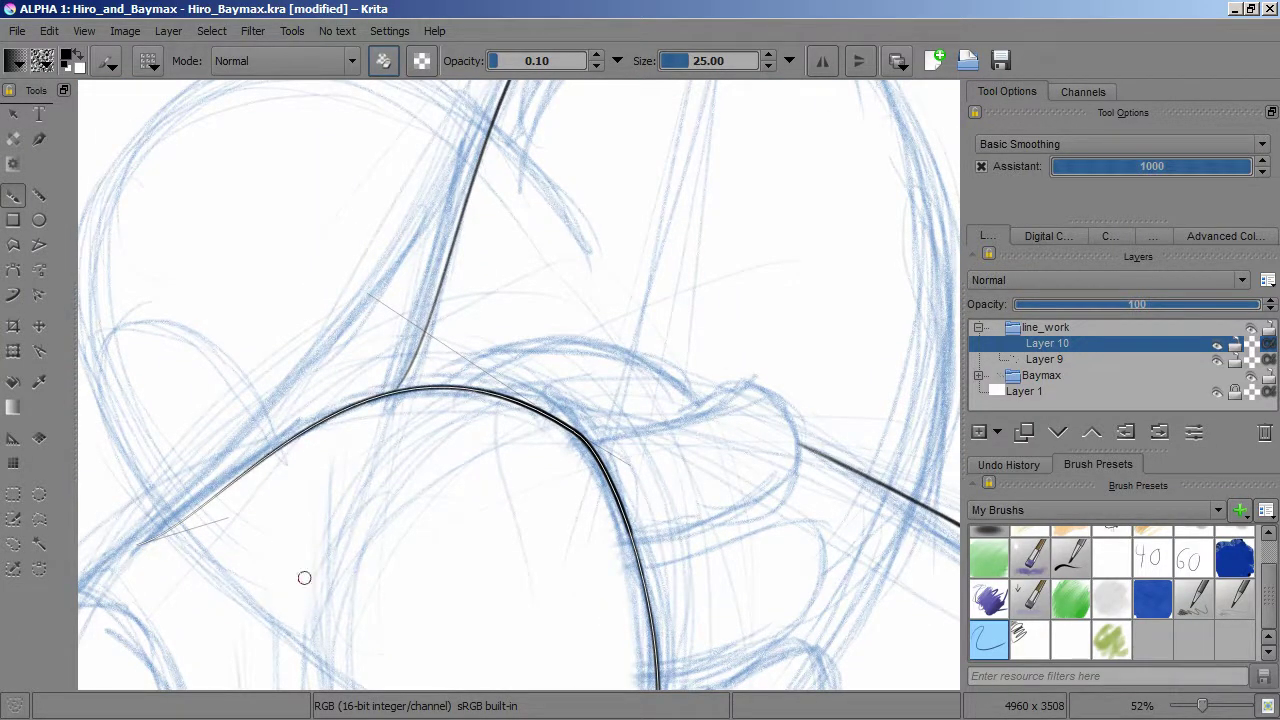
click(13, 438)
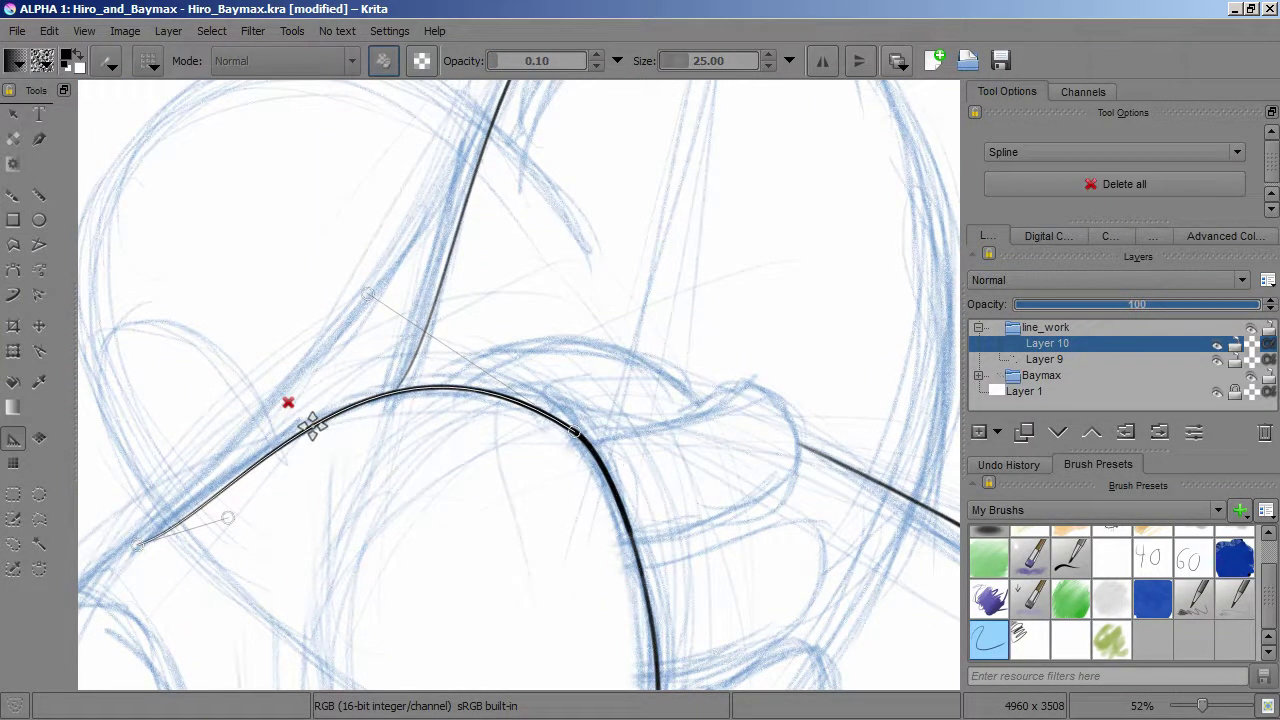
scroll(520, 385, up, 1)
drag(520, 385, 470, 530)
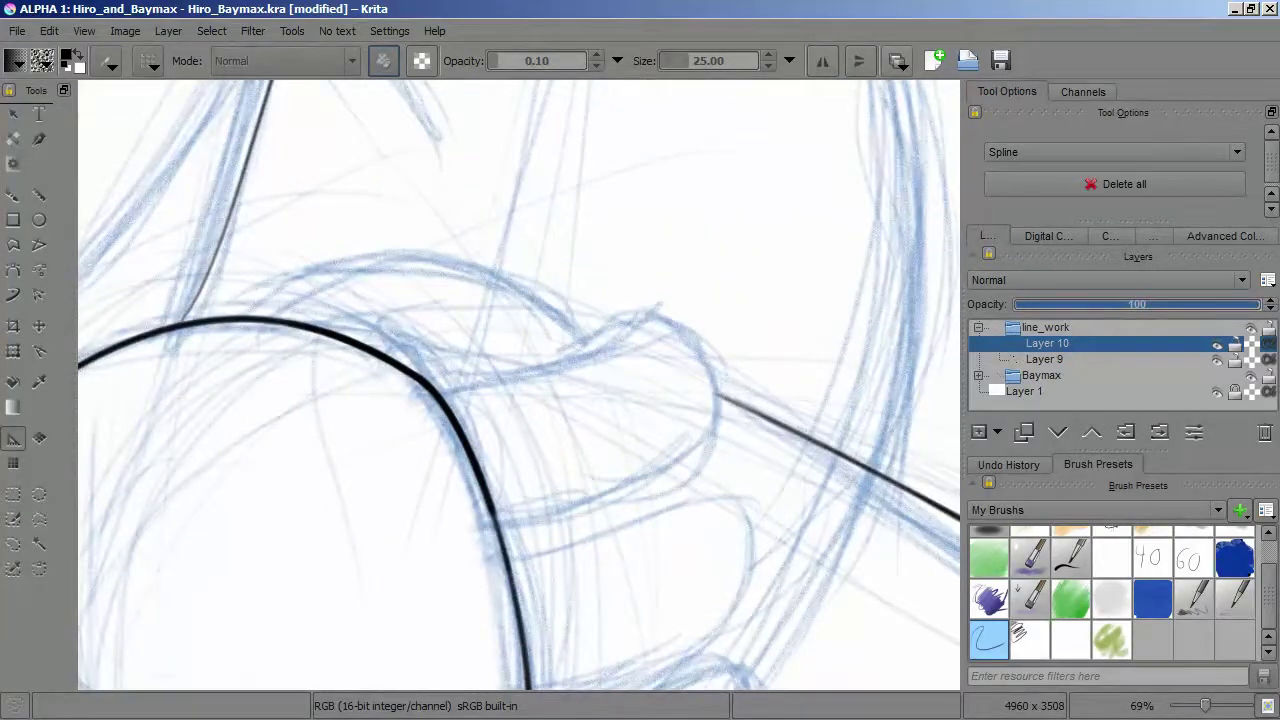
click(499, 370)
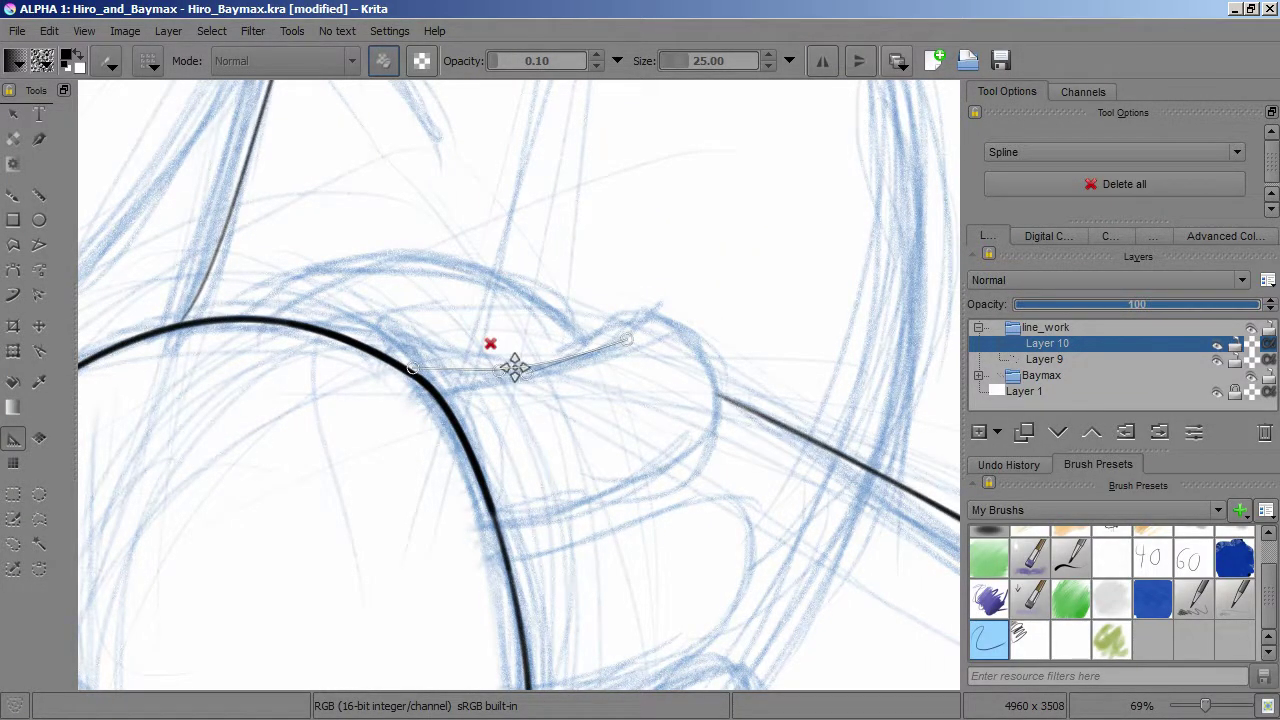
click(728, 398)
click(676, 484)
click(720, 474)
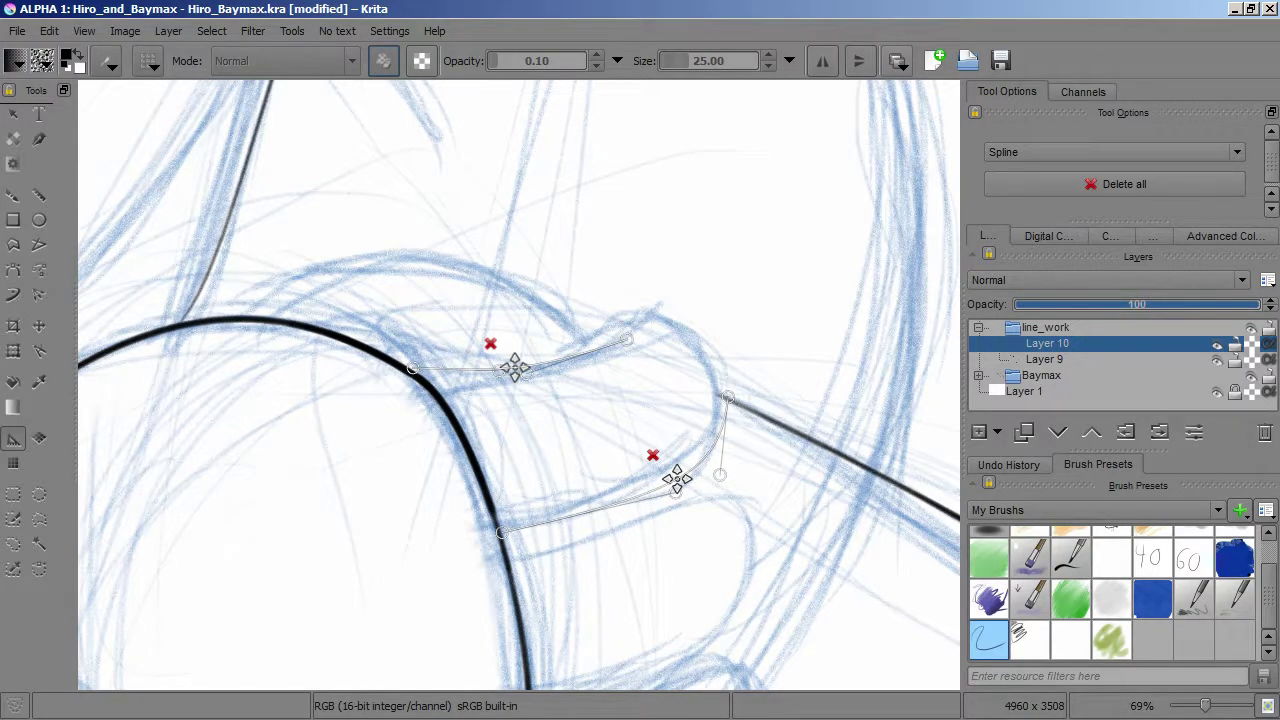
click(653, 455)
click(490, 343)
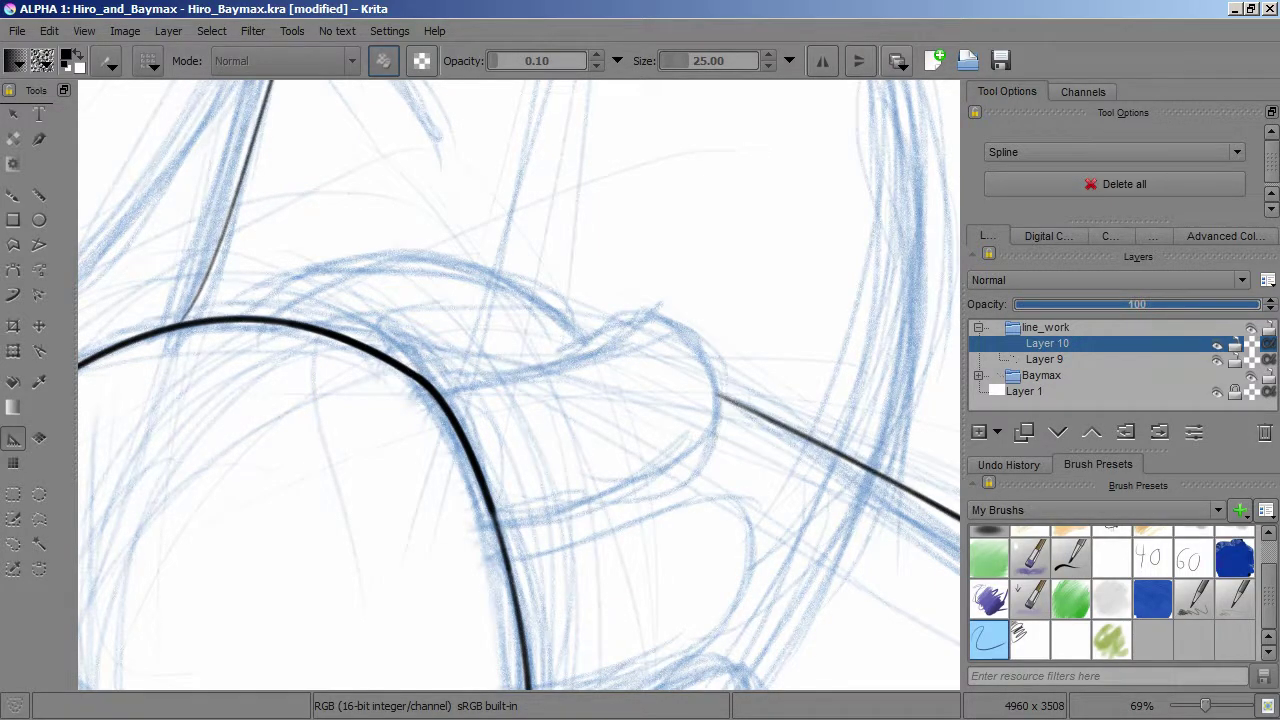
Step: Try fitting three spline assistants around the uppermost finger: its upper edge, its rounded tip and its underside
scroll(518, 385, down, 3)
scroll(360, 393, up, 3)
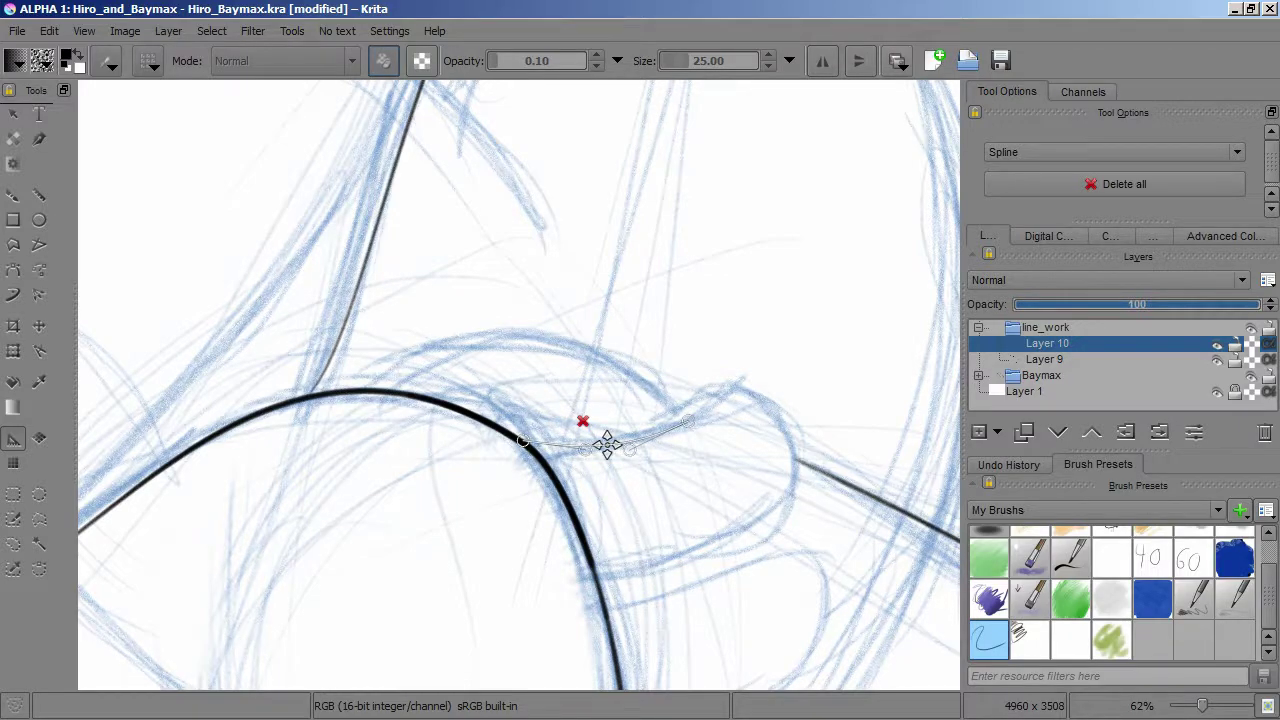
click(785, 353)
click(712, 341)
click(598, 586)
click(817, 406)
click(752, 557)
click(850, 481)
Step: Try refining the finger's tip and underside splines by moving their end points and handles
drag(598, 586, 596, 579)
drag(755, 557, 738, 574)
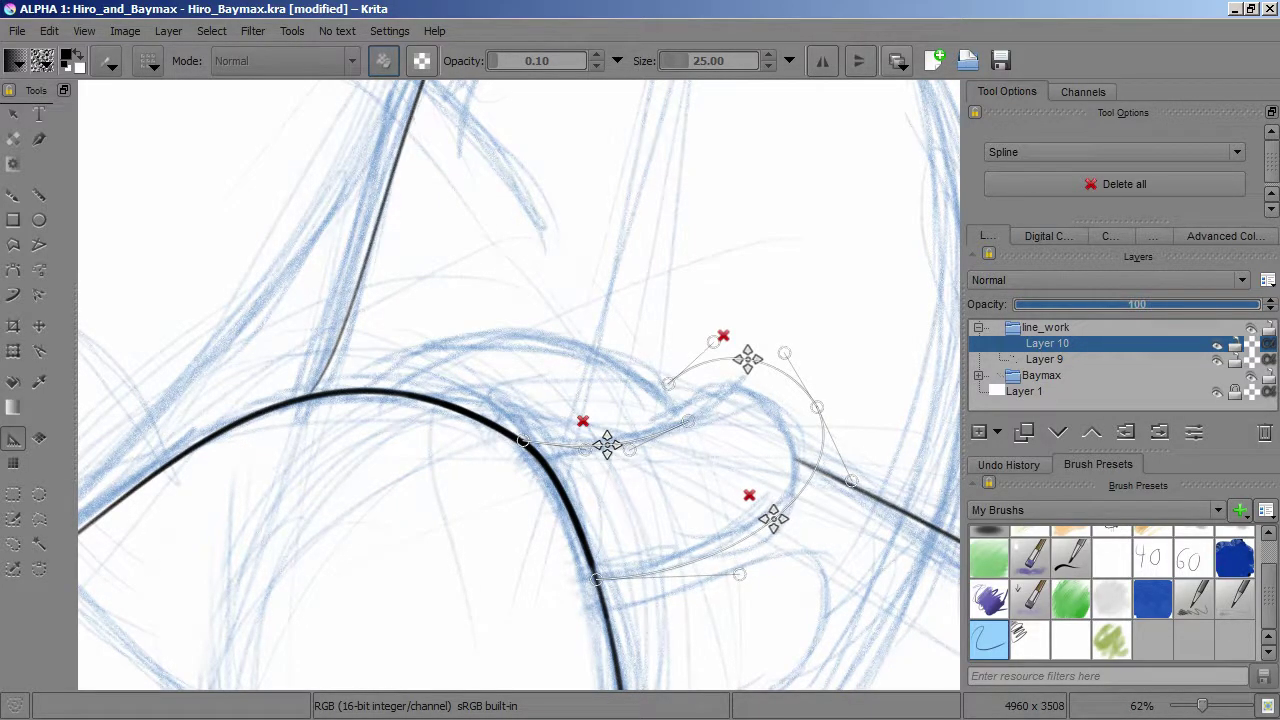
drag(668, 383, 683, 399)
drag(713, 341, 715, 359)
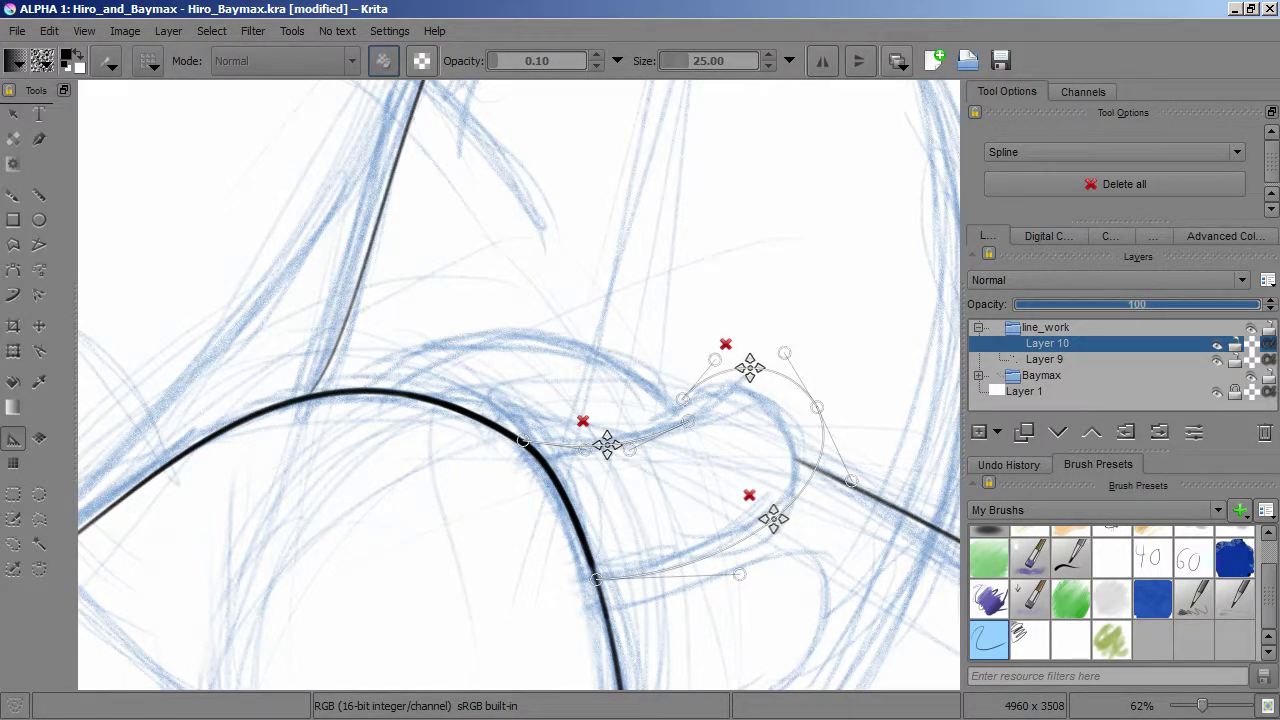
Step: Try inking the uppermost finger's outline along the three spline assistants, and remove the assistants
key(b)
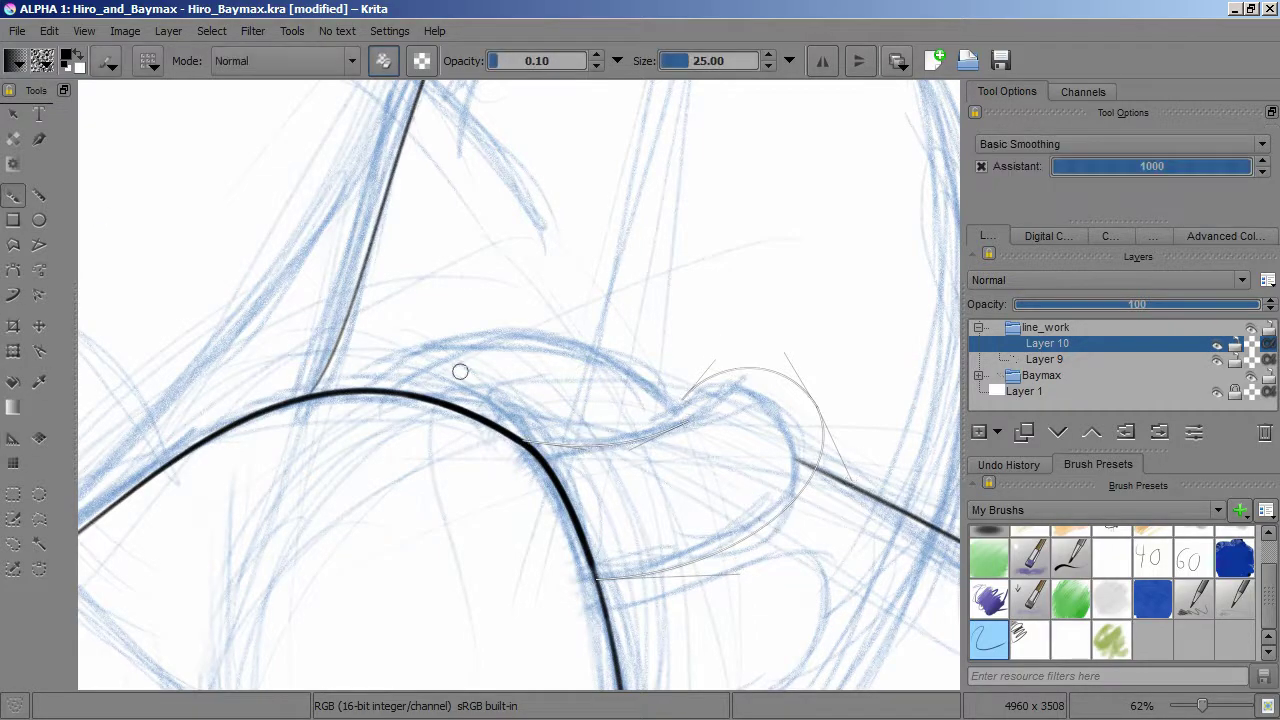
mouse_move(790, 380)
mouse_down()
mouse_move(700, 540)
mouse_move(574, 606)
mouse_move(810, 470)
mouse_up()
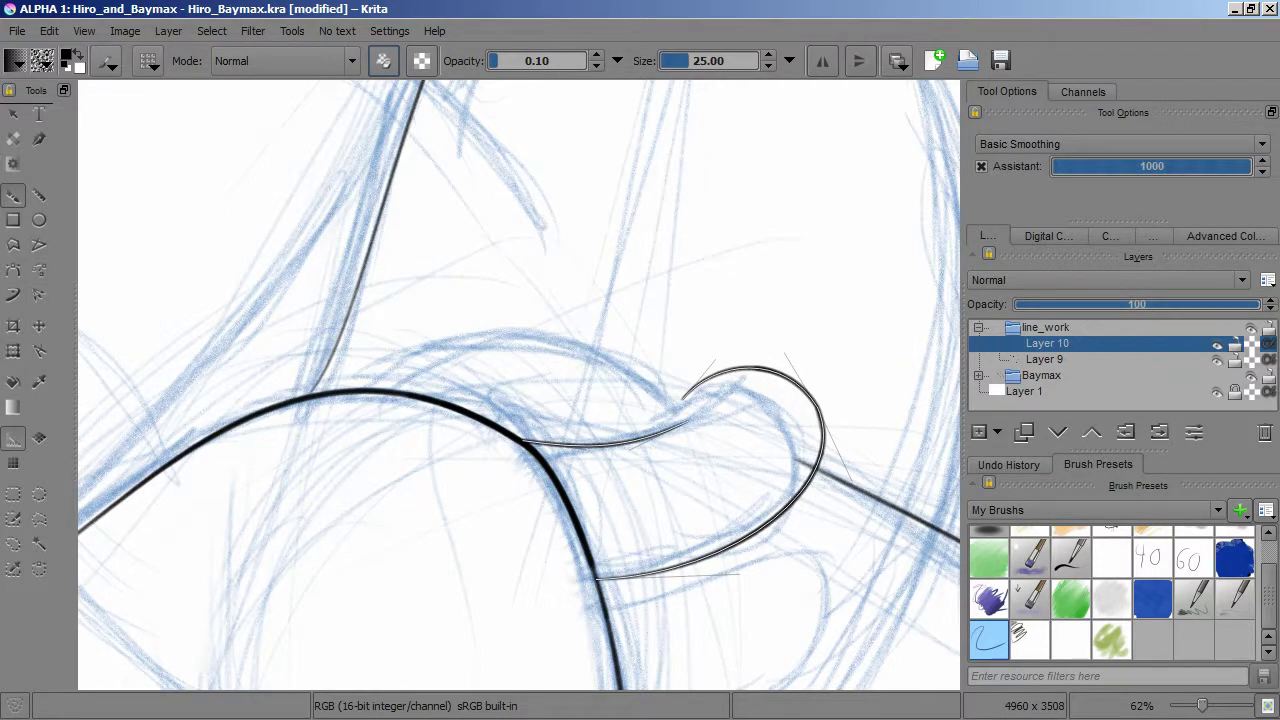
key(ctrl+shift+a)
Step: Try closing the gap between the finger's upper edge and its tip with a short spline-guided stroke
scroll(910, 430, up, 5)
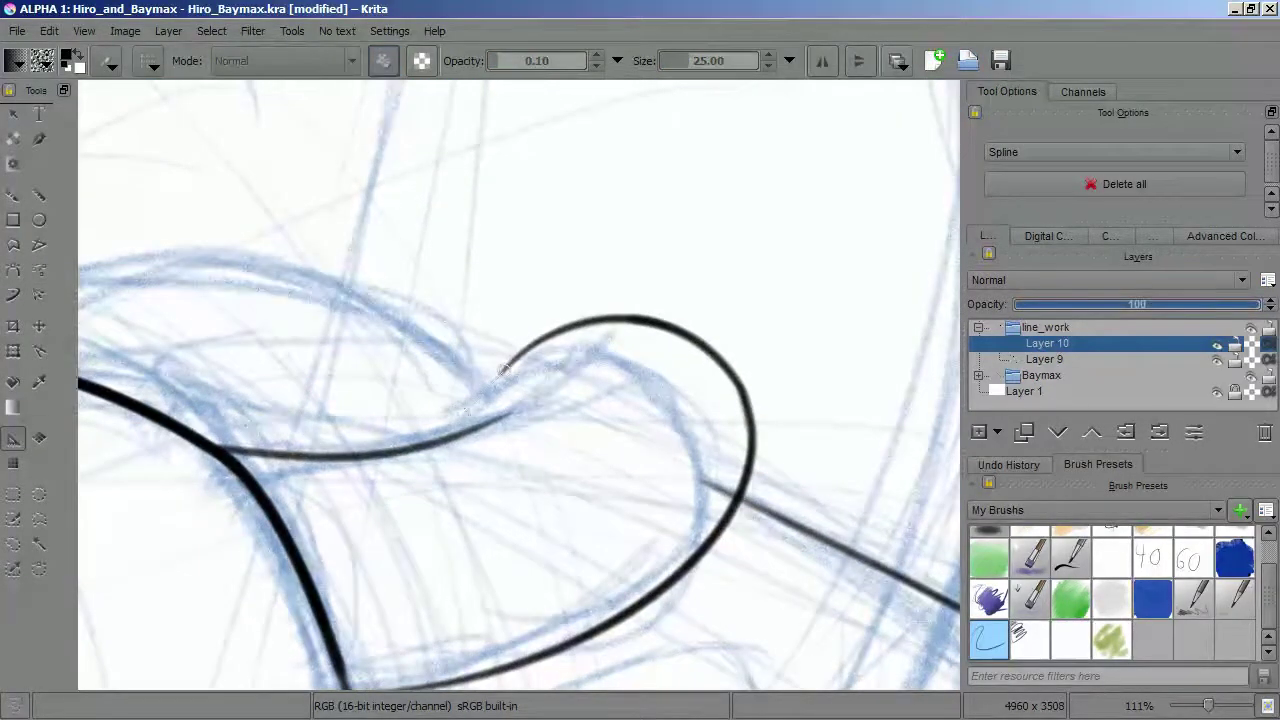
scroll(515, 383, up, 4)
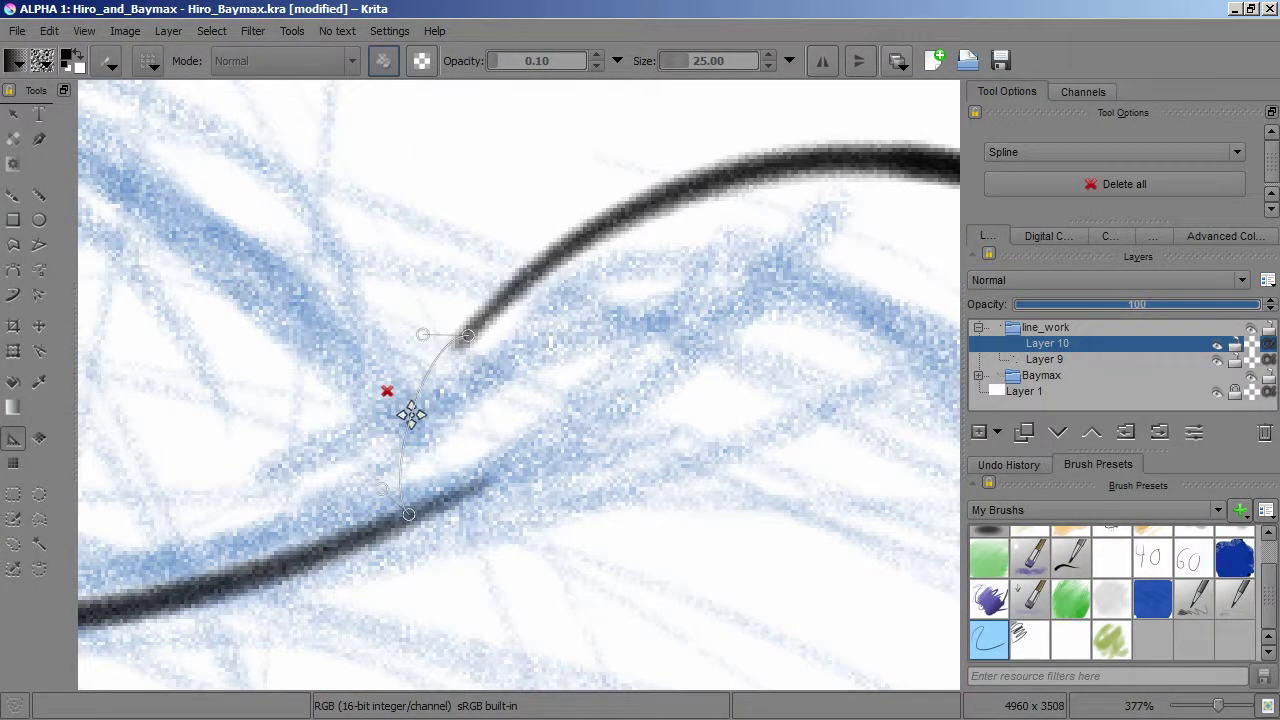
key(b)
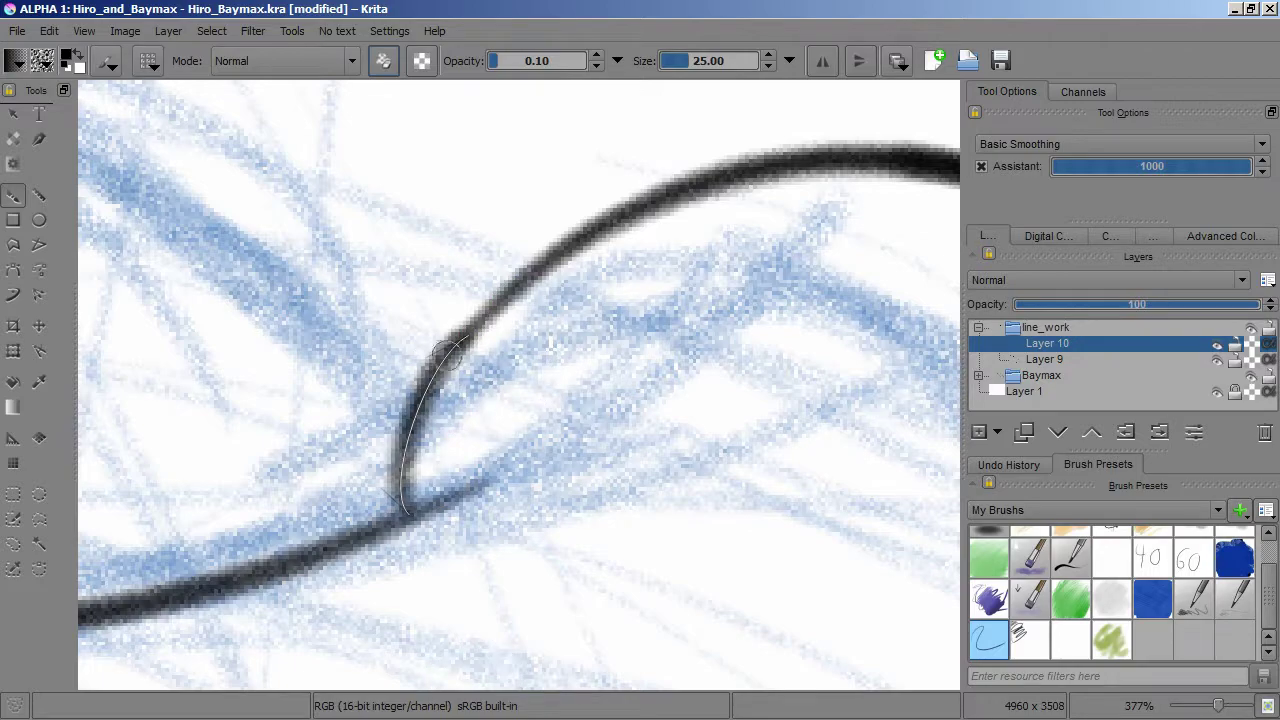
key(ctrl+z)
key(ctrl+z)
mouse_move(441, 466)
mouse_down()
mouse_move(492, 408)
mouse_move(485, 606)
mouse_up()
click(13, 438)
scroll(409, 420, down, 8)
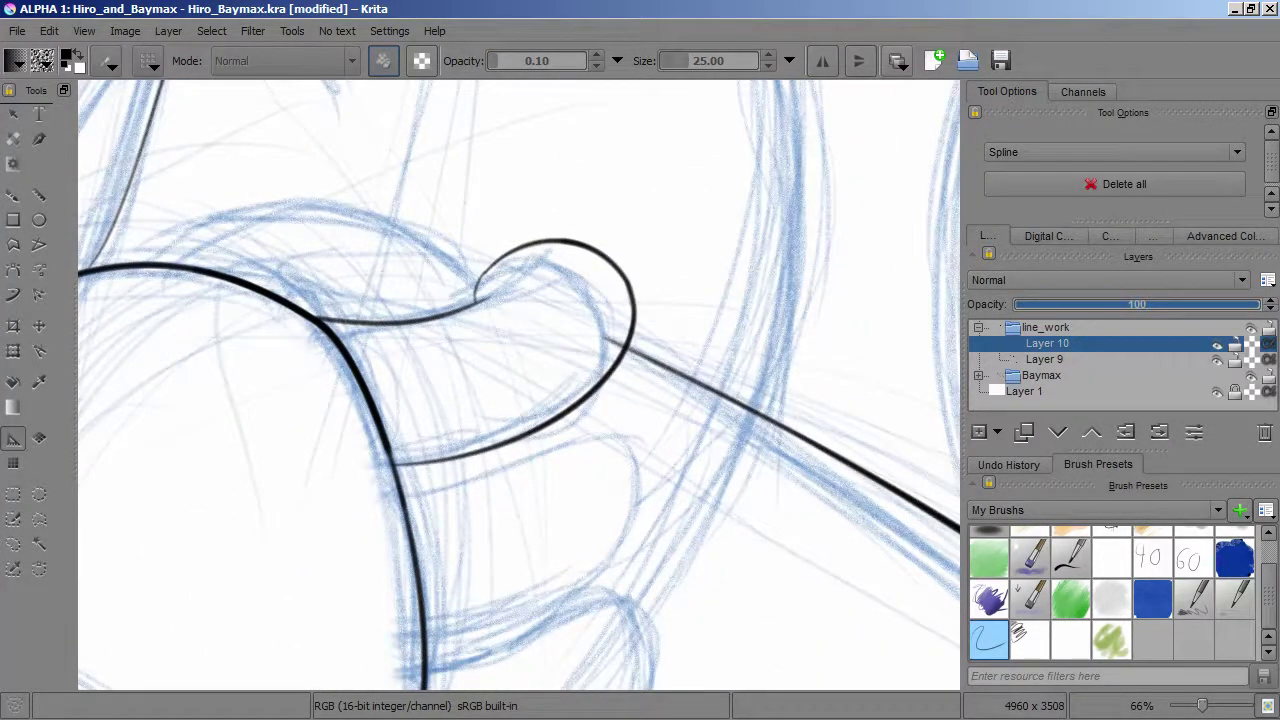
Step: Undo the ink strokes of the uppermost finger
scroll(519, 386, up, 1)
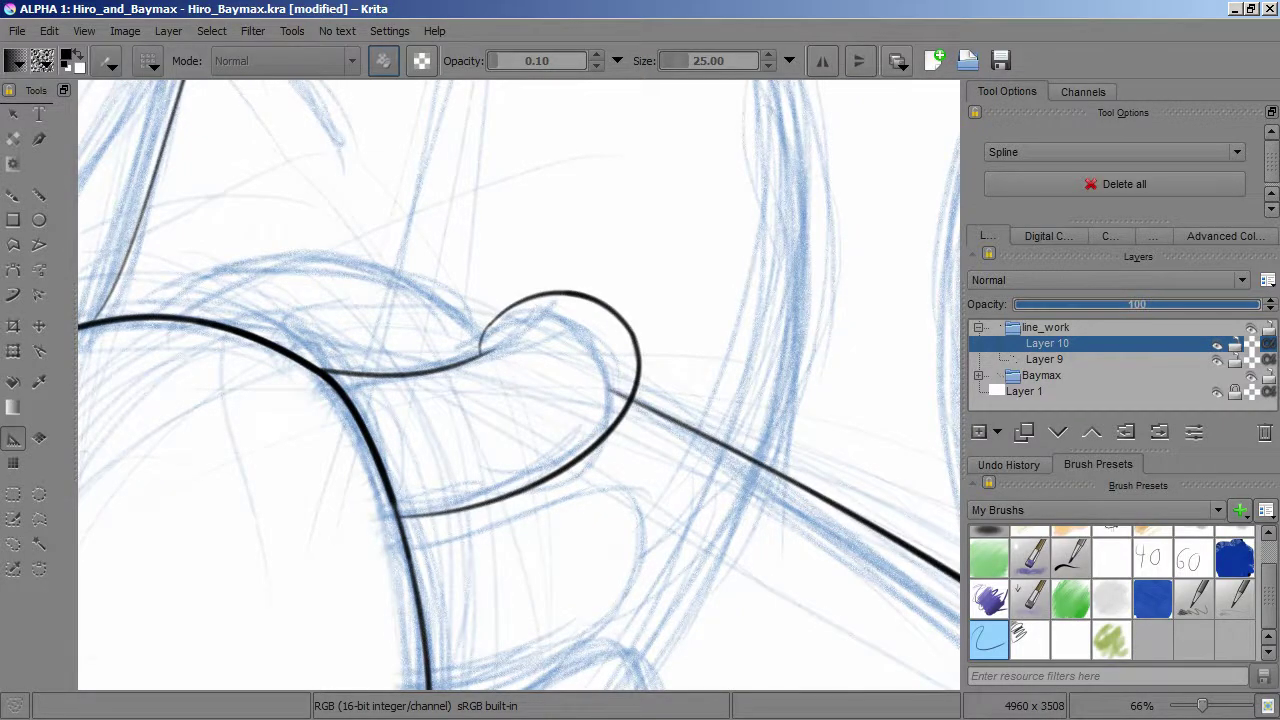
scroll(519, 386, up, 3)
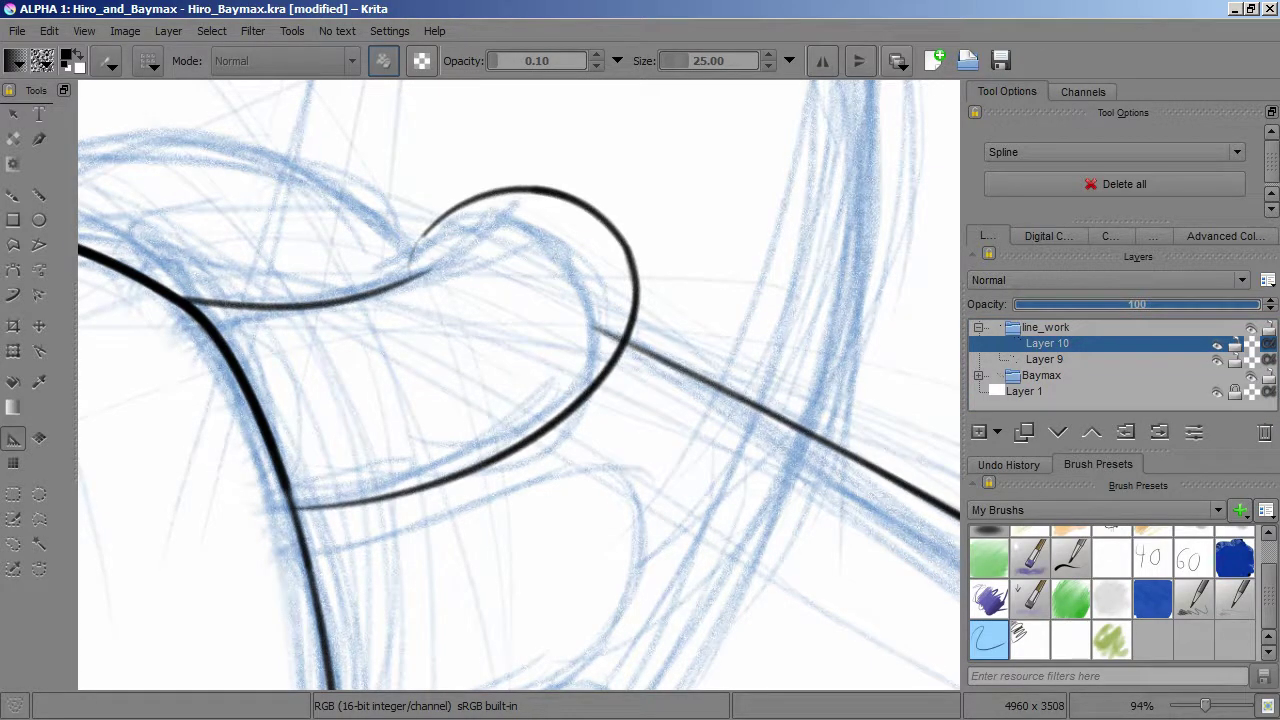
key(ctrl+z)
key(ctrl+z)
key(ctrl+z)
key(ctrl+z)
key(ctrl+z)
scroll(519, 386, down, 3)
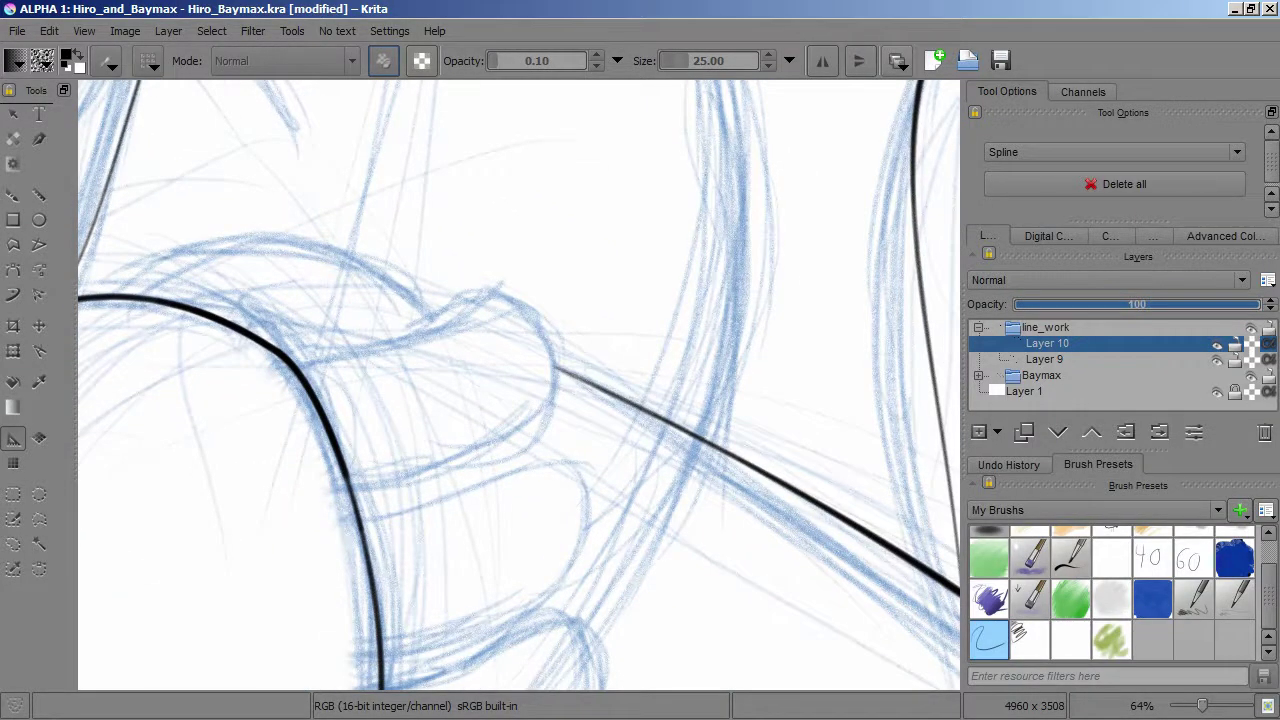
Step: Add a new layer in line_work and roughly redraw the two upper fingers, slightly longer than in the blue sketch
scroll(519, 386, down, 2)
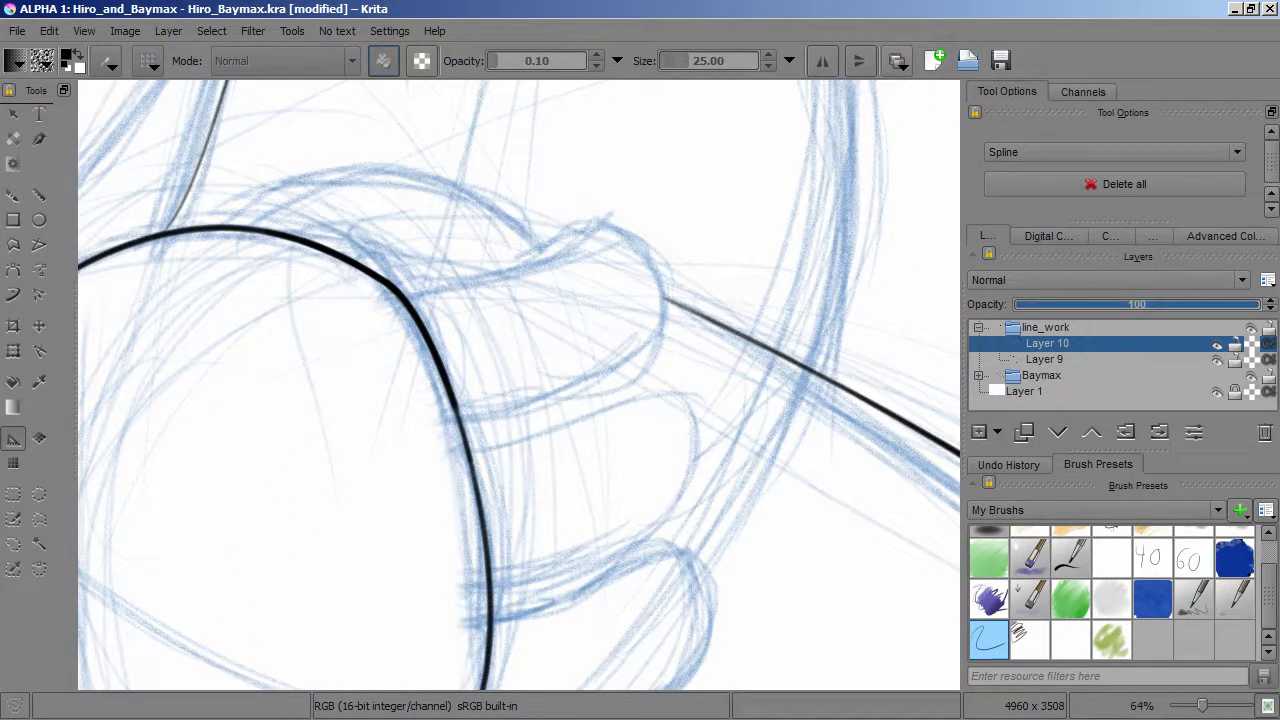
key(Insert)
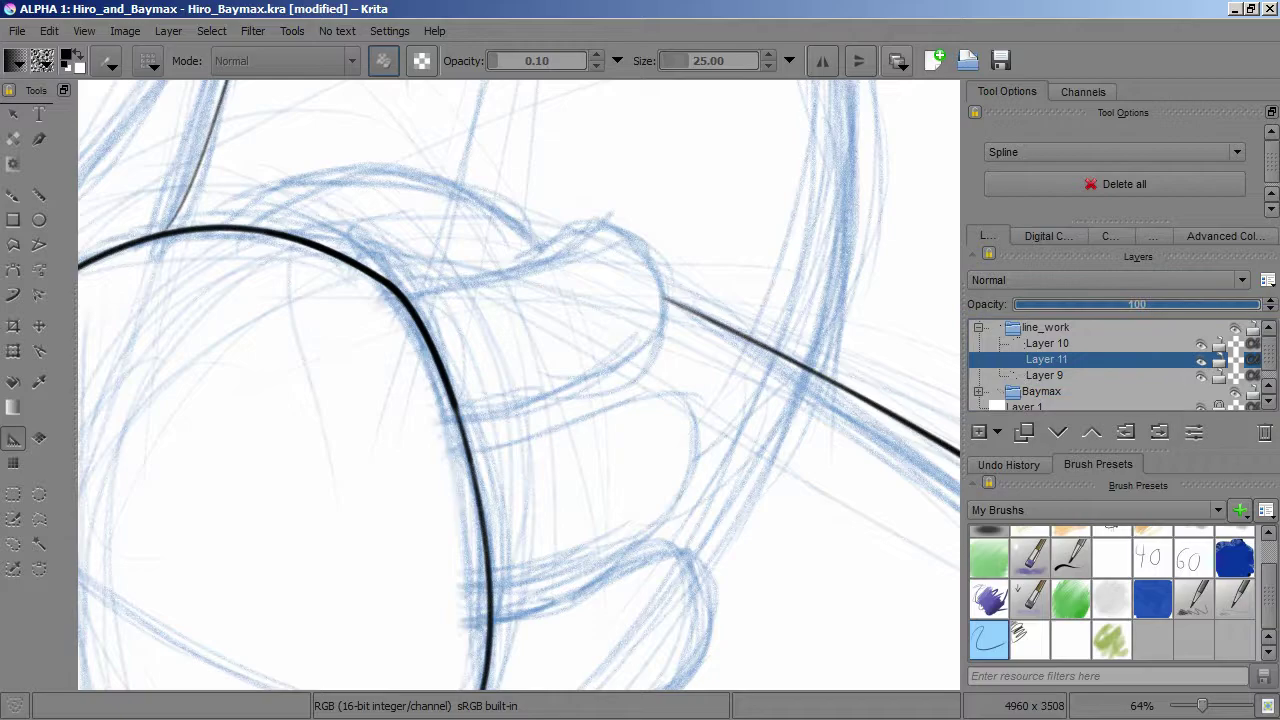
key(b)
drag(645, 279, 476, 444)
mouse_move(567, 226)
mouse_down()
mouse_move(400, 305)
mouse_move(672, 200)
mouse_move(684, 300)
mouse_up()
scroll(684, 300, down, 2)
mouse_move(622, 258)
mouse_down()
mouse_move(440, 348)
mouse_move(665, 175)
mouse_up()
mouse_move(606, 377)
mouse_down()
mouse_move(472, 522)
mouse_move(686, 217)
mouse_move(694, 323)
mouse_move(714, 247)
mouse_move(570, 480)
mouse_up()
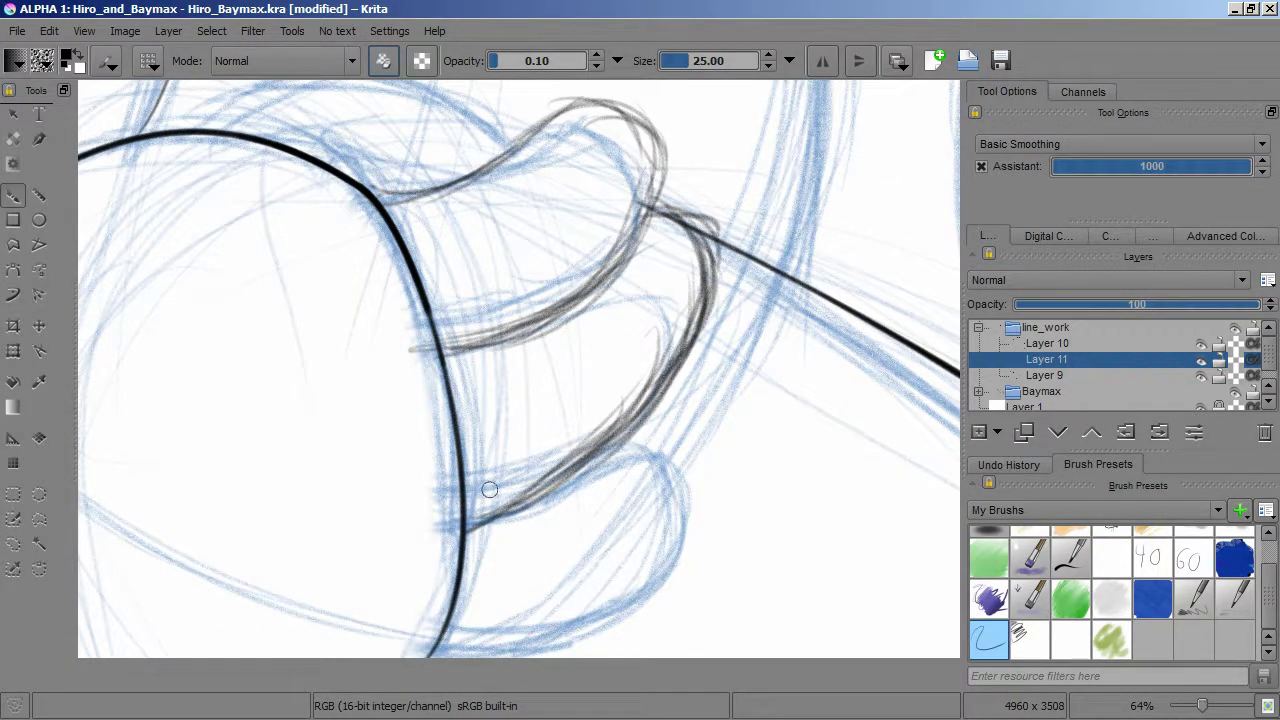
Step: Reinforce the second finger's underside, then rough in the lowest finger and the arc along the top of the hand
drag(644, 370, 470, 518)
mouse_move(471, 649)
mouse_down()
mouse_move(575, 613)
mouse_move(671, 421)
mouse_move(666, 467)
mouse_move(678, 384)
mouse_move(643, 526)
mouse_move(639, 454)
mouse_up()
scroll(639, 454, down, 3)
scroll(639, 454, up, 2)
mouse_move(500, 270)
mouse_down()
mouse_move(614, 257)
mouse_move(492, 275)
mouse_move(760, 300)
mouse_up()
Step: Add an HSV/HSL Adjustment filter mask to Layer 11 with Colorize on, hue 0, saturation 50 and lightness 40
click(997, 431)
click(1010, 606)
click(455, 286)
scroll(633, 372, down, 3)
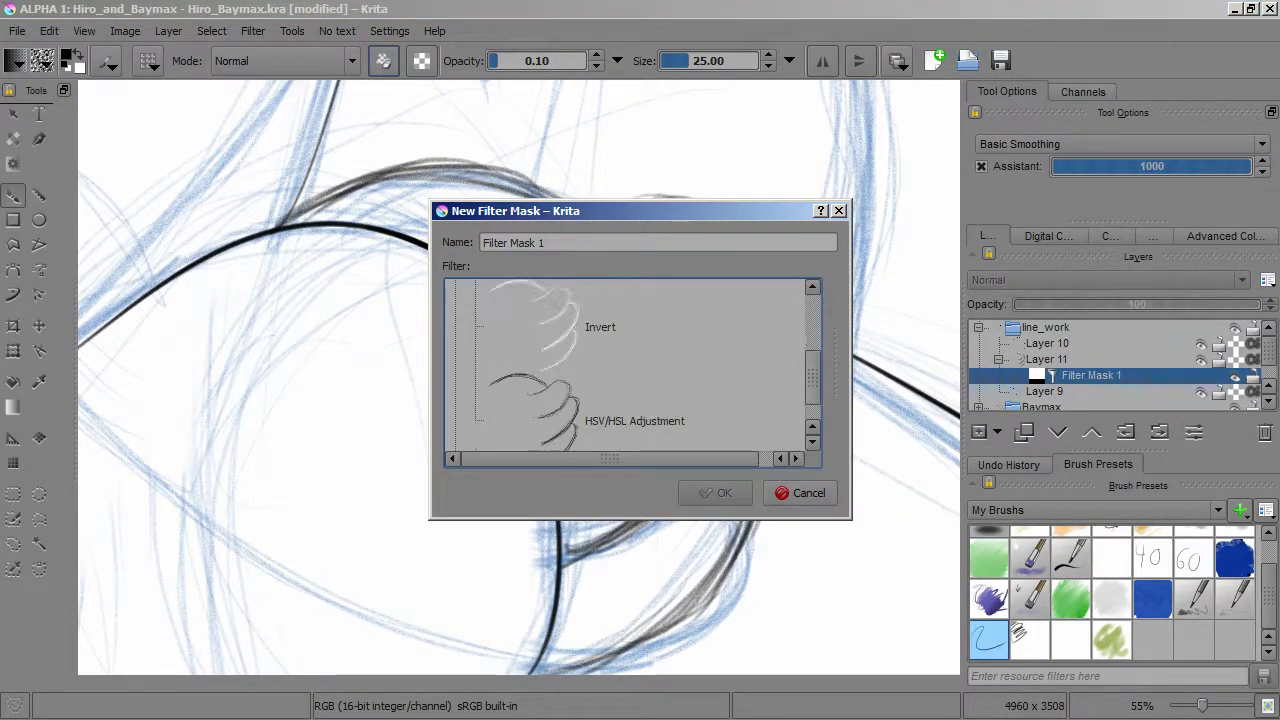
click(560, 340)
drag(787, 421, 820, 421)
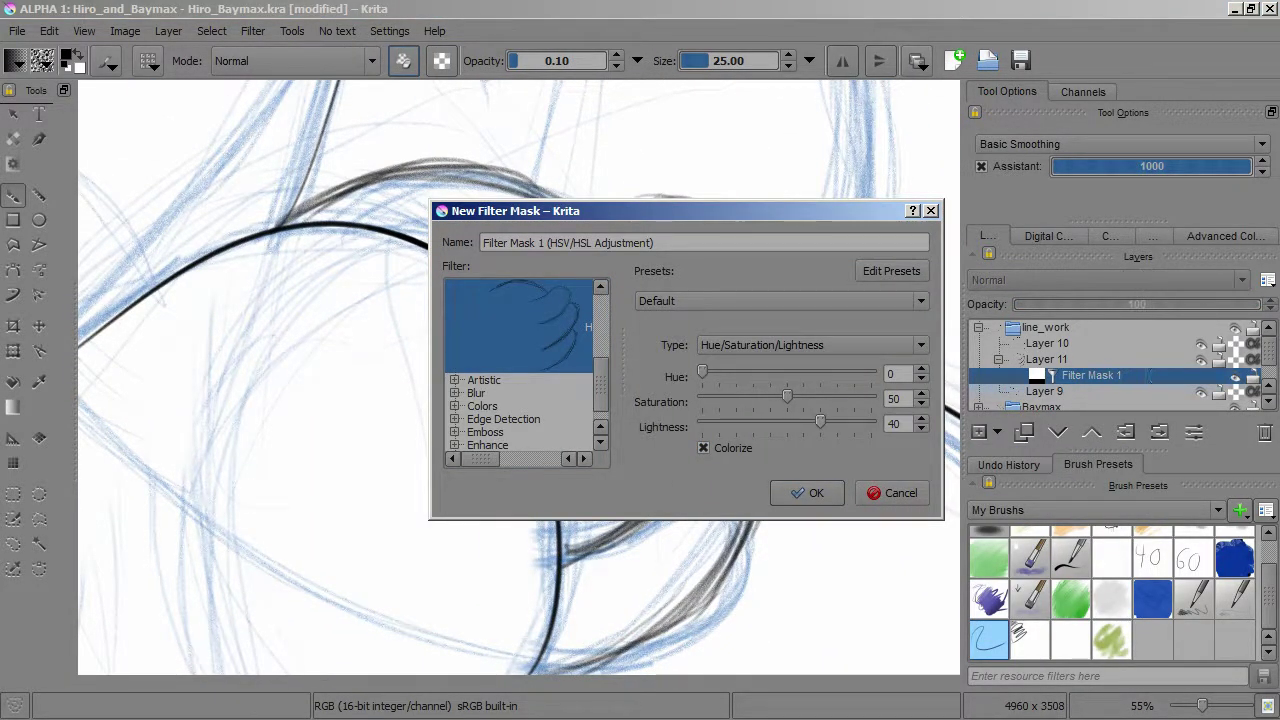
click(806, 493)
Step: Add a new layer directly above Layer 11 and fit a spline assistant to the red arc along the top of the hand
click(1047, 343)
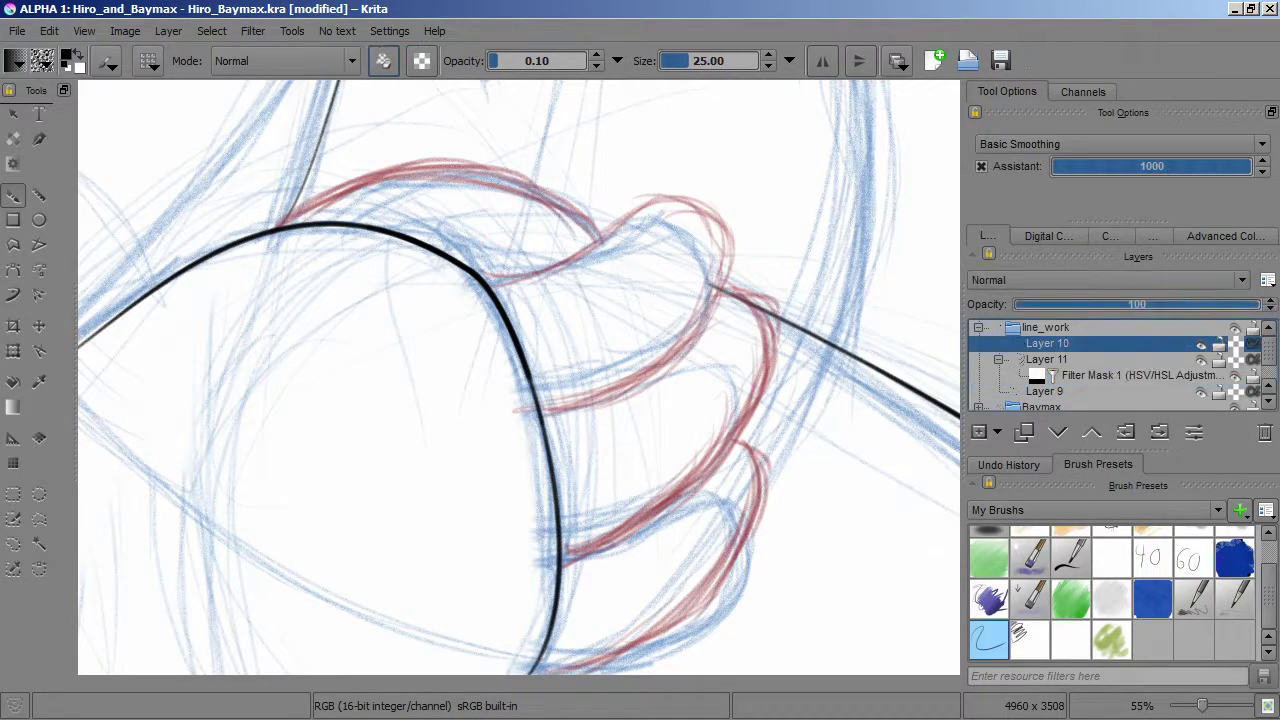
click(1047, 359)
click(979, 431)
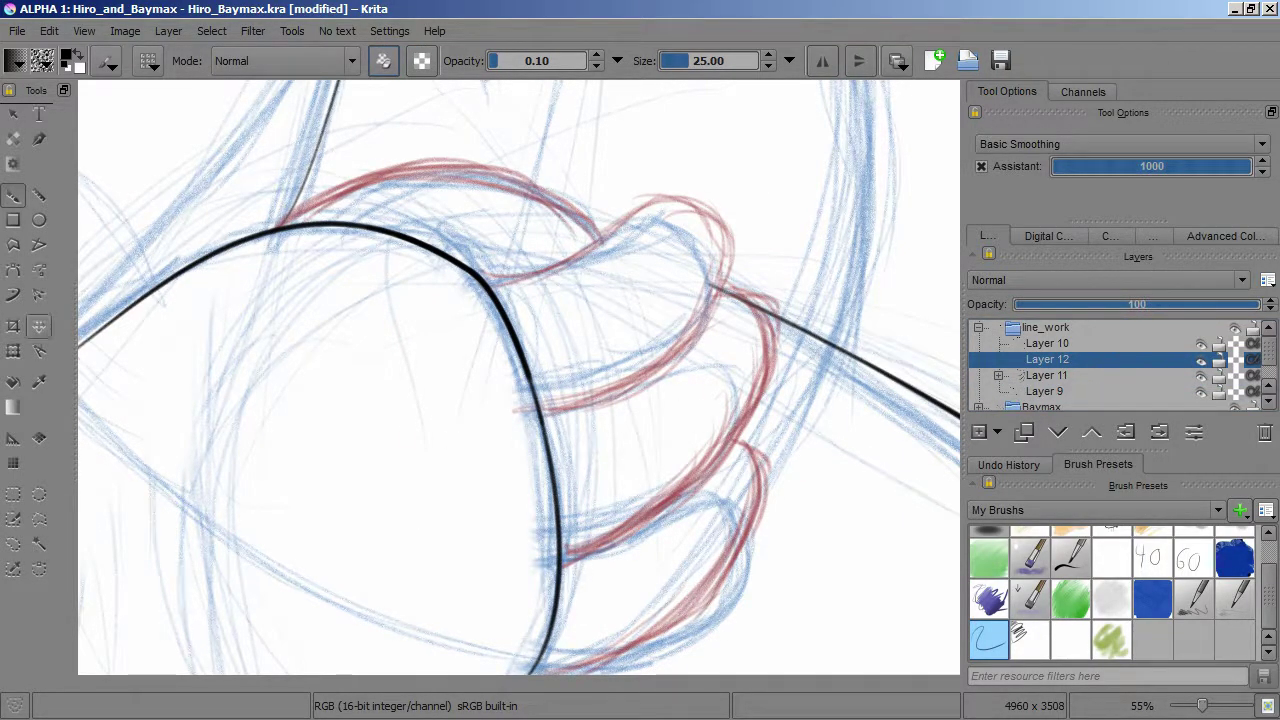
click(13, 438)
scroll(518, 378, up, 3)
drag(195, 345, 680, 368)
click(537, 180)
click(409, 254)
Step: Ink the arc along the top of the hand following the spline assistant, and remove the assistant
key(b)
mouse_move(670, 444)
mouse_down()
mouse_move(577, 329)
mouse_move(260, 300)
mouse_move(390, 262)
mouse_move(667, 402)
mouse_up()
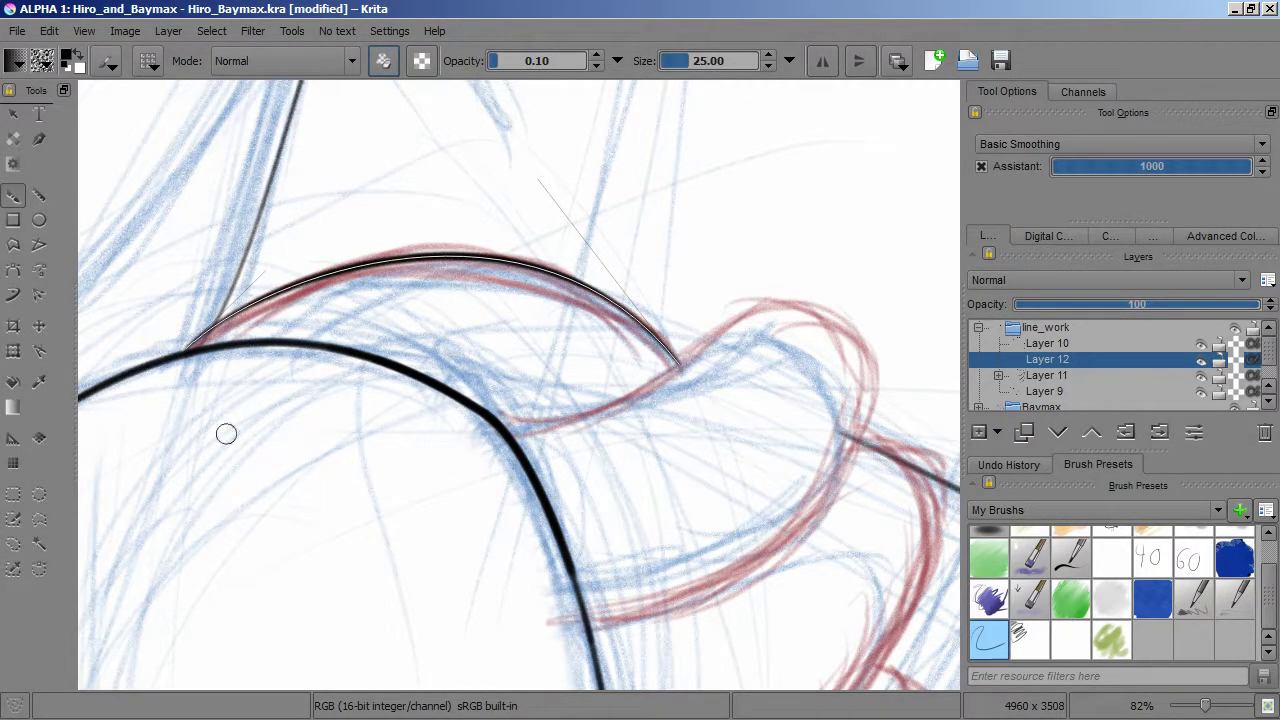
click(13, 438)
drag(409, 257, 215, 204)
Step: Fit three connected spline assistants to the uppermost finger's red outline: upper edge, rounded tip and underside
drag(449, 334, 523, 293)
click(350, 377)
click(447, 366)
click(578, 240)
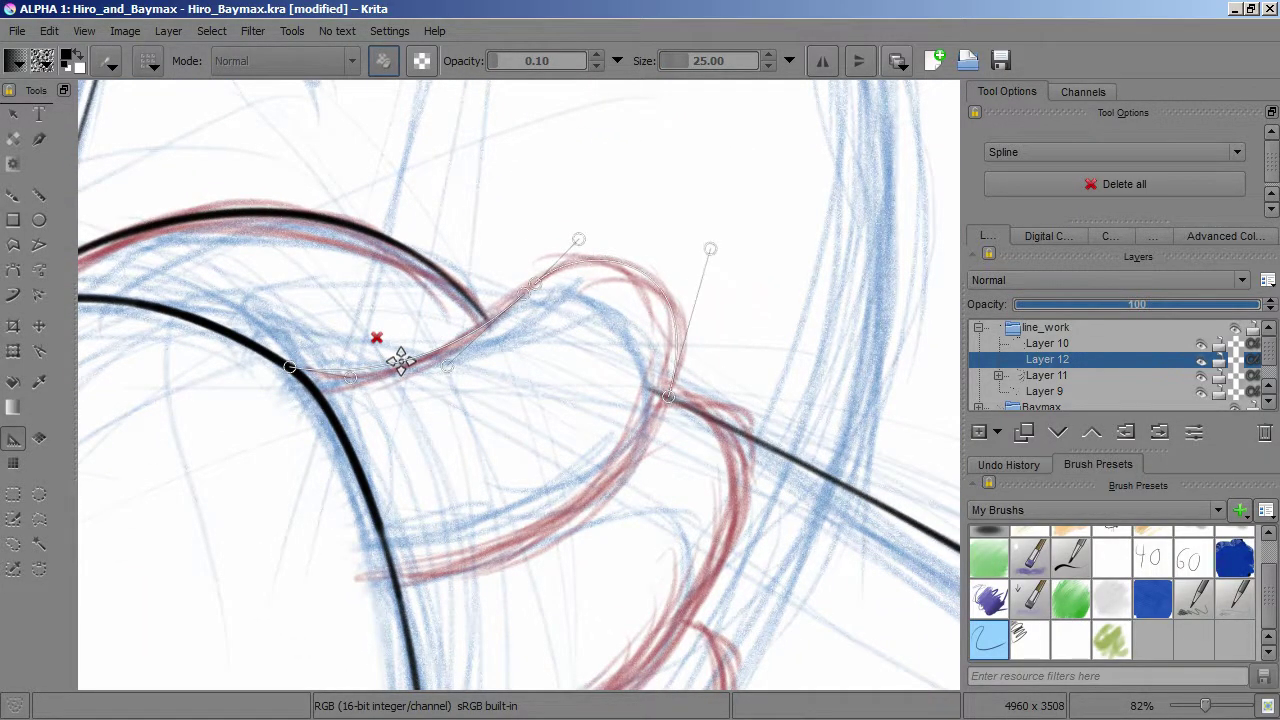
scroll(640, 436, up, 3)
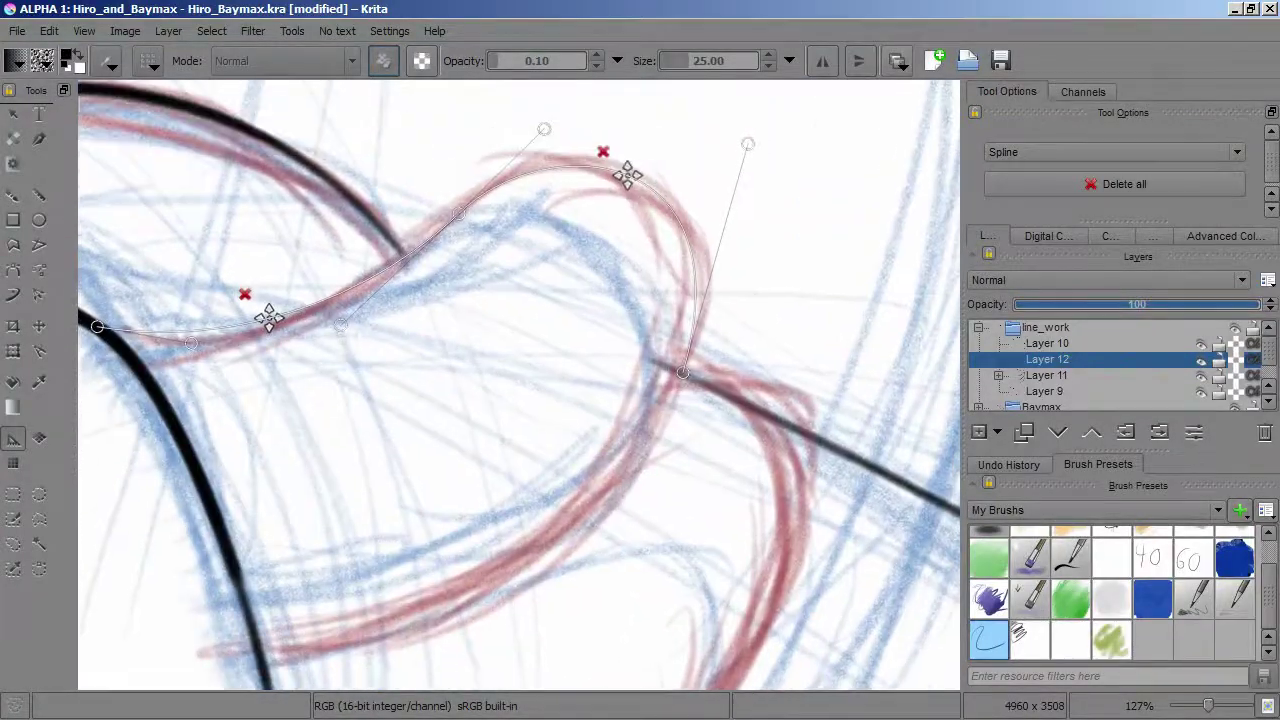
drag(613, 530, 655, 444)
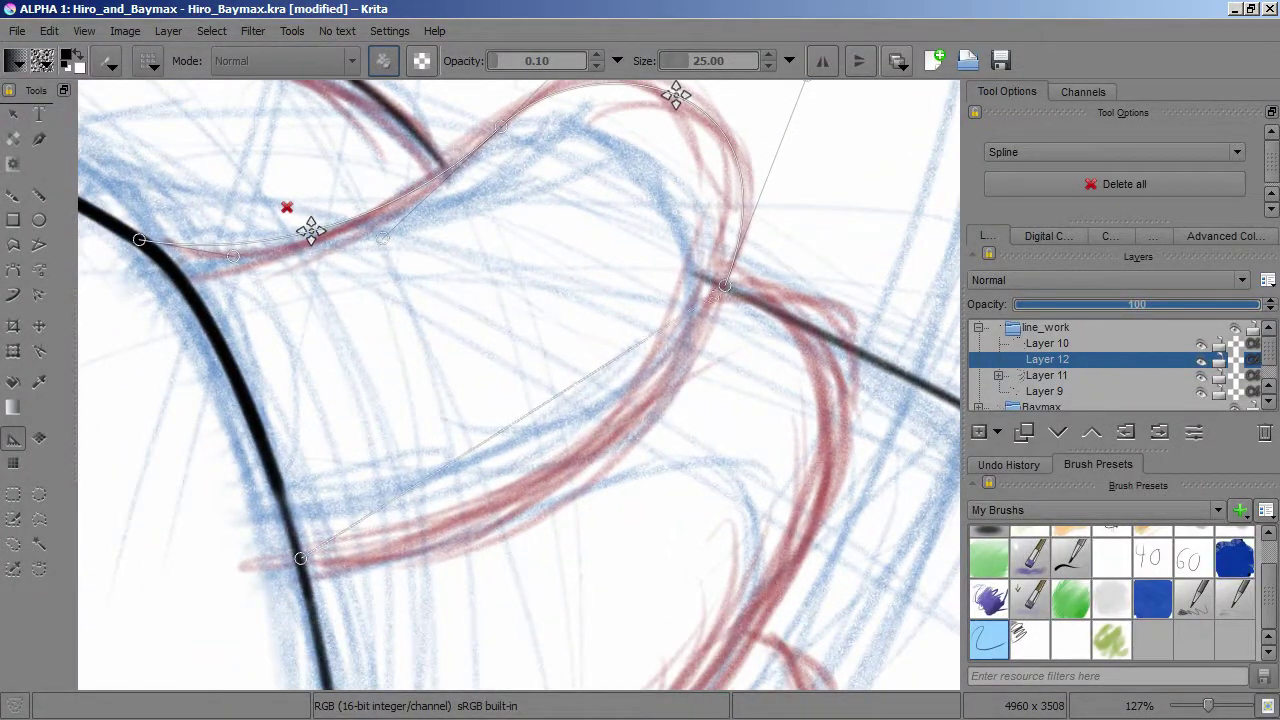
click(655, 444)
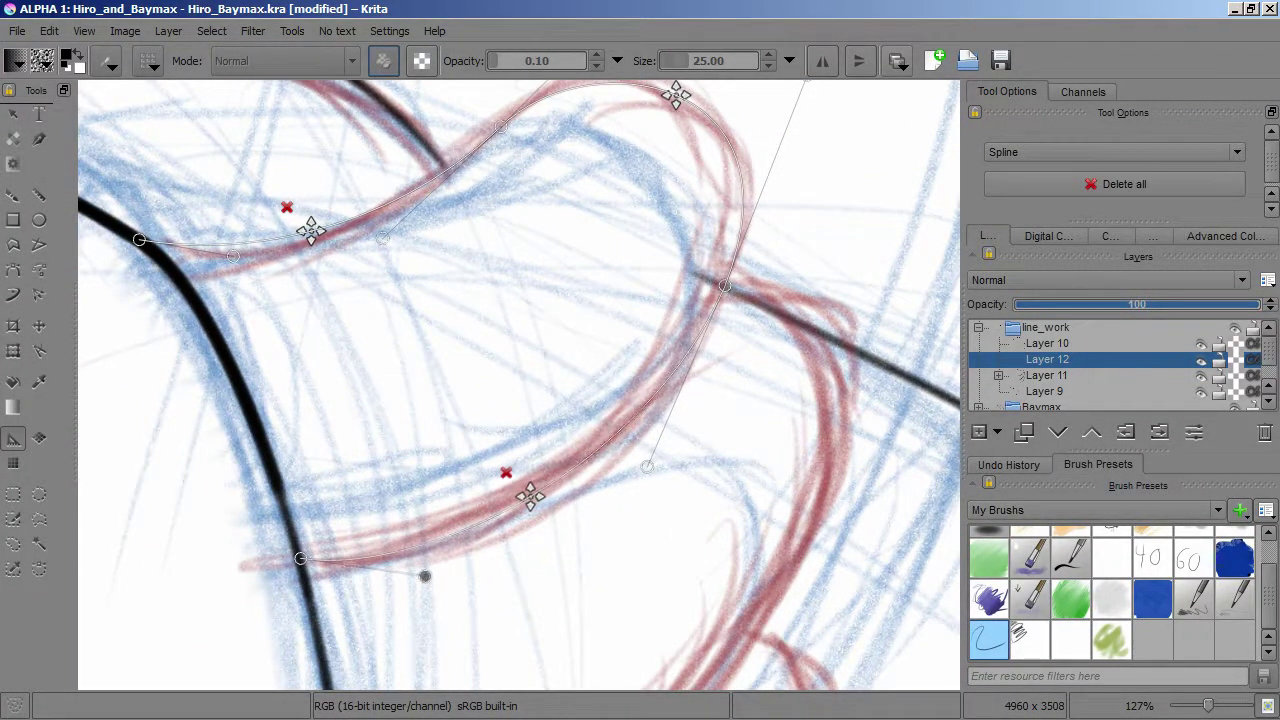
scroll(562, 492, down, 3)
Step: Ink the uppermost finger's outline along the three spline assistants
key(b)
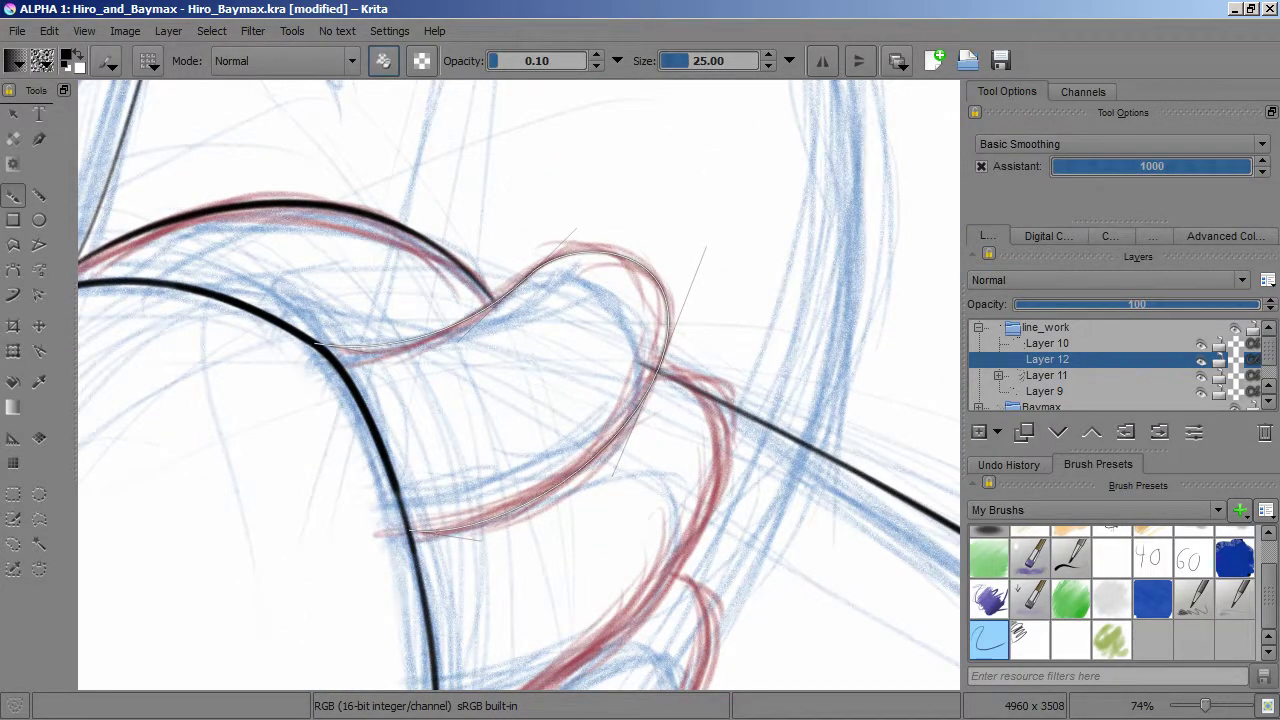
drag(667, 259, 323, 423)
drag(580, 252, 650, 390)
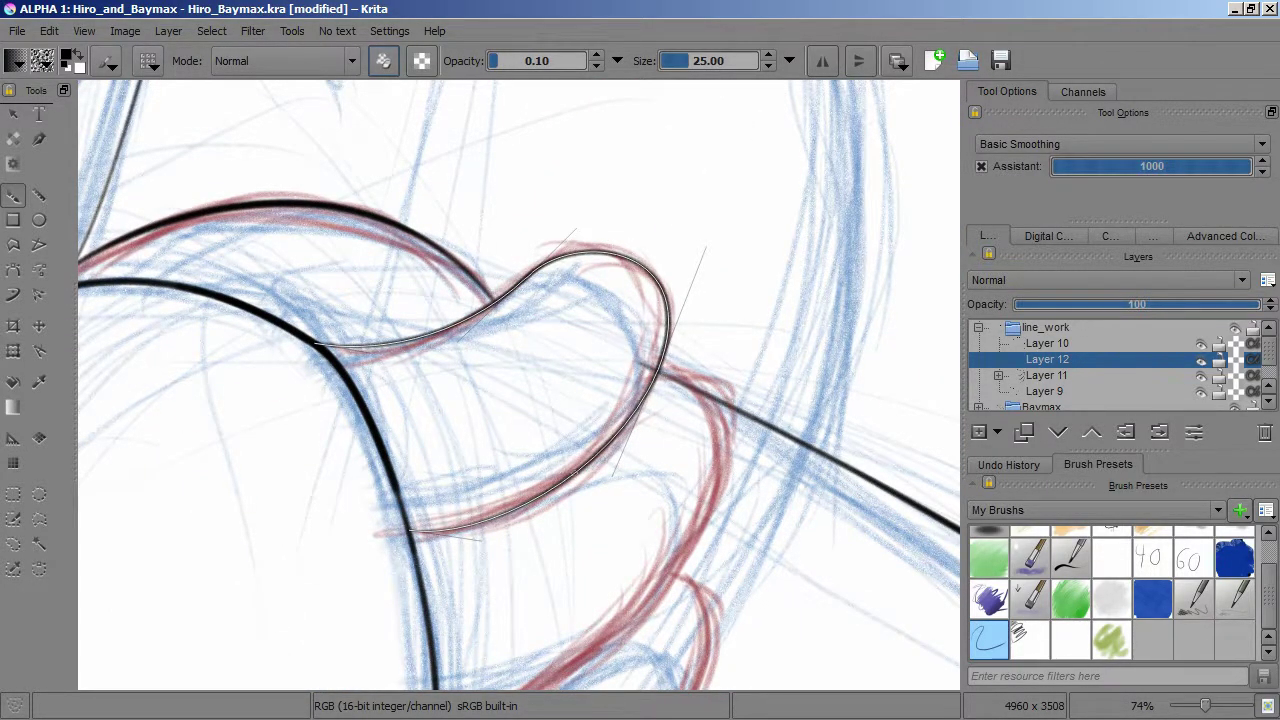
Step: Clear the previous assistants and lay two connected spline assistants along the second finger's red outline
click(13, 437)
click(1124, 184)
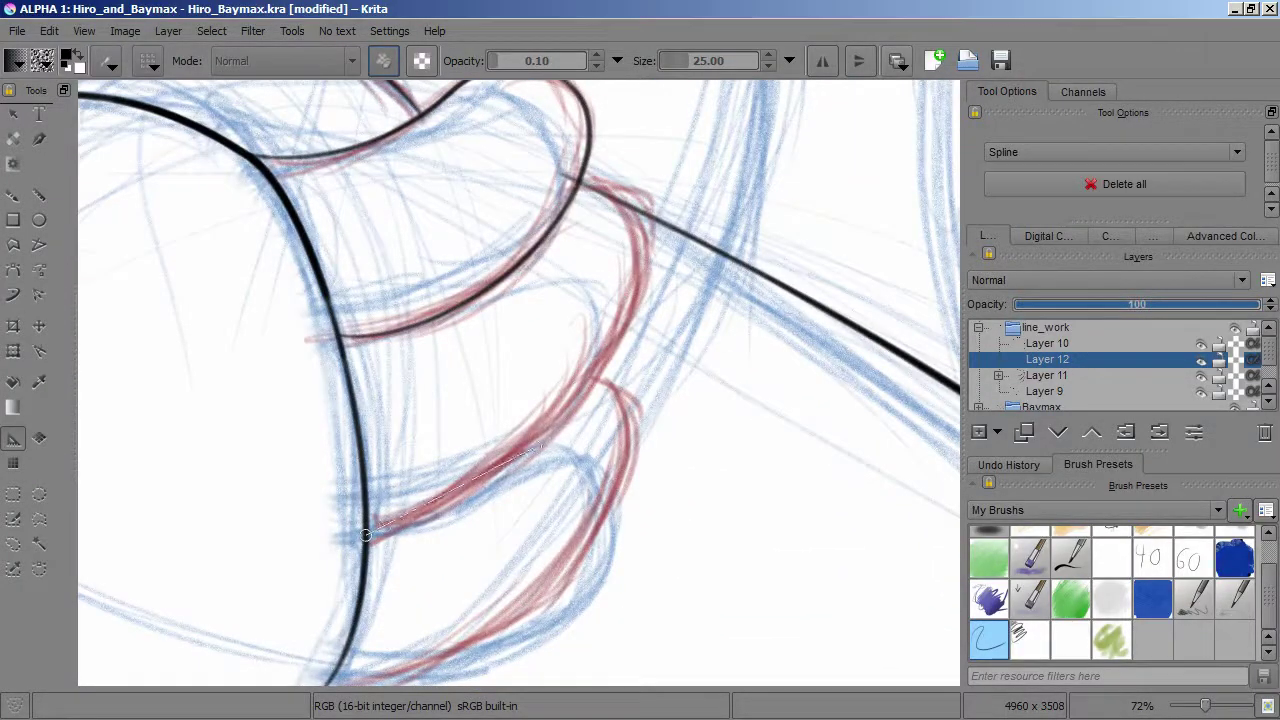
drag(540, 448, 632, 311)
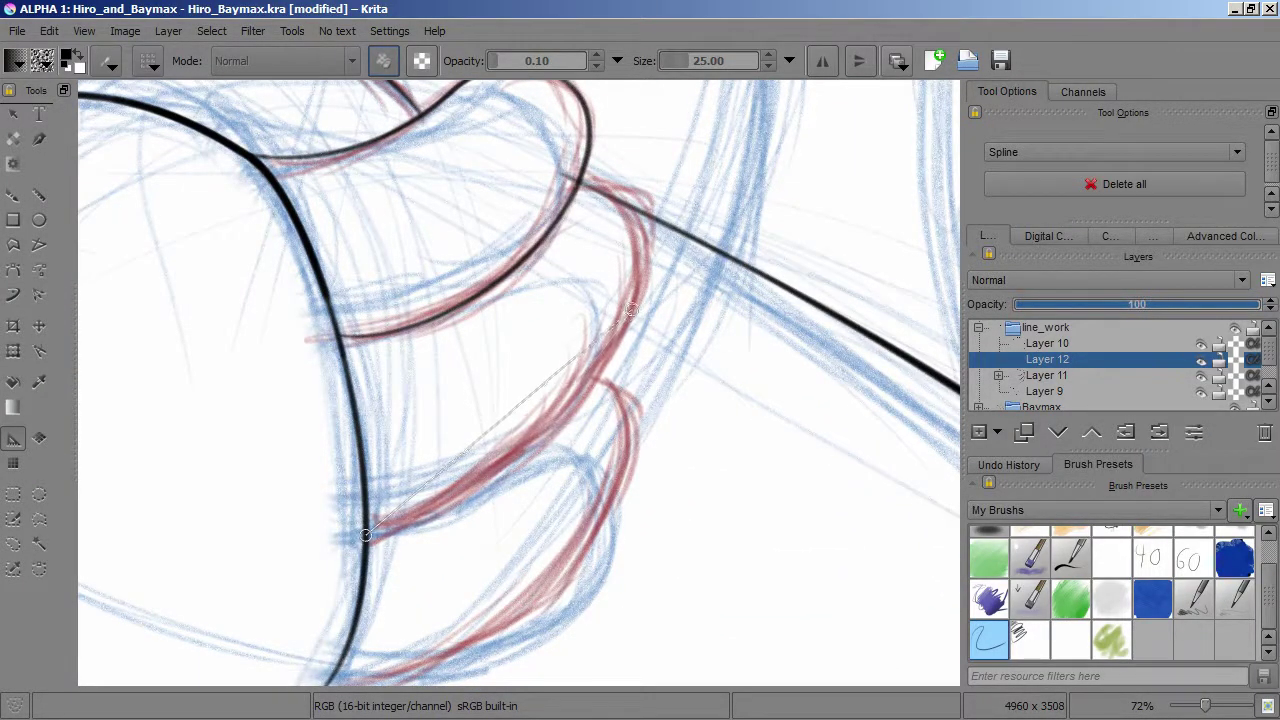
drag(567, 204, 610, 183)
scroll(610, 183, up, 4)
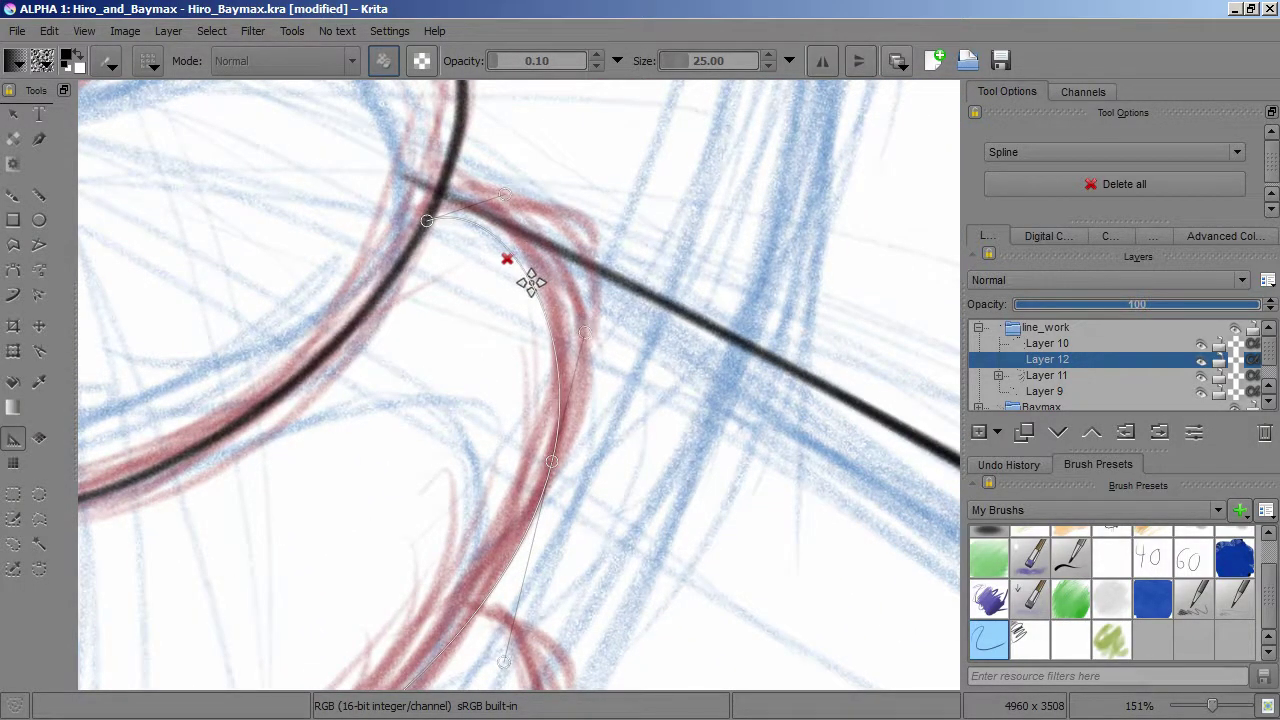
scroll(531, 278, up, 2)
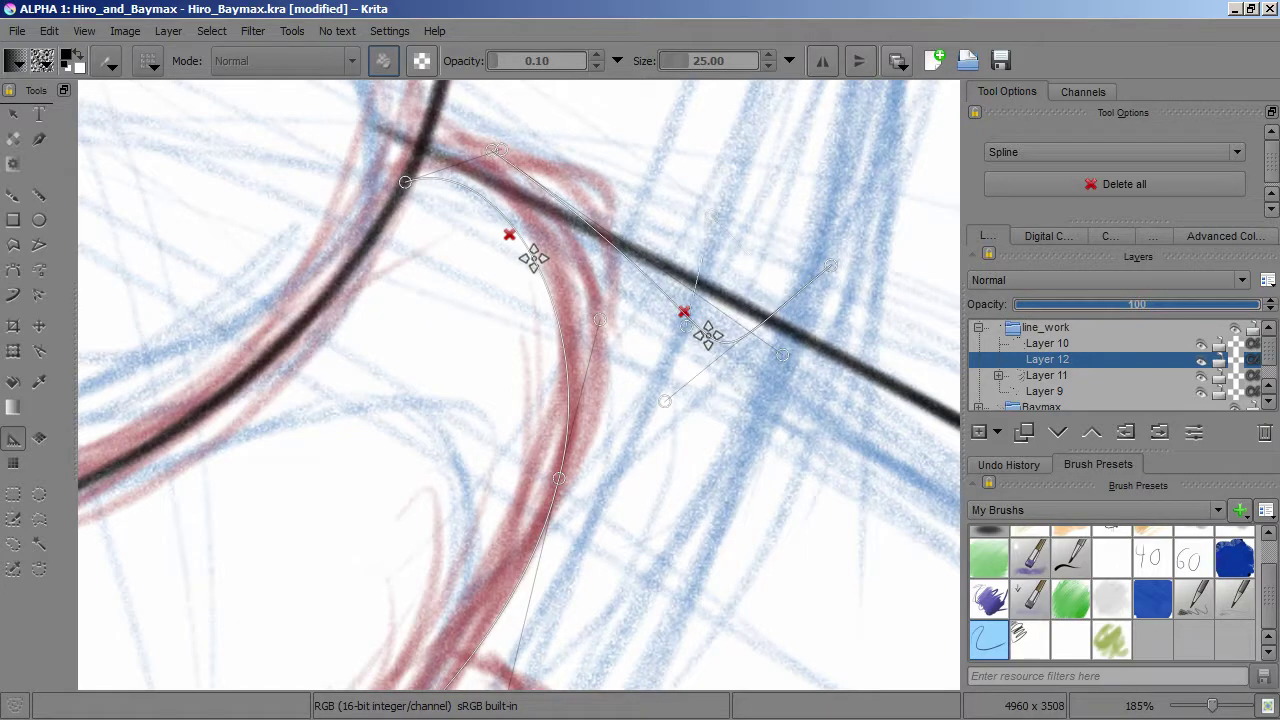
Step: Remove the stray spline assistant and adjust the second finger's splines so they start at the uppermost finger's ink line
click(737, 320)
drag(405, 182, 419, 154)
drag(500, 150, 568, 200)
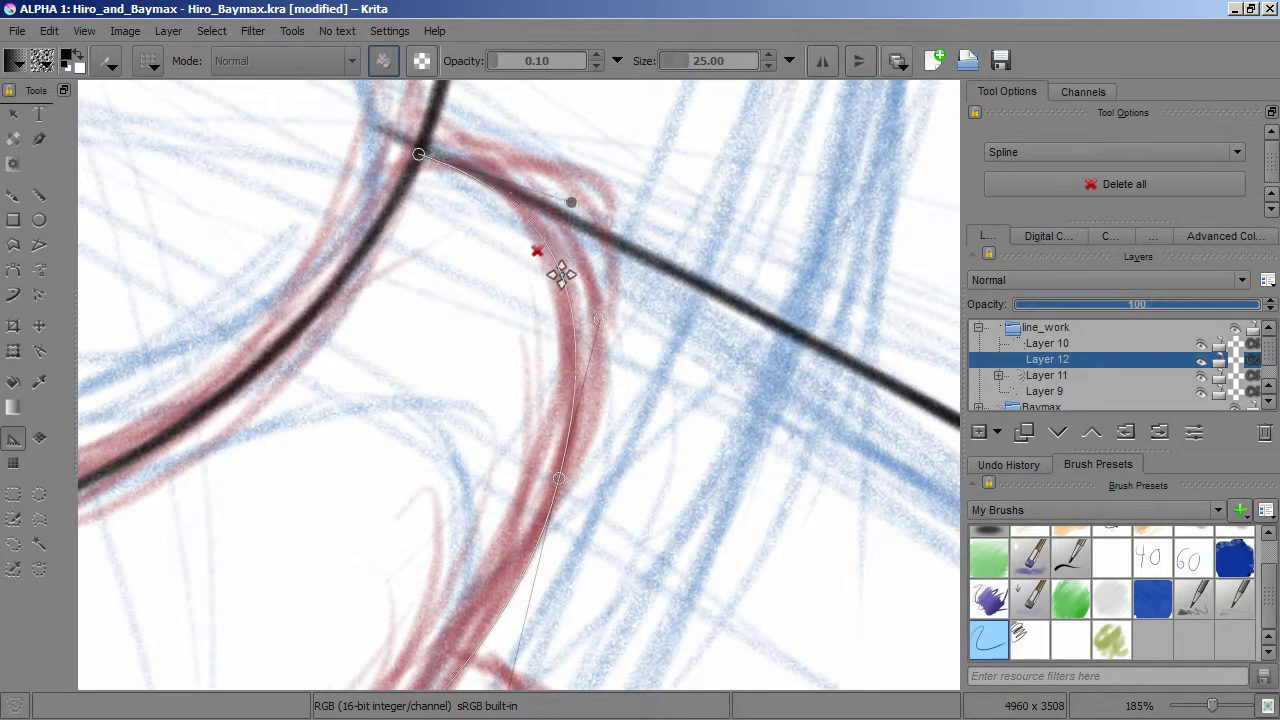
scroll(568, 200, down, 4)
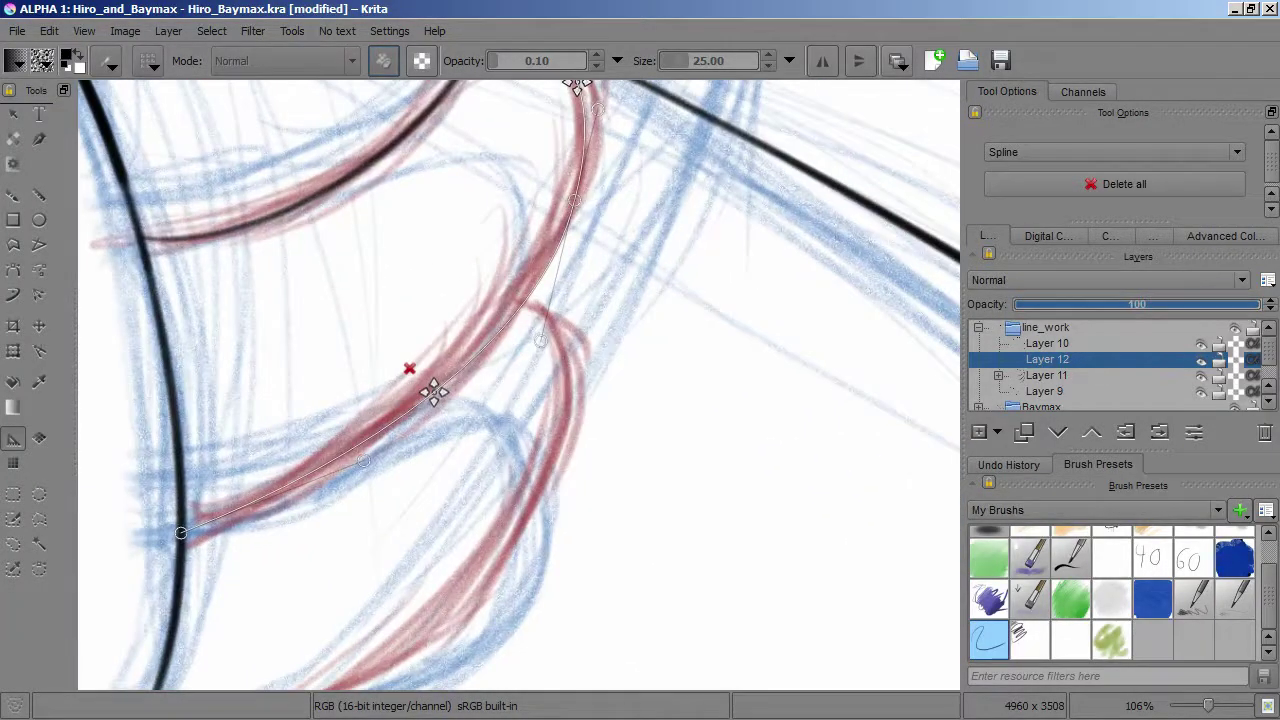
drag(363, 460, 350, 505)
scroll(350, 505, down, 4)
scroll(532, 478, up, 4)
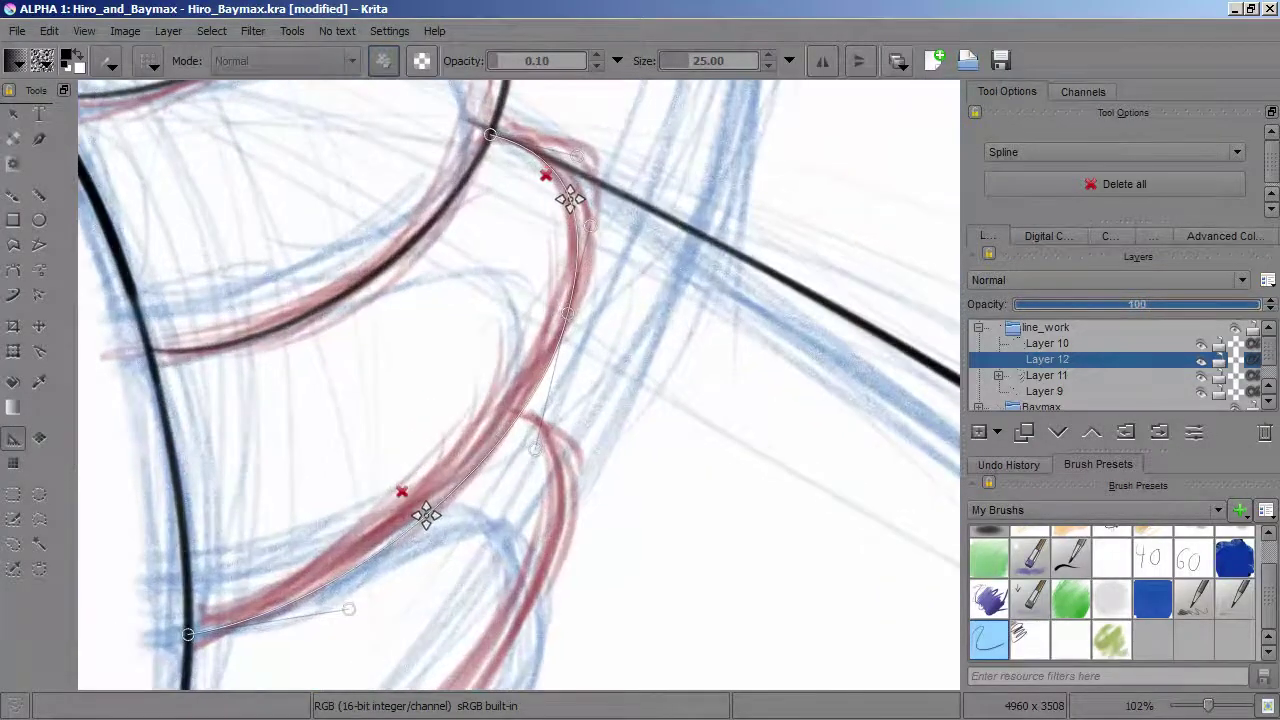
Step: Ink the second finger's outline from its tip to the cuff edge along the spline assistants
key(b)
mouse_move(492, 135)
mouse_down()
mouse_move(550, 380)
mouse_move(257, 560)
mouse_move(195, 630)
mouse_up()
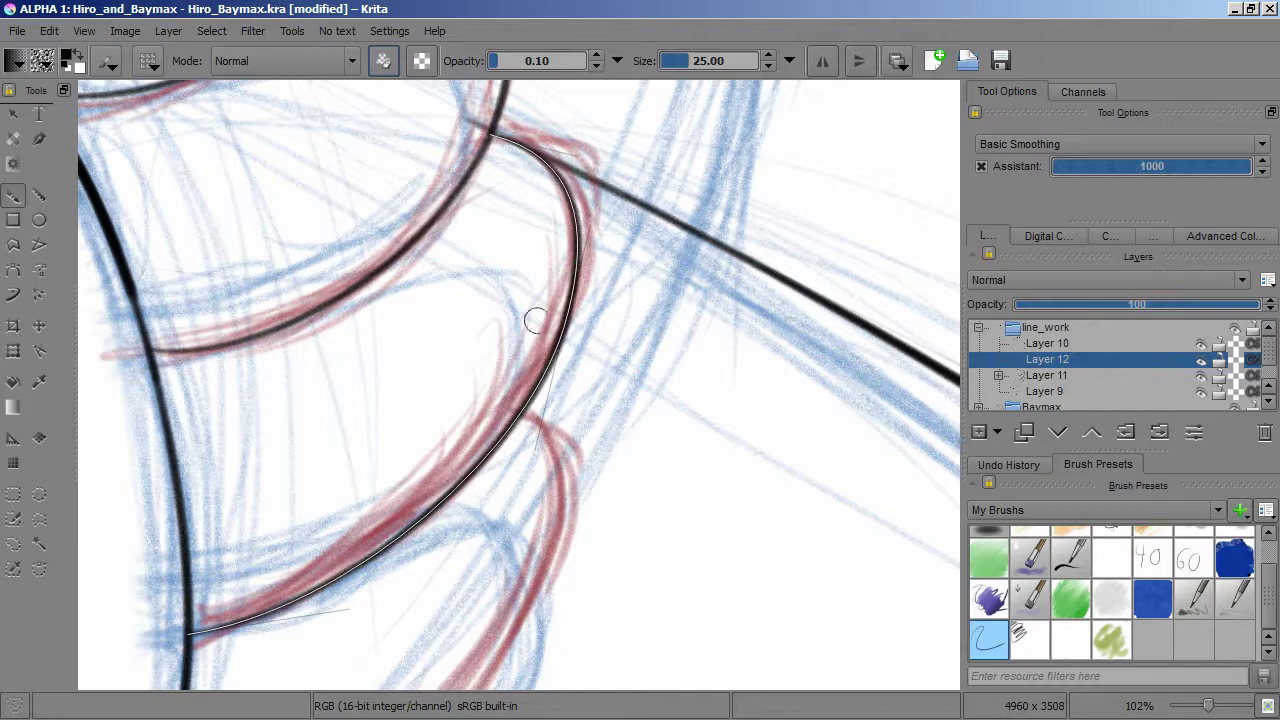
key(ctrl+z)
key(ctrl+shift+z)
drag(534, 490, 560, 355)
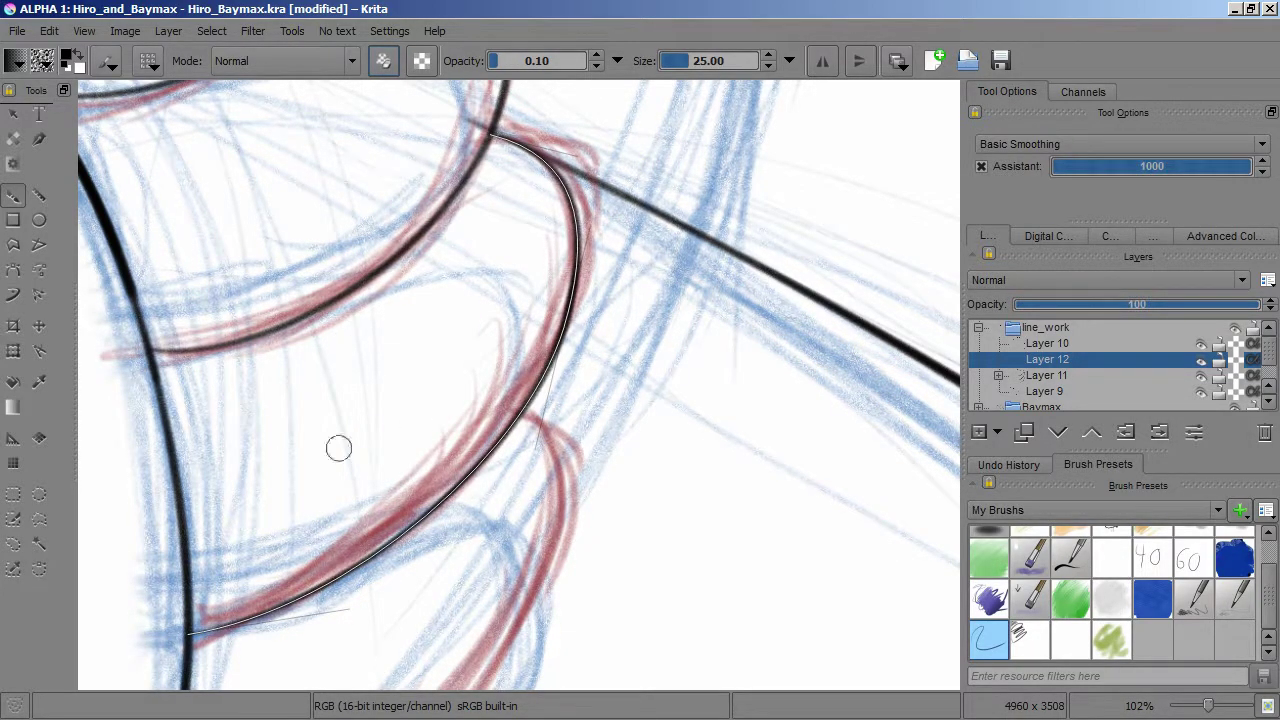
Step: Lay two connected spline assistants along the lowest finger's red outline
key(shift+a)
scroll(423, 514, down, 3)
scroll(423, 514, up, 1)
click(175, 607)
click(545, 296)
click(390, 541)
click(545, 428)
click(559, 287)
Step: Adjust the spline around the lowest finger's tip so it starts on the second finger's ink line and follows the red curve
scroll(589, 189, up, 5)
drag(530, 460, 467, 418)
drag(442, 278, 455, 302)
drag(374, 287, 364, 299)
drag(467, 415, 473, 416)
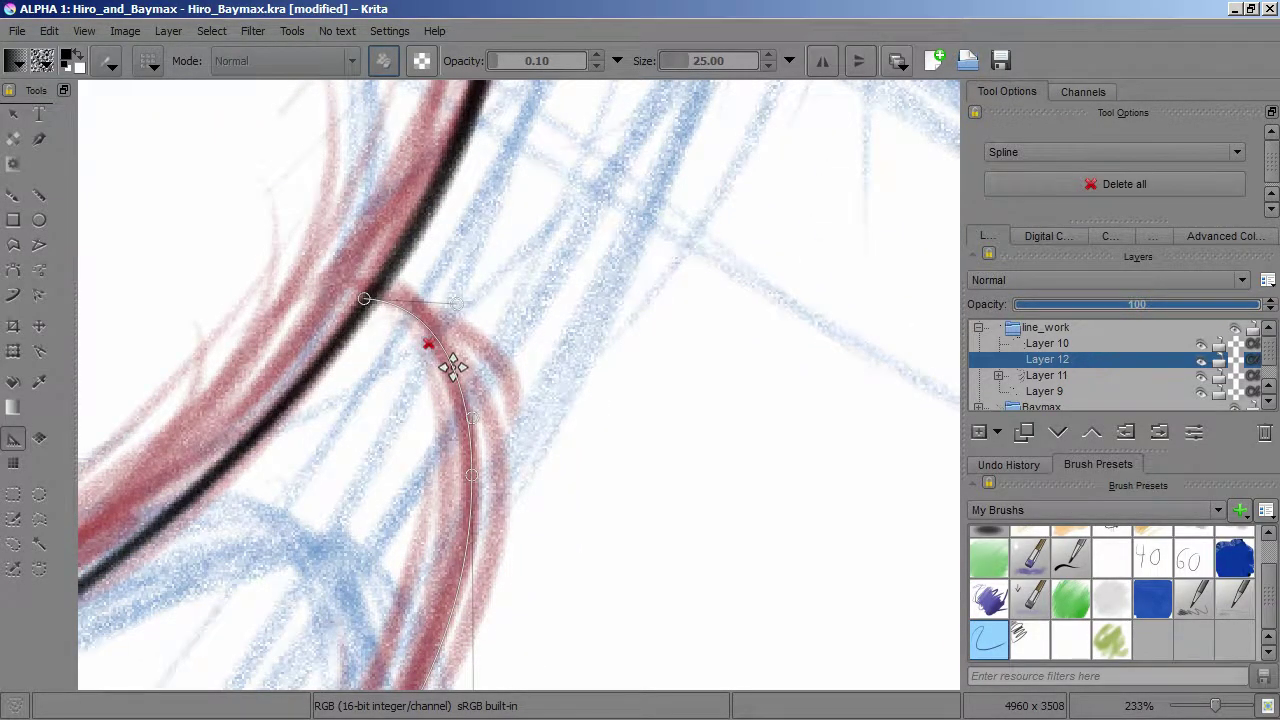
Step: Ink the lowest finger's outline along the spline assistants and remove the assistants
scroll(453, 367, down, 5)
key(b)
mouse_move(515, 250)
mouse_down()
mouse_move(330, 540)
mouse_move(505, 270)
mouse_move(230, 572)
mouse_up()
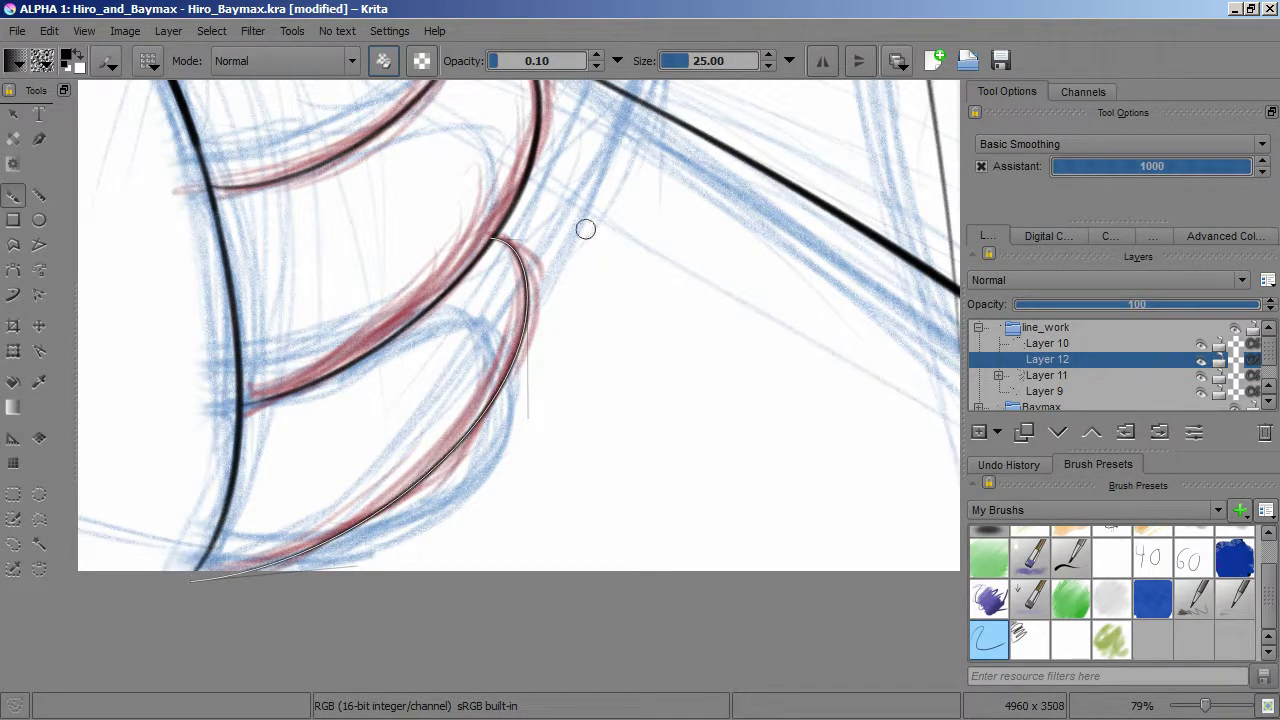
drag(525, 255, 220, 568)
click(13, 438)
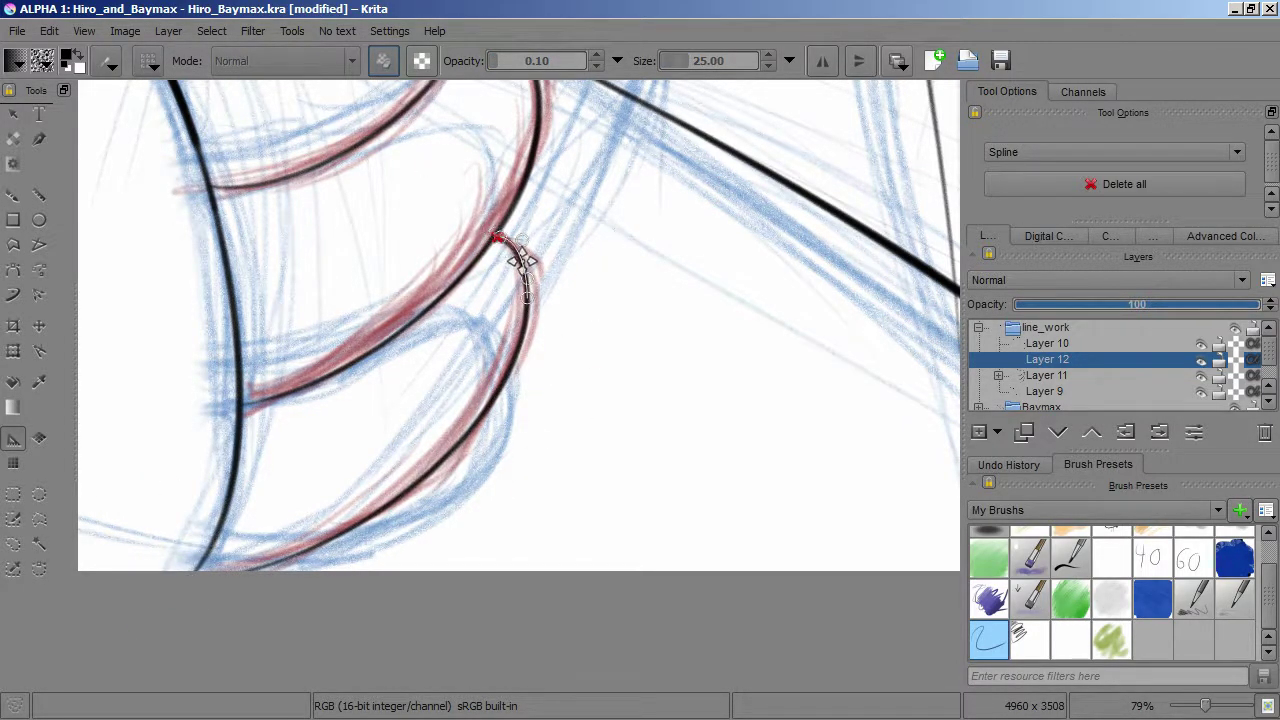
Step: Fit a spline assistant to the raised arm's outer edge, from the shoulder line down towards the elbow
scroll(464, 432, up, 3)
scroll(464, 432, down, 5)
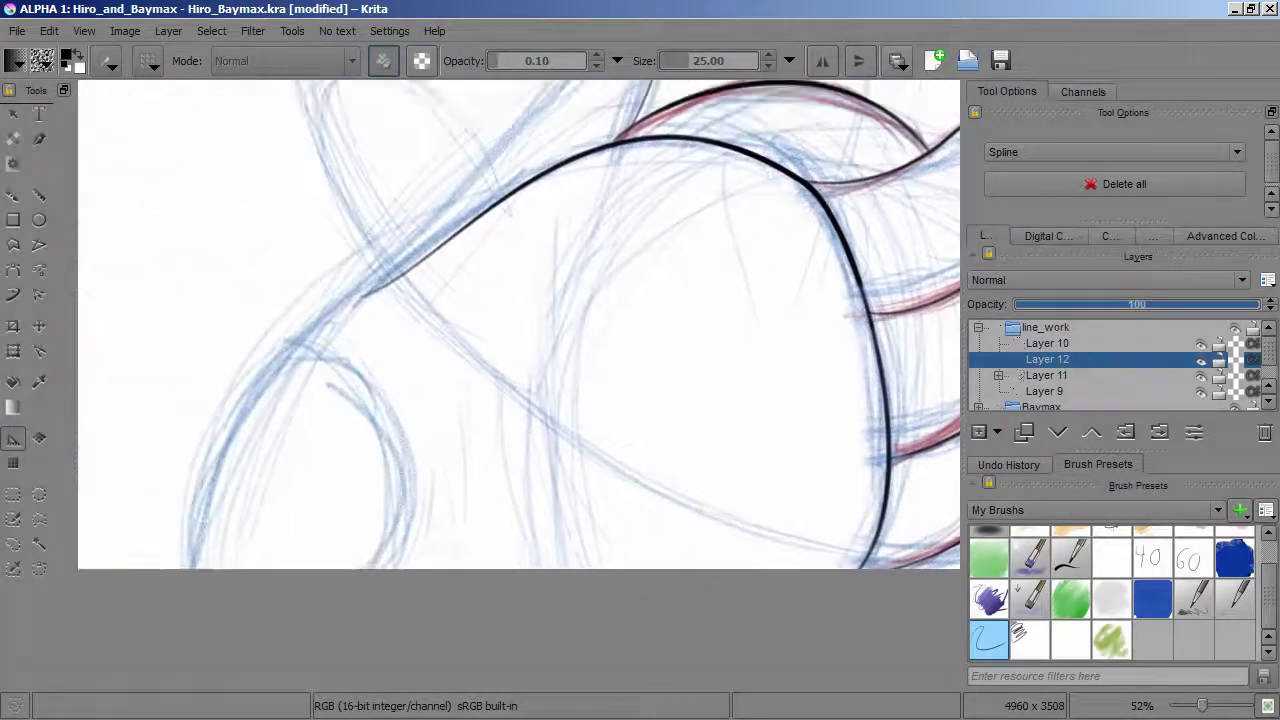
scroll(464, 432, down, 3)
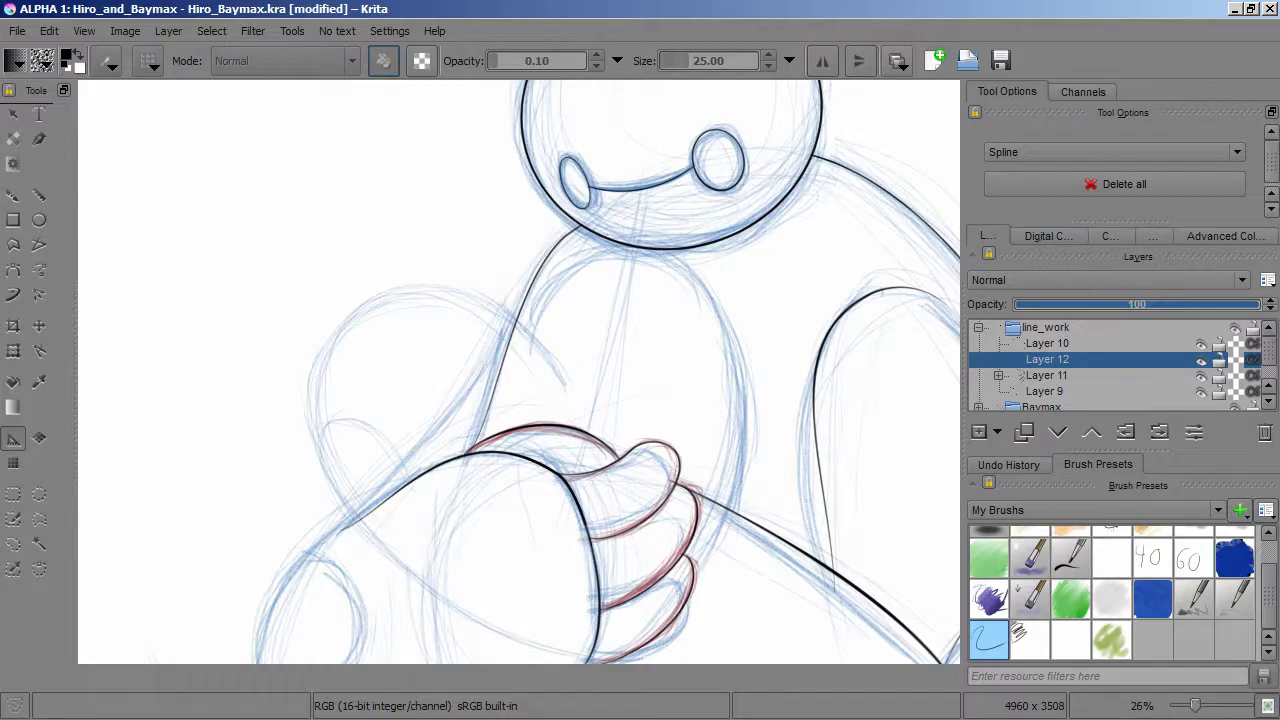
scroll(464, 432, up, 5)
scroll(464, 432, down, 3)
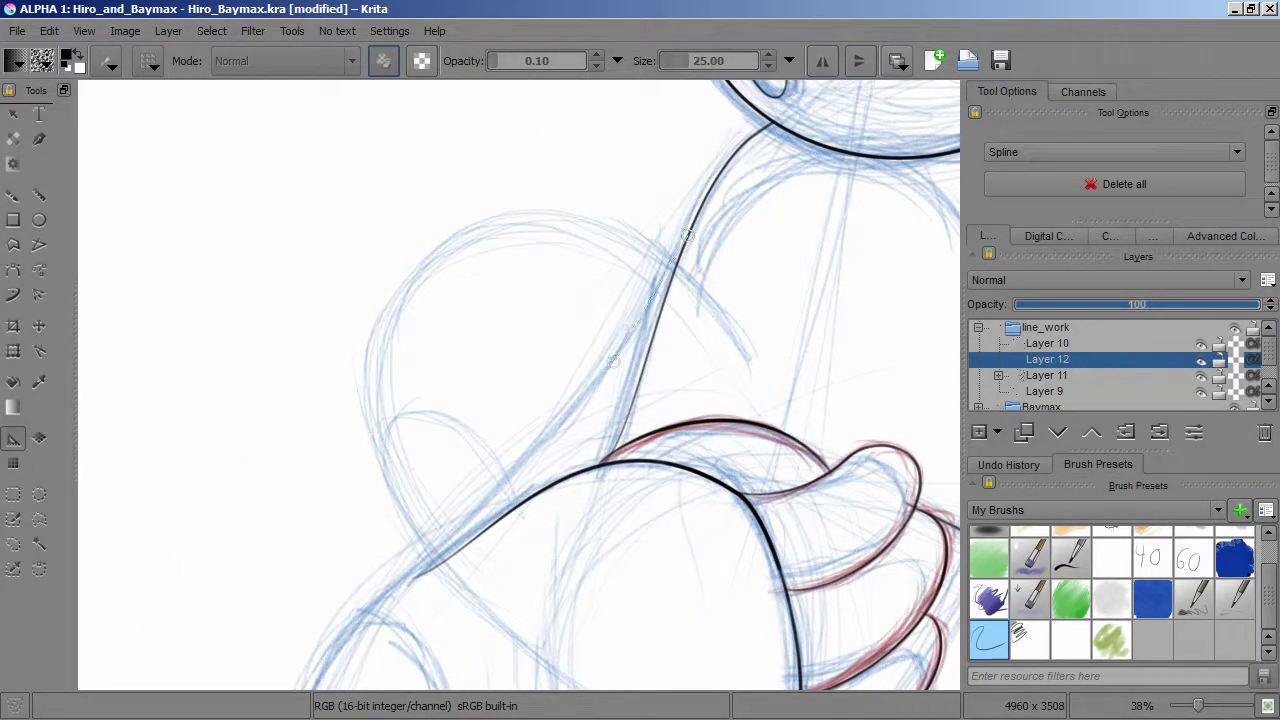
scroll(594, 457, up, 3)
scroll(594, 457, down, 3)
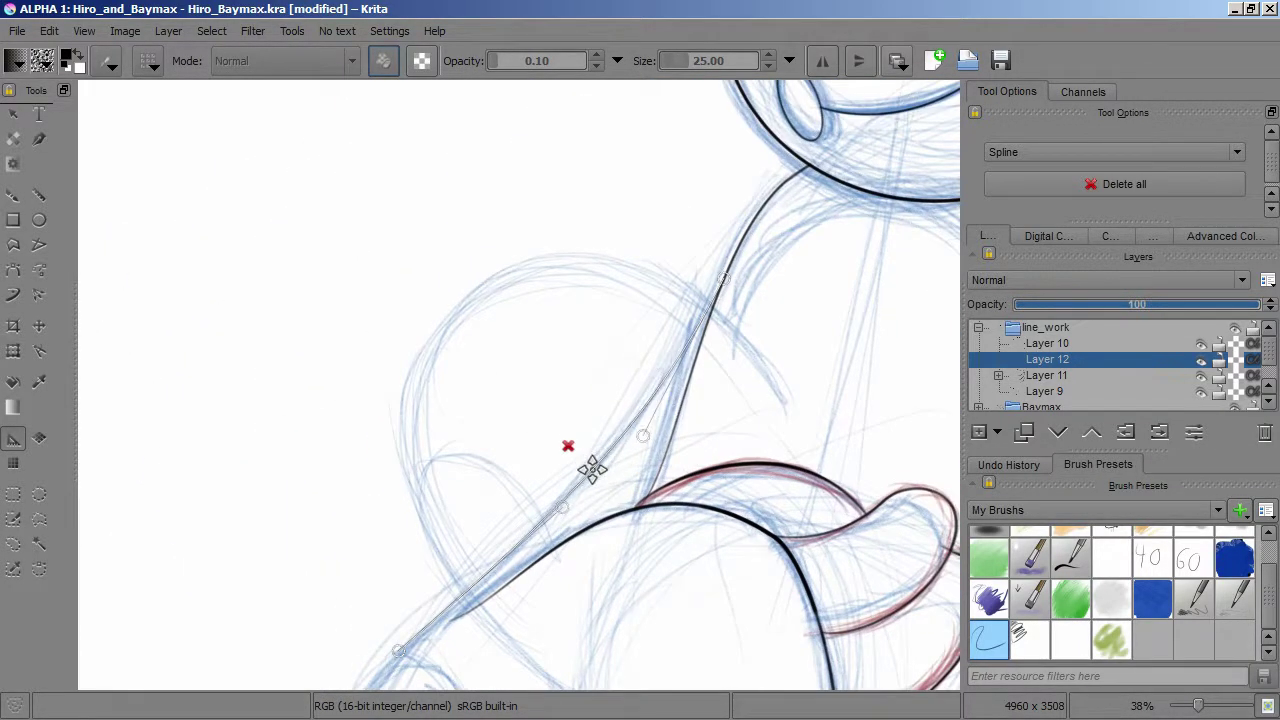
Step: Continue the arm's outer edge with a second spline assistant curving around the elbow past the canvas's lower edge
scroll(592, 470, up, 2)
click(515, 557)
click(497, 392)
click(455, 502)
scroll(494, 443, down, 3)
Step: Ink the arm's outer edge from the shoulder line around the elbow along the splines, and remove the assistants
key(b)
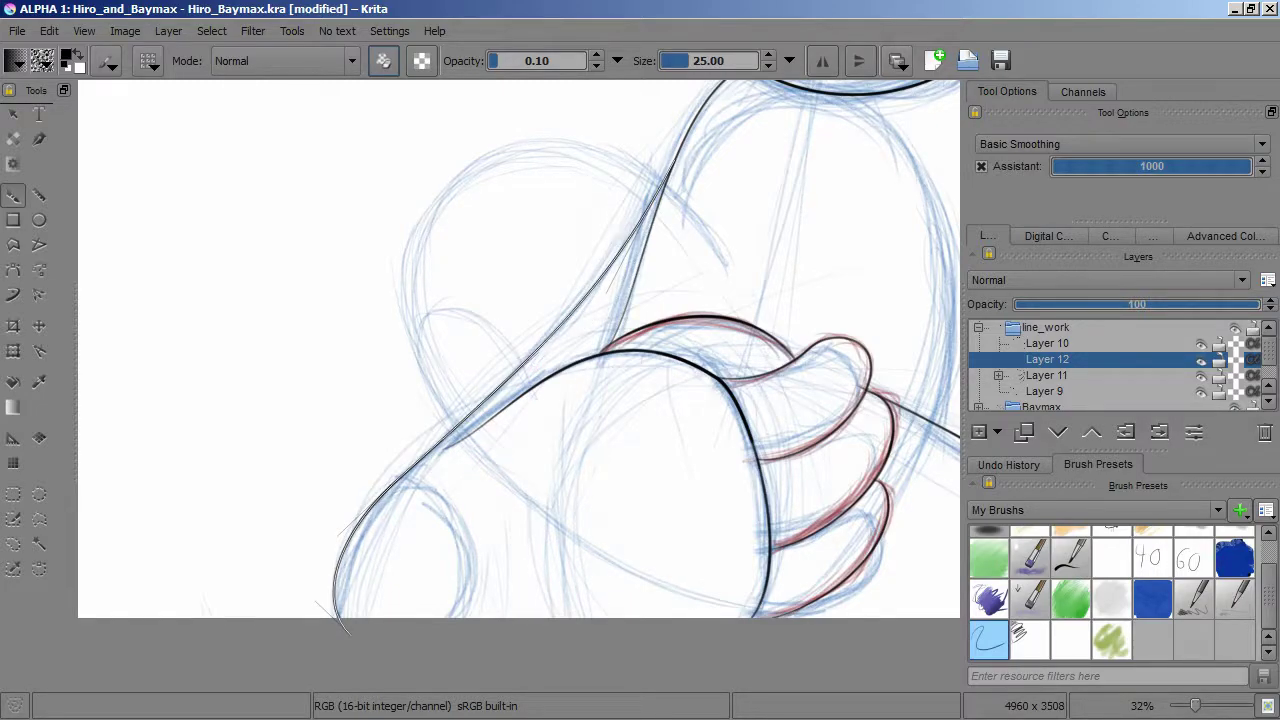
click(13, 437)
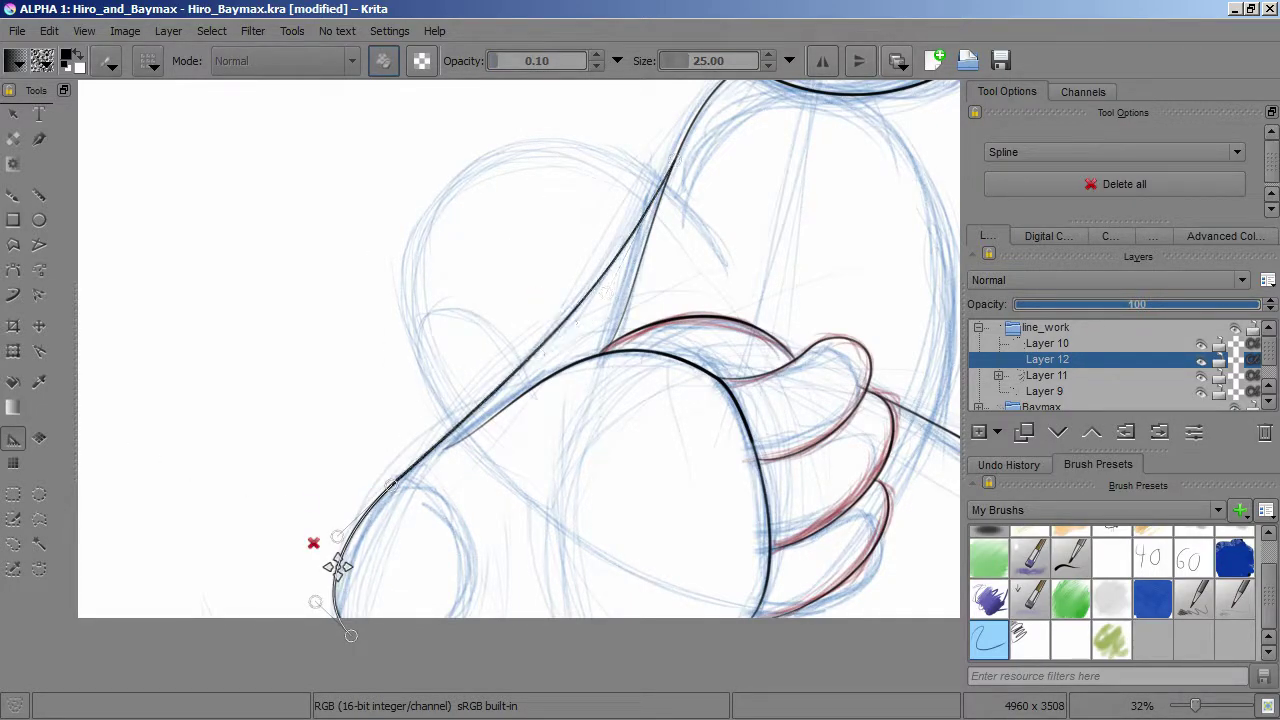
scroll(519, 349, up, 4)
Step: Place an ellipse assistant over the rounded sketch shape inside the elbow
scroll(519, 340, down, 5)
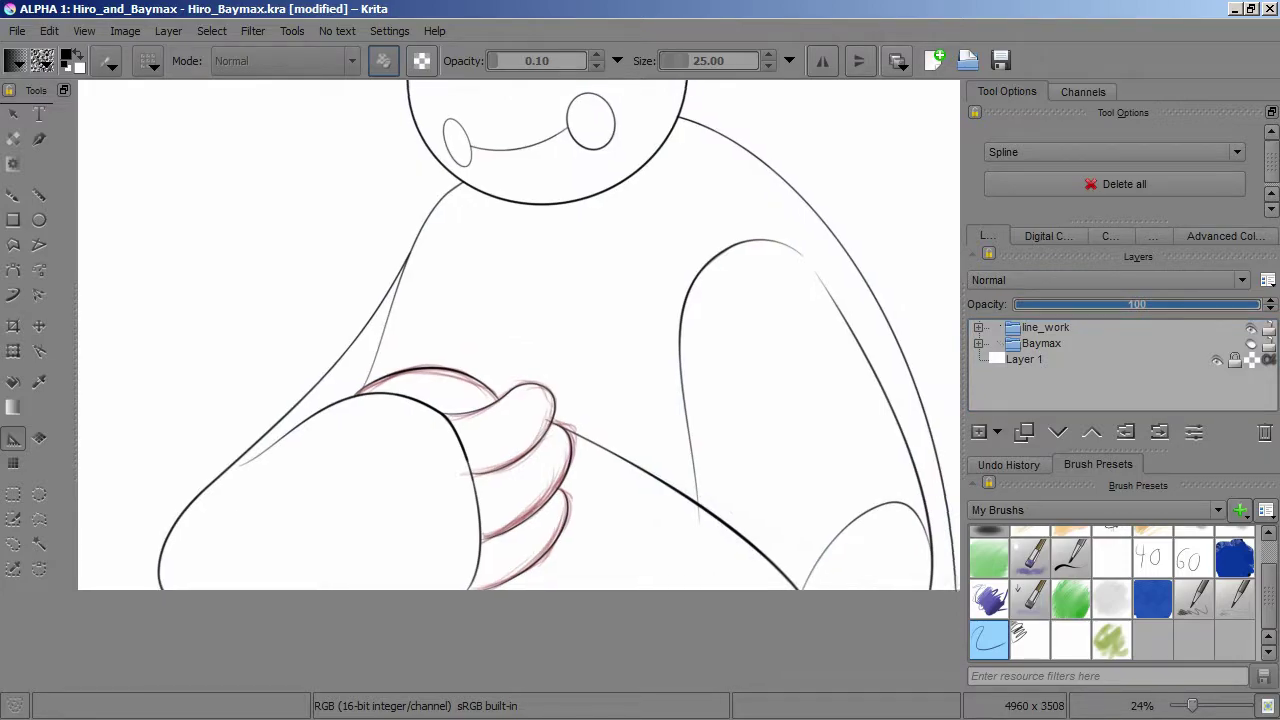
scroll(506, 385, down, 3)
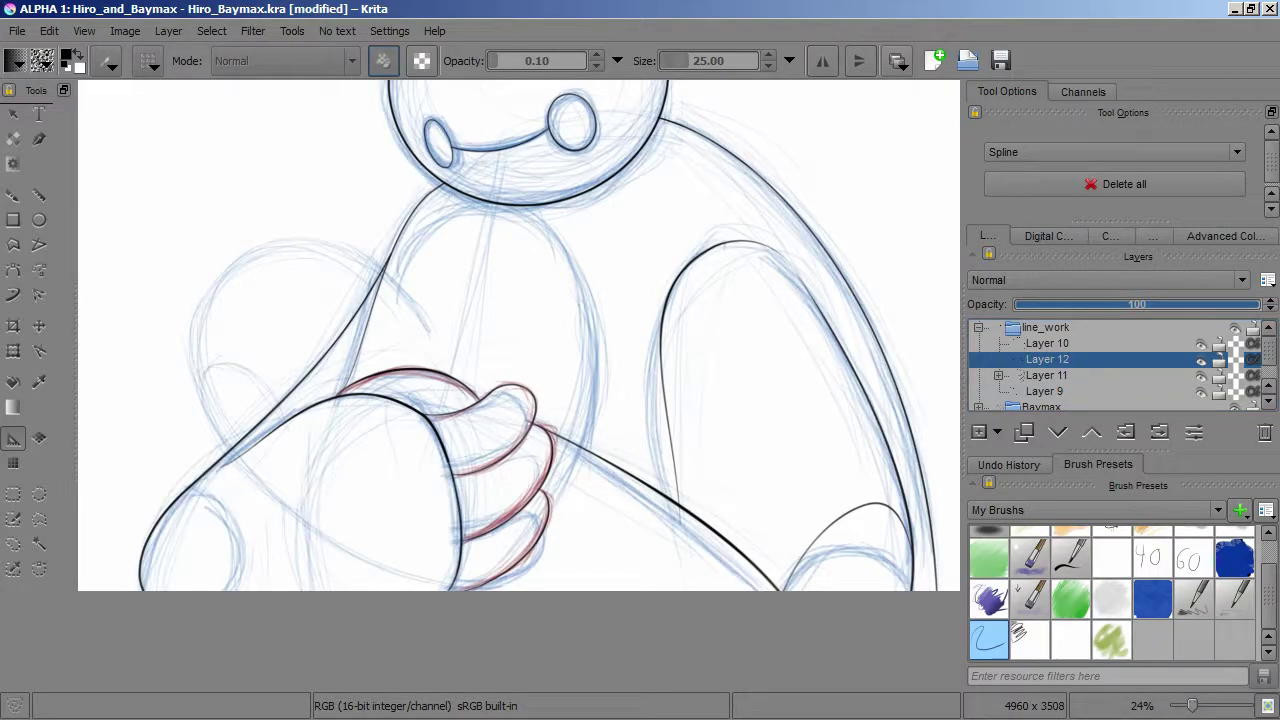
scroll(450, 450, up, 5)
click(1113, 152)
click(1010, 153)
click(105, 511)
click(541, 425)
click(355, 629)
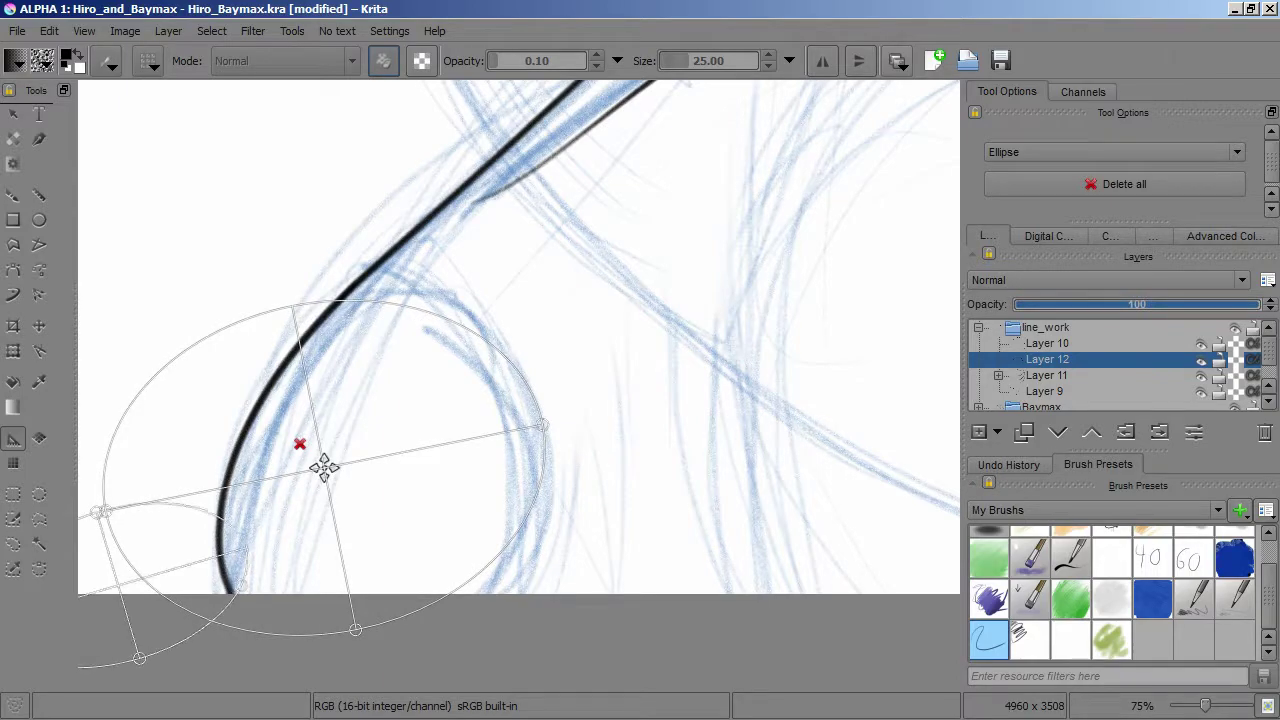
Step: Reshape the ellipse assistant so its edge follows the curved sketch line inside the elbow
drag(105, 511, 110, 590)
drag(350, 624, 383, 668)
drag(541, 425, 514, 365)
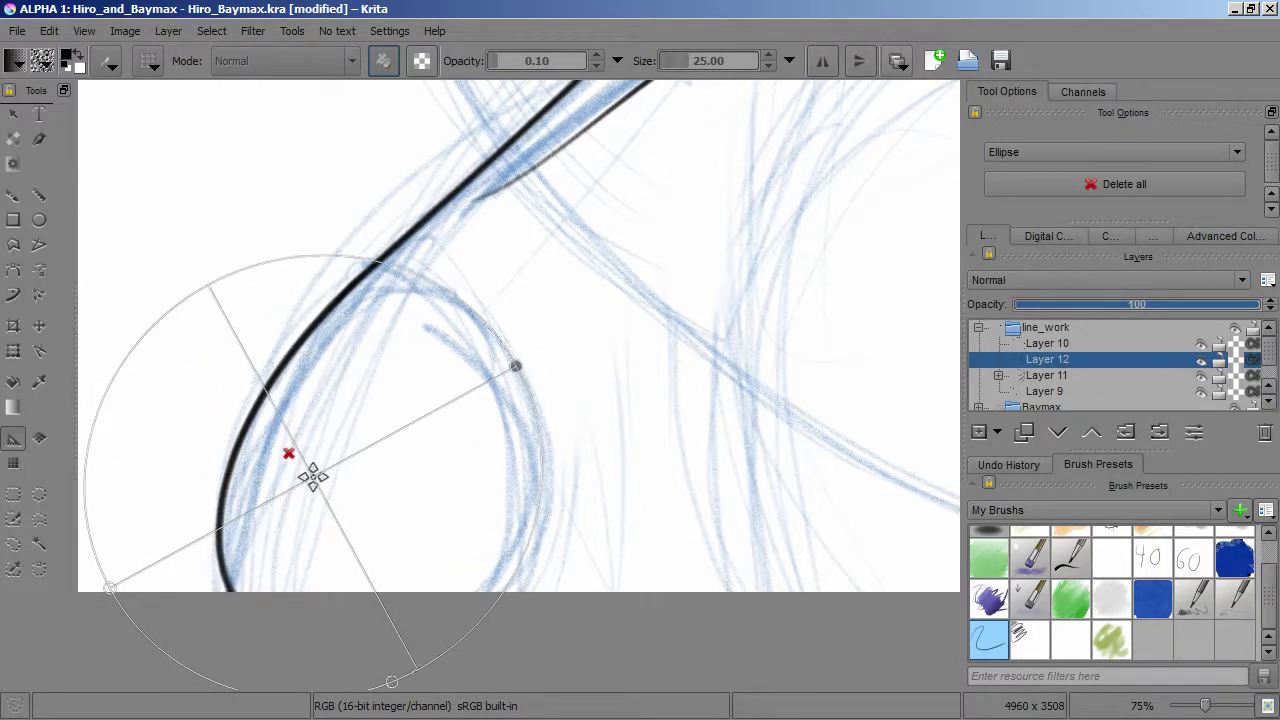
drag(110, 590, 149, 627)
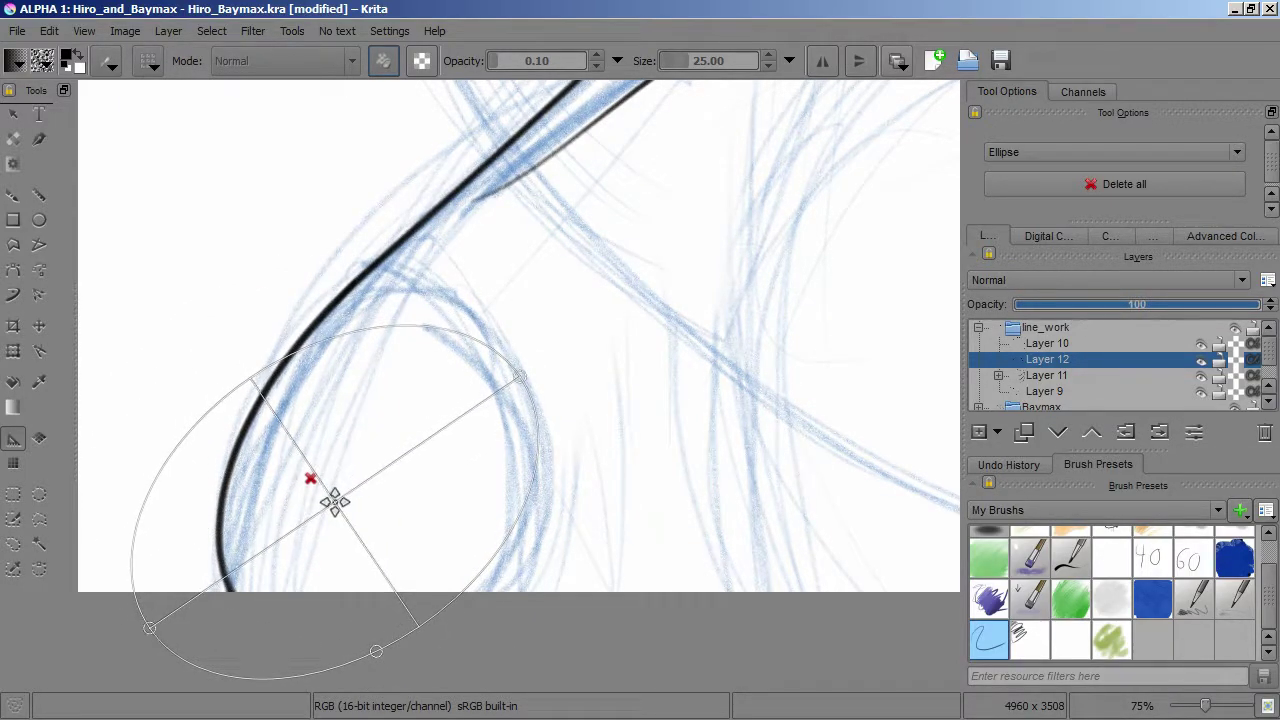
drag(376, 651, 397, 677)
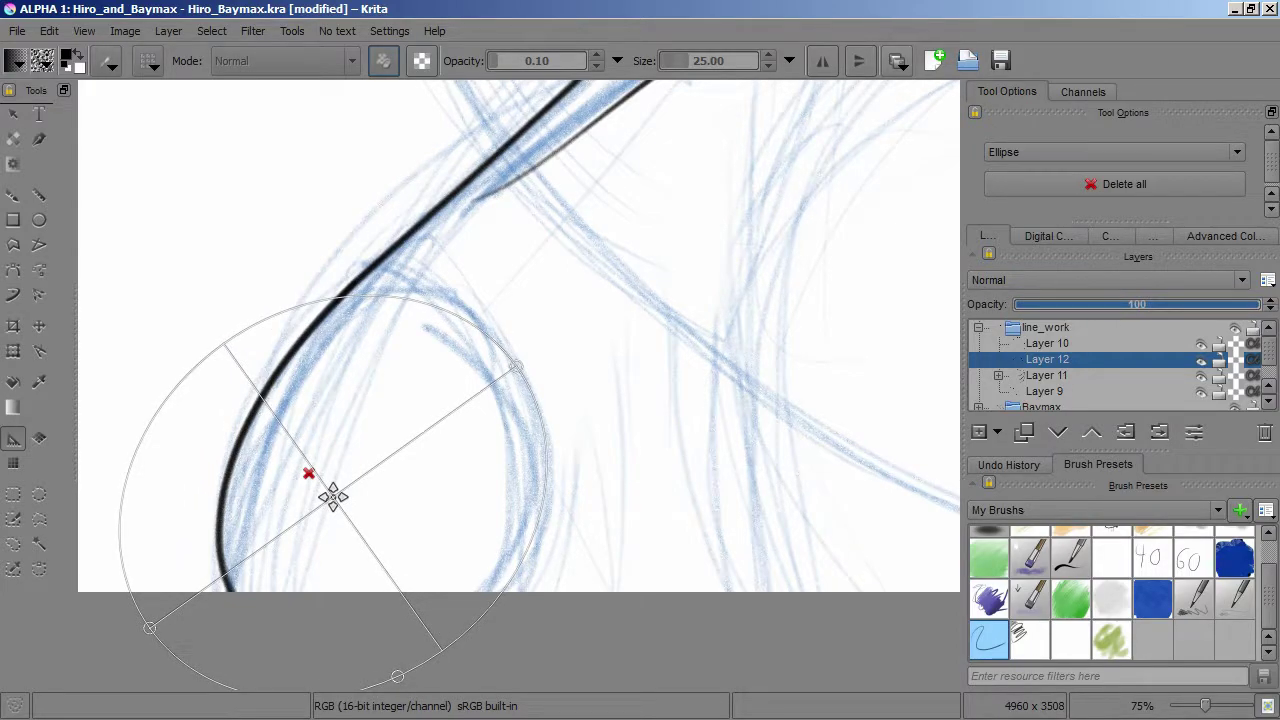
Step: Ink the curve inside the elbow along the ellipse assistant and remove the assistant
key(b)
mouse_move(534, 557)
mouse_down()
mouse_move(510, 360)
mouse_move(540, 450)
mouse_move(527, 387)
mouse_move(520, 584)
mouse_up()
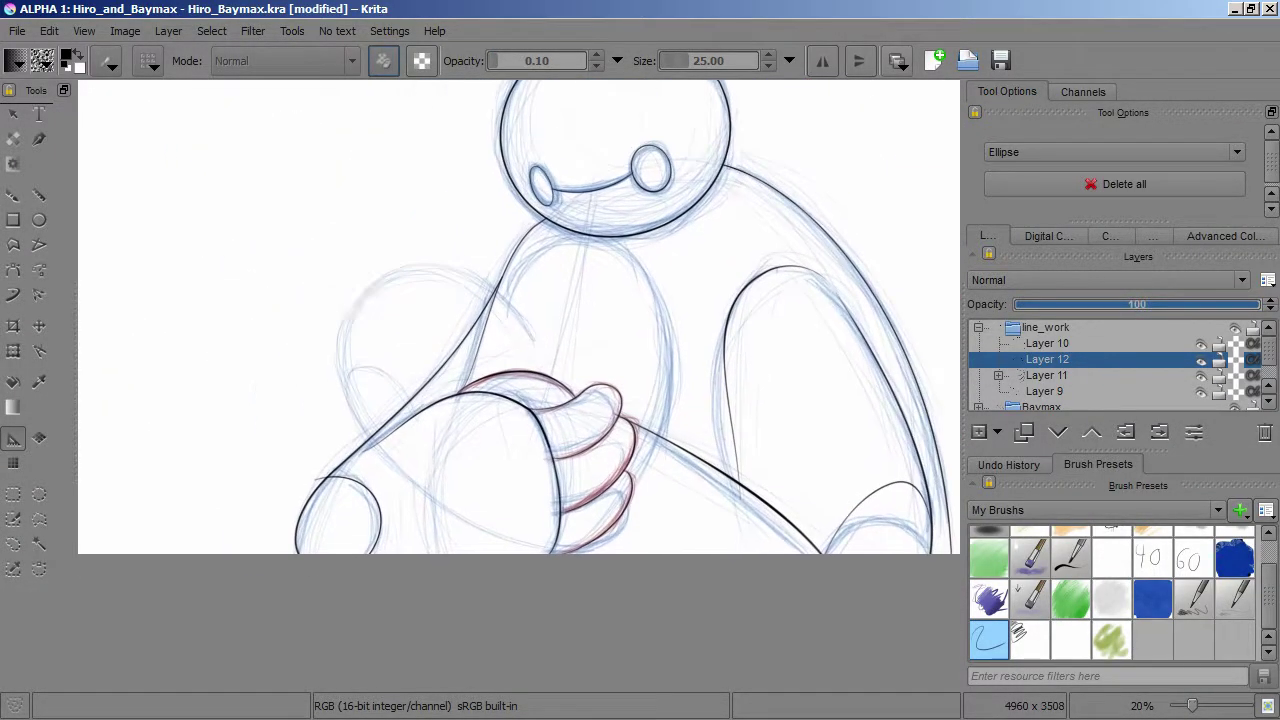
scroll(519, 345, up, 2)
scroll(519, 374, up, 1)
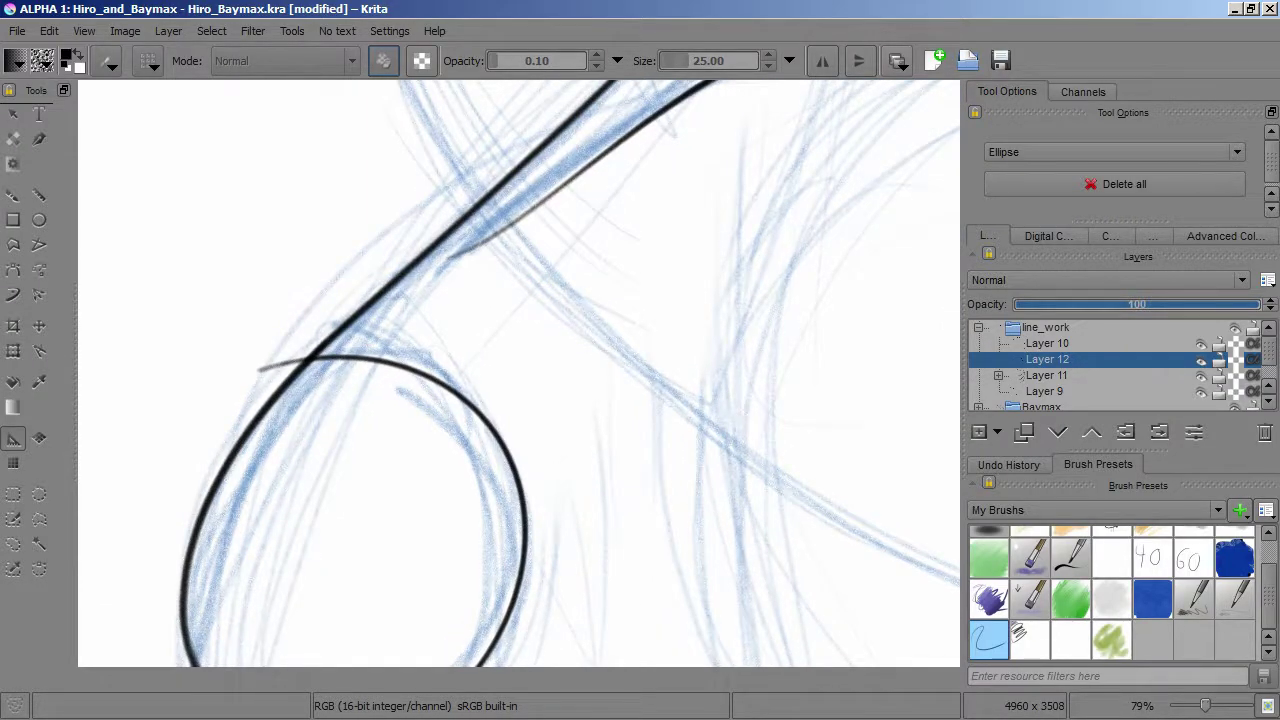
scroll(519, 374, down, 5)
Step: Add a new layer group above Layer 10 in line_work and create an empty paint layer inside it
key(ctrl+g)
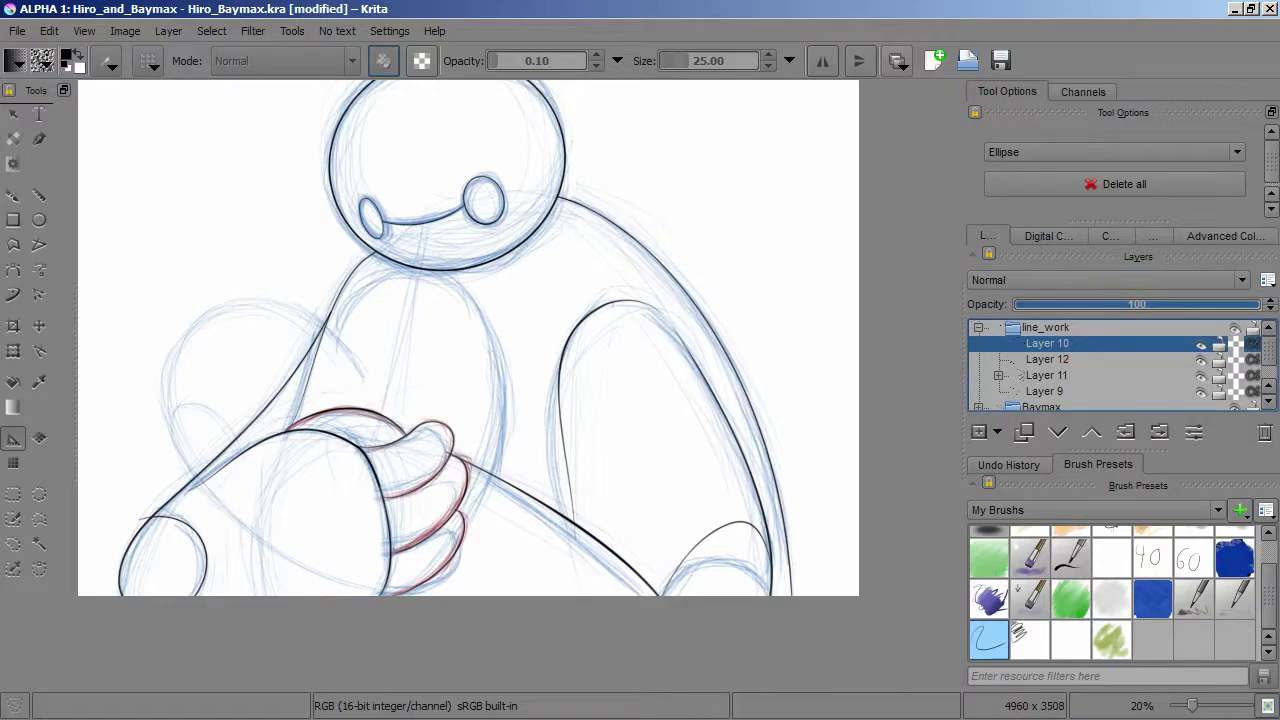
key(Insert)
scroll(519, 385, up, 2)
scroll(339, 360, up, 2)
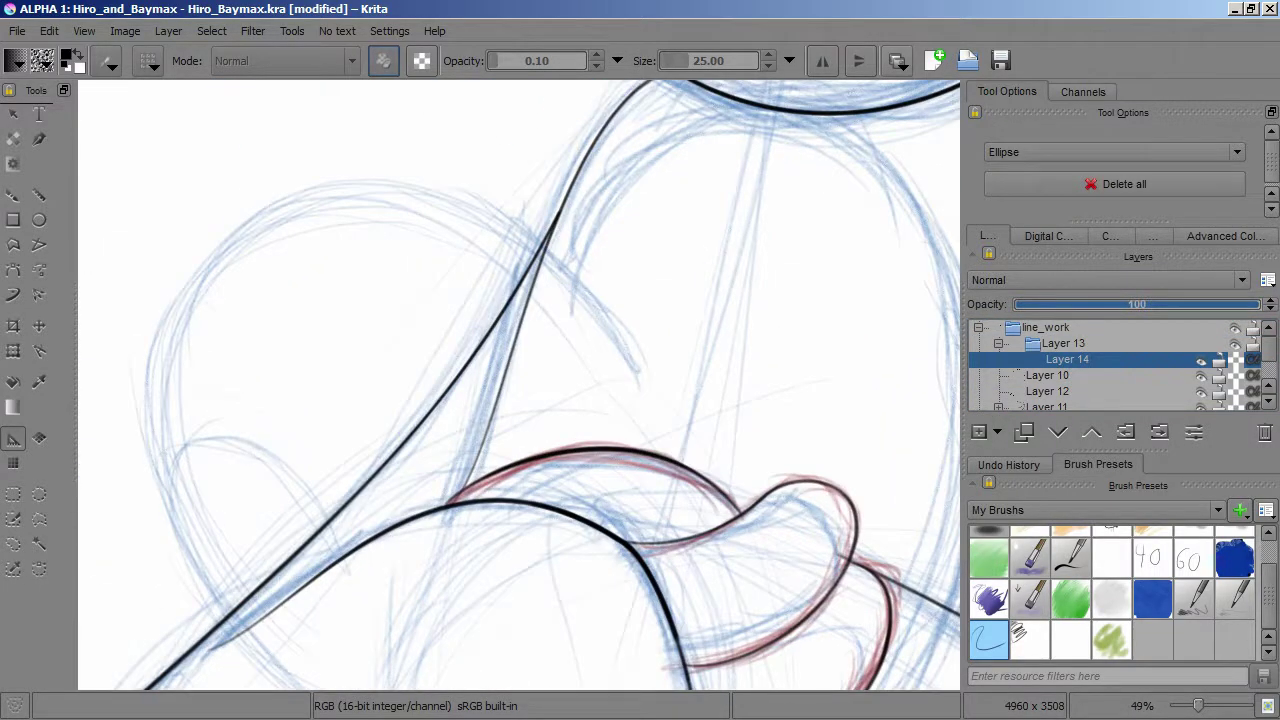
drag(230, 605, 272, 212)
click(260, 417)
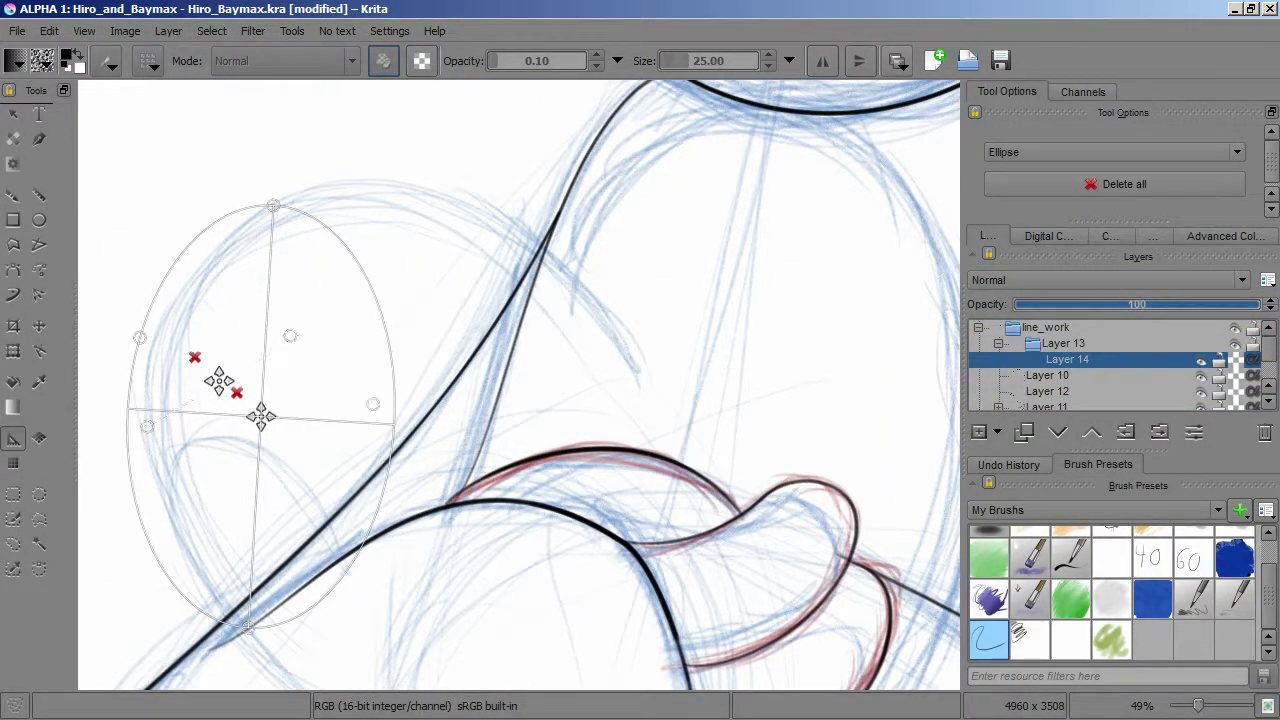
click(195, 357)
Step: Fit two connected spline assistants to the large round sketch outline behind the raised arm
click(1113, 152)
click(1010, 172)
click(272, 208)
click(120, 284)
drag(100, 406, 100, 500)
drag(272, 208, 638, 380)
click(342, 167)
click(518, 146)
drag(342, 167, 342, 173)
drag(120, 283, 123, 295)
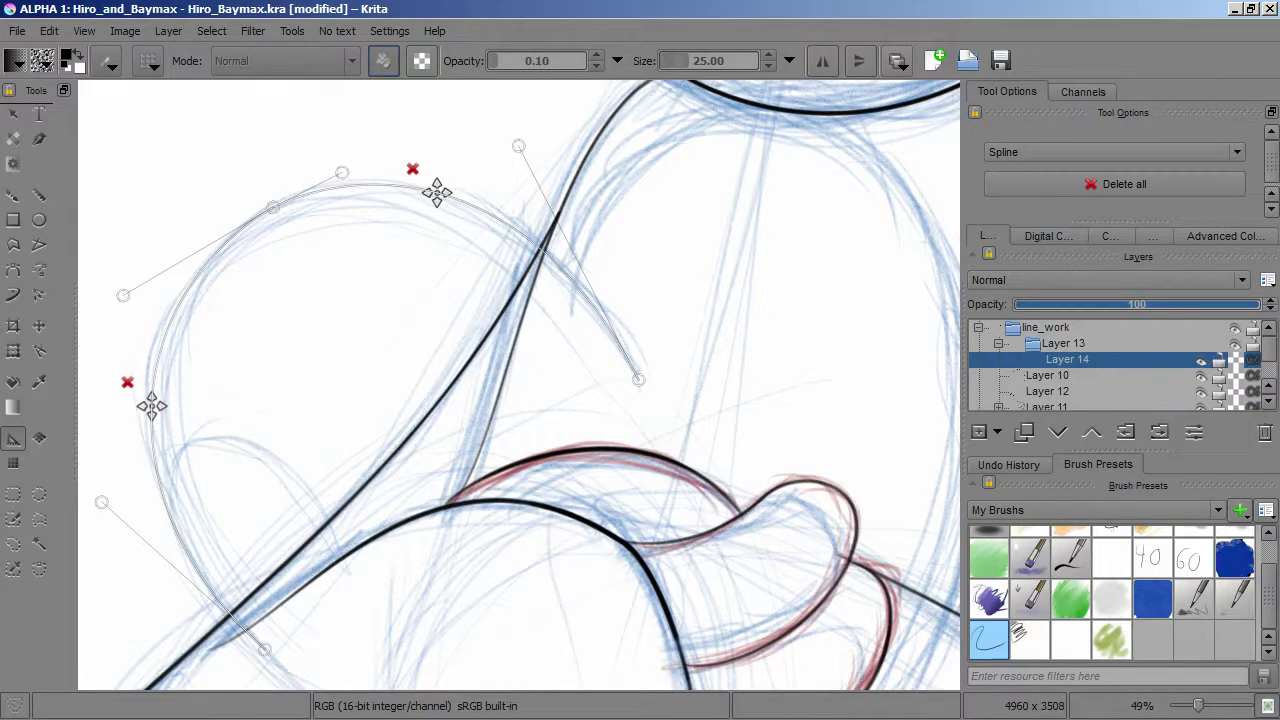
Step: Ink the large round outline behind the raised arm along the two splines, and remove the assistants
click(13, 195)
drag(212, 537, 342, 507)
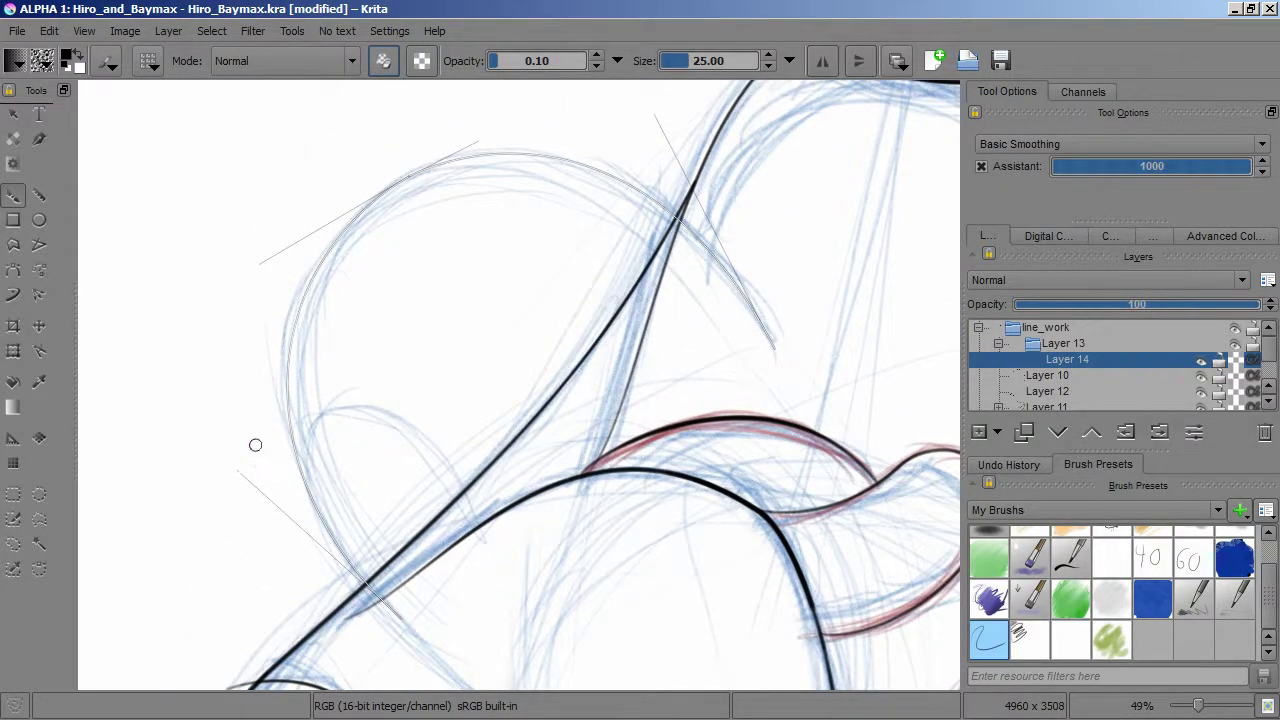
mouse_move(407, 609)
mouse_down()
mouse_move(728, 377)
mouse_move(557, 320)
mouse_move(406, 397)
mouse_move(334, 479)
mouse_move(736, 415)
mouse_up()
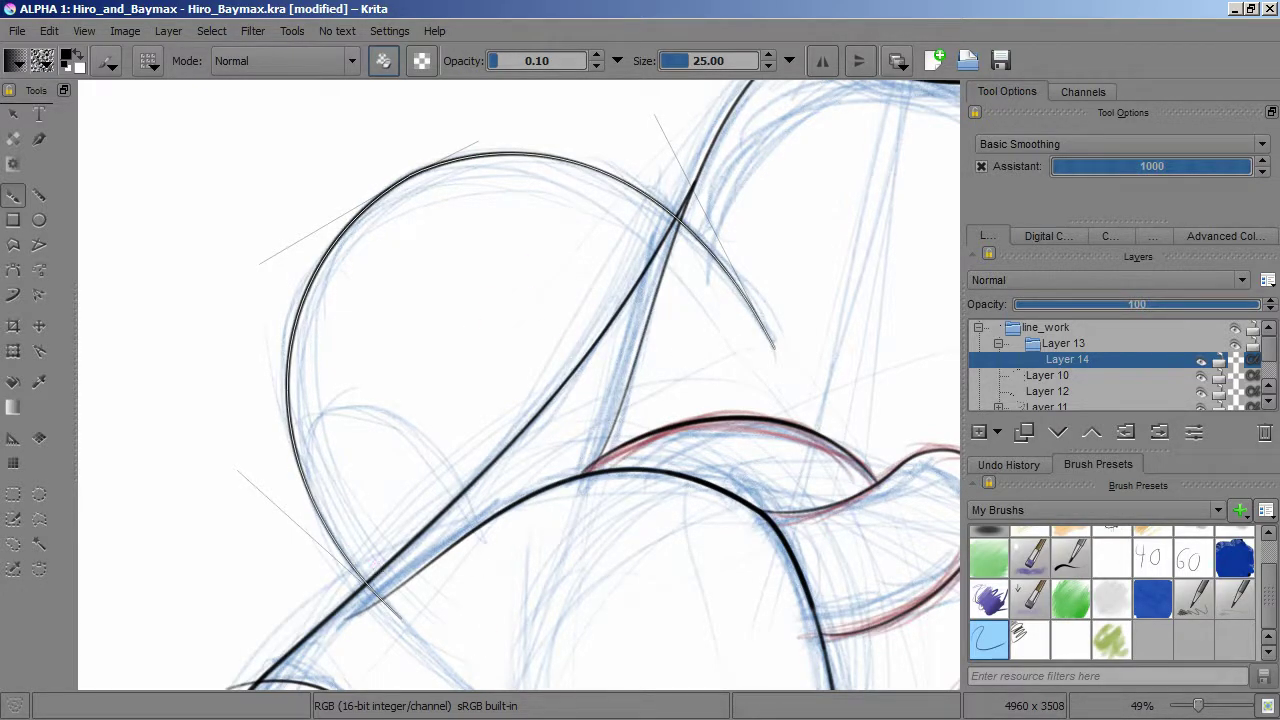
click(13, 438)
click(263, 351)
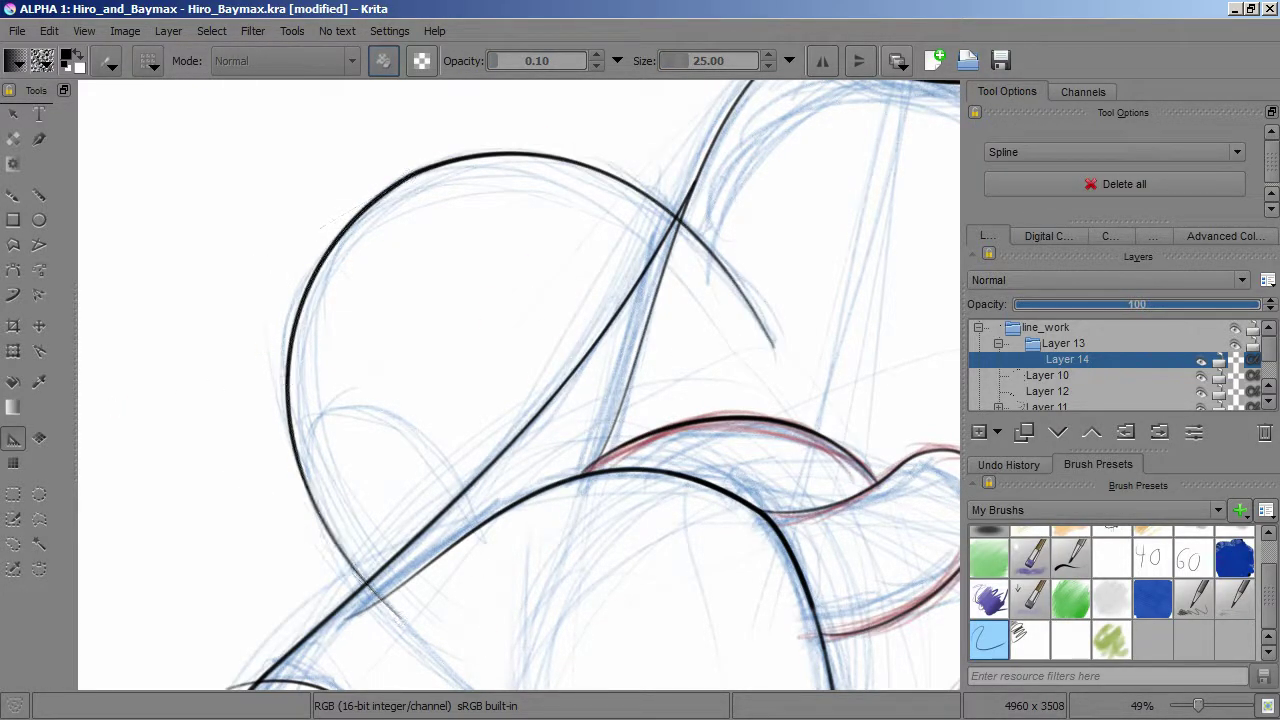
Step: Lay two connected spline assistants along the oval body outline beneath the head
drag(530, 330, 100, 510)
click(270, 423)
click(502, 262)
click(278, 288)
click(402, 235)
drag(450, 400, 320, 295)
click(517, 652)
click(640, 441)
click(487, 167)
Step: Adjust the two splines so they follow the oval body outline, meeting at the underside of the head
scroll(519, 387, up, 2)
drag(476, 263, 500, 201)
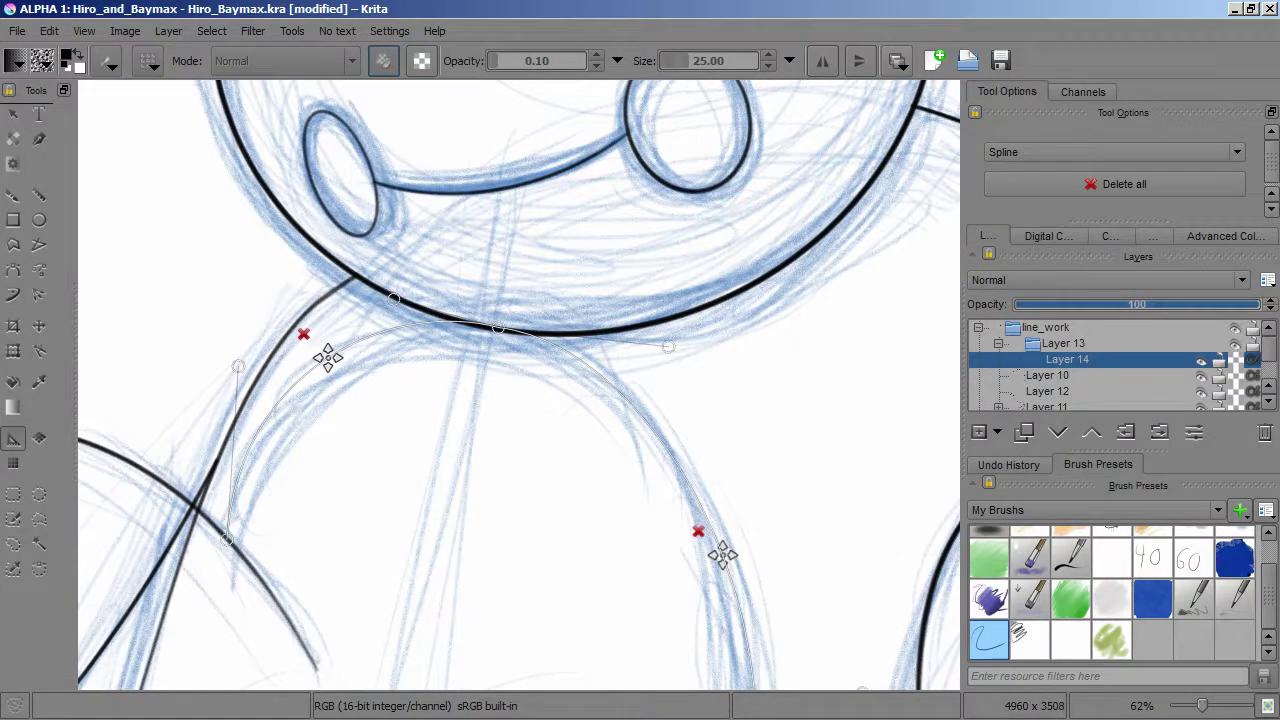
scroll(476, 263, down, 2)
drag(70, 167, 165, 201)
Step: Ink the oval body outline beneath the head along the spline assistants
key(b)
drag(684, 537, 272, 519)
mouse_move(610, 580)
mouse_down()
mouse_move(623, 449)
mouse_move(480, 300)
mouse_move(330, 330)
mouse_up()
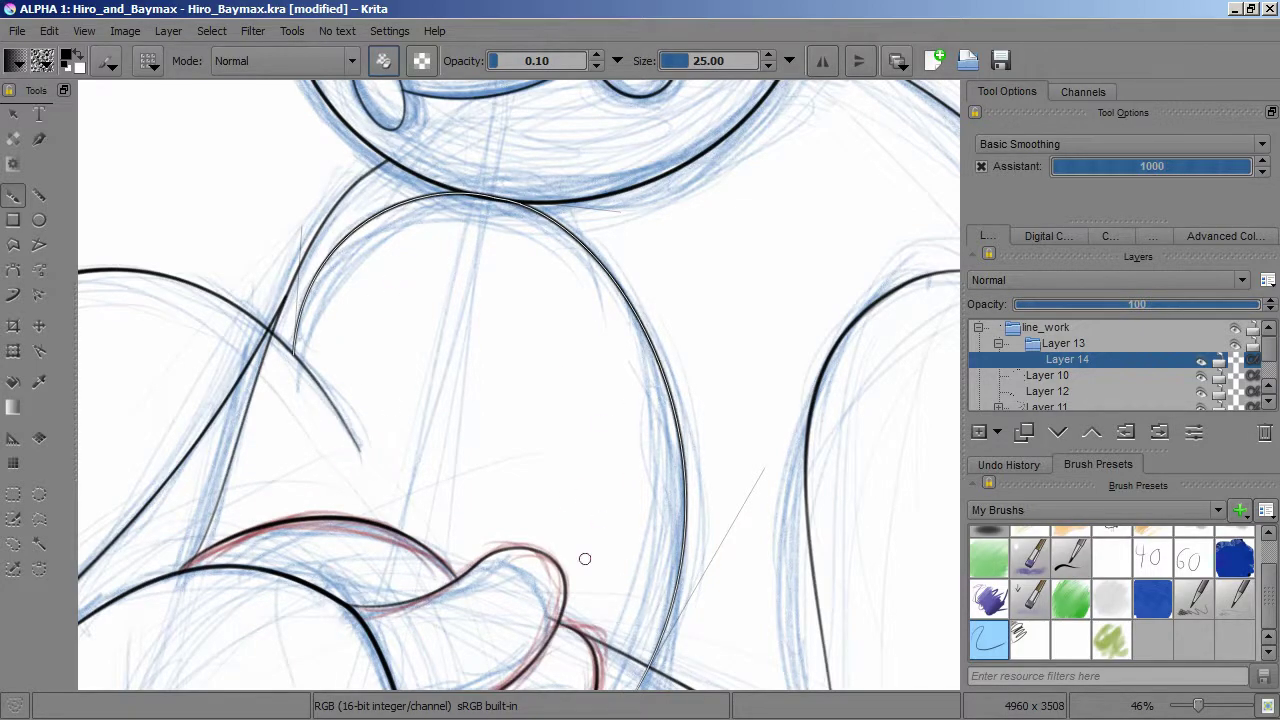
Step: Try to ink the small oval inside the base of the large round outline along an ellipse assistant
key(shift+a)
scroll(366, 214, down, 3)
scroll(228, 430, up, 4)
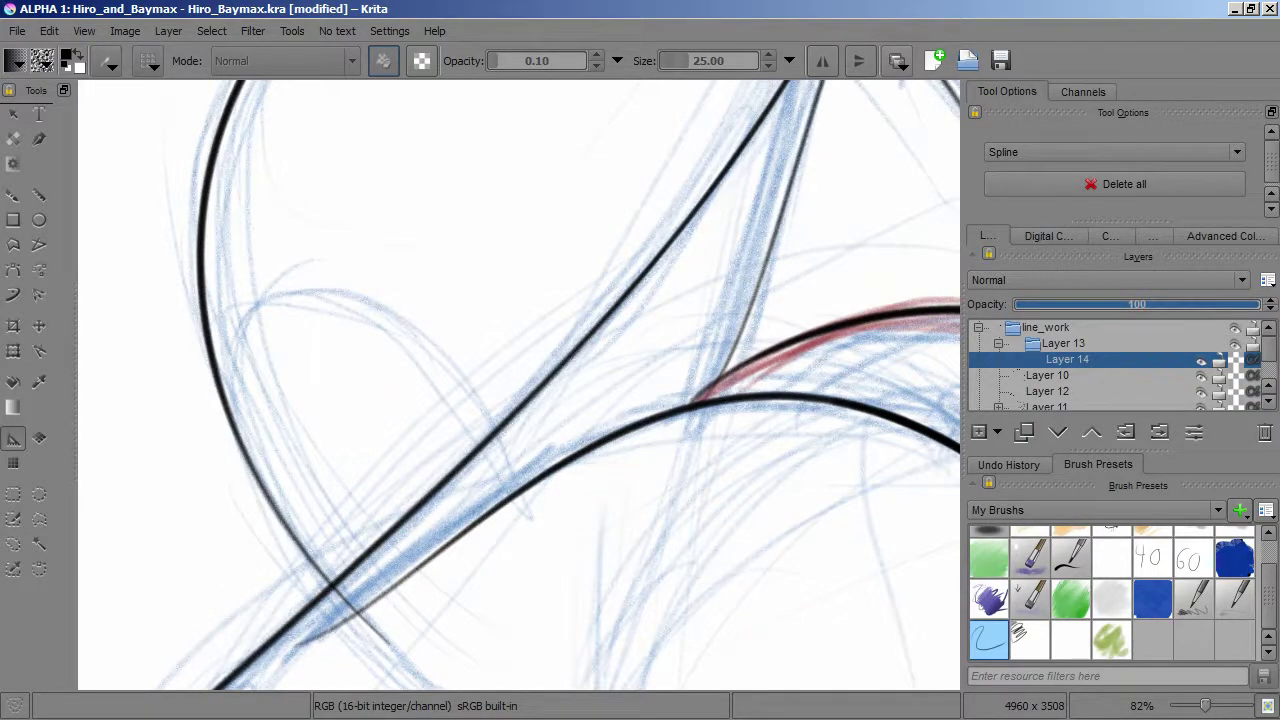
click(1115, 152)
click(1100, 176)
drag(260, 300, 493, 655)
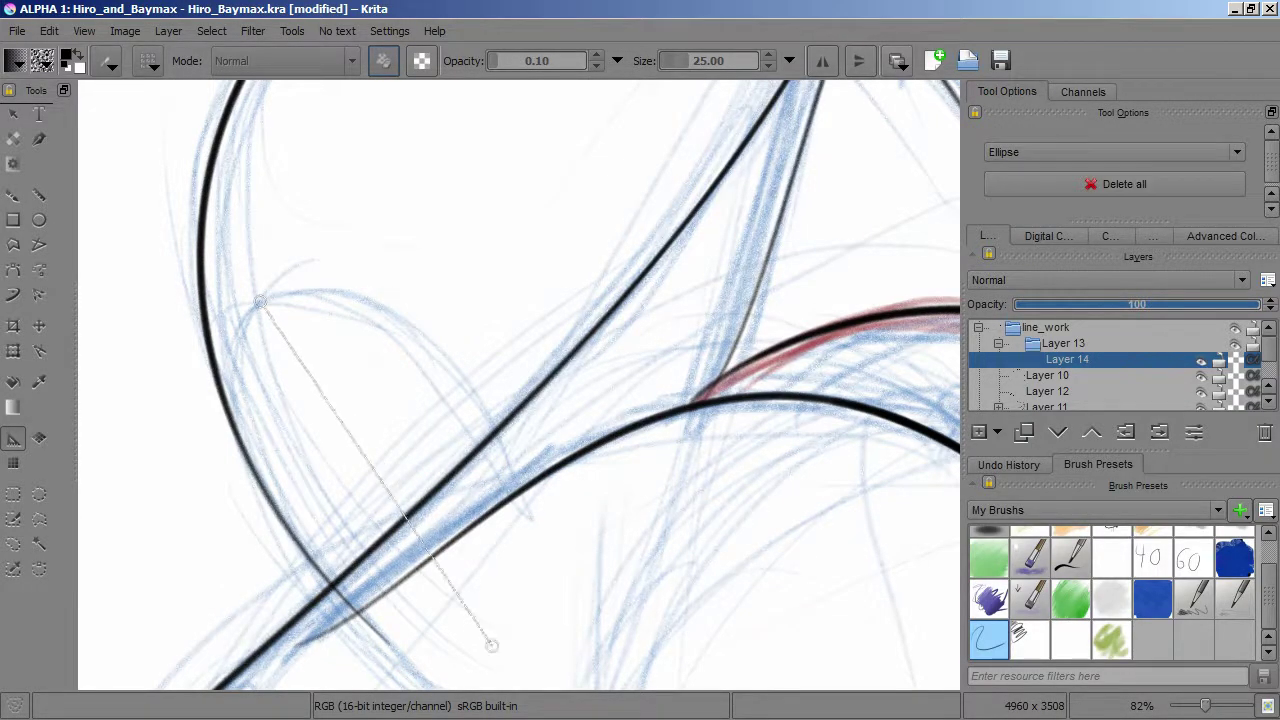
key(b)
mouse_move(240, 430)
mouse_down()
mouse_move(510, 560)
mouse_move(251, 374)
mouse_move(480, 445)
mouse_move(240, 437)
mouse_move(306, 484)
mouse_up()
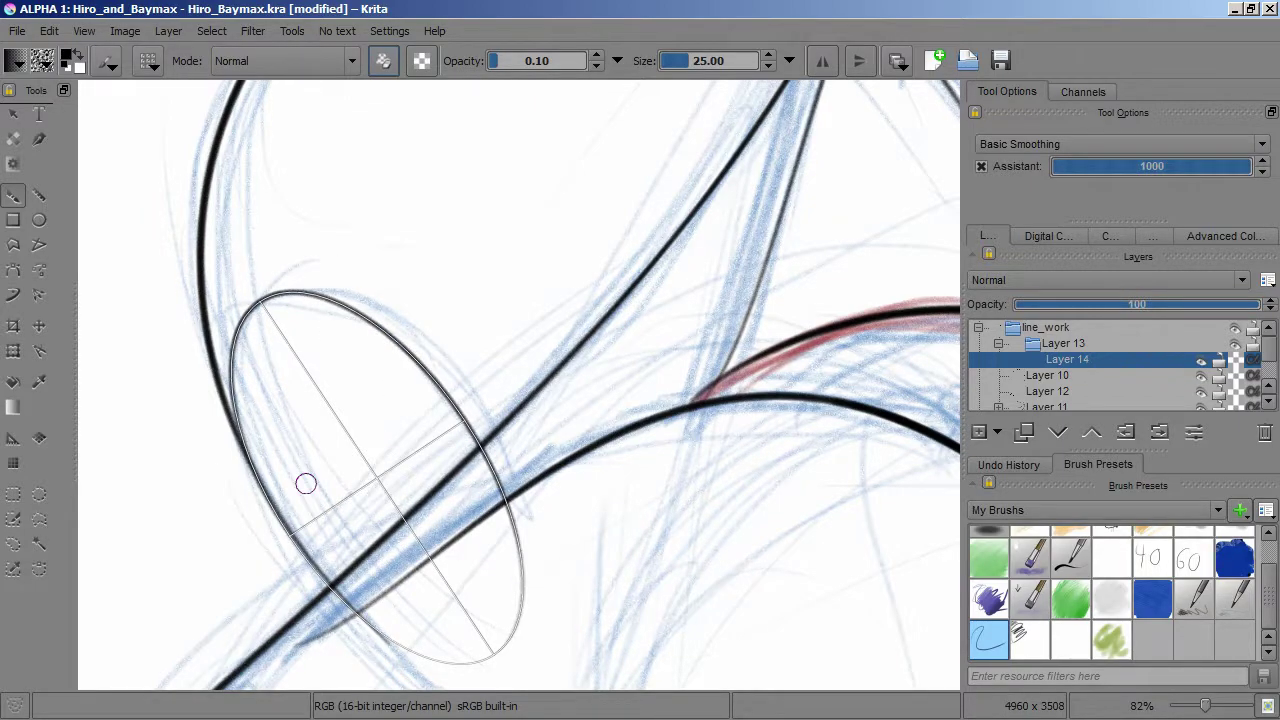
scroll(518, 385, down, 6)
scroll(461, 306, up, 2)
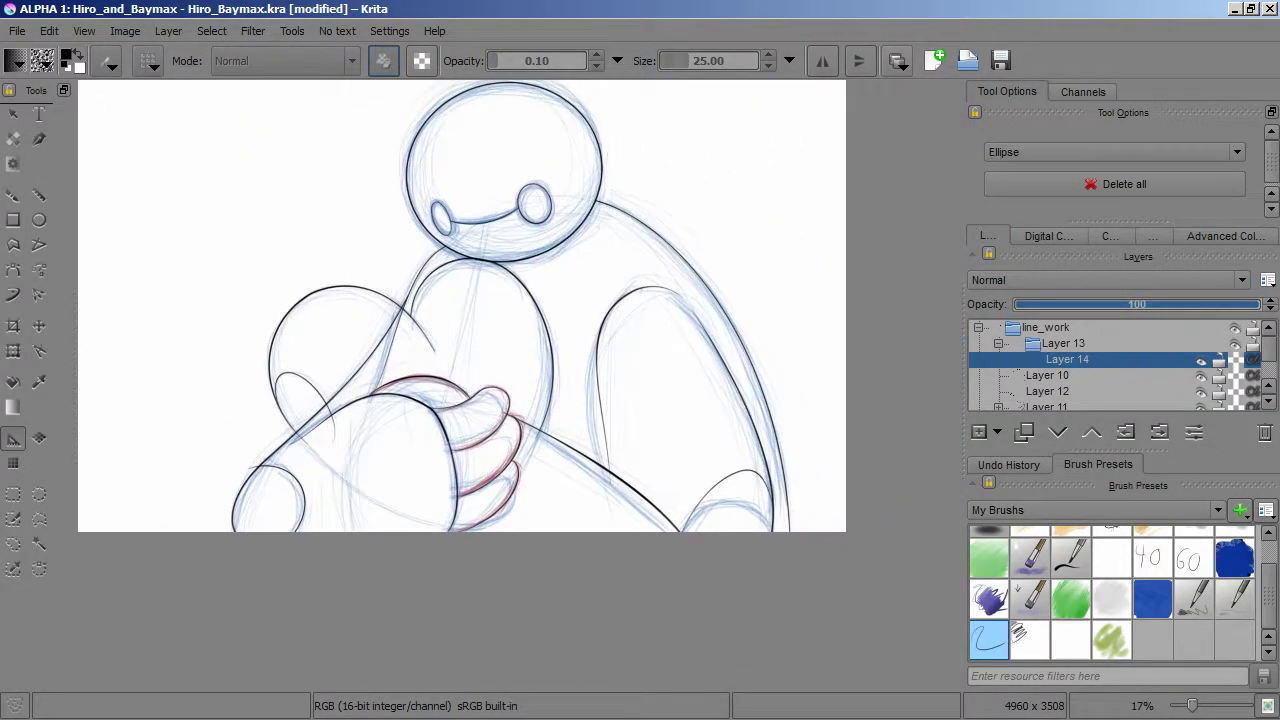
scroll(312, 400, up, 3)
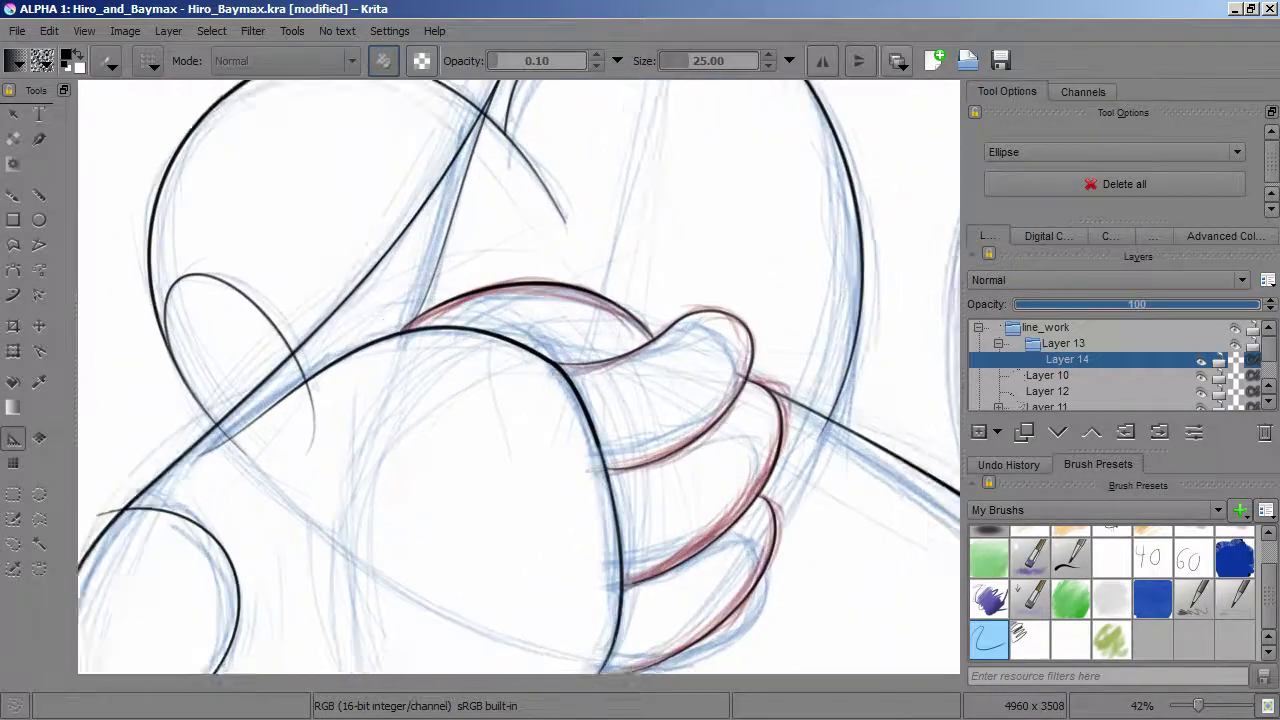
scroll(480, 370, down, 3)
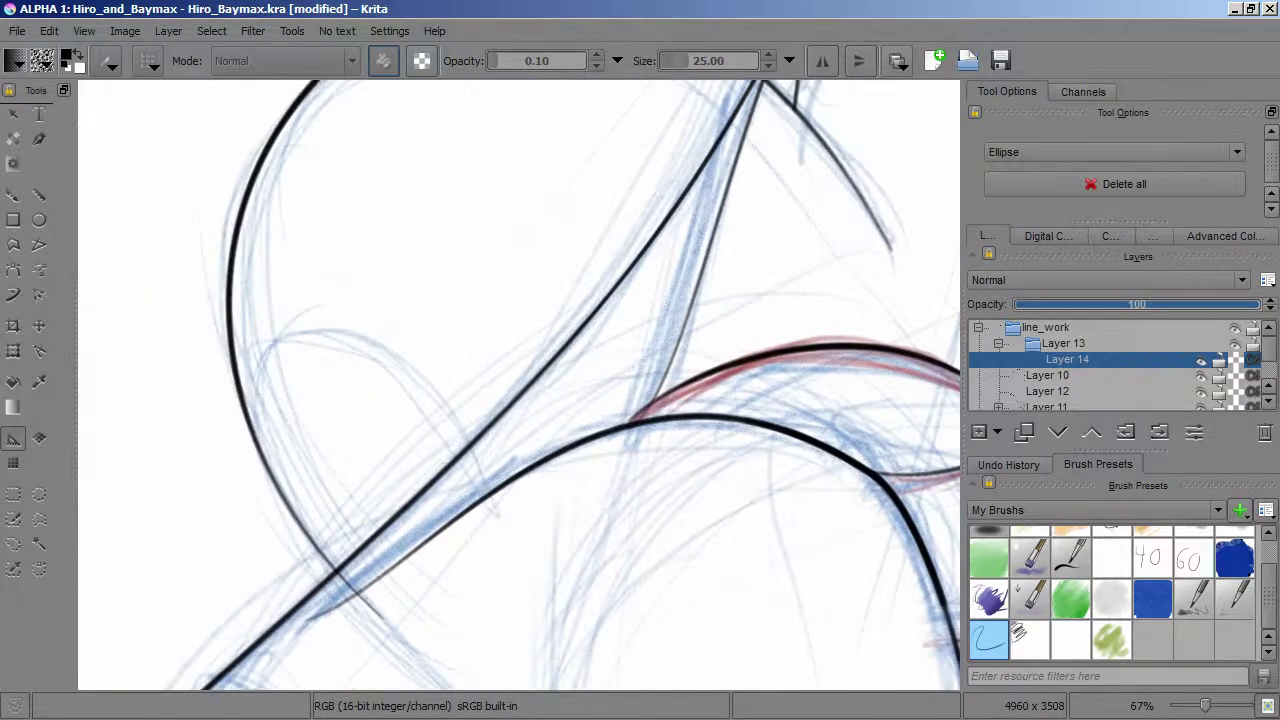
Step: Lay a new ellipse assistant over the small oval inside the large round outline, ink its upper curve, and remove the assistant
click(324, 328)
click(455, 516)
click(453, 447)
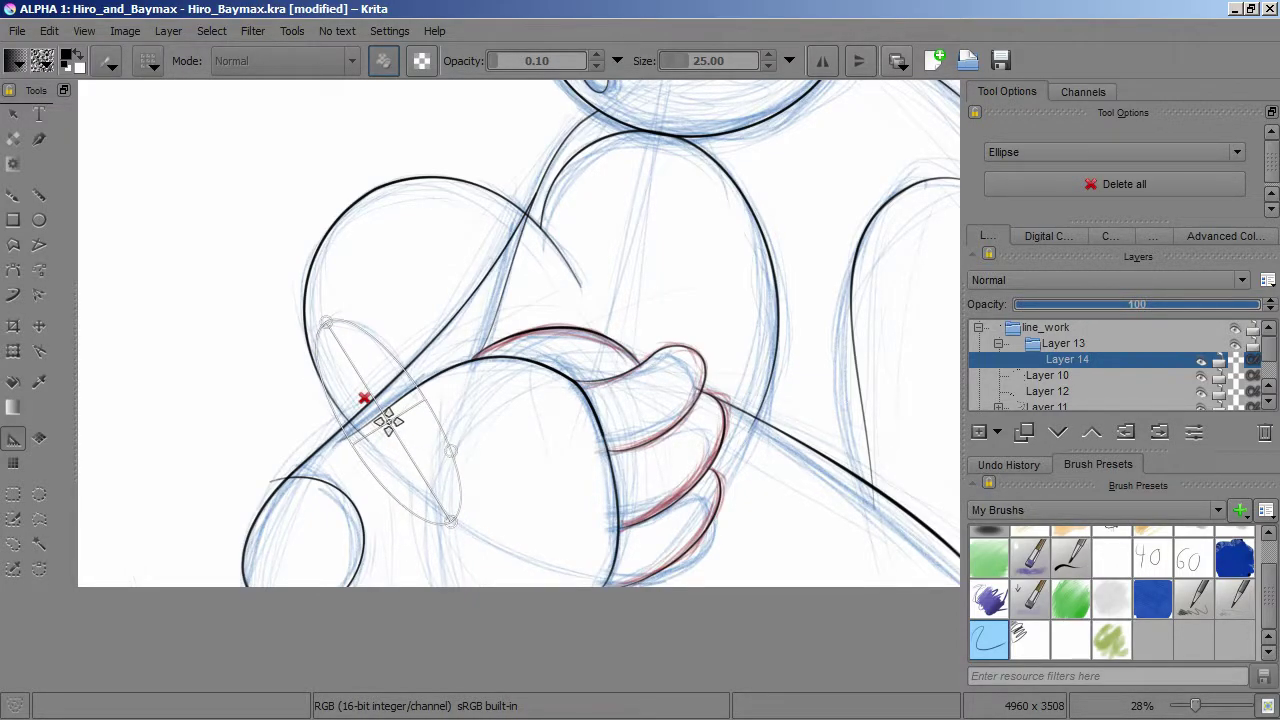
scroll(388, 421, up, 5)
key(b)
mouse_move(249, 580)
mouse_down()
mouse_move(351, 638)
mouse_move(289, 520)
mouse_move(274, 441)
mouse_up()
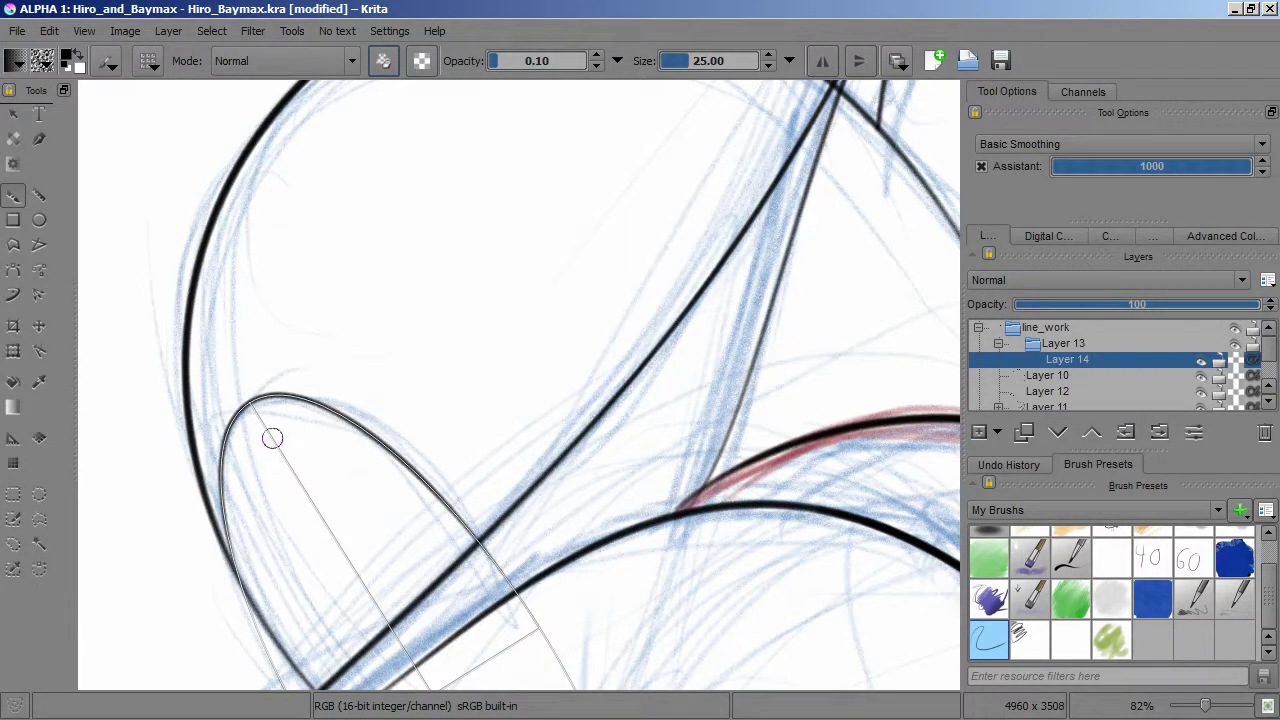
mouse_move(372, 423)
mouse_down()
mouse_move(554, 611)
mouse_move(286, 400)
mouse_move(245, 530)
mouse_up()
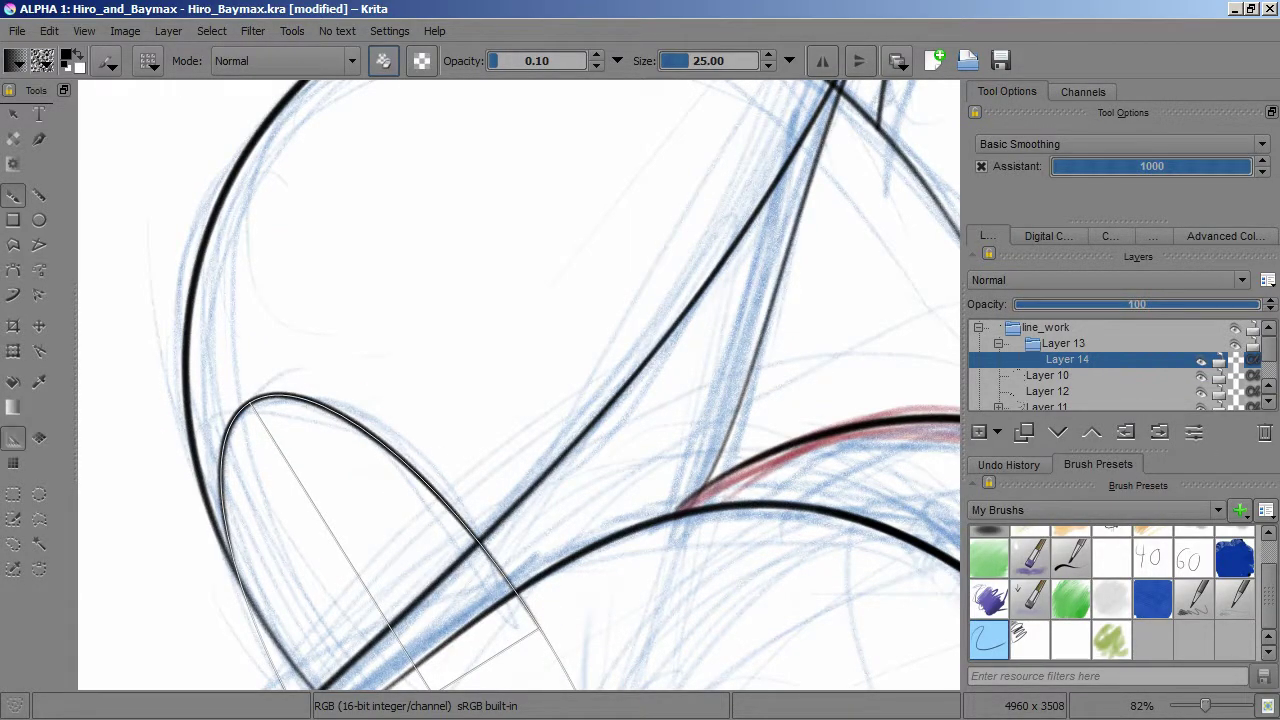
click(13, 438)
scroll(396, 546, down, 8)
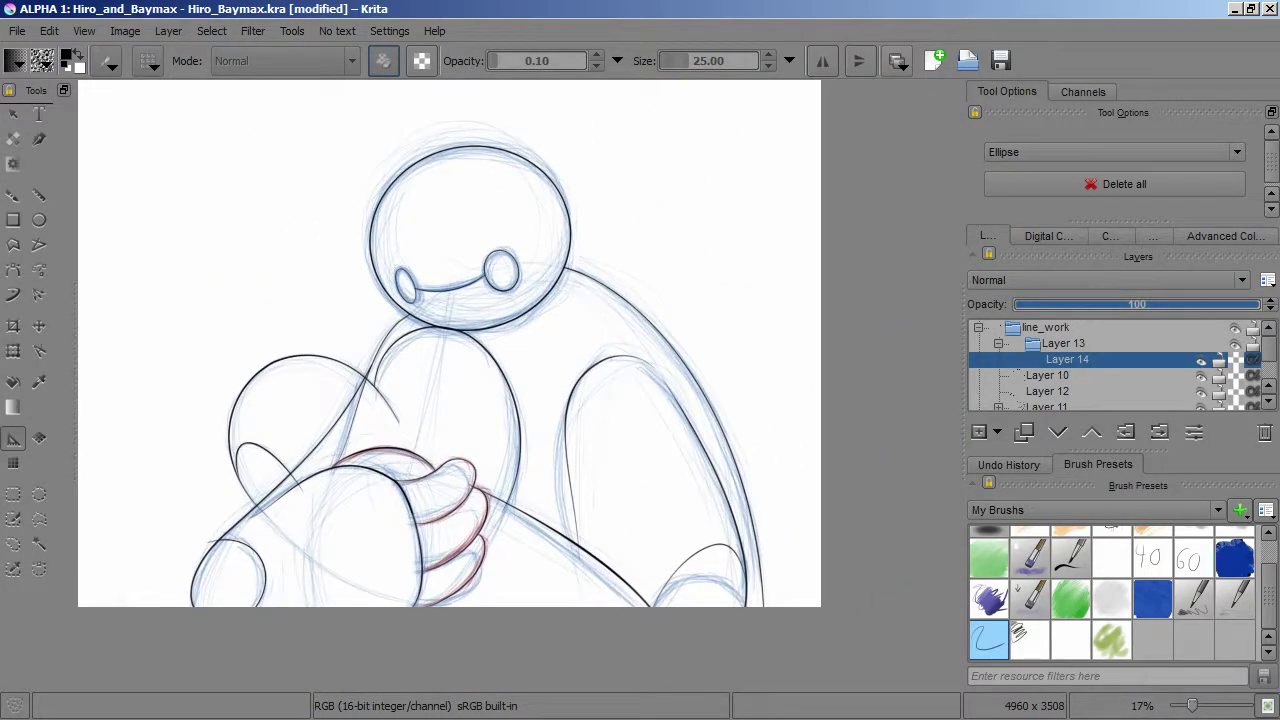
Step: Hide Layer 11 and the Baymax sketch group so that only the line art is visible
scroll(1100, 365, down, 3)
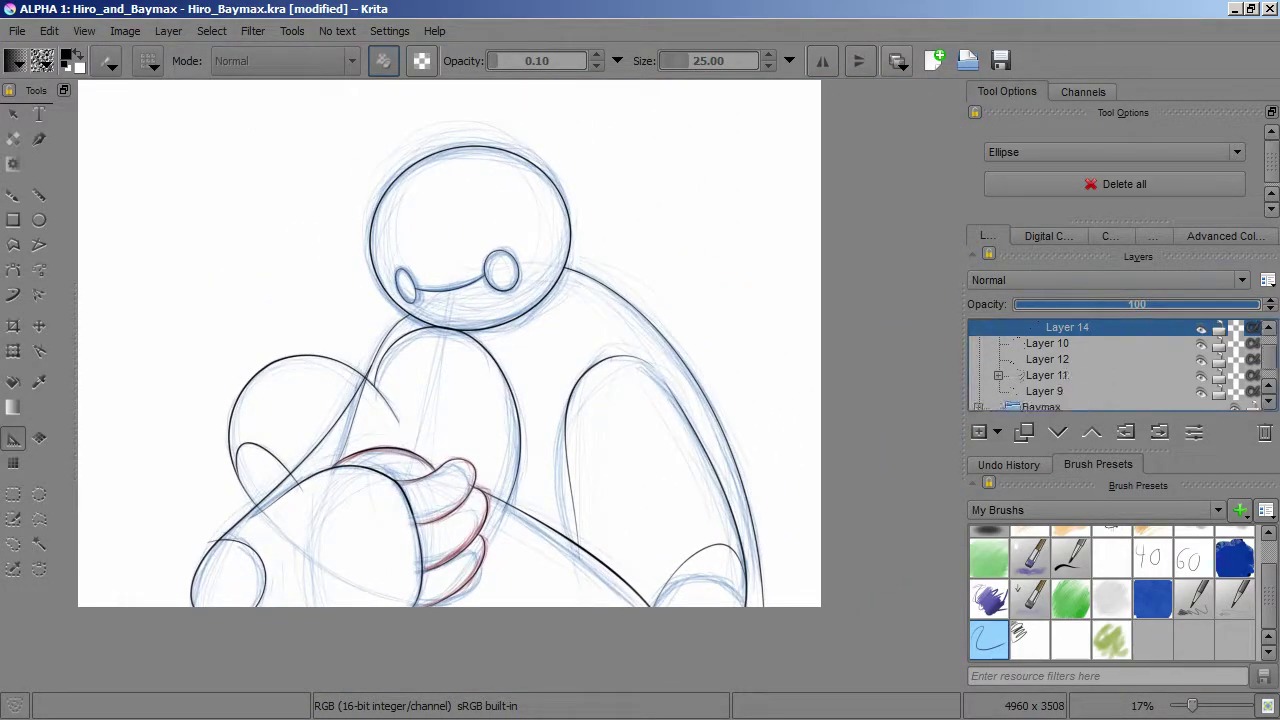
click(1201, 343)
click(1235, 375)
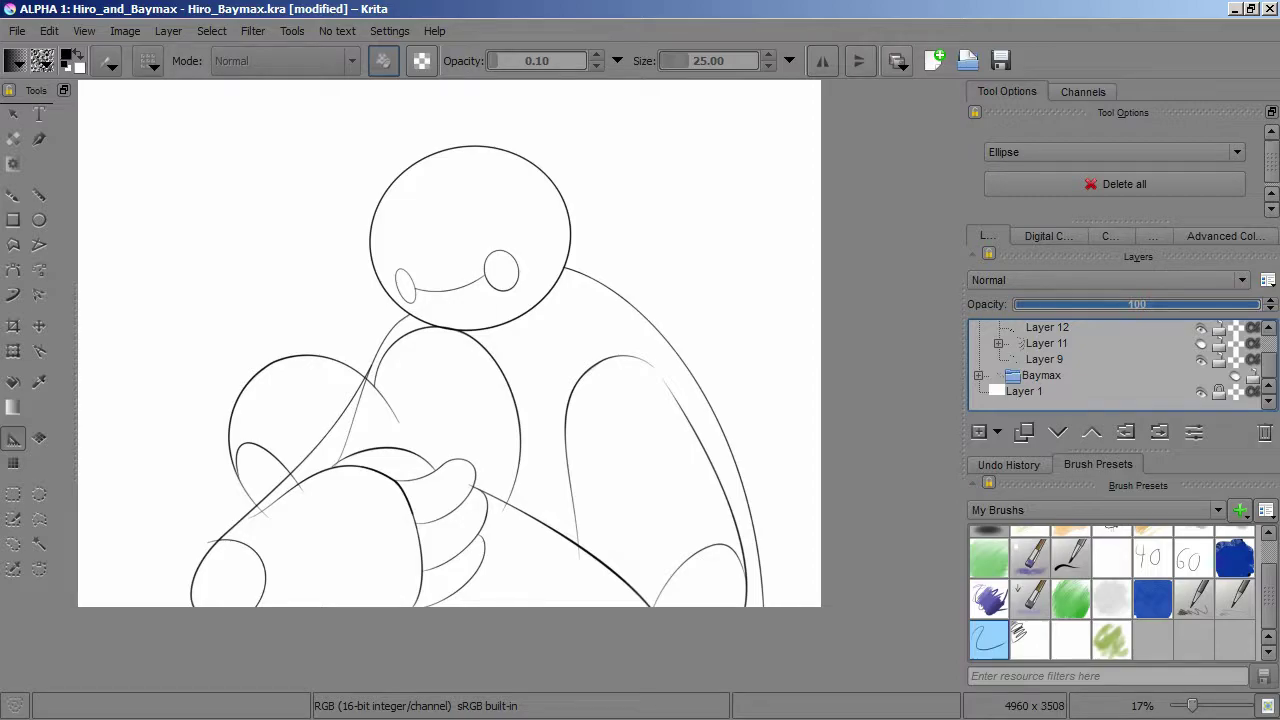
Step: Add a transparency mask to Layer 12
scroll(1100, 365, up, 1)
click(1047, 343)
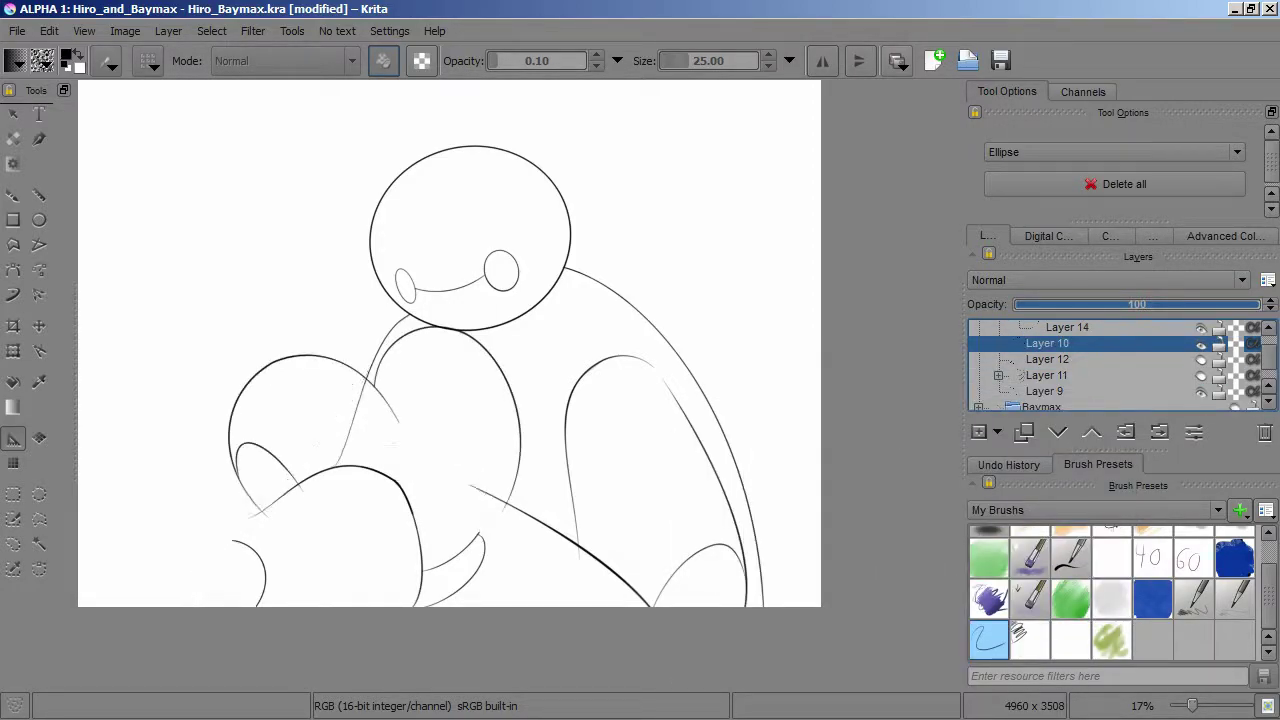
click(1047, 359)
click(997, 432)
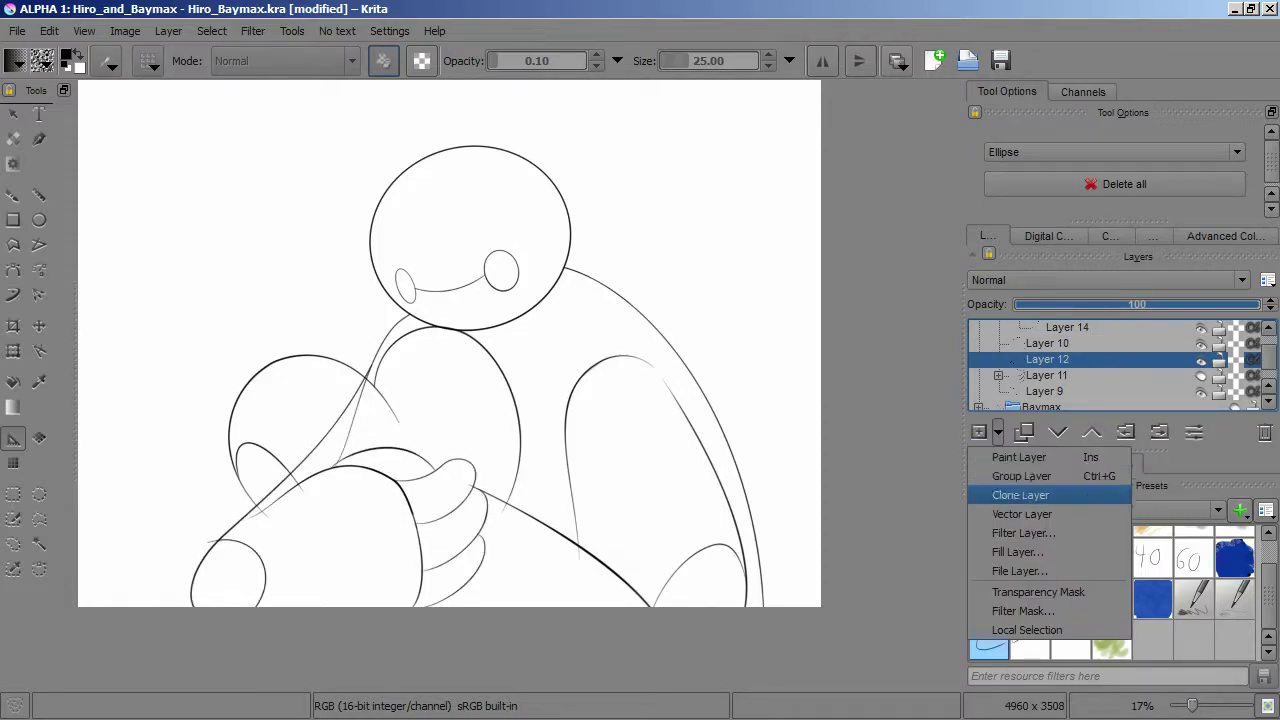
click(1010, 594)
Step: Mask out the Layer 12 diagonal inside the large round outline and the line tip overshooting the arm edge, using the full-opacity ink brush
scroll(284, 543, up, 6)
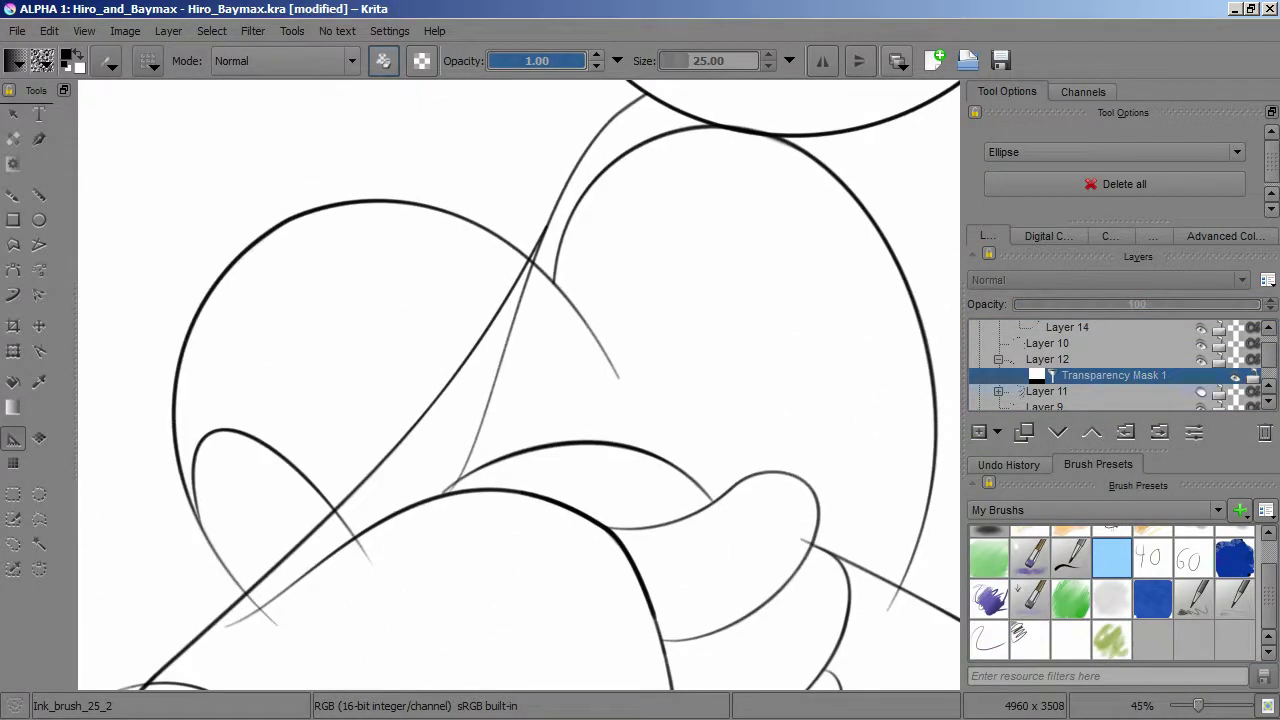
key(b)
mouse_move(279, 567)
mouse_down()
mouse_move(439, 405)
mouse_move(561, 380)
mouse_move(701, 225)
mouse_move(730, 160)
mouse_up()
scroll(299, 397, up, 3)
drag(299, 397, 336, 401)
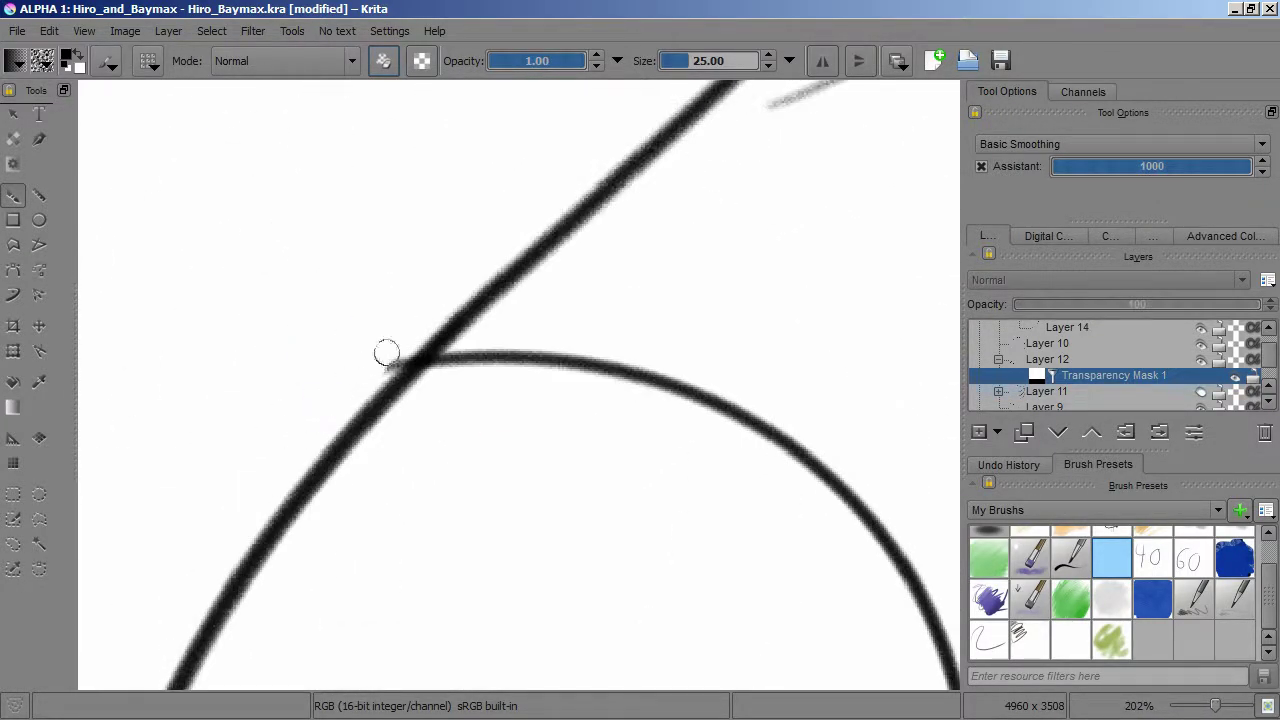
scroll(474, 293, down, 5)
scroll(514, 431, up, 5)
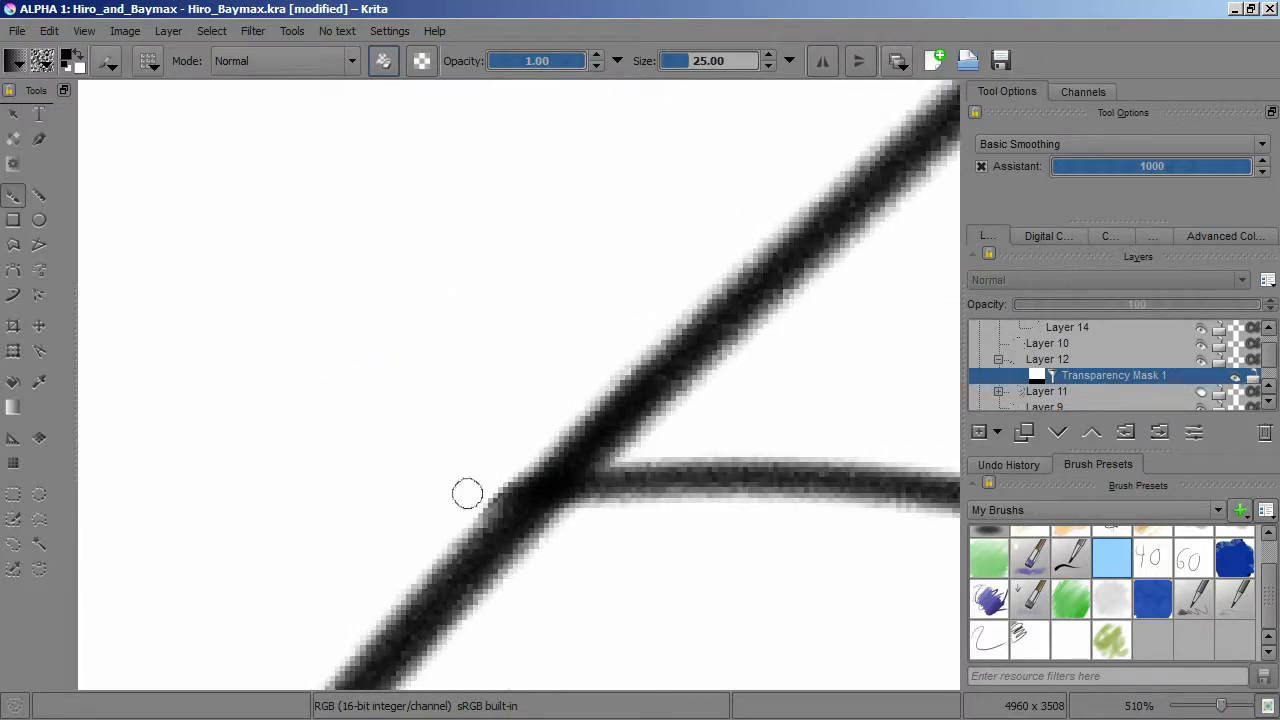
scroll(514, 451, down, 4)
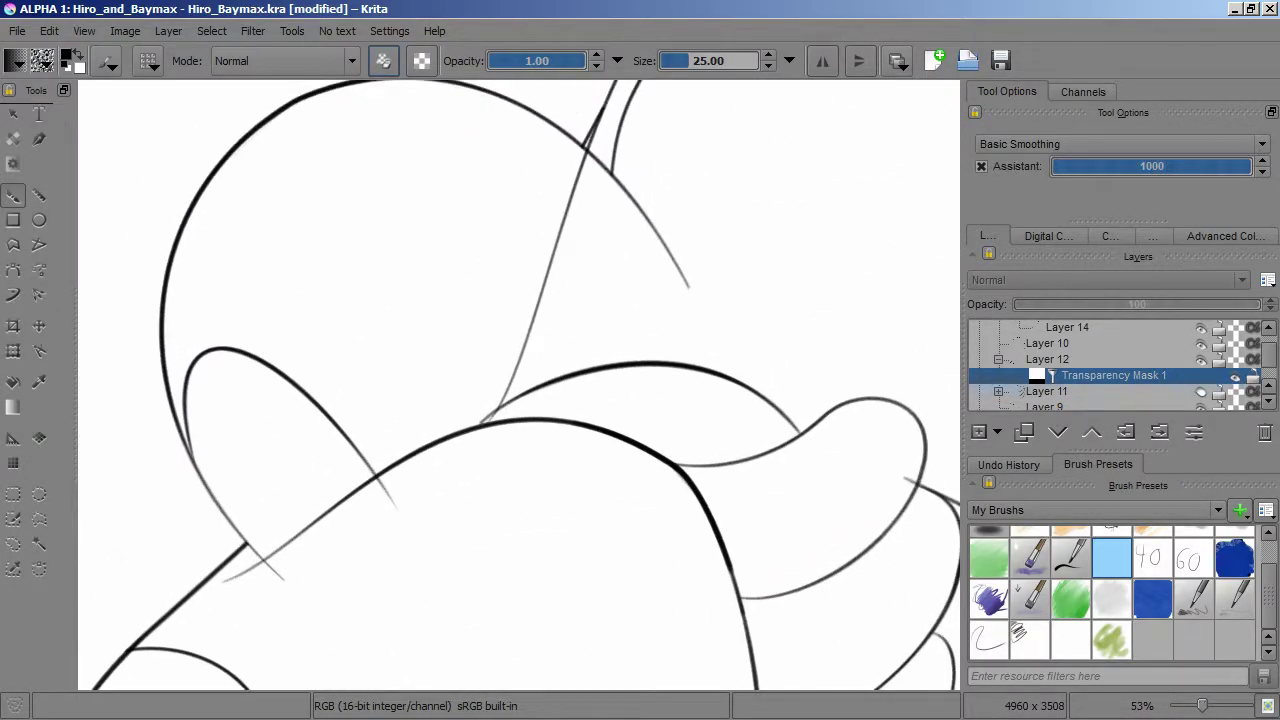
scroll(852, 440, down, 2)
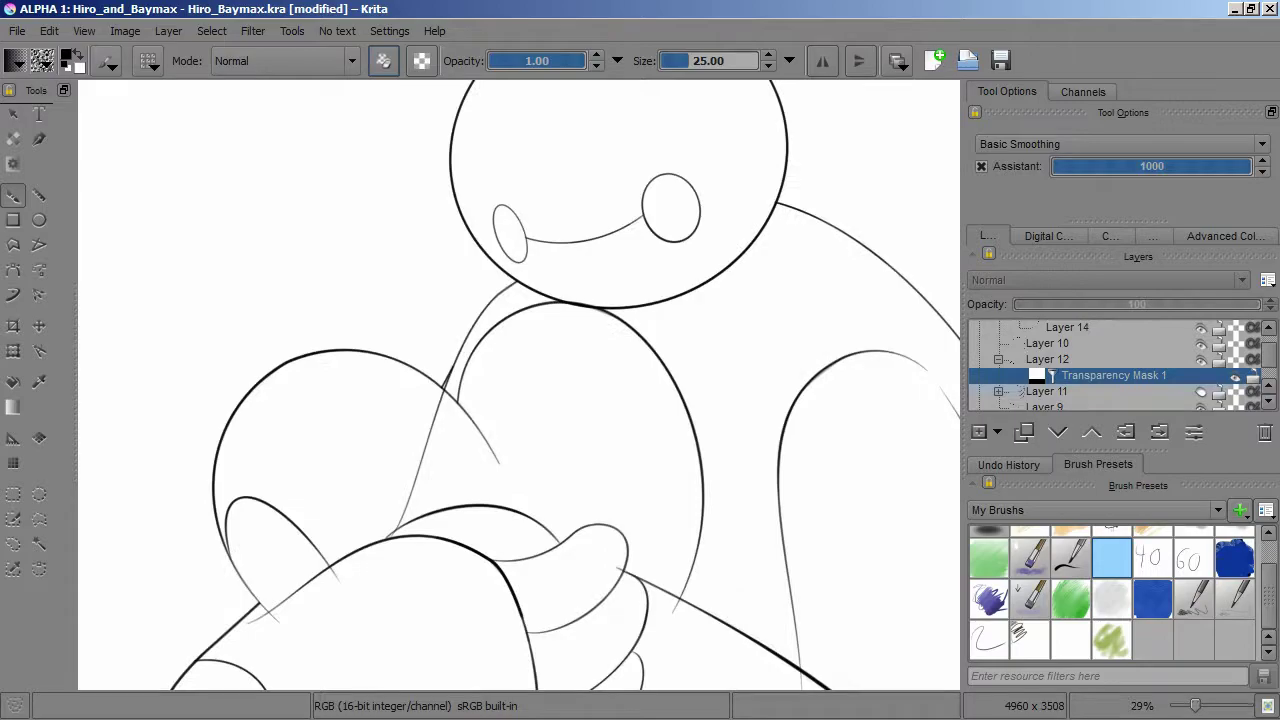
Step: Add a transparency mask to Layer 9
scroll(1110, 370, down, 1)
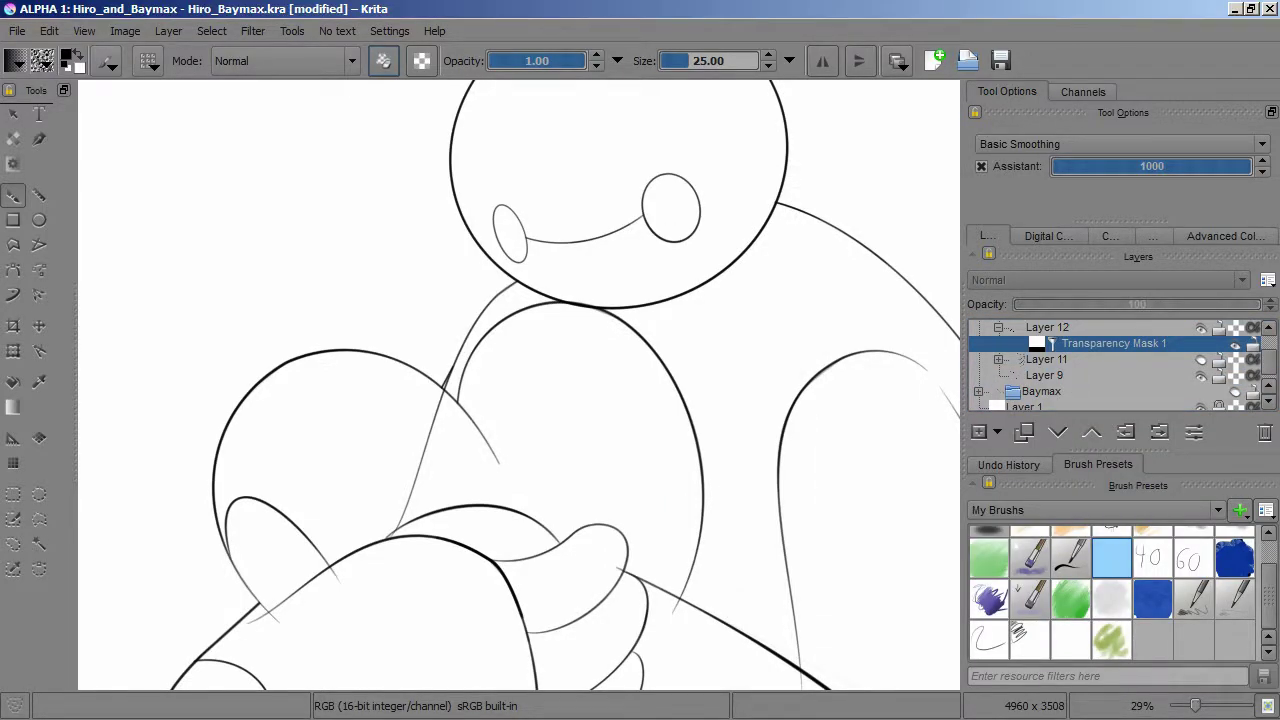
click(1044, 375)
click(997, 431)
click(1043, 589)
Step: Mask out the Layer 9 line running from the large round outline down to the raised hand
scroll(584, 428, up, 6)
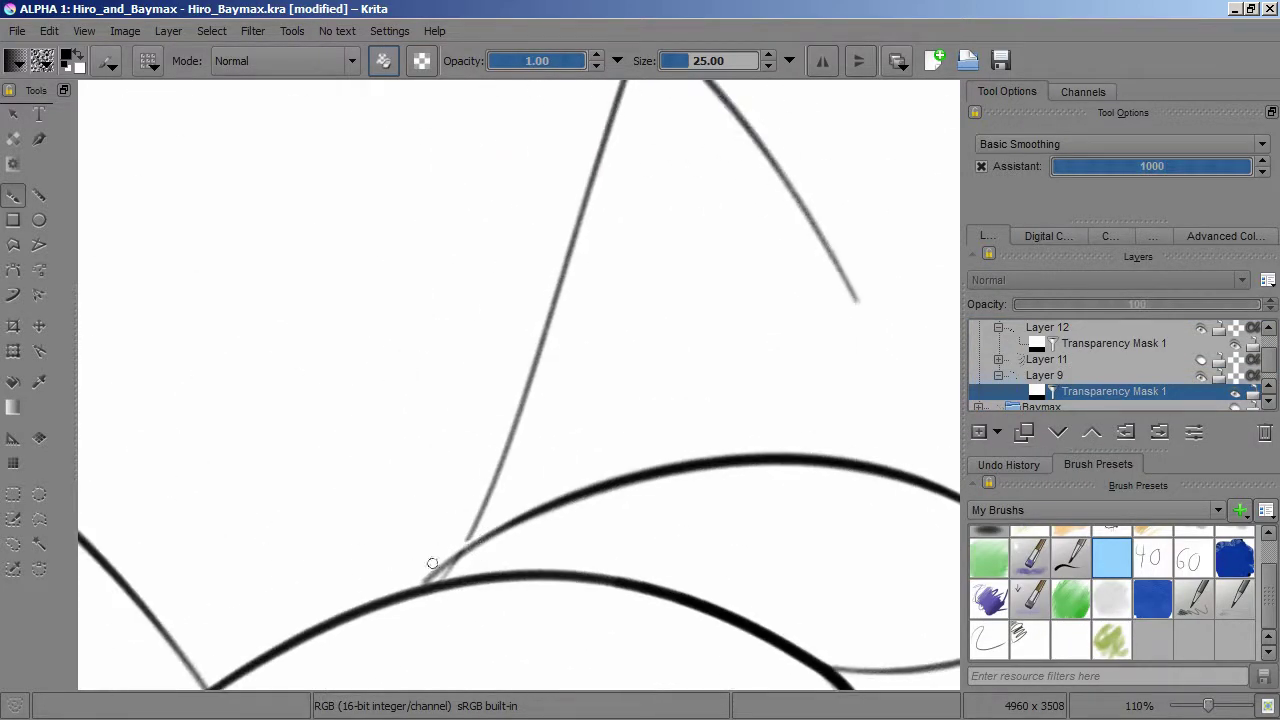
drag(583, 256, 596, 393)
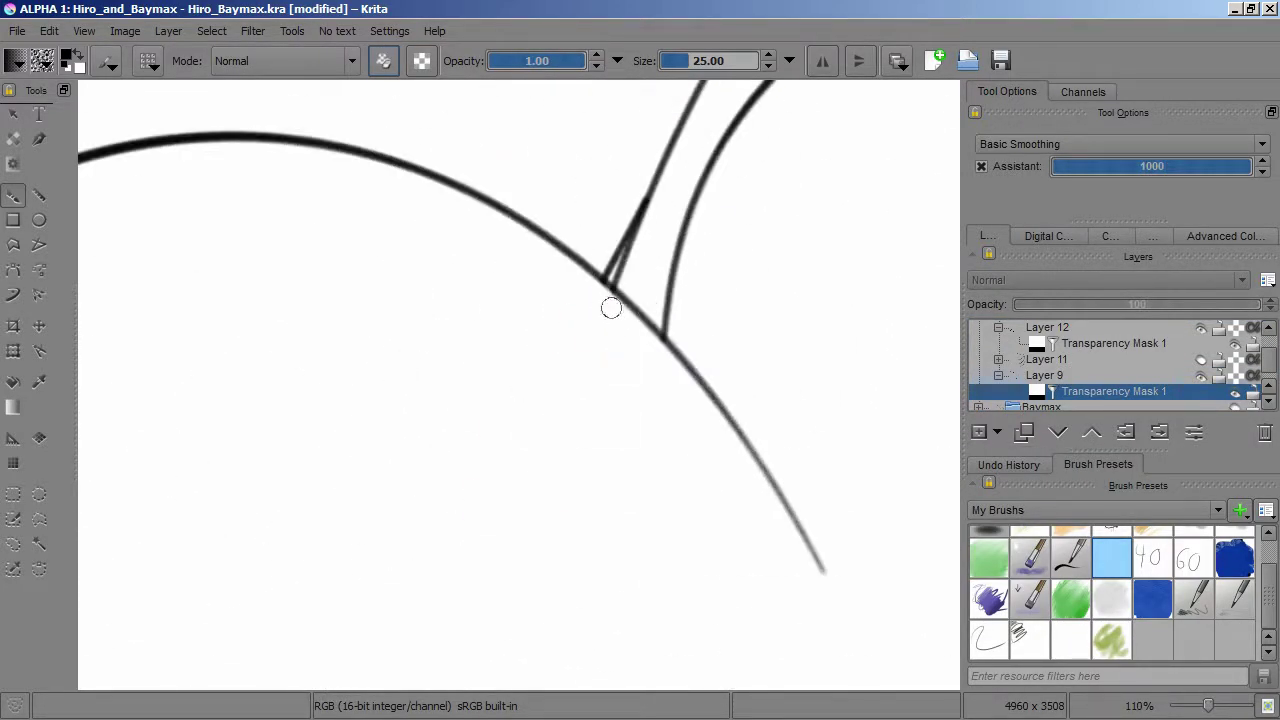
scroll(601, 295, down, 5)
Step: Mask out the faint stray line running above the thick line that extends from the fingers
scroll(861, 492, up, 6)
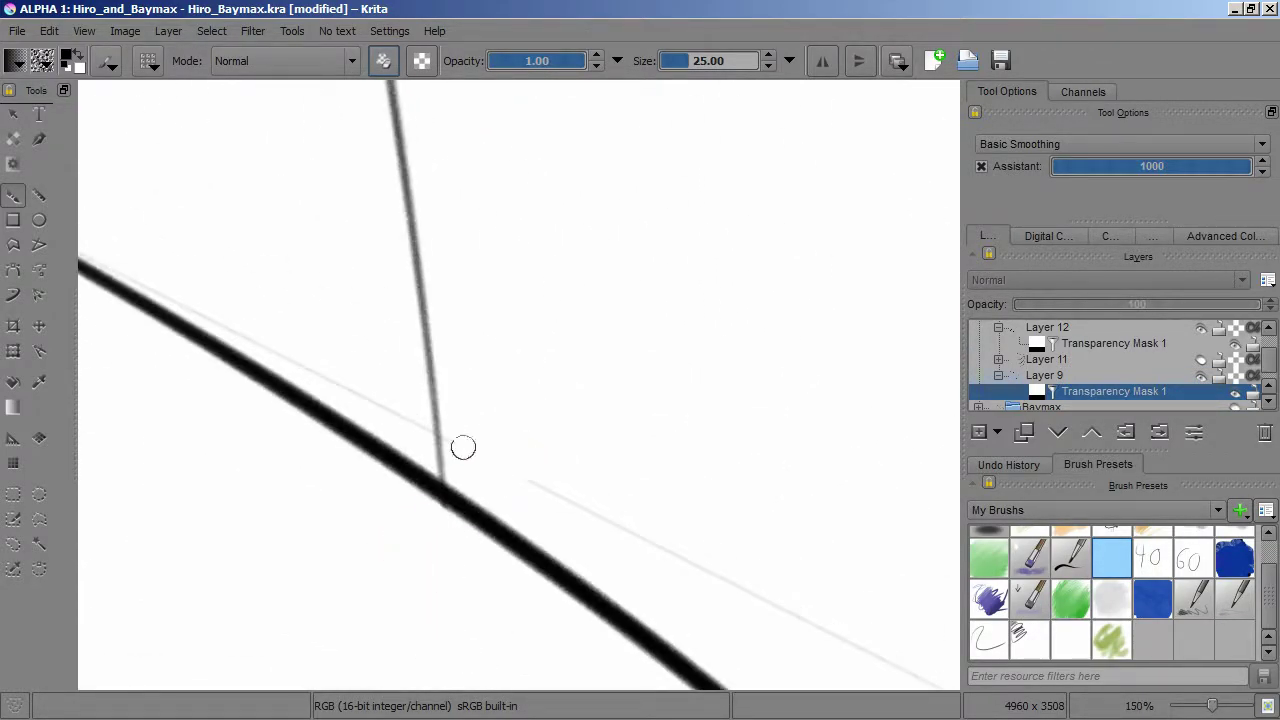
drag(580, 512, 471, 451)
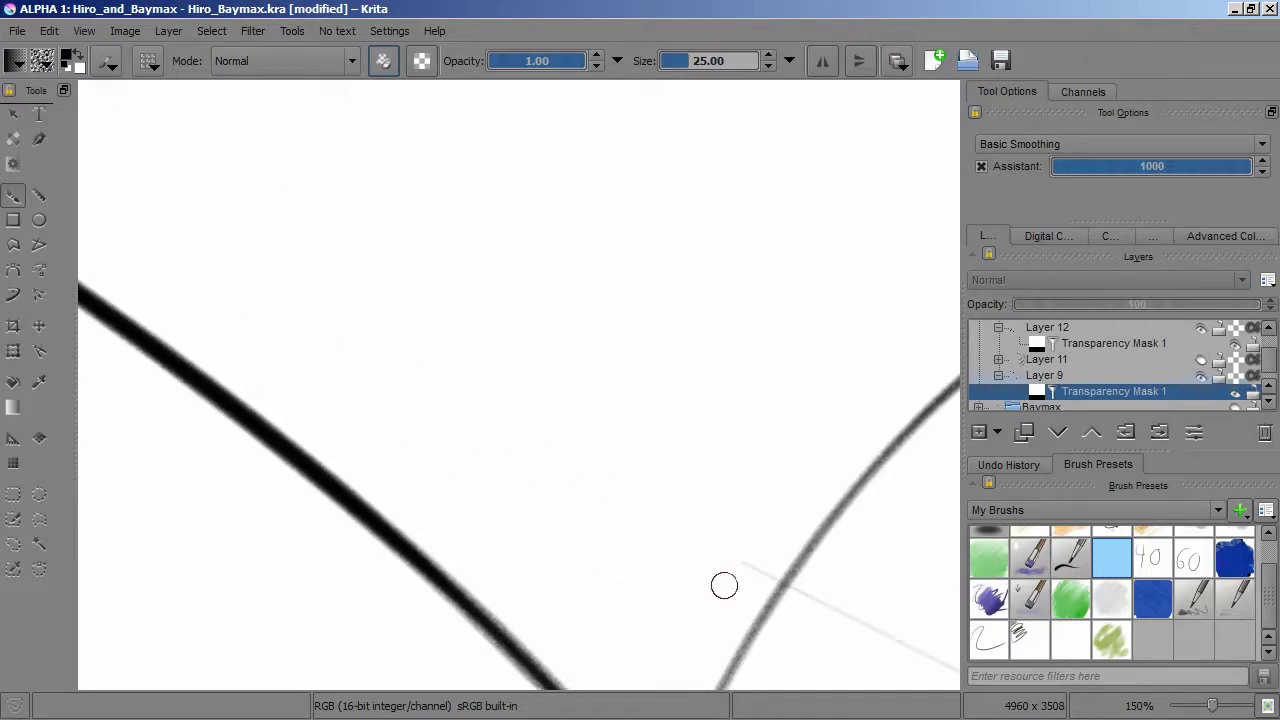
drag(762, 577, 392, 377)
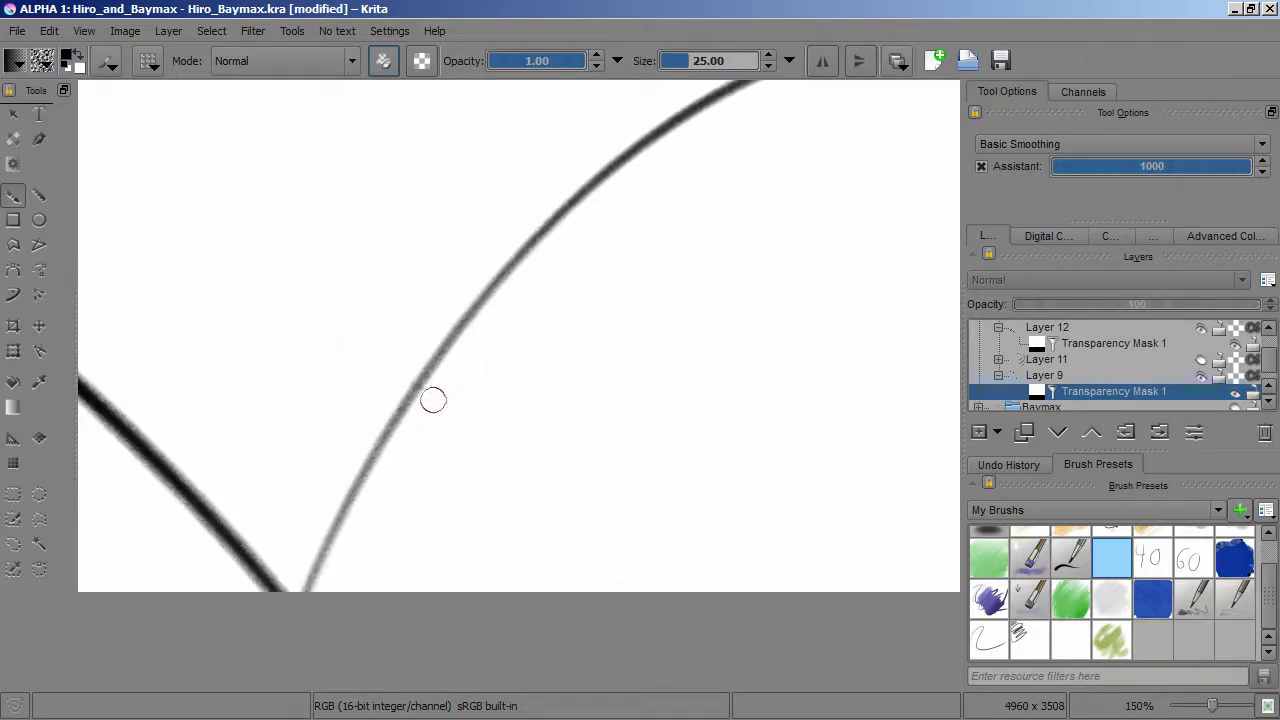
scroll(434, 400, up, 3)
scroll(284, 364, up, 1)
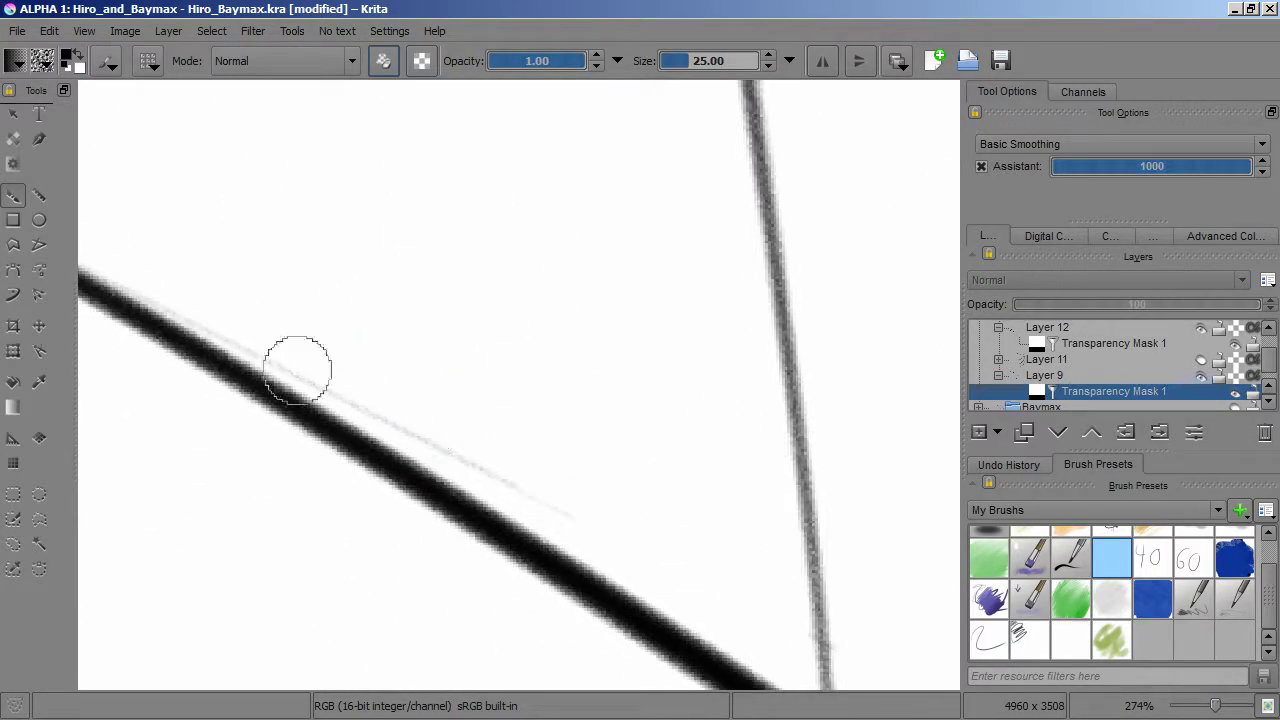
scroll(354, 380, up, 3)
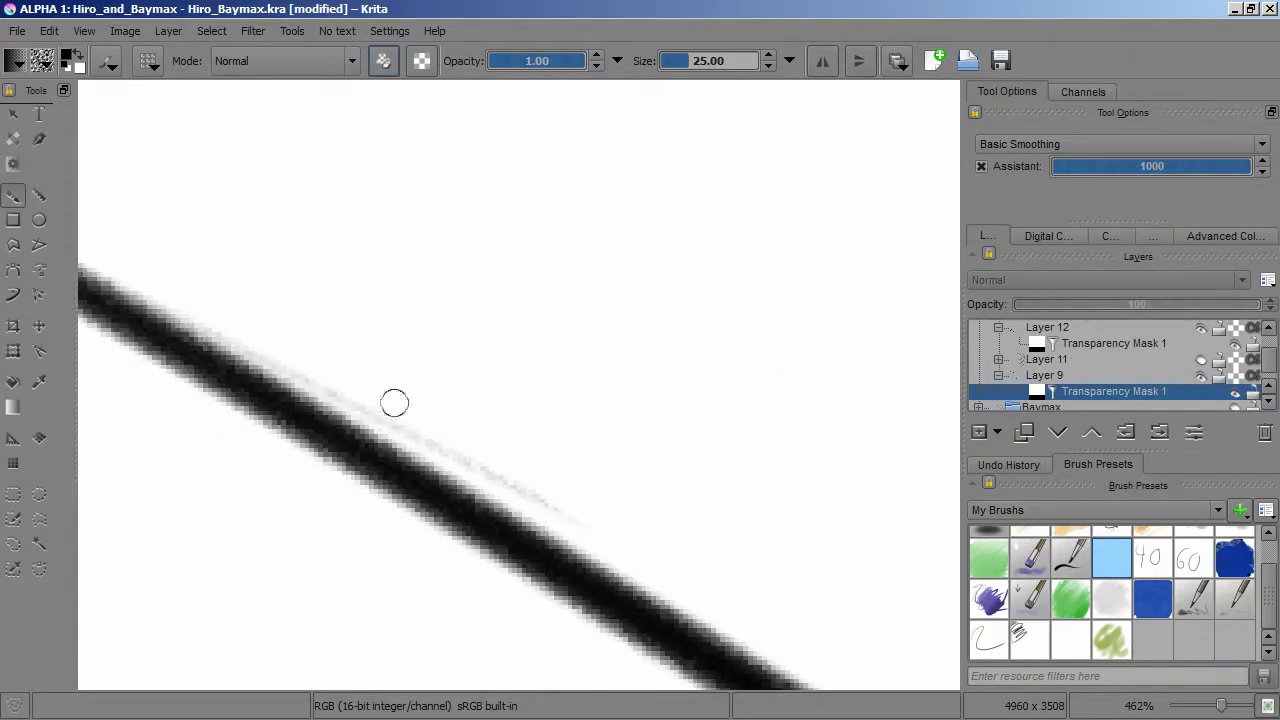
Step: Trim the Layer 9 line where it overlaps the fingertips so it starts at the finger edge, and save the drawing
scroll(500, 366, down, 8)
scroll(557, 451, up, 5)
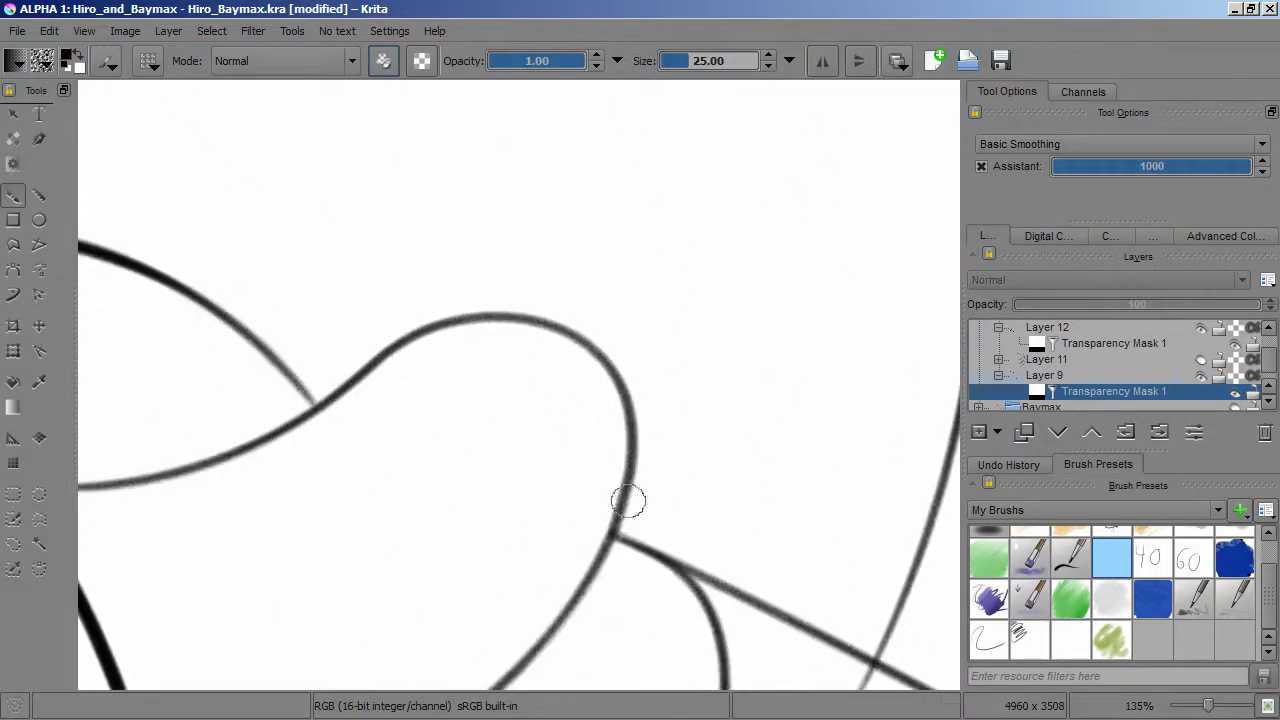
scroll(622, 505, down, 2)
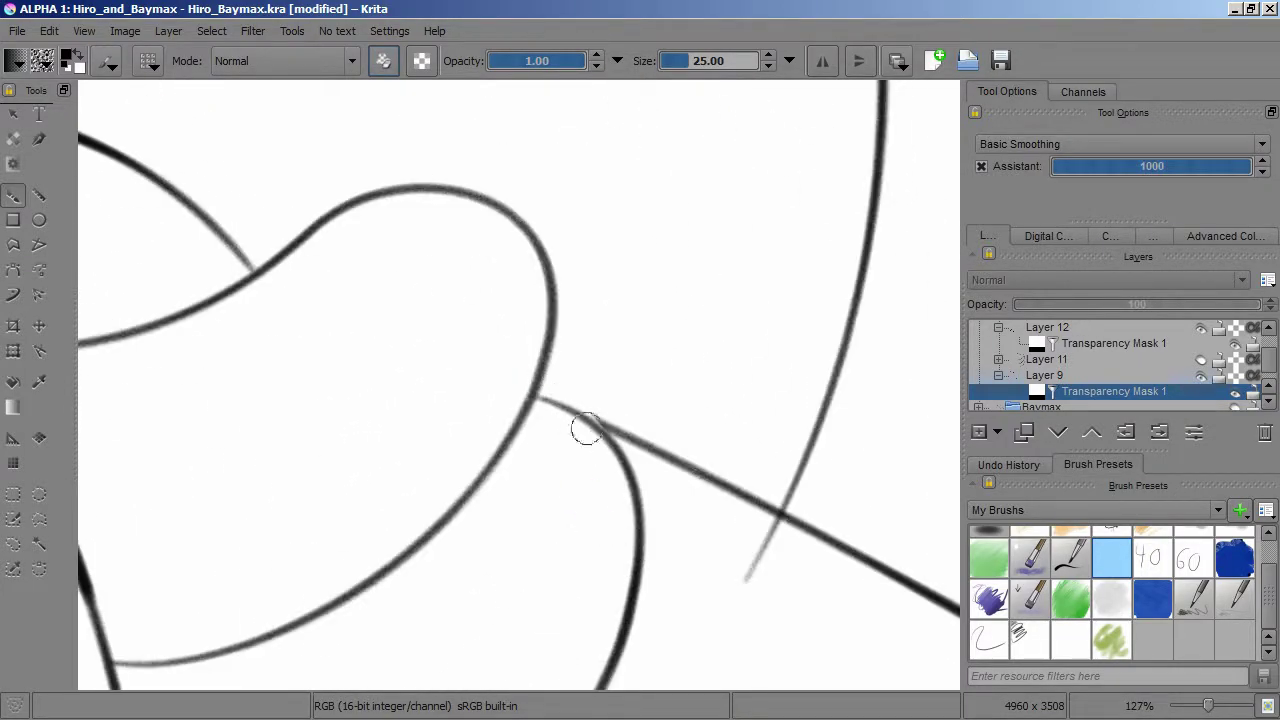
drag(622, 436, 537, 398)
scroll(543, 529, up, 6)
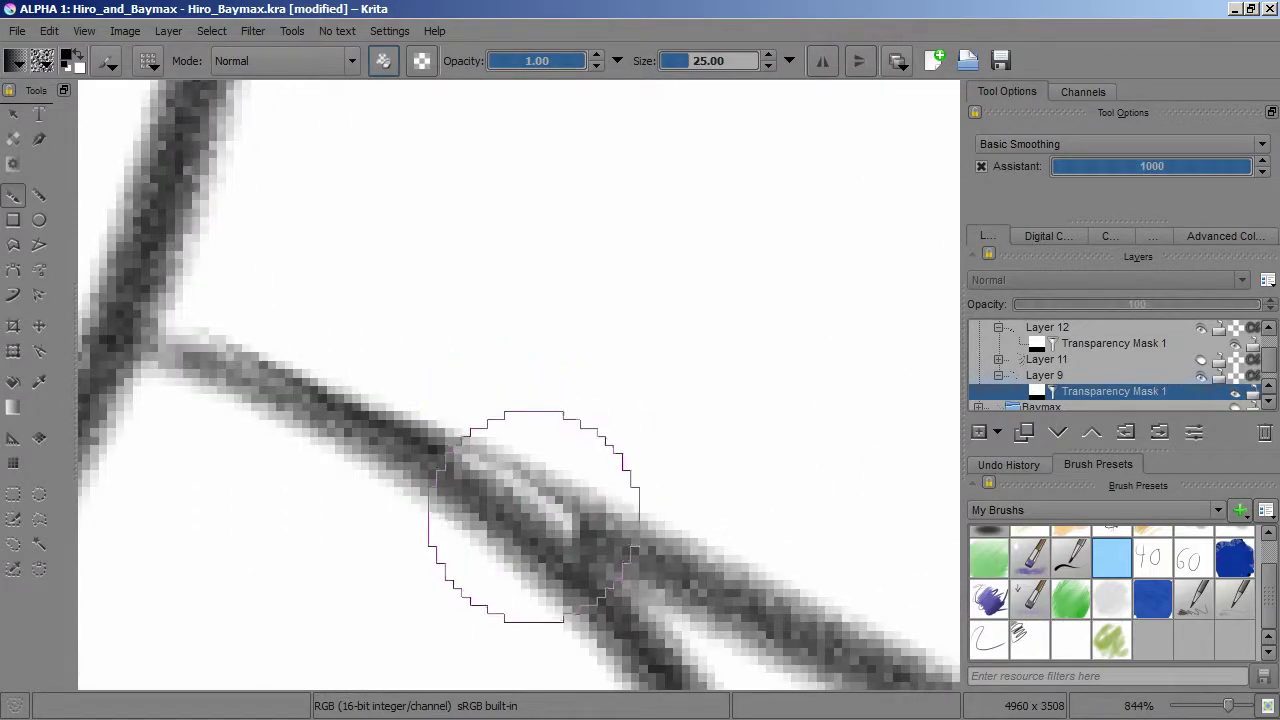
mouse_move(243, 371)
mouse_down()
mouse_move(188, 333)
mouse_move(407, 520)
mouse_move(327, 429)
mouse_move(458, 585)
mouse_up()
scroll(458, 585, down, 10)
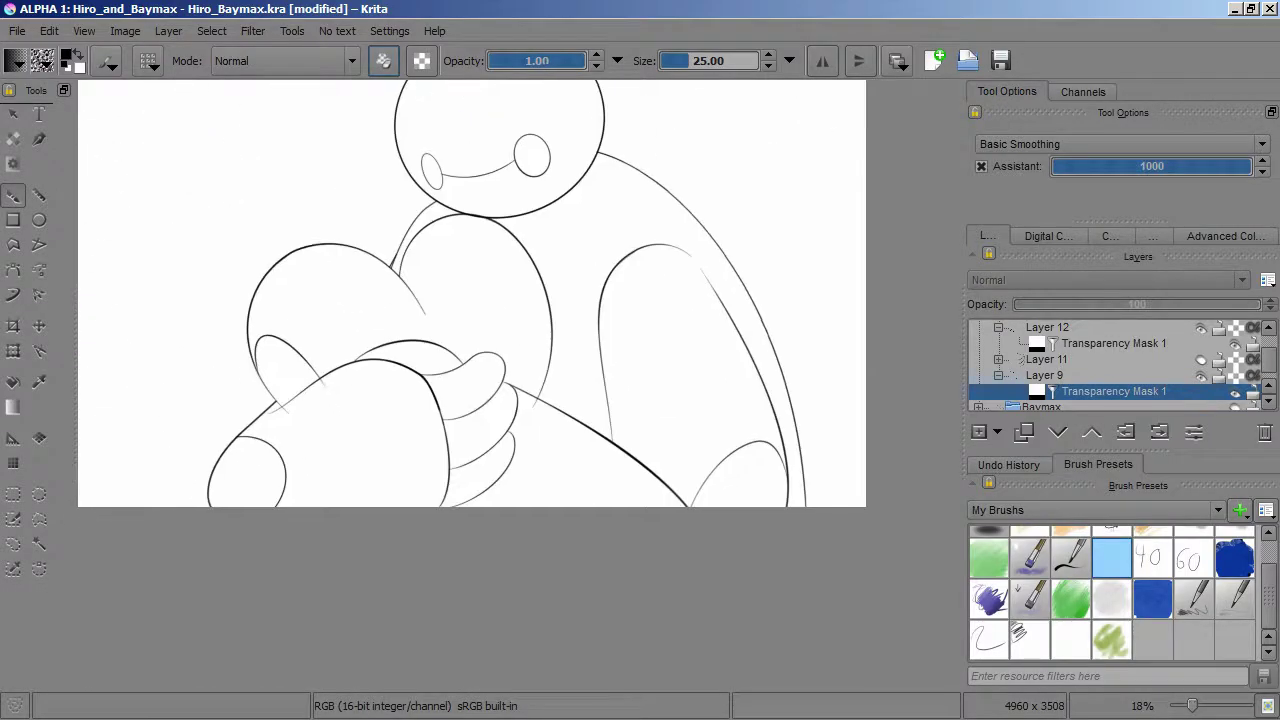
key(ctrl+s)
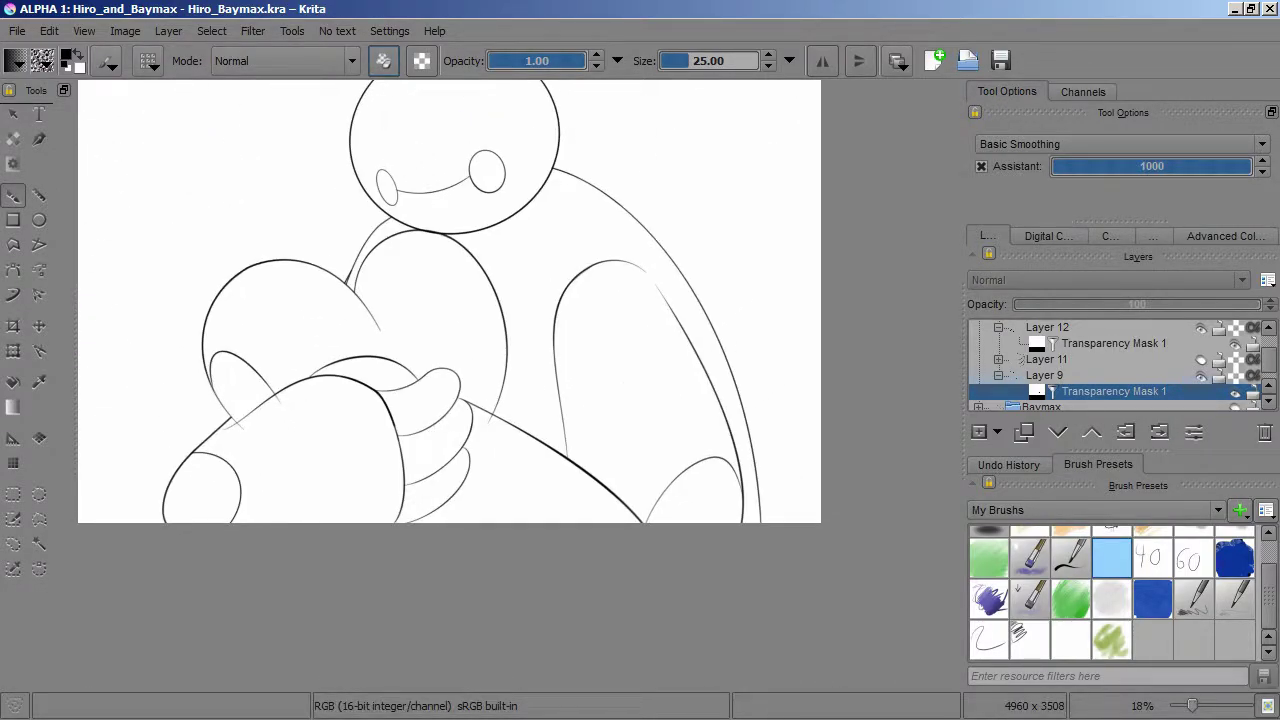
Step: Trim the curved line ends that overrun the arm outlines using a transparency mask on the new Layer 13 group, and save the drawing
key(Insert)
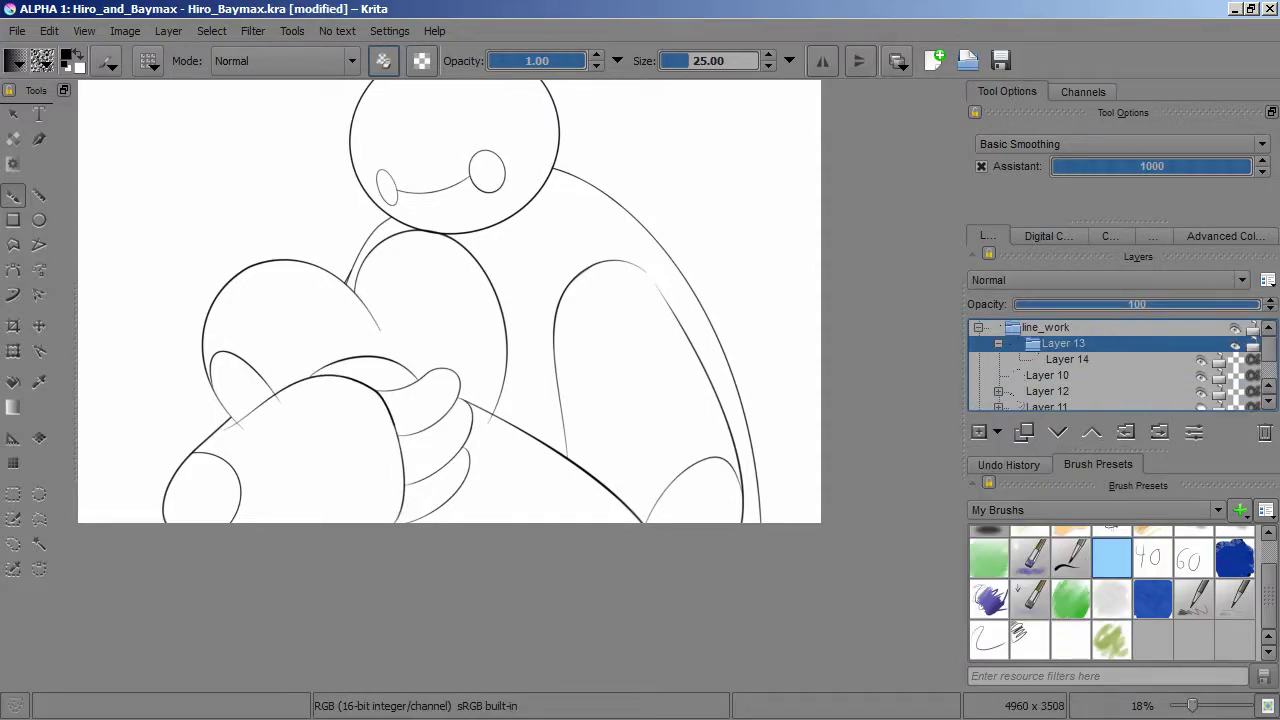
scroll(649, 373, up, 8)
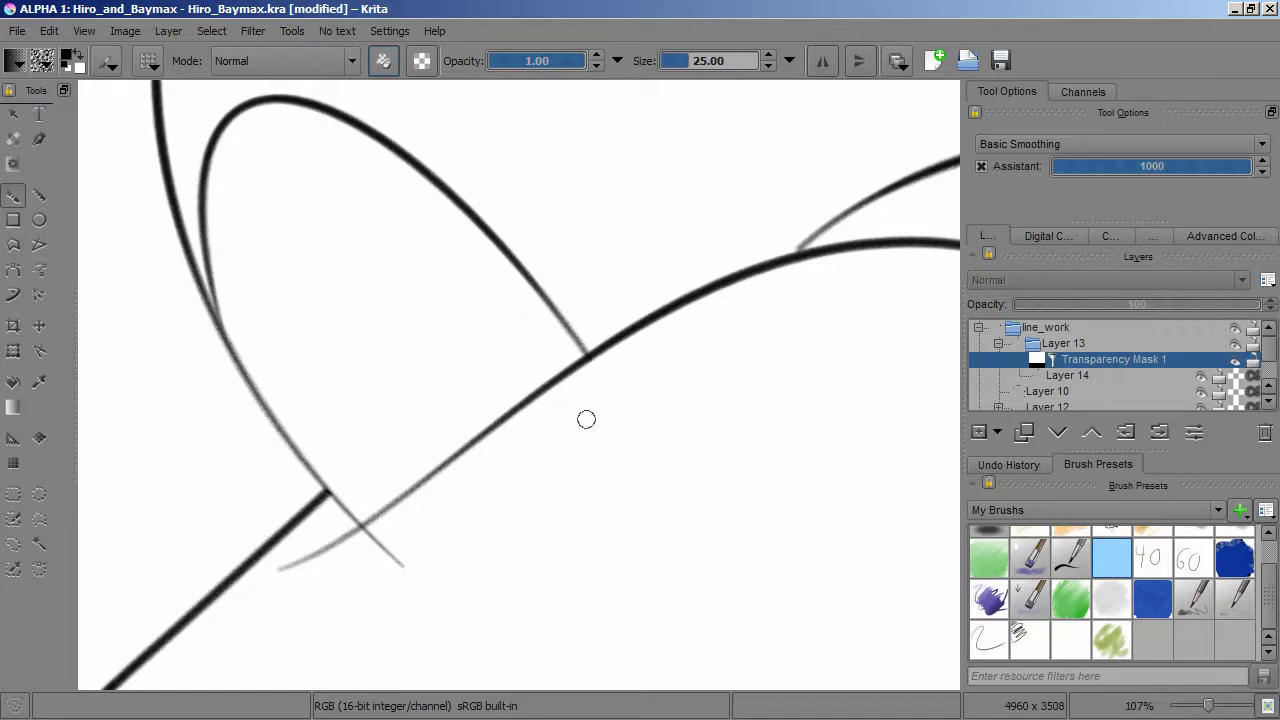
scroll(397, 516, down, 4)
scroll(430, 517, up, 5)
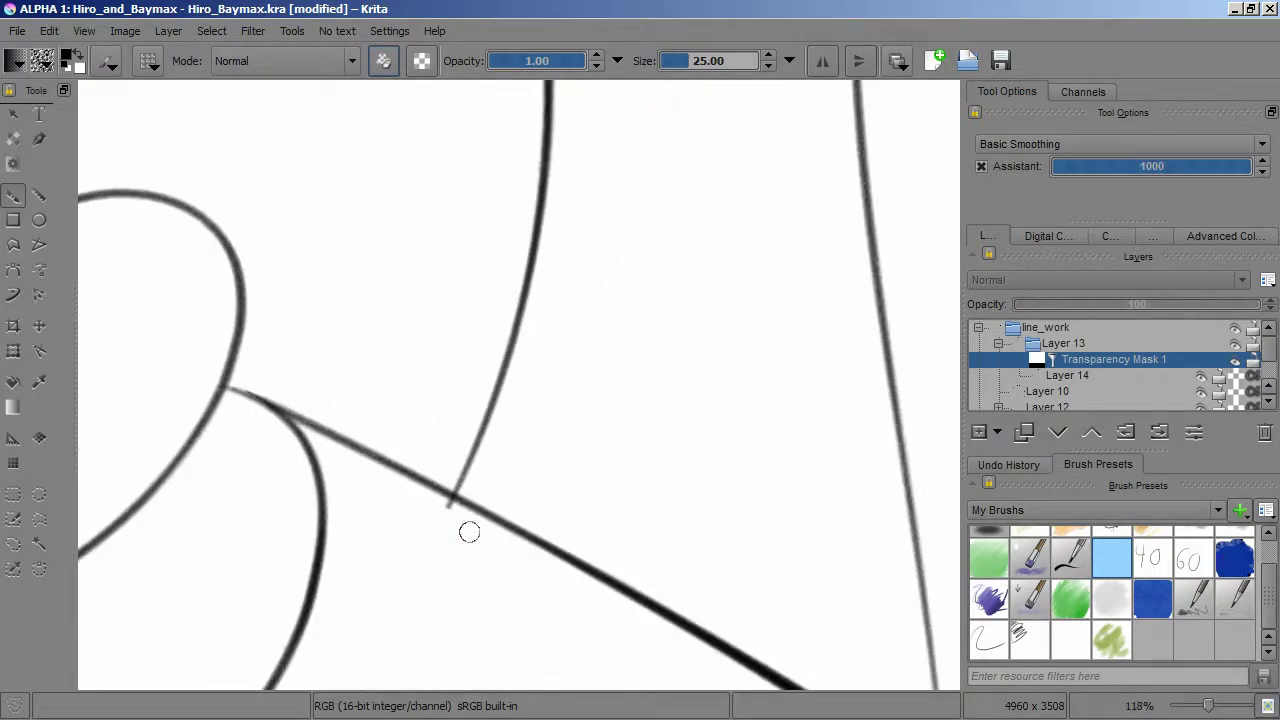
scroll(452, 508, down, 8)
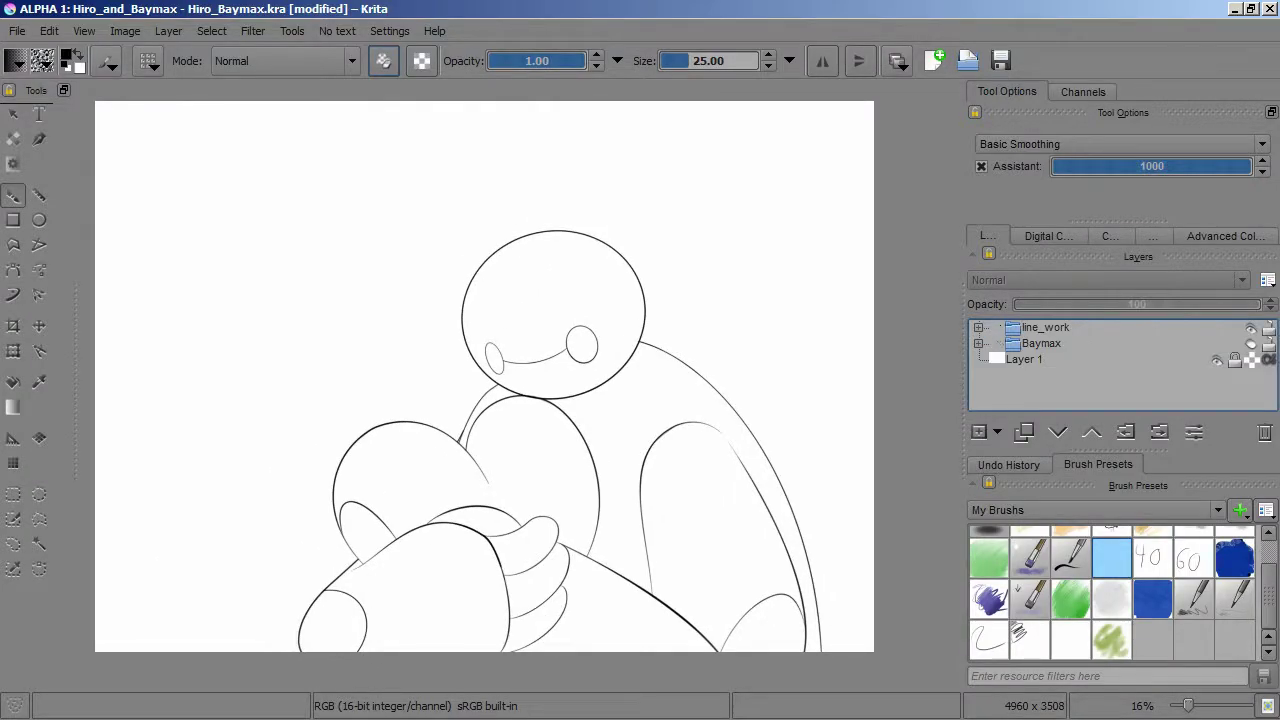
key(ctrl+s)
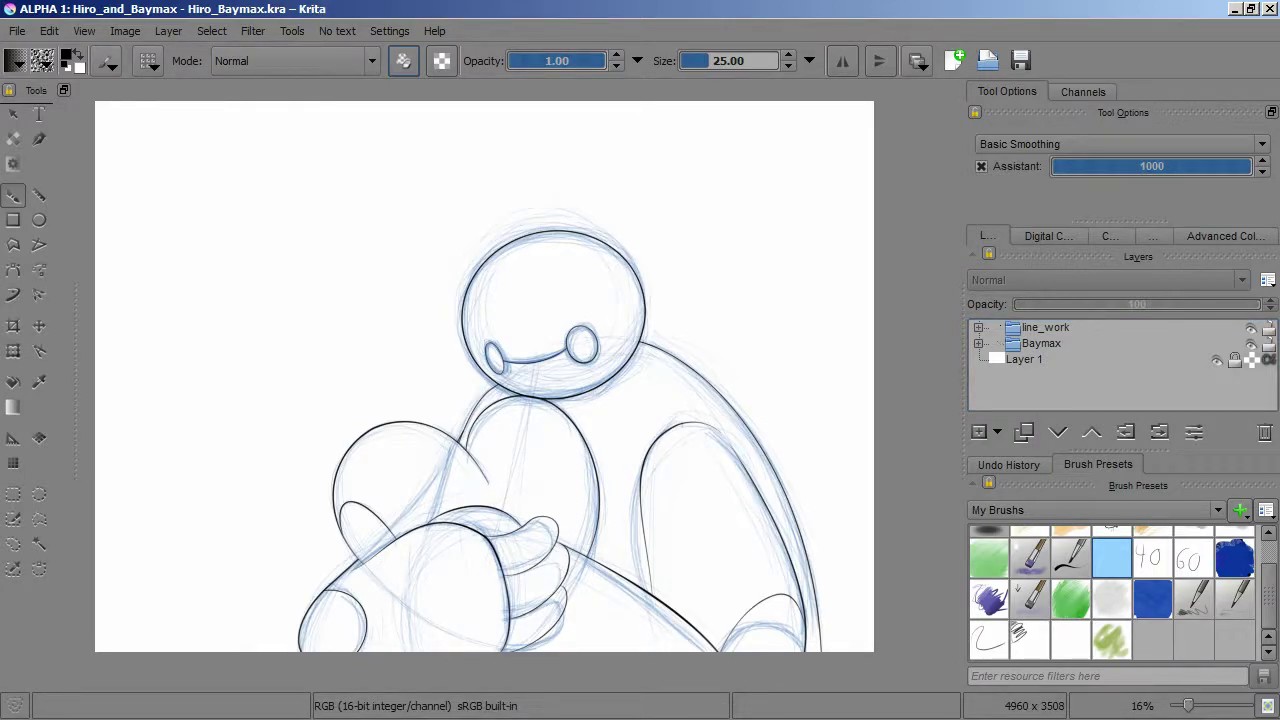
Step: Create a group layer above Layer 1 and move the Baymax and line_work groups into it
click(1024, 359)
key(ctrl+g)
click(1041, 343)
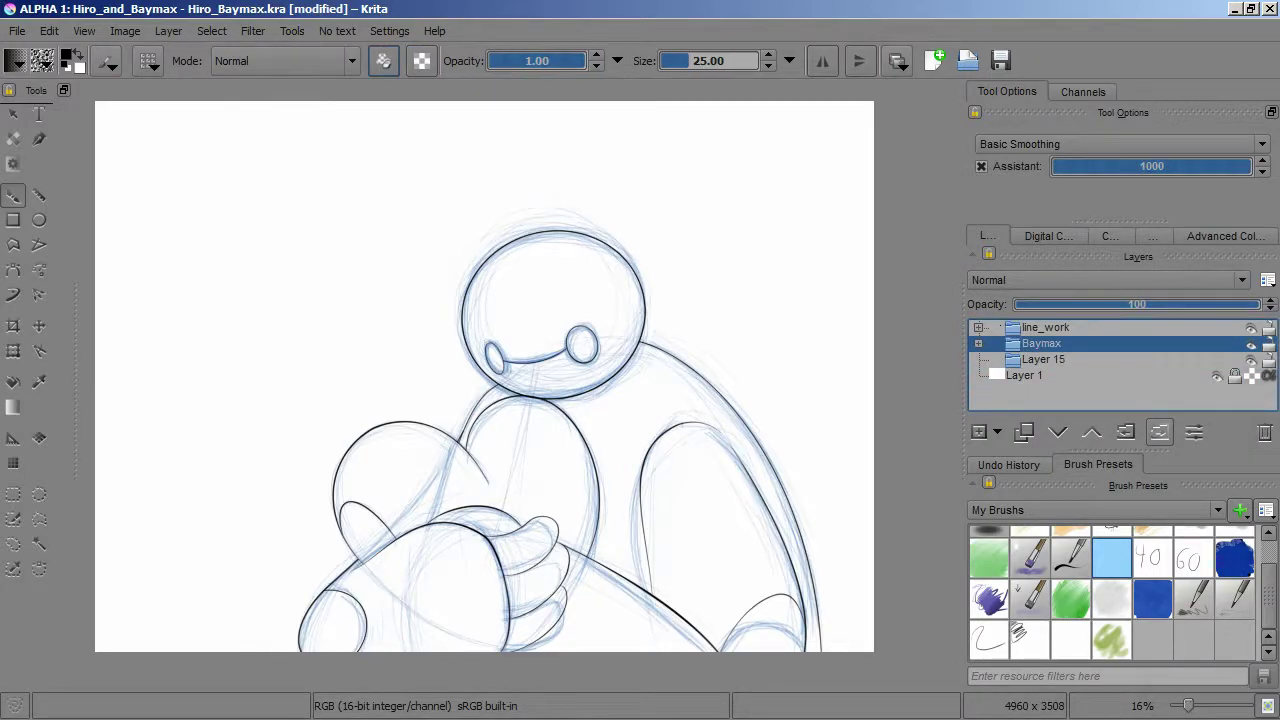
drag(1041, 343, 1043, 360)
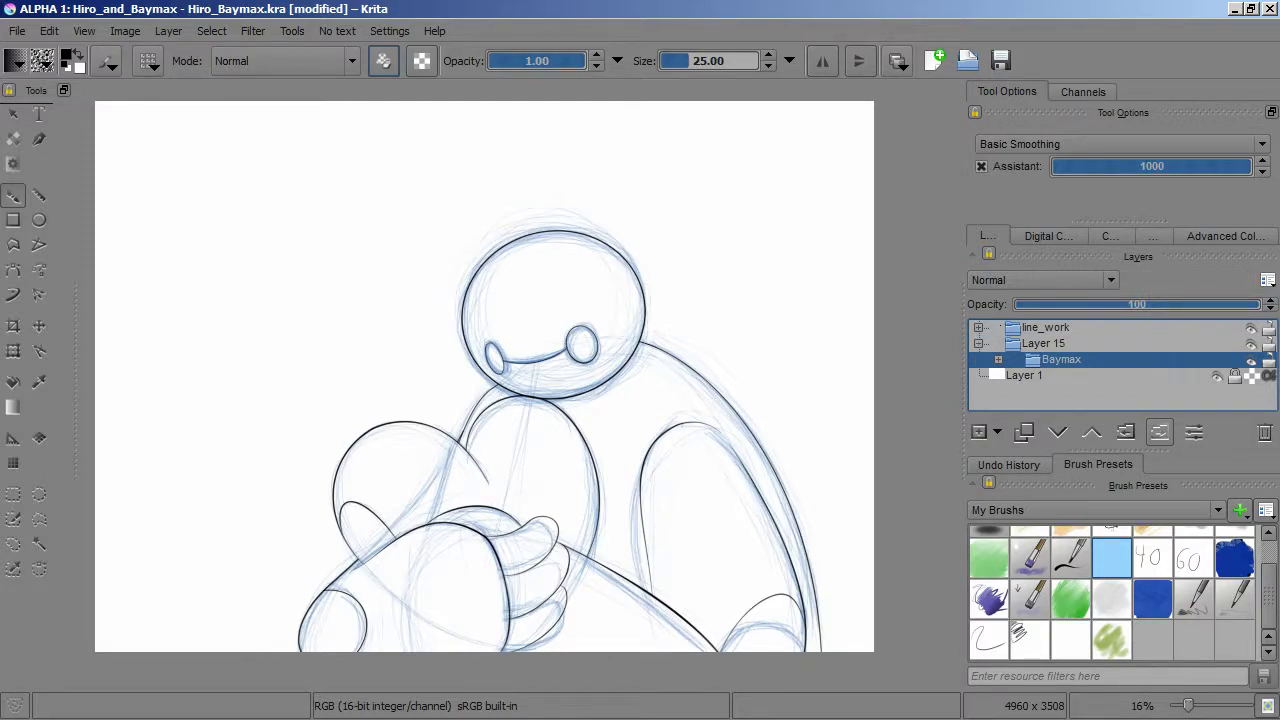
click(1045, 327)
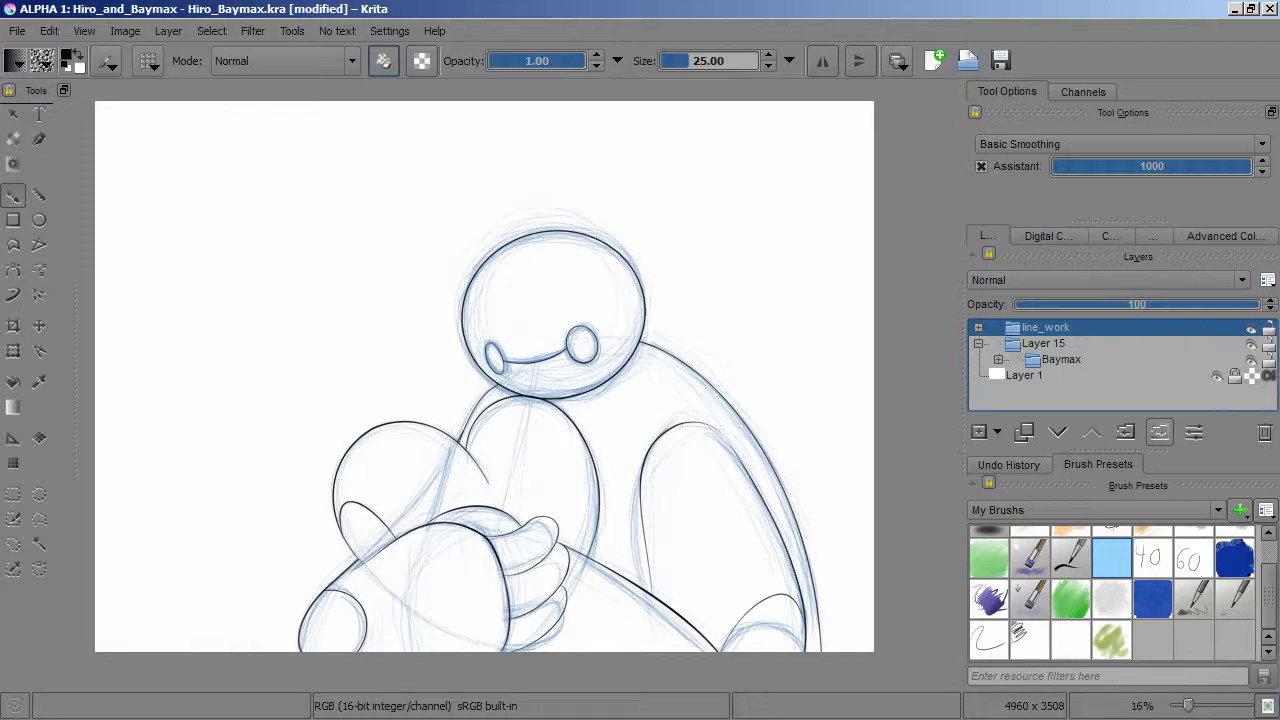
click(1159, 431)
Step: Move the whole Layer 15 group with sketch and line art a little to the left on the canvas
click(1043, 327)
key(ctrl+t)
drag(517, 429, 459, 431)
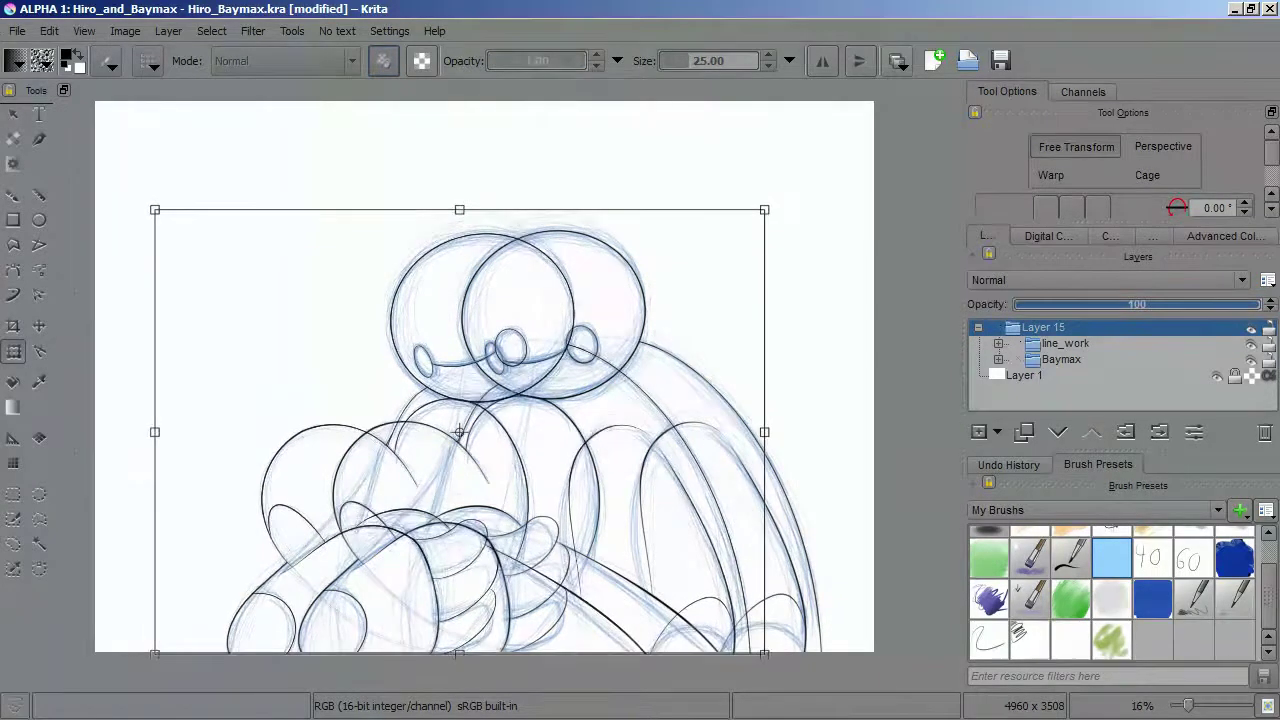
key(Escape)
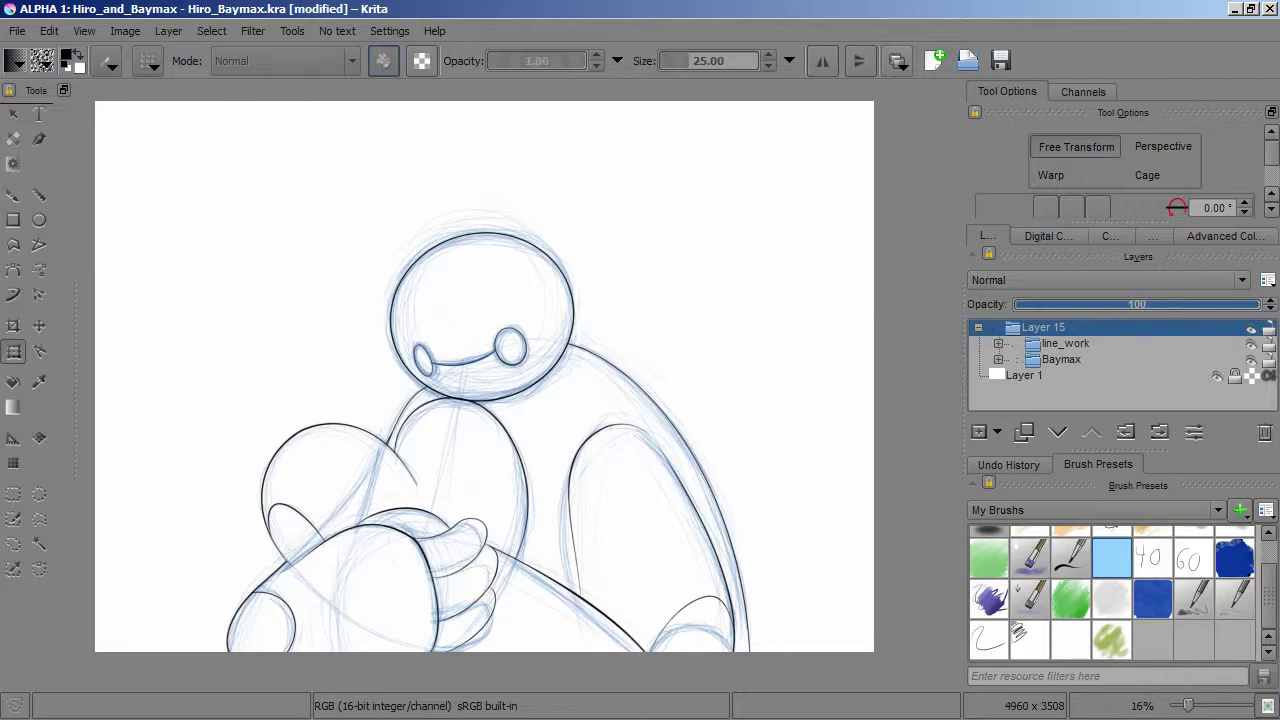
Step: Add a group layer between line_work and Baymax inside Layer 15, and save the drawing
key(Insert)
key(ctrl+Page_Down)
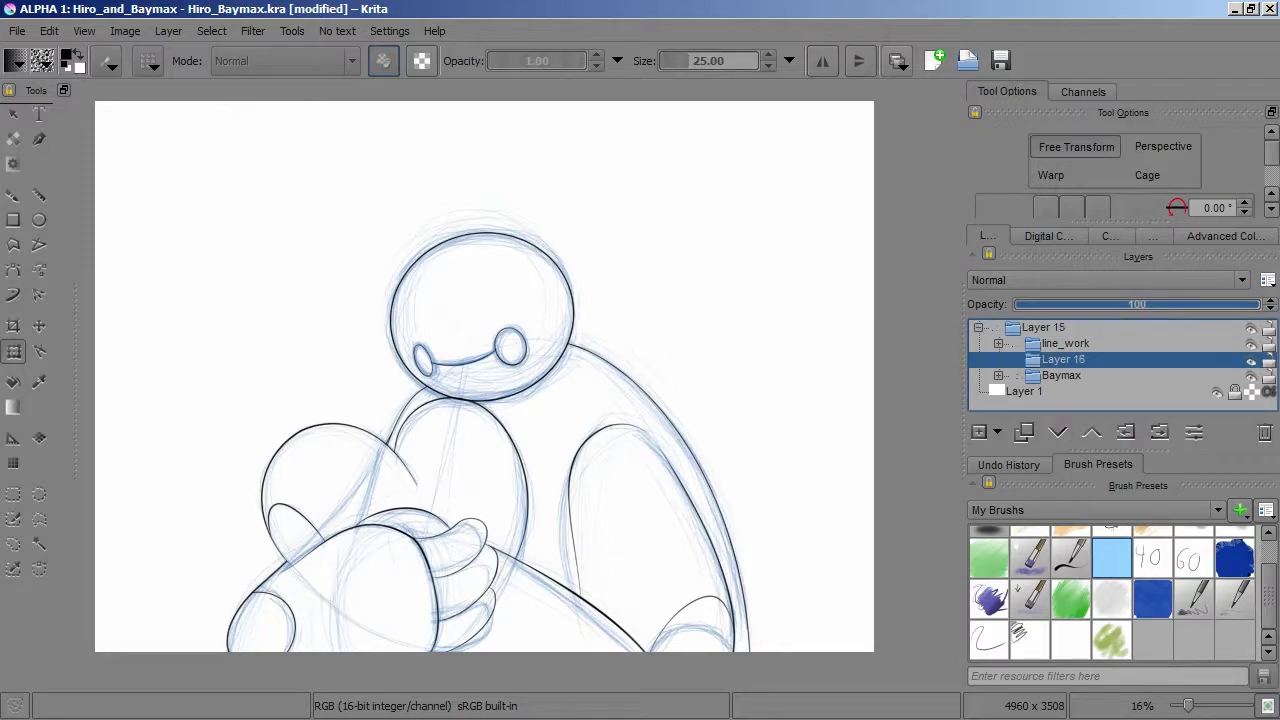
key(ctrl+s)
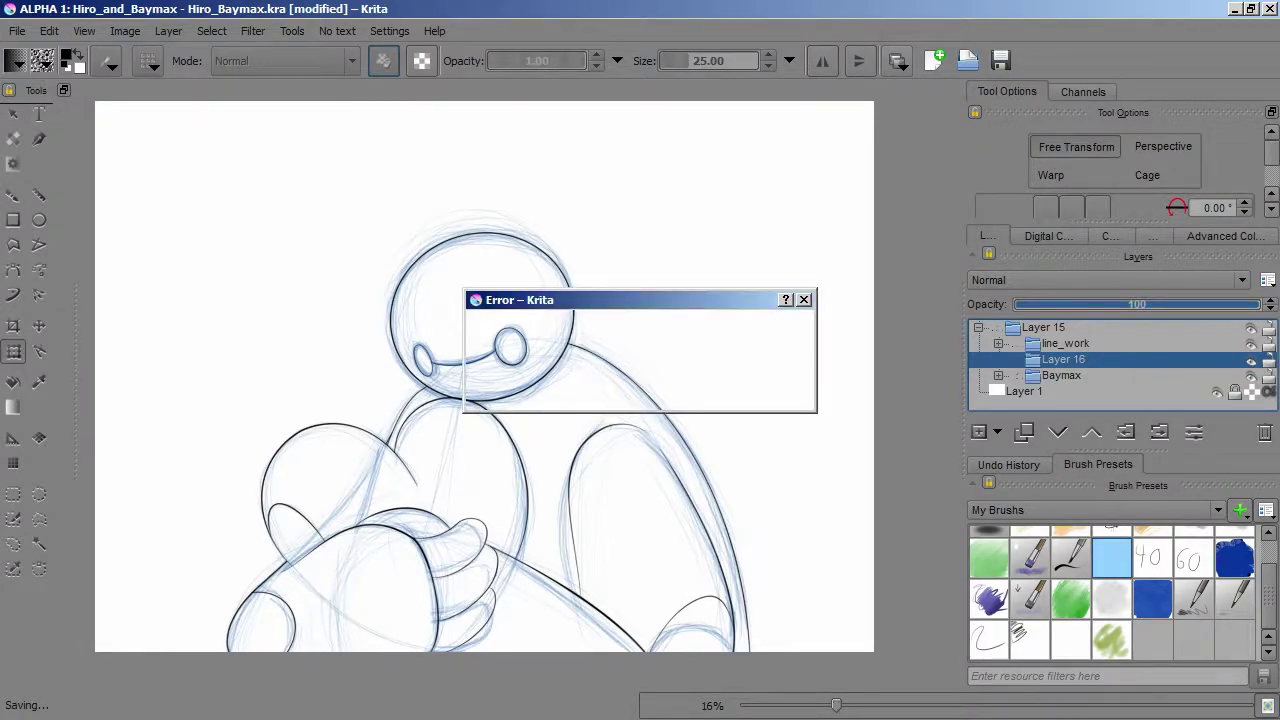
key(Return)
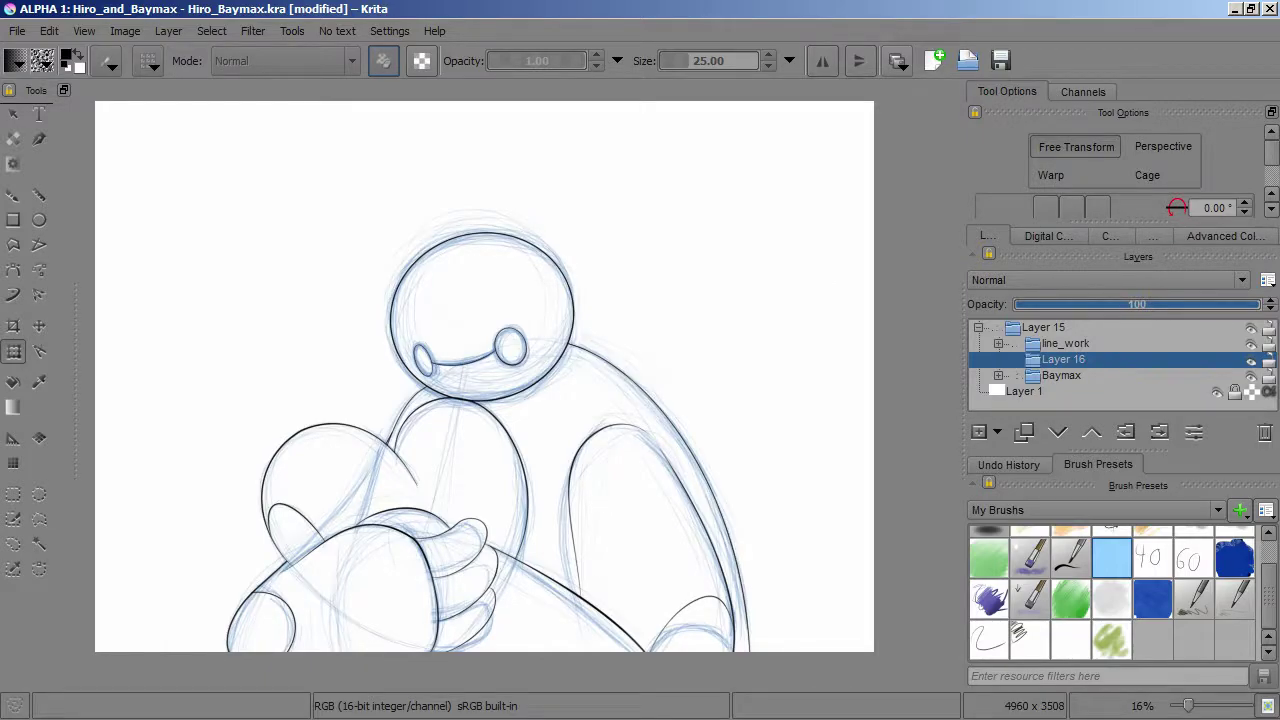
key(ctrl+s)
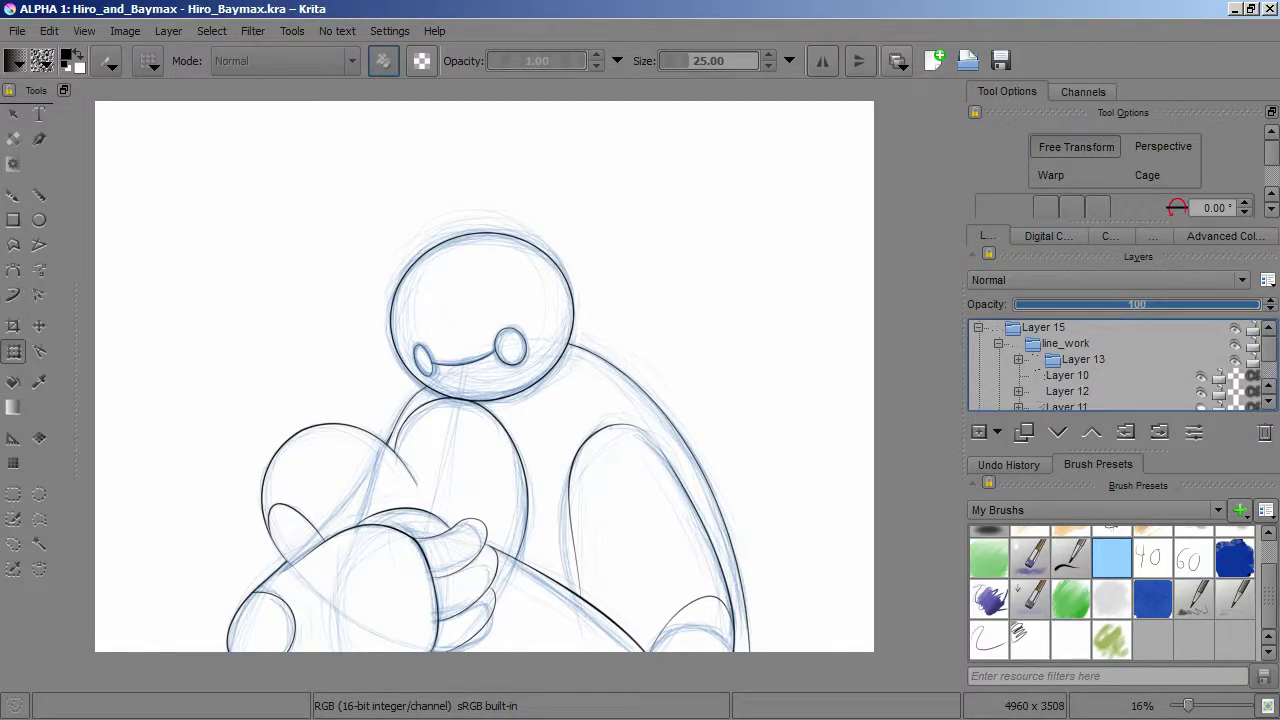
click(997, 431)
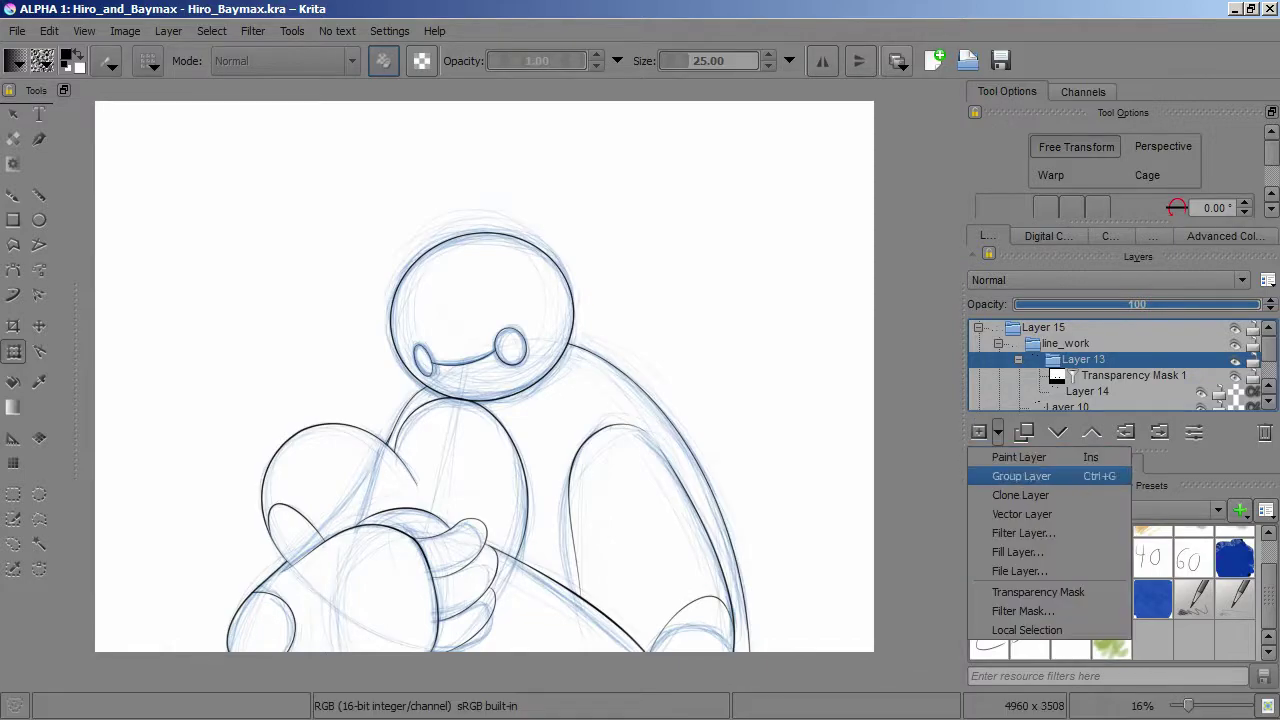
click(1022, 611)
click(452, 281)
click(540, 404)
click(817, 491)
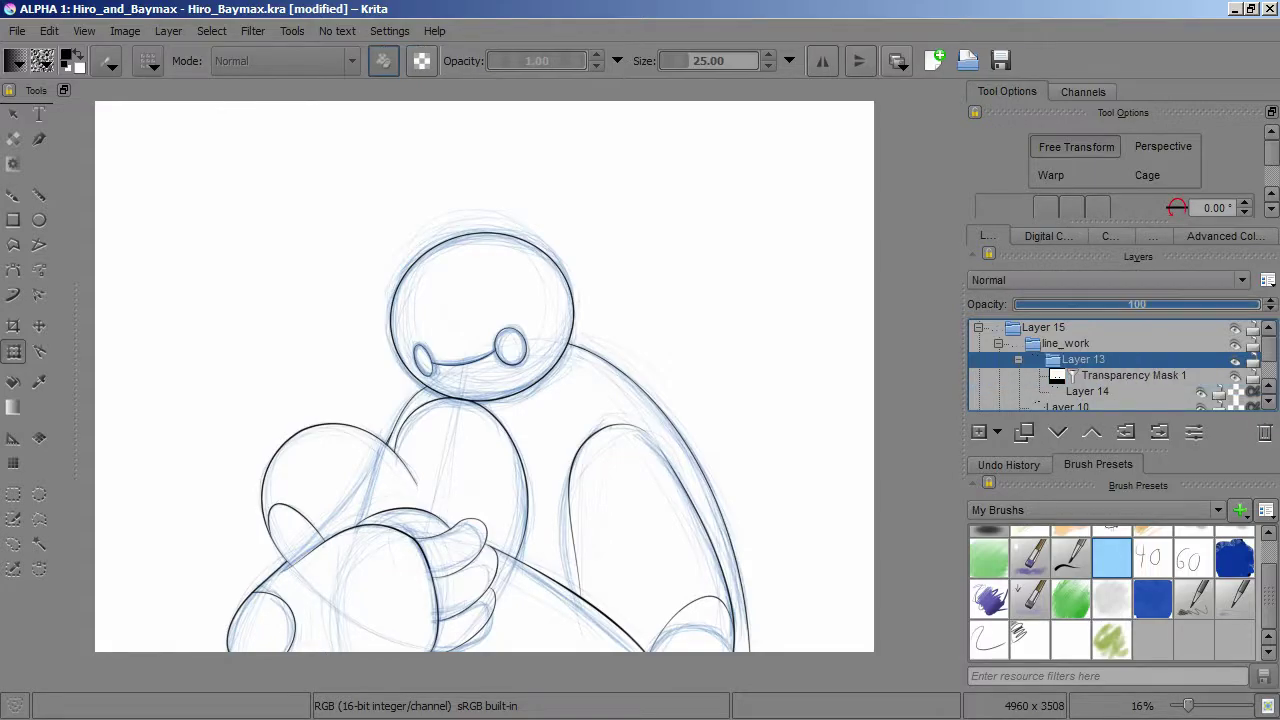
Step: Add an HSV/HSL Adjustment filter mask to Layer 13 with Colorize on, hue 0, saturation 50 and lightness 57
click(997, 431)
click(1022, 612)
click(455, 286)
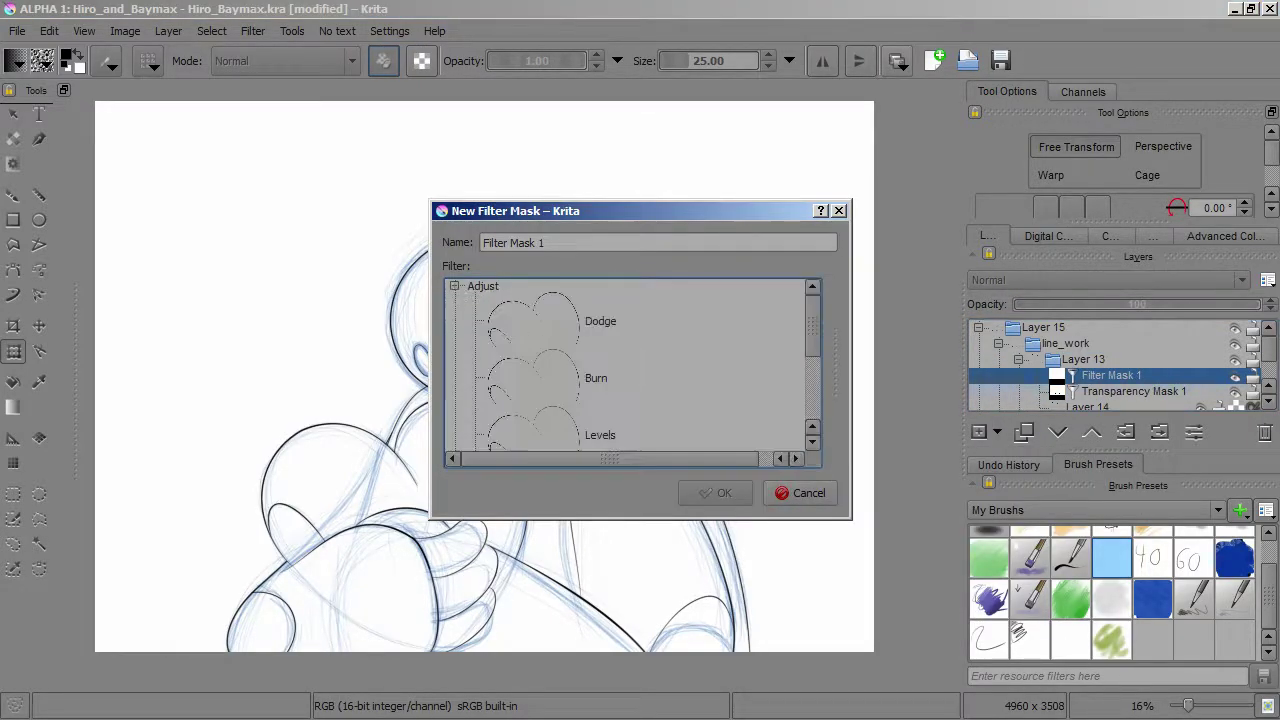
scroll(530, 370, down, 3)
click(540, 360)
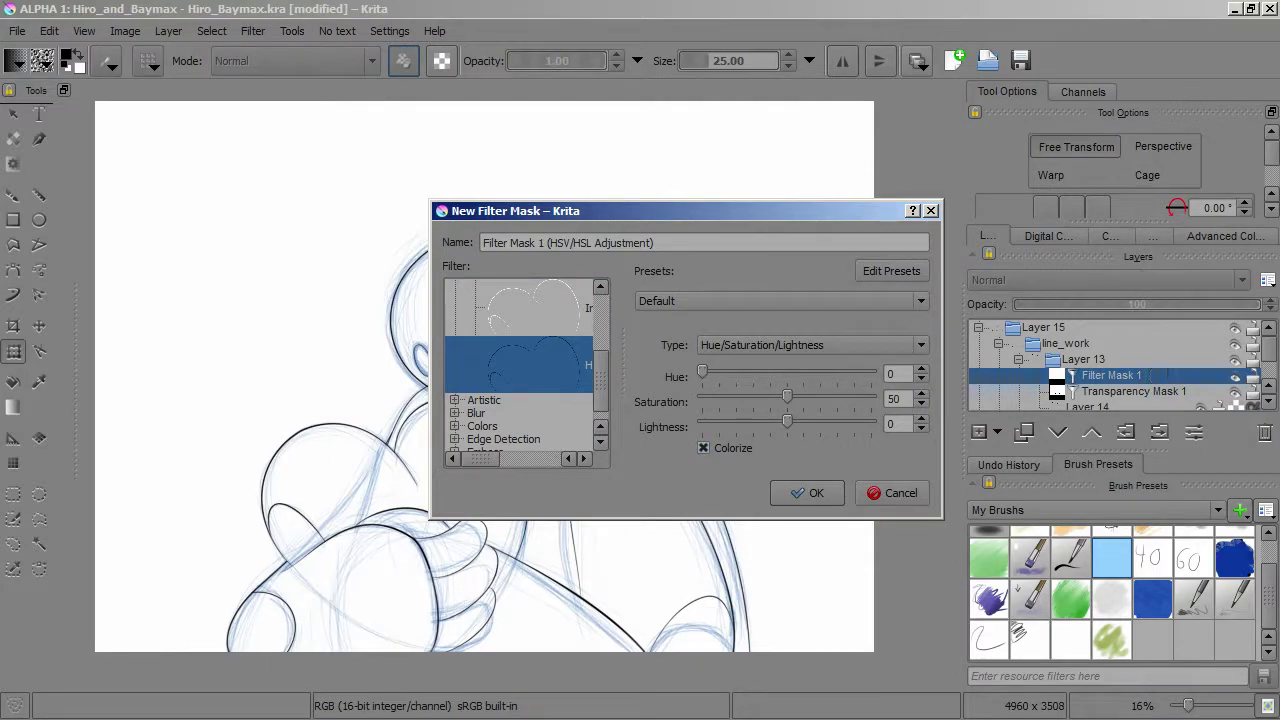
drag(600, 210, 733, 102)
drag(920, 313, 968, 313)
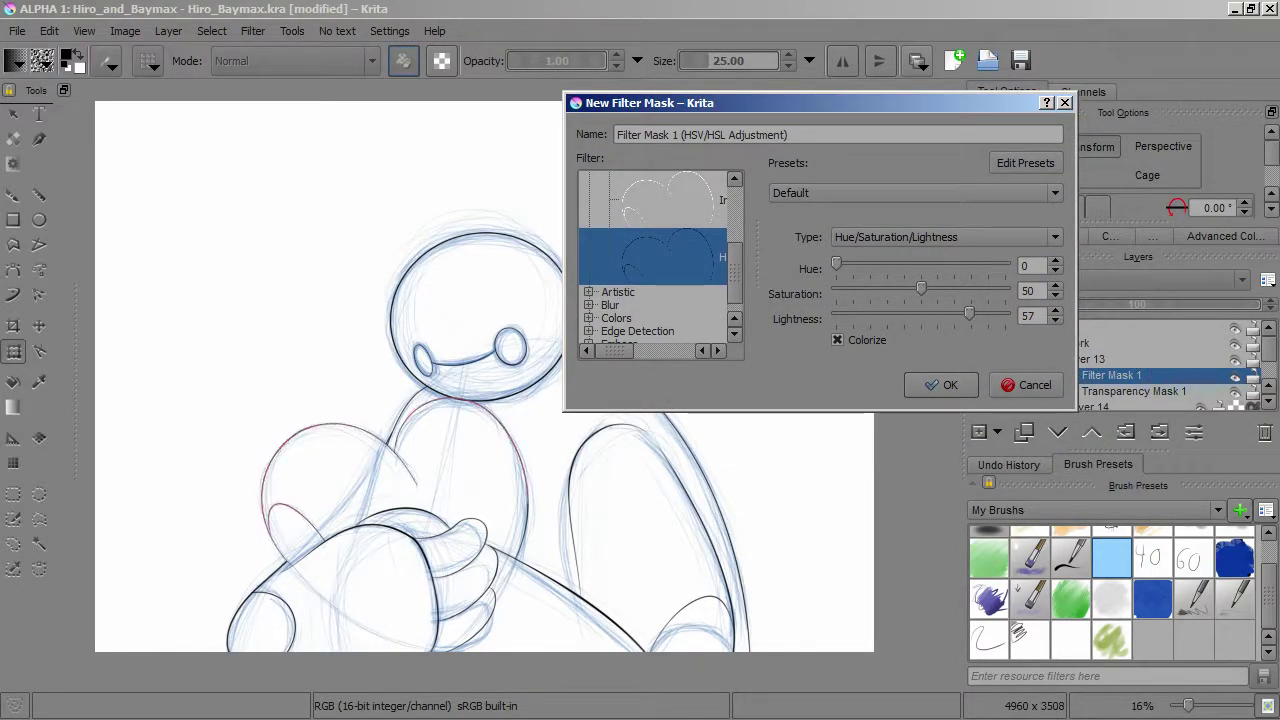
key(Return)
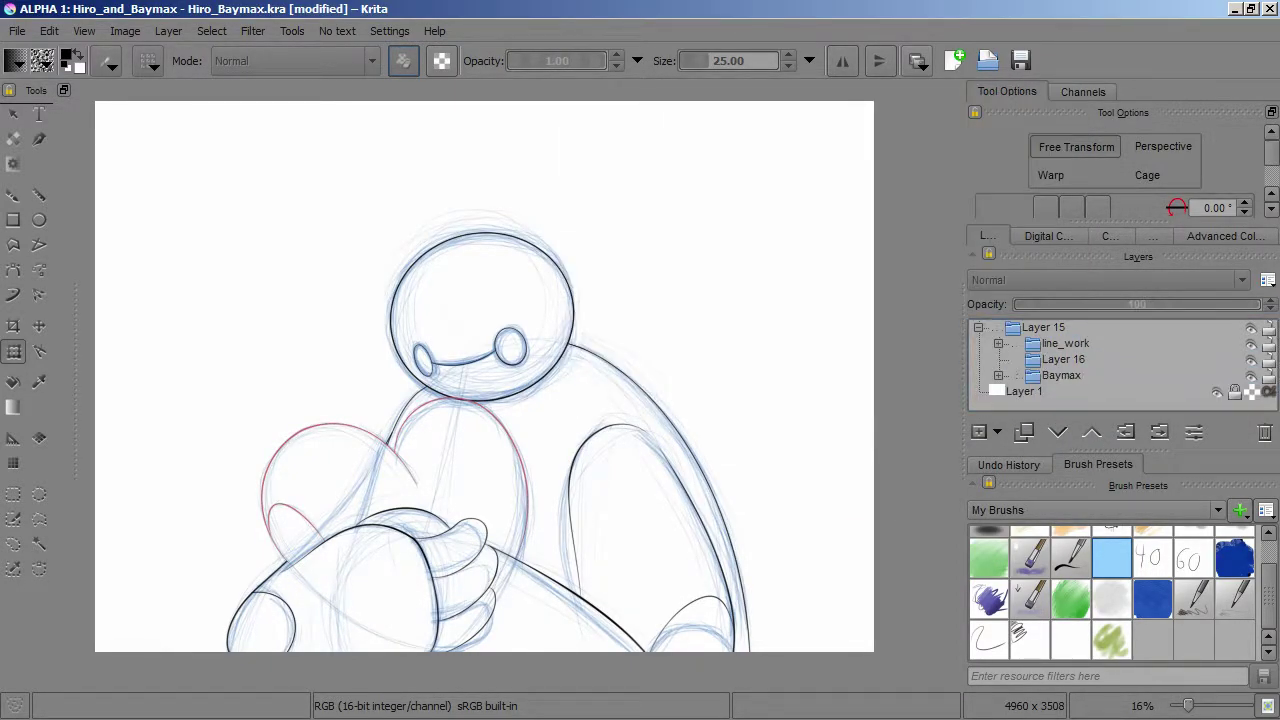
Step: Mask out the black head outline on Layer 9's transparency mask where it overlaps the red curve under the chin
scroll(518, 388, up, 4)
drag(500, 400, 705, 372)
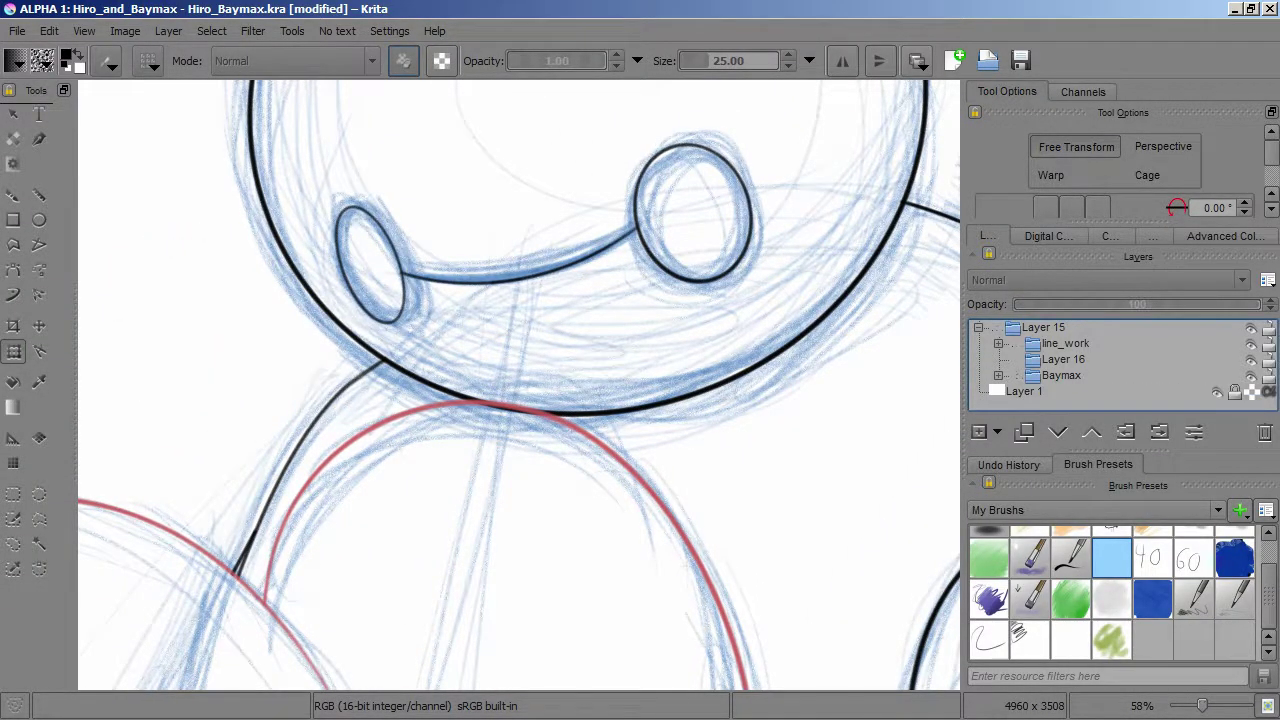
click(1064, 375)
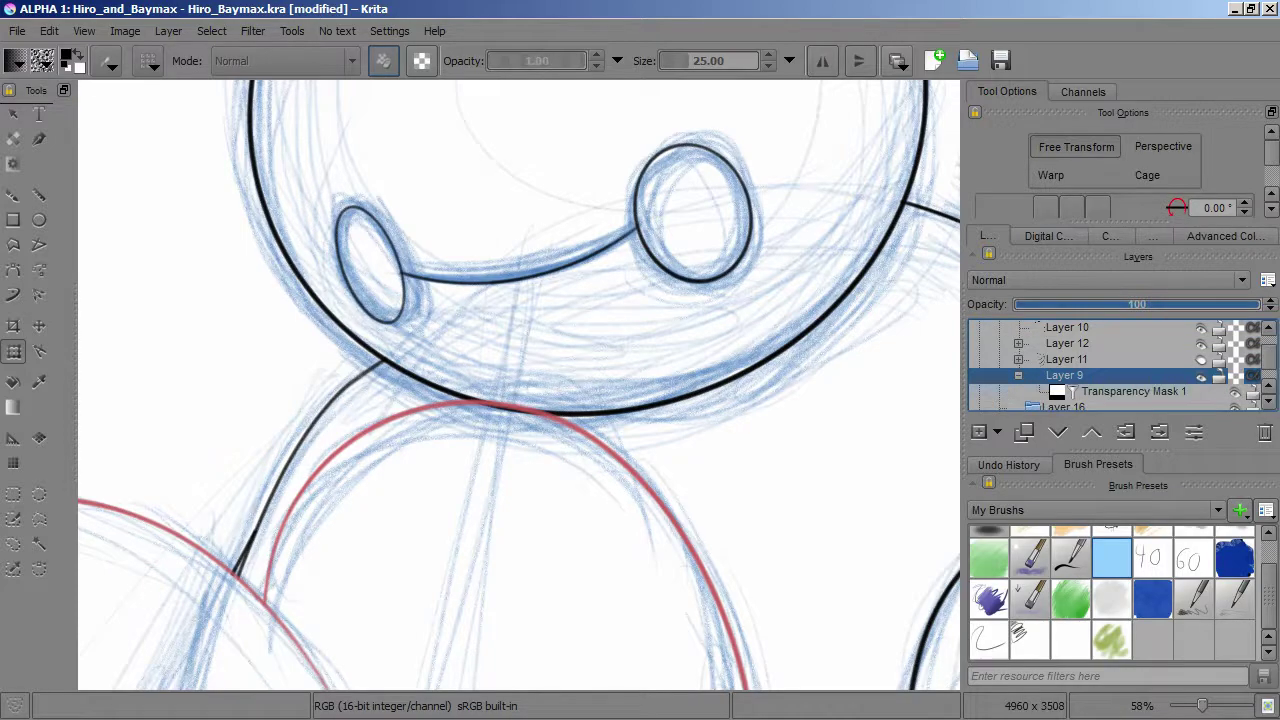
click(1133, 391)
key(b)
scroll(509, 466, up, 5)
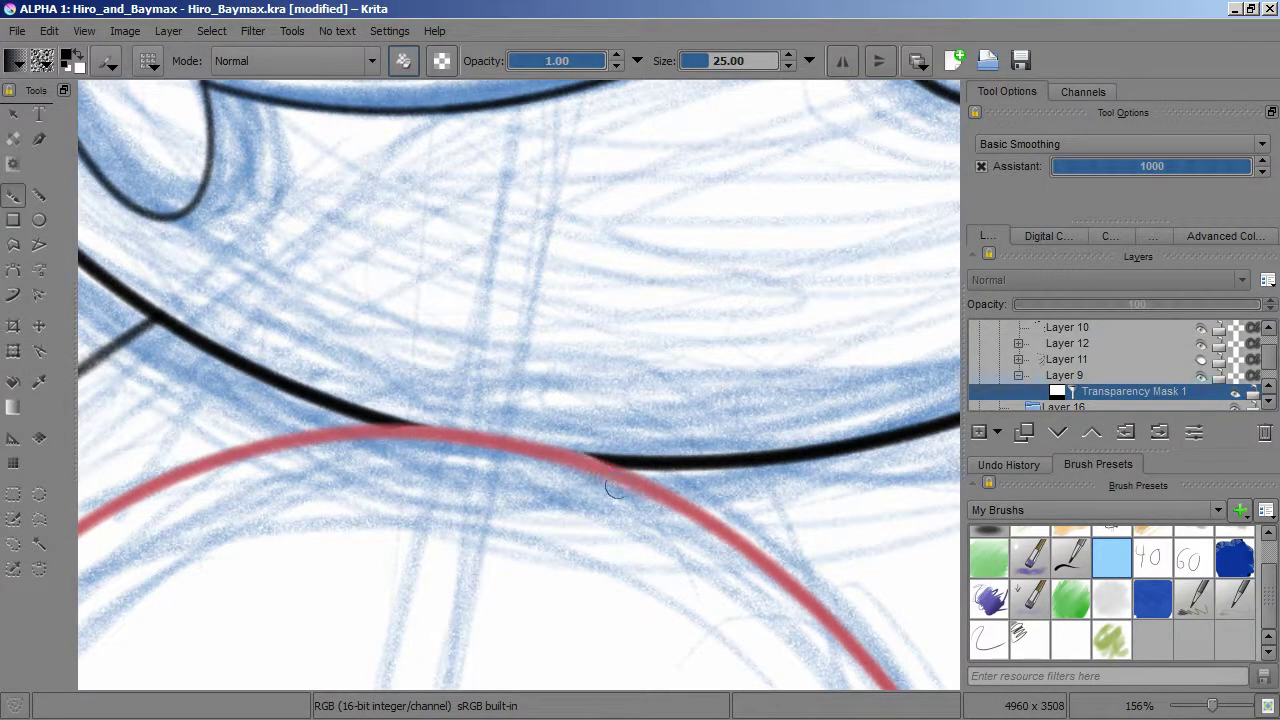
scroll(539, 476, up, 8)
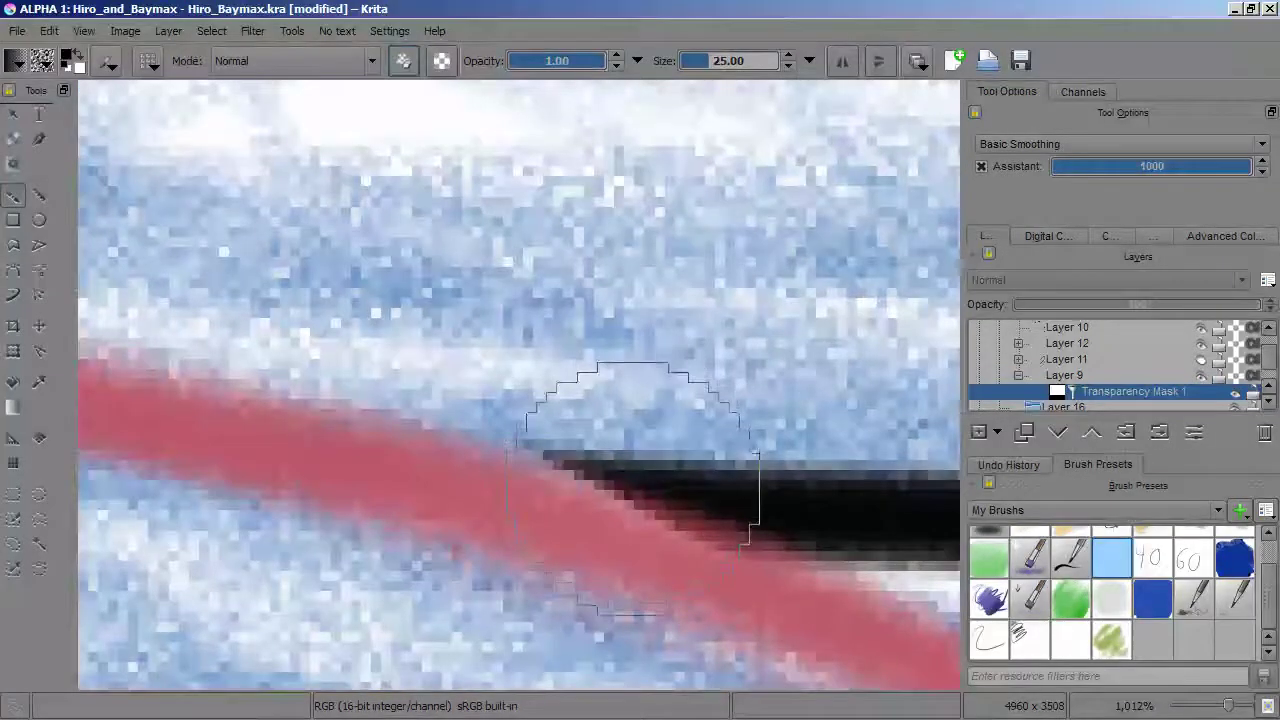
drag(440, 453, 200, 428)
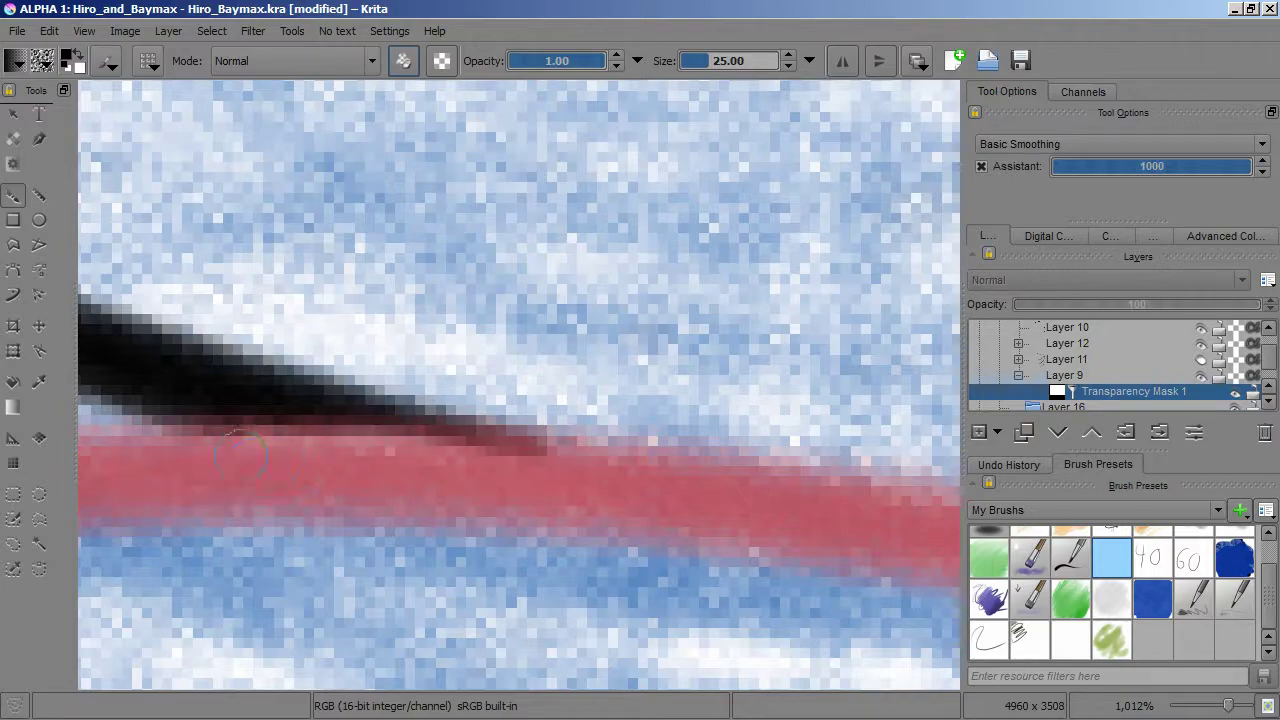
scroll(387, 534, down, 14)
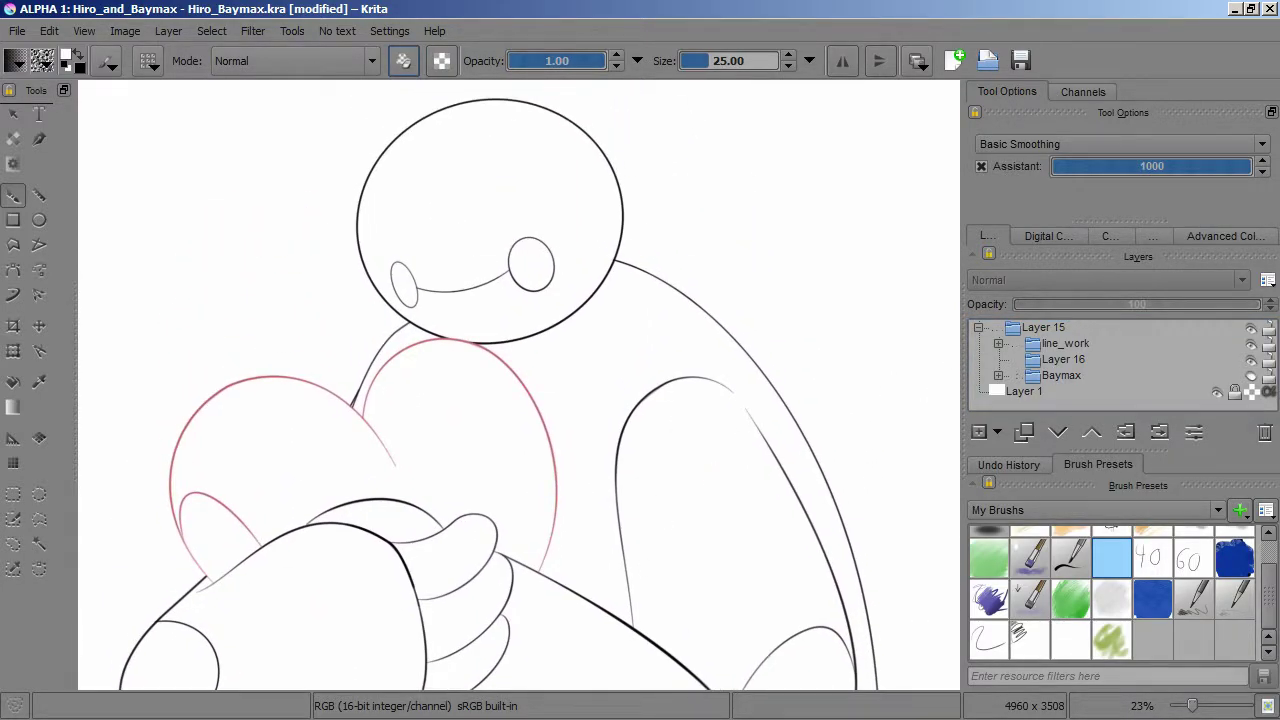
Step: Choose the nose_brush preset and add a paint layer inside the Layer 16 group
click(1111, 598)
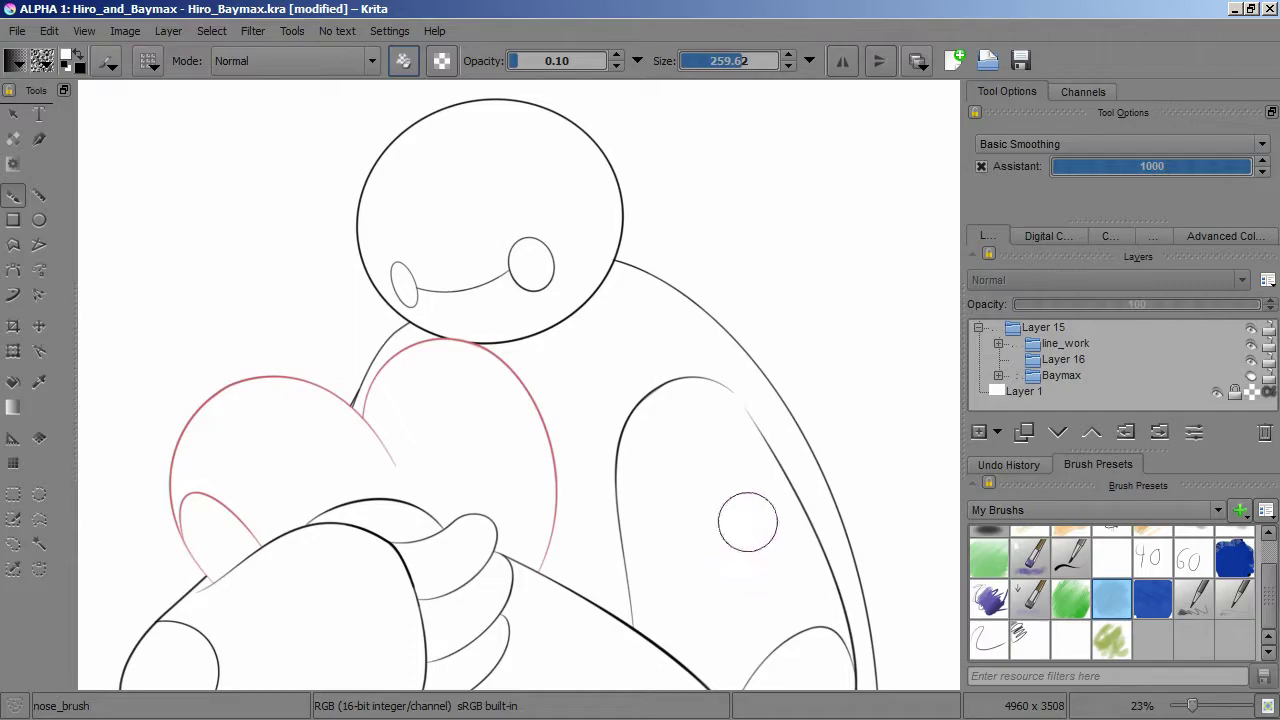
key(Insert)
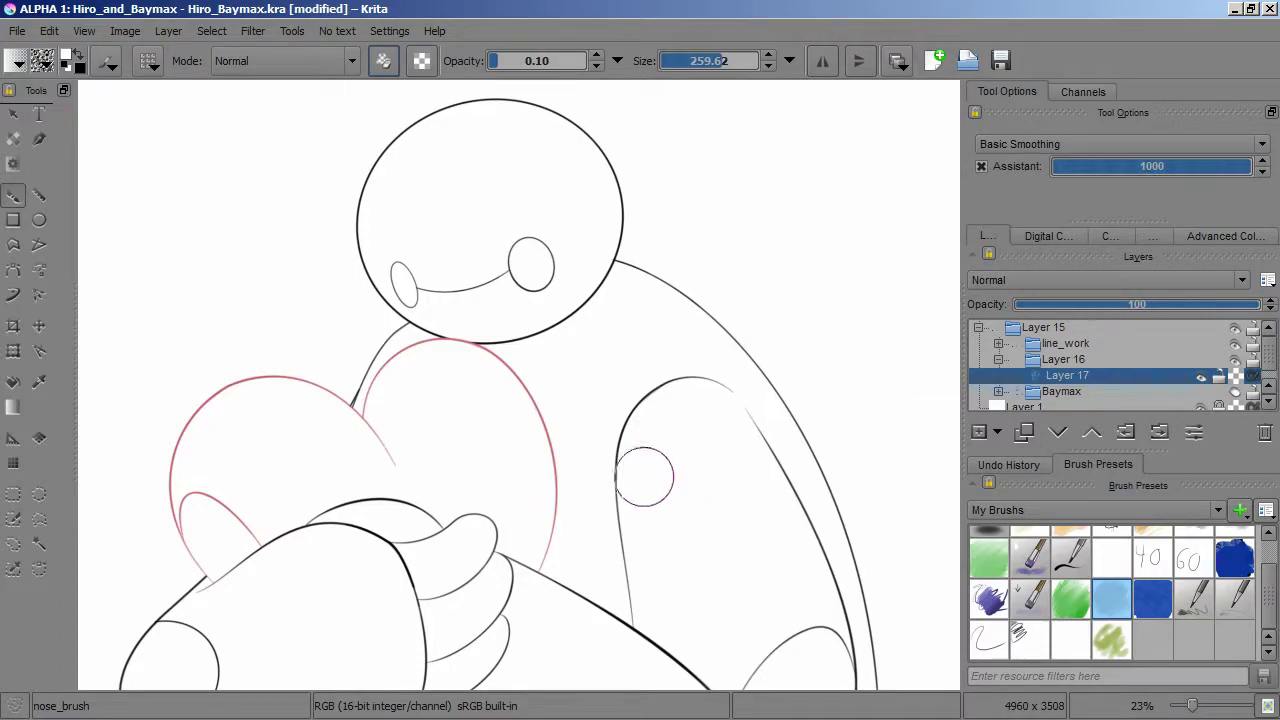
Step: Try soft nose_brush strokes between the red curve and the arm outline on Layer 17, and undo them
scroll(605, 441, up, 5)
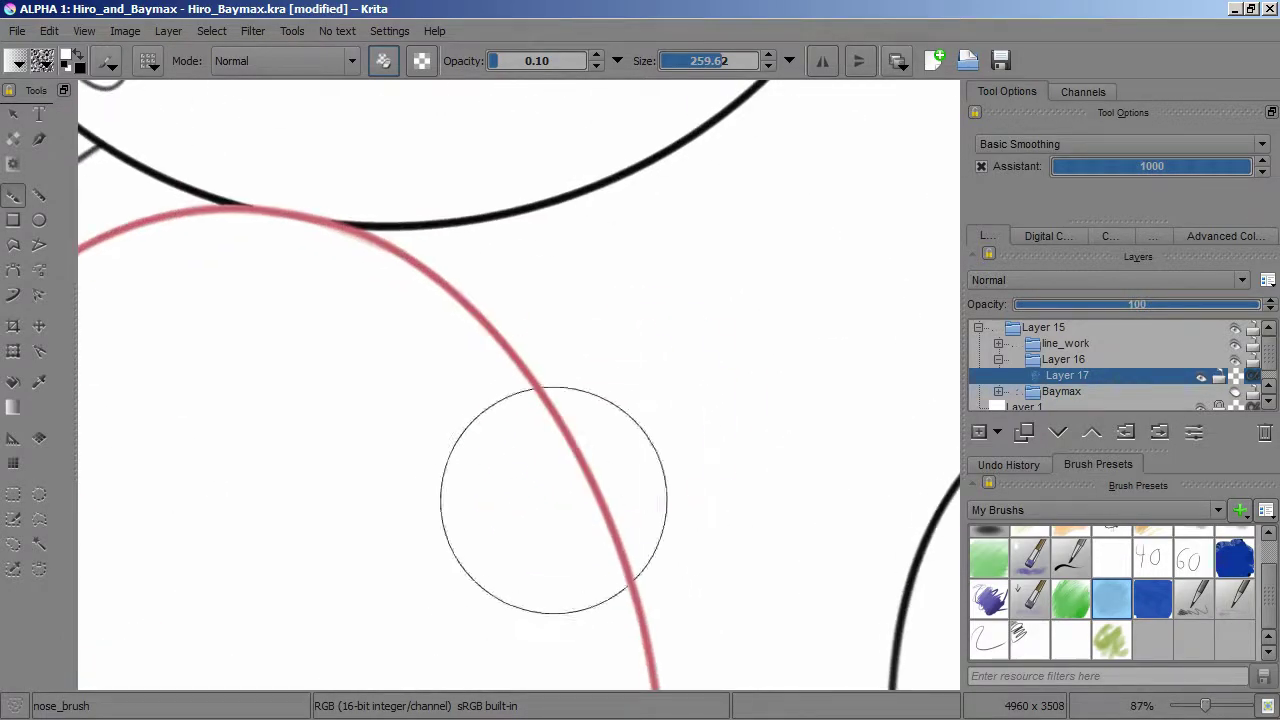
scroll(726, 474, down, 3)
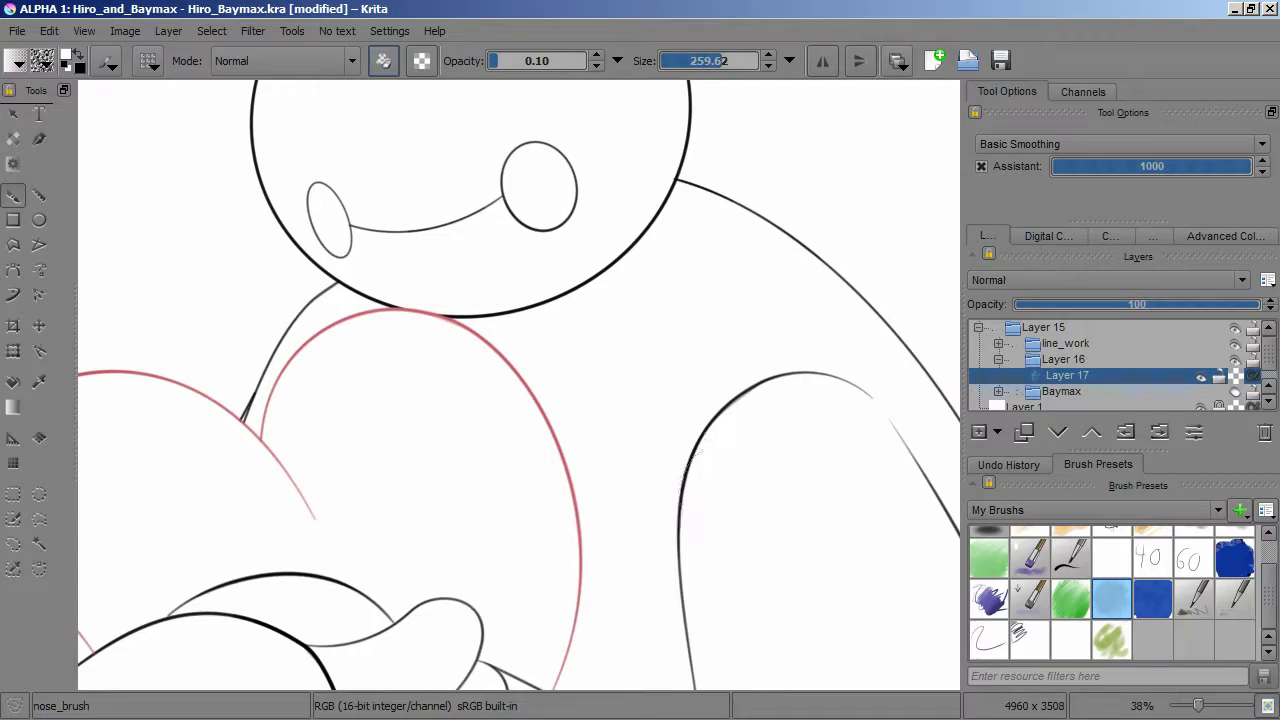
click(1009, 464)
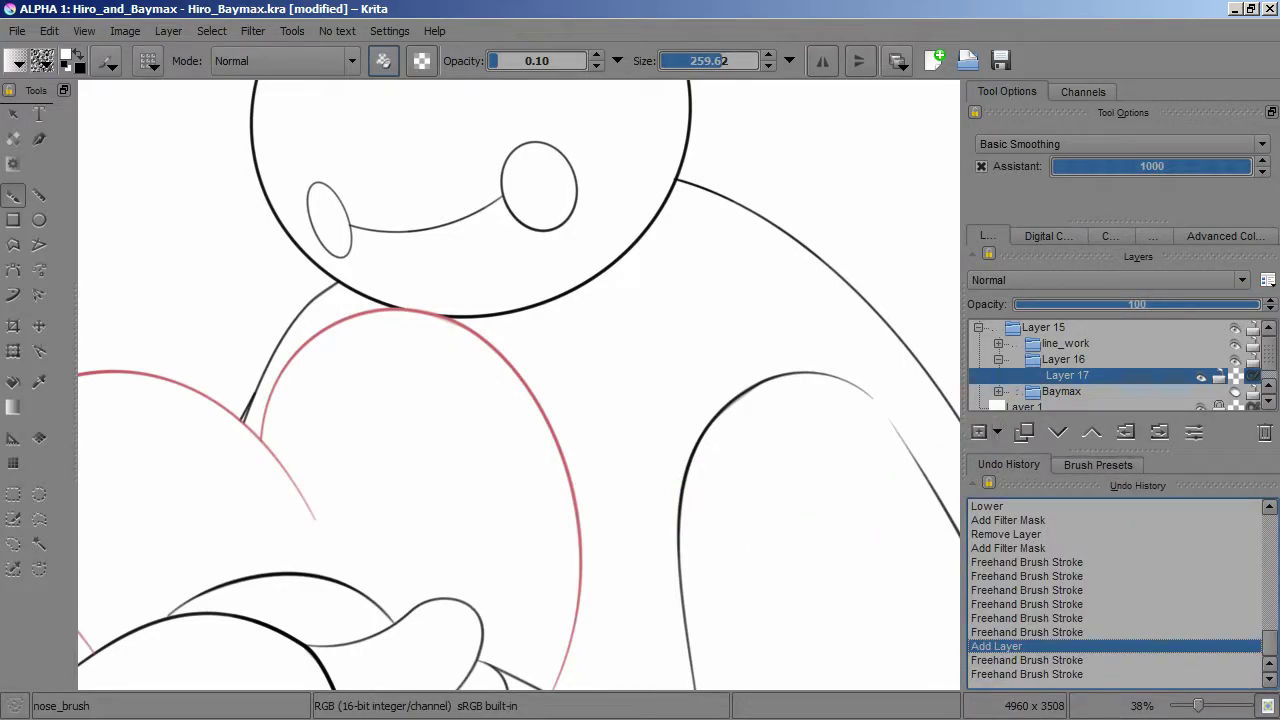
click(1098, 464)
mouse_move(550, 330)
mouse_down()
mouse_move(656, 401)
mouse_move(648, 514)
mouse_move(747, 518)
mouse_move(562, 460)
mouse_move(579, 421)
mouse_move(635, 402)
mouse_move(695, 528)
mouse_up()
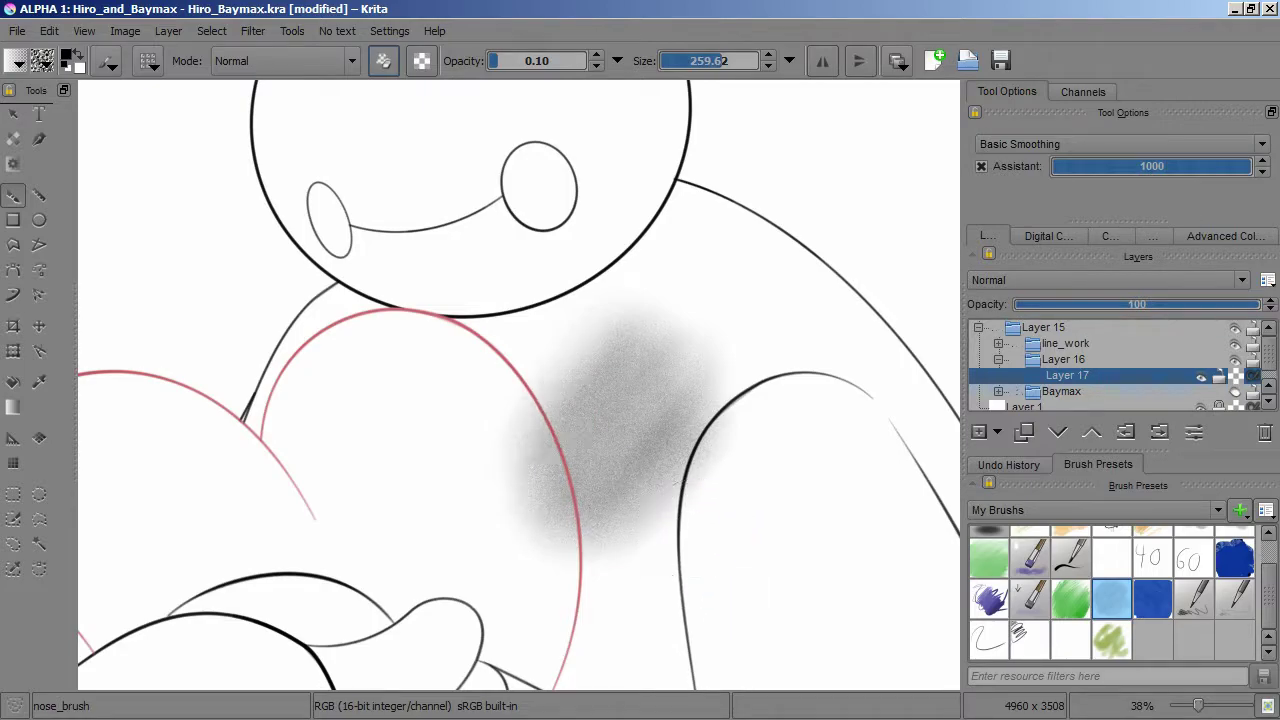
key(ctrl+z)
drag(628, 352, 600, 455)
key(ctrl+z)
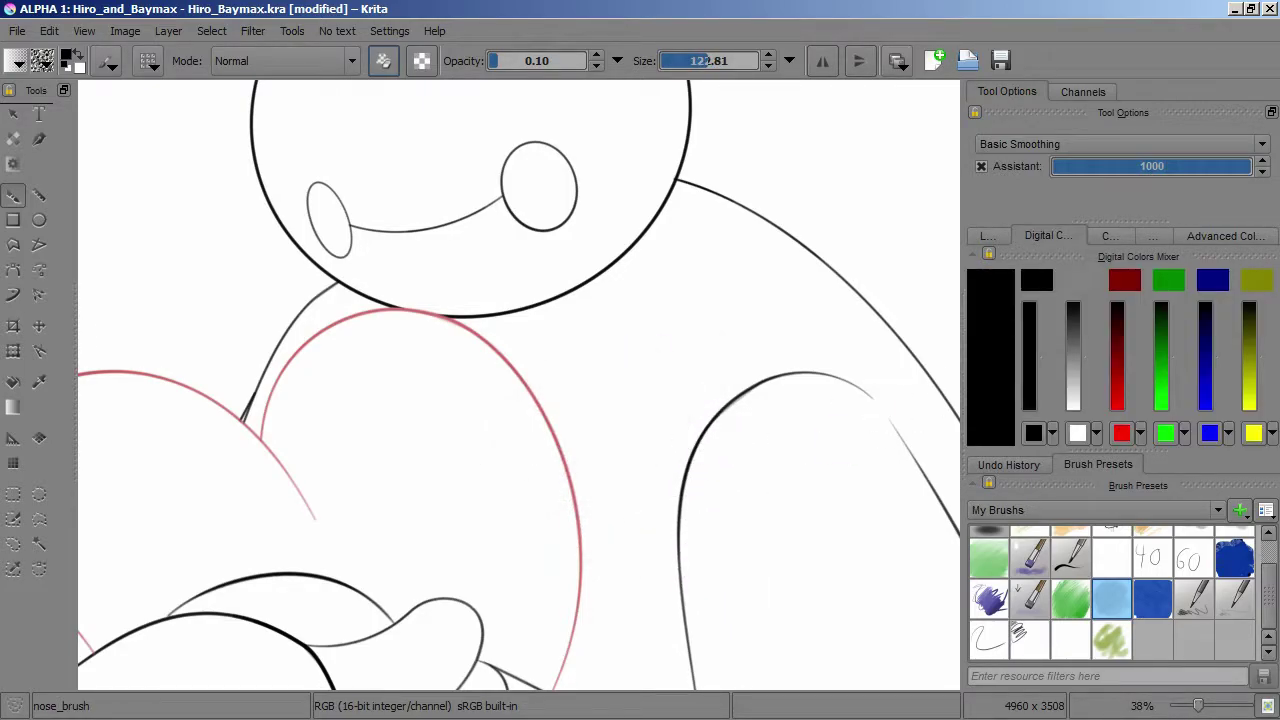
Step: Shade the lower inner edge of the large arm shape in pale blue with the soft brush at size 122.81
key(x)
scroll(531, 280, up, 3)
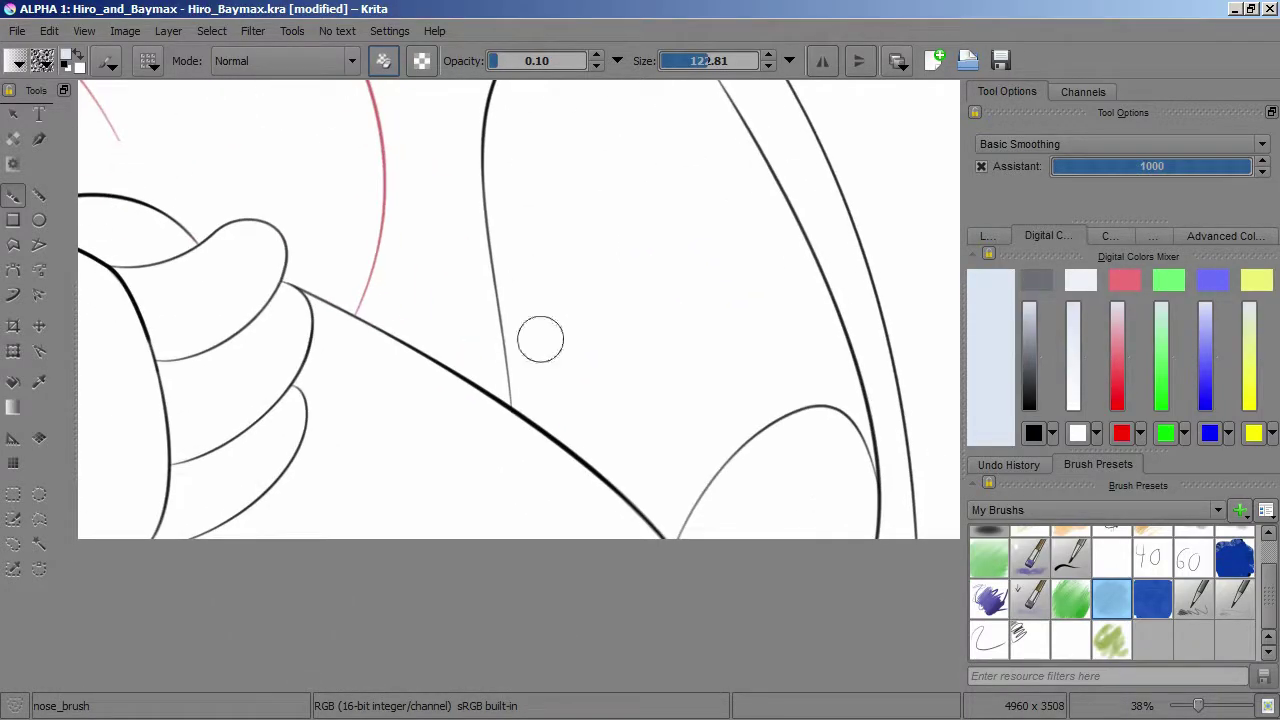
mouse_move(417, 485)
mouse_down()
mouse_move(337, 271)
mouse_move(537, 543)
mouse_move(354, 434)
mouse_move(374, 255)
mouse_up()
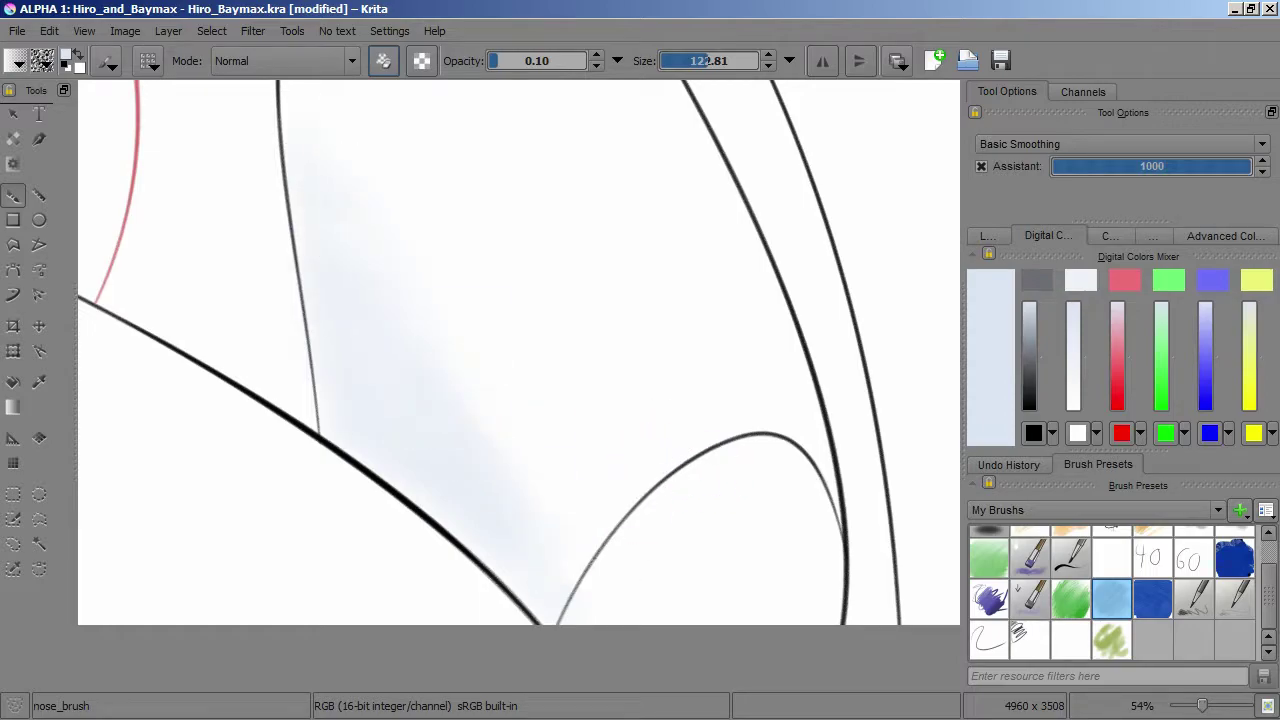
Step: Extend the arm's pale-blue shading, raise the brush opacity to 0.48, and shade the narrow strip between the outer arm and back curves
drag(327, 195, 437, 316)
drag(657, 614, 546, 496)
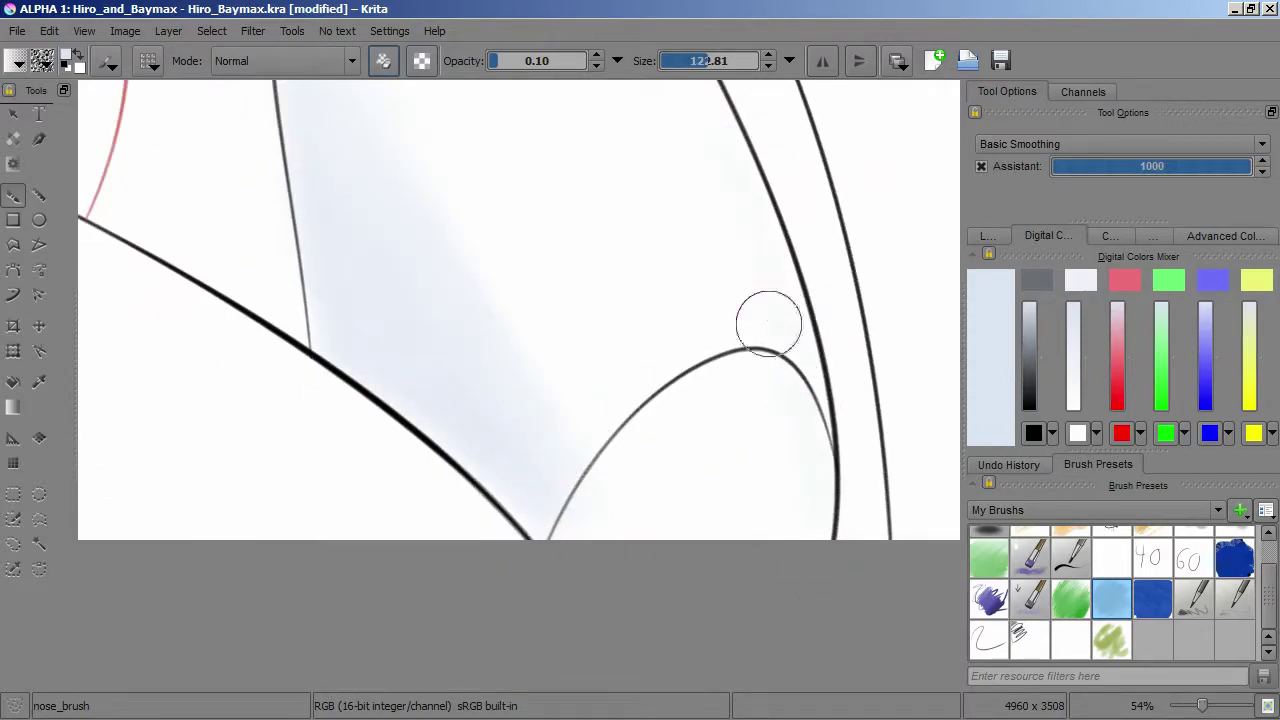
drag(824, 297, 849, 401)
key(o)
key(o)
key(o)
key(o)
drag(600, 380, 680, 294)
key(ctrl+z)
drag(852, 360, 831, 274)
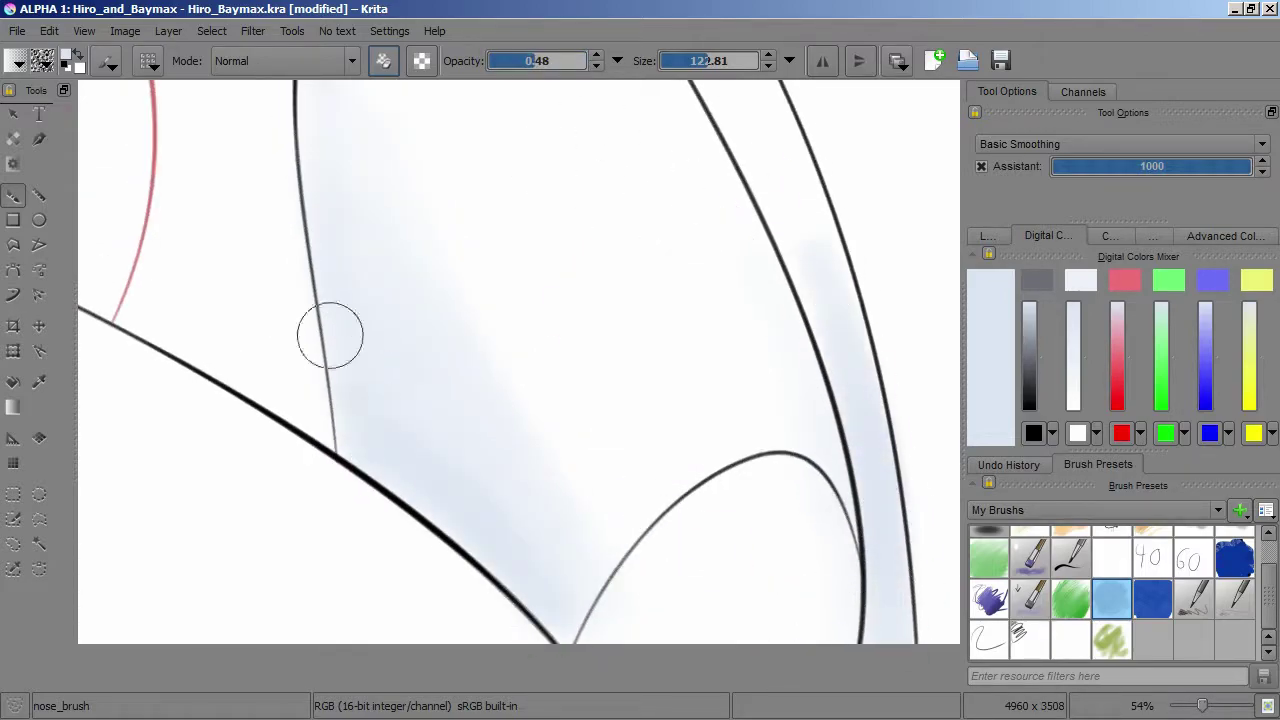
Step: Shade the torso in pale blue between the red heart curve and the arm outline, up towards the chin
scroll(351, 423, down, 4)
scroll(601, 498, up, 2)
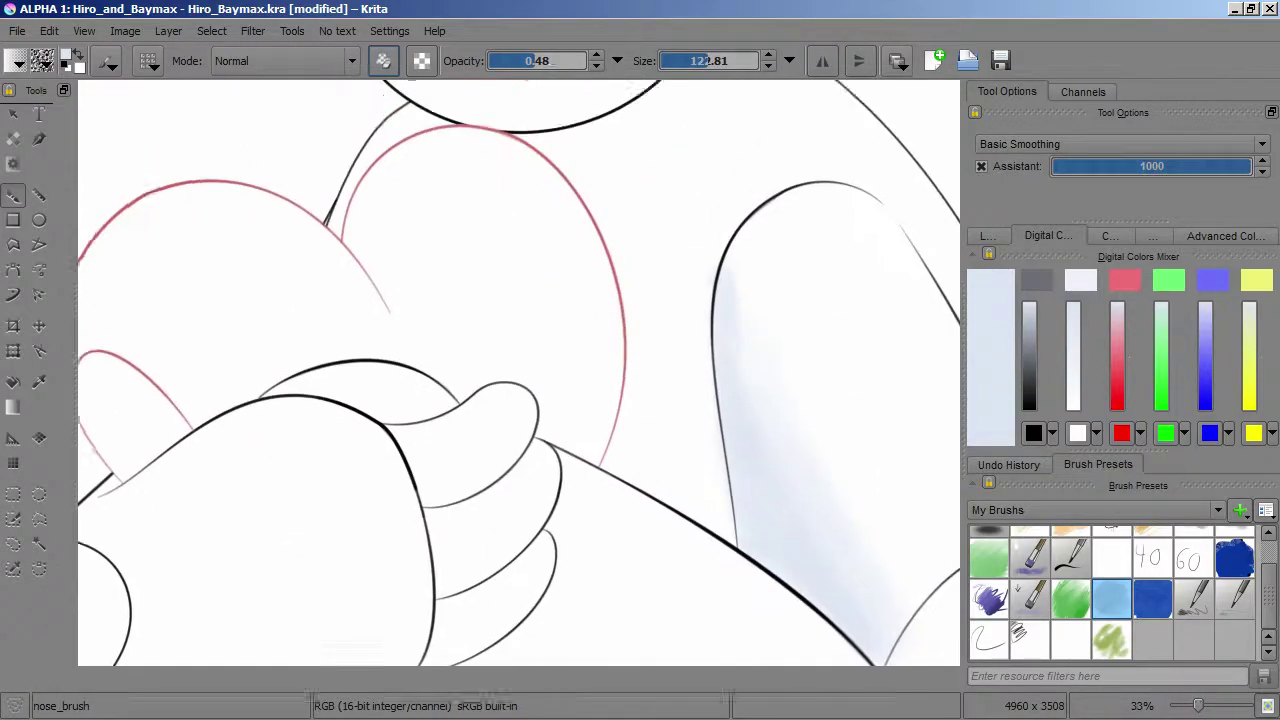
mouse_move(556, 433)
mouse_down()
mouse_move(610, 601)
mouse_move(646, 625)
mouse_up()
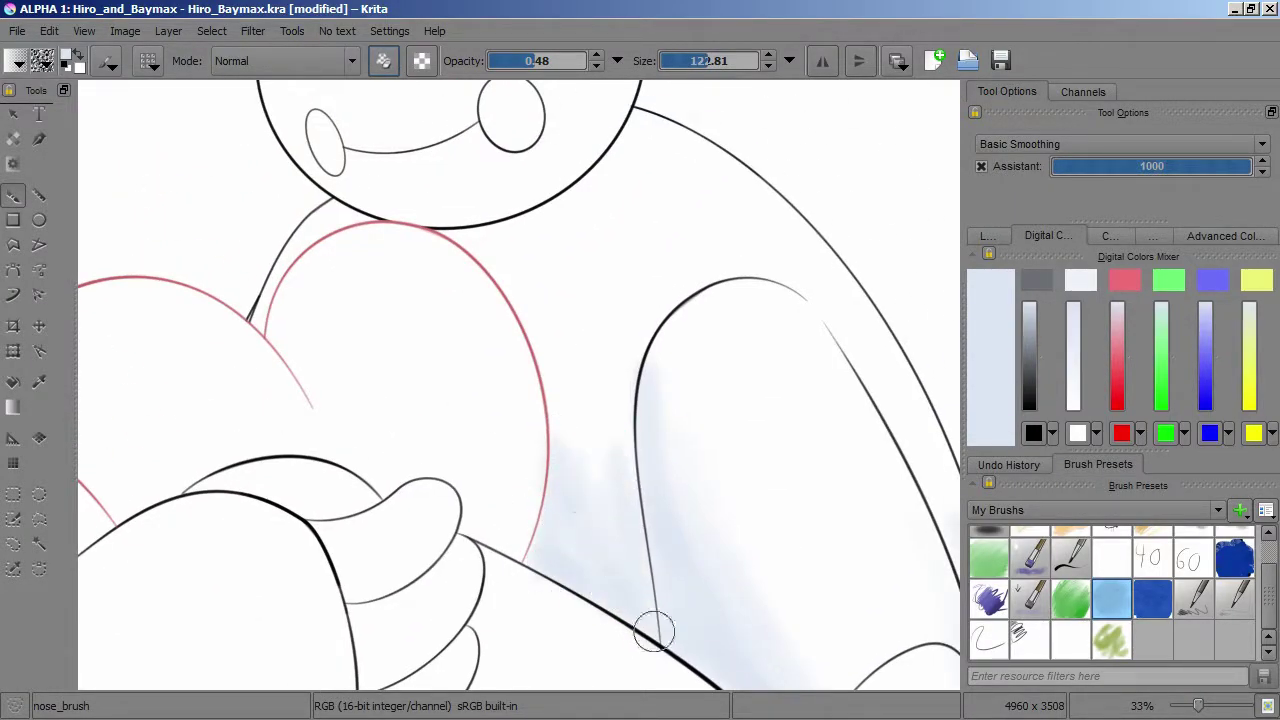
drag(542, 529, 649, 689)
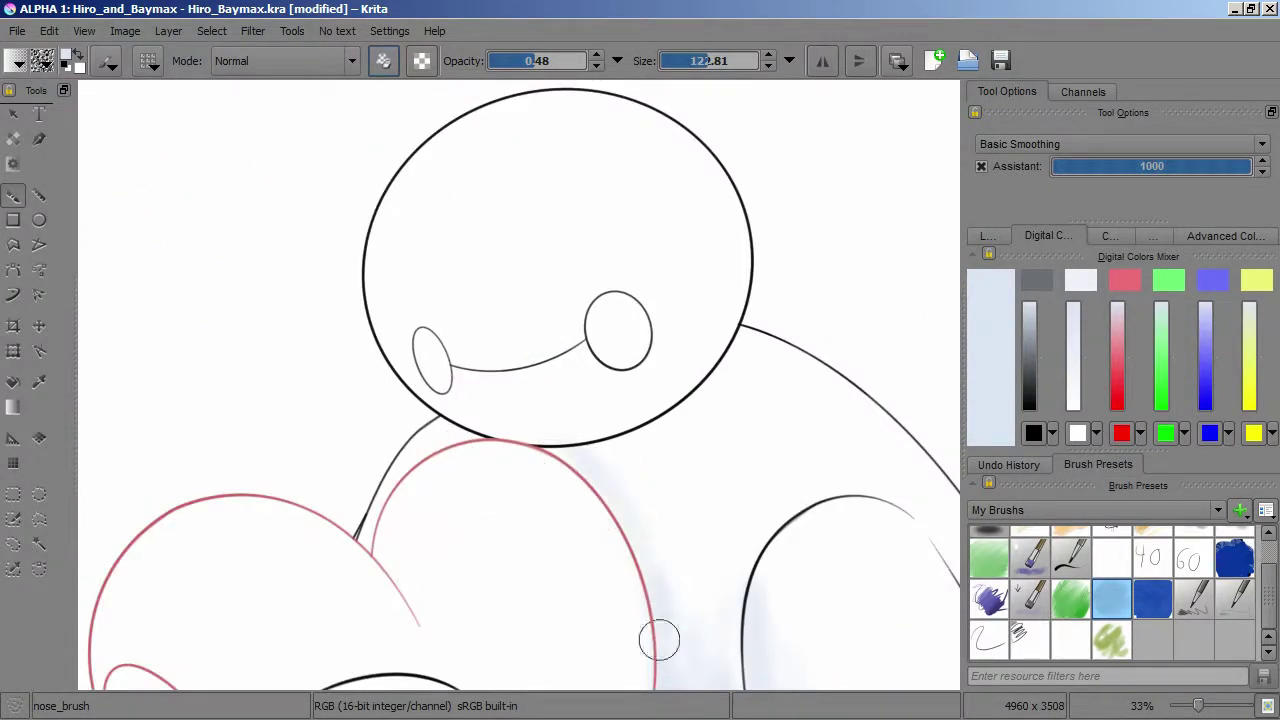
Step: Shade the left and lower edges of Baymax's head in pale blue around the eyes and mouth line
mouse_move(593, 439)
mouse_down()
mouse_move(489, 412)
mouse_move(387, 342)
mouse_move(455, 388)
mouse_move(540, 400)
mouse_up()
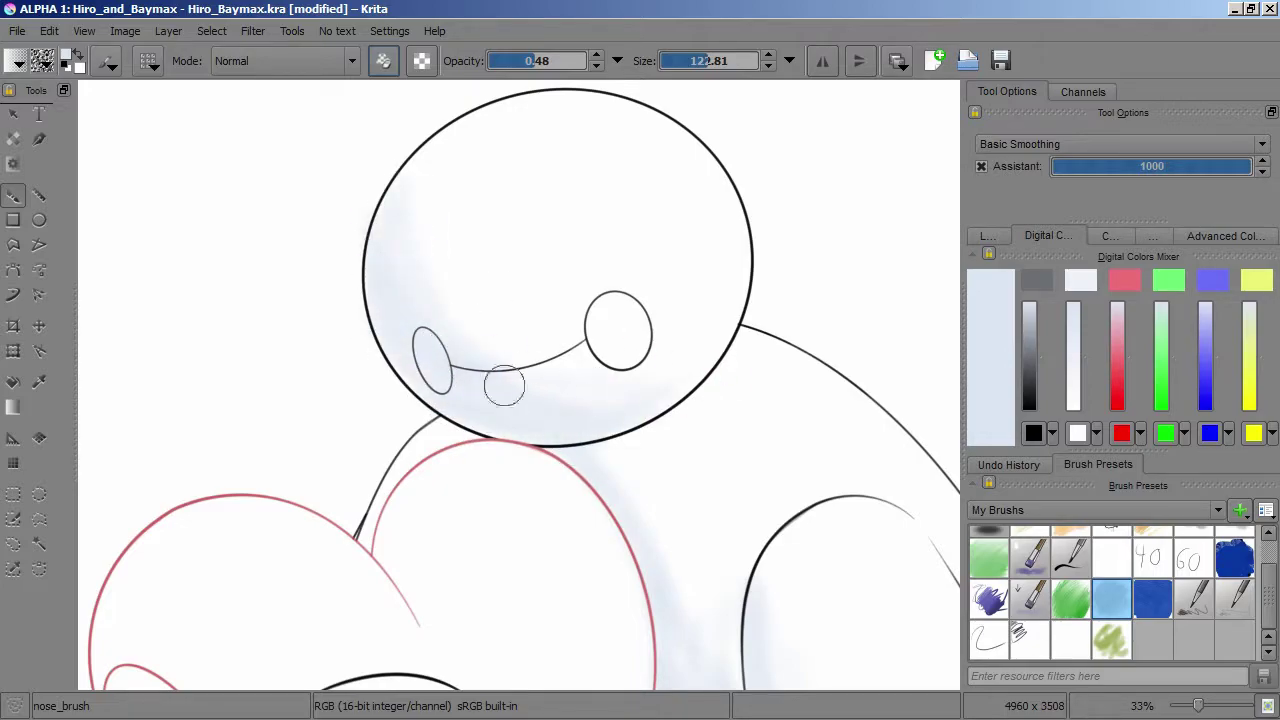
drag(420, 190, 465, 127)
drag(434, 486, 429, 156)
Step: Shade the front hand, its fingers and the adjoining forearm in pale blue with the soft brush
drag(477, 469, 557, 462)
mouse_move(594, 388)
mouse_down()
mouse_move(563, 358)
mouse_move(615, 380)
mouse_up()
mouse_move(594, 478)
mouse_down()
mouse_move(644, 440)
mouse_move(595, 509)
mouse_move(615, 553)
mouse_move(577, 557)
mouse_up()
mouse_move(307, 566)
mouse_down()
mouse_move(293, 538)
mouse_move(508, 508)
mouse_move(530, 408)
mouse_move(532, 522)
mouse_move(504, 485)
mouse_move(486, 494)
mouse_move(491, 573)
mouse_move(319, 575)
mouse_move(485, 517)
mouse_move(555, 530)
mouse_up()
mouse_move(302, 416)
mouse_down()
mouse_move(353, 357)
mouse_move(317, 386)
mouse_move(253, 403)
mouse_move(378, 345)
mouse_up()
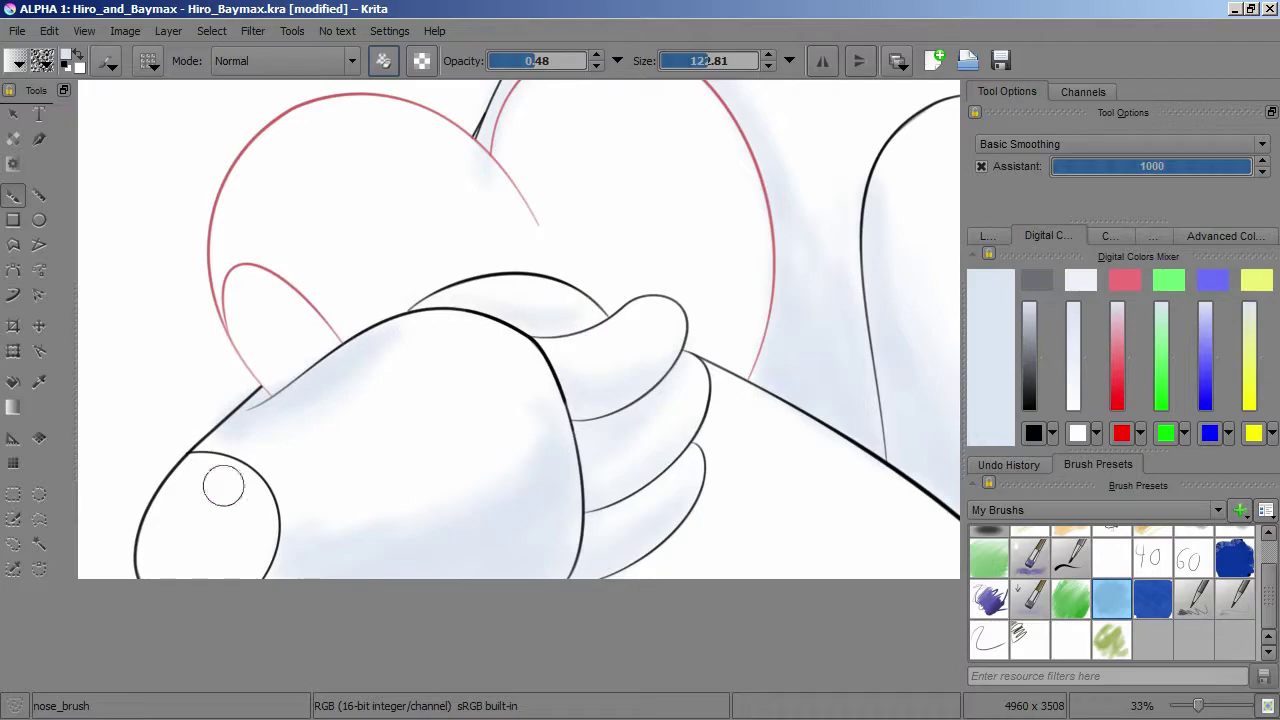
drag(718, 545, 411, 495)
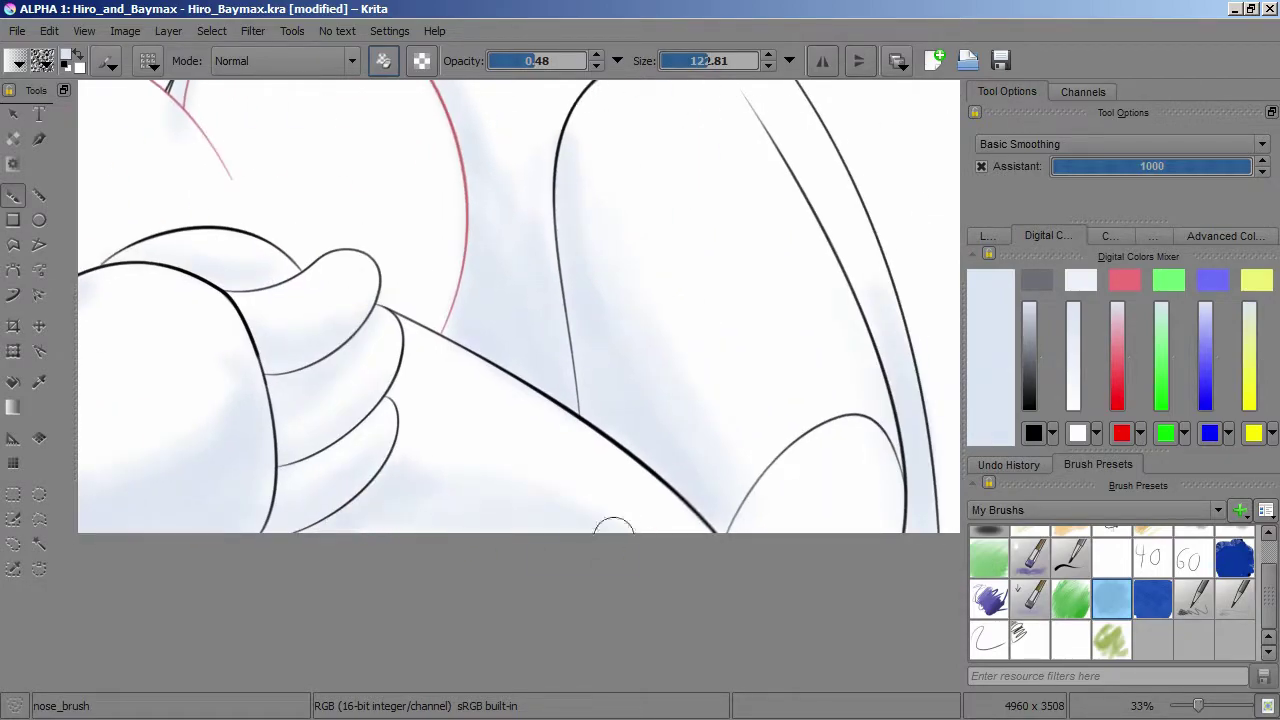
scroll(587, 442, down, 3)
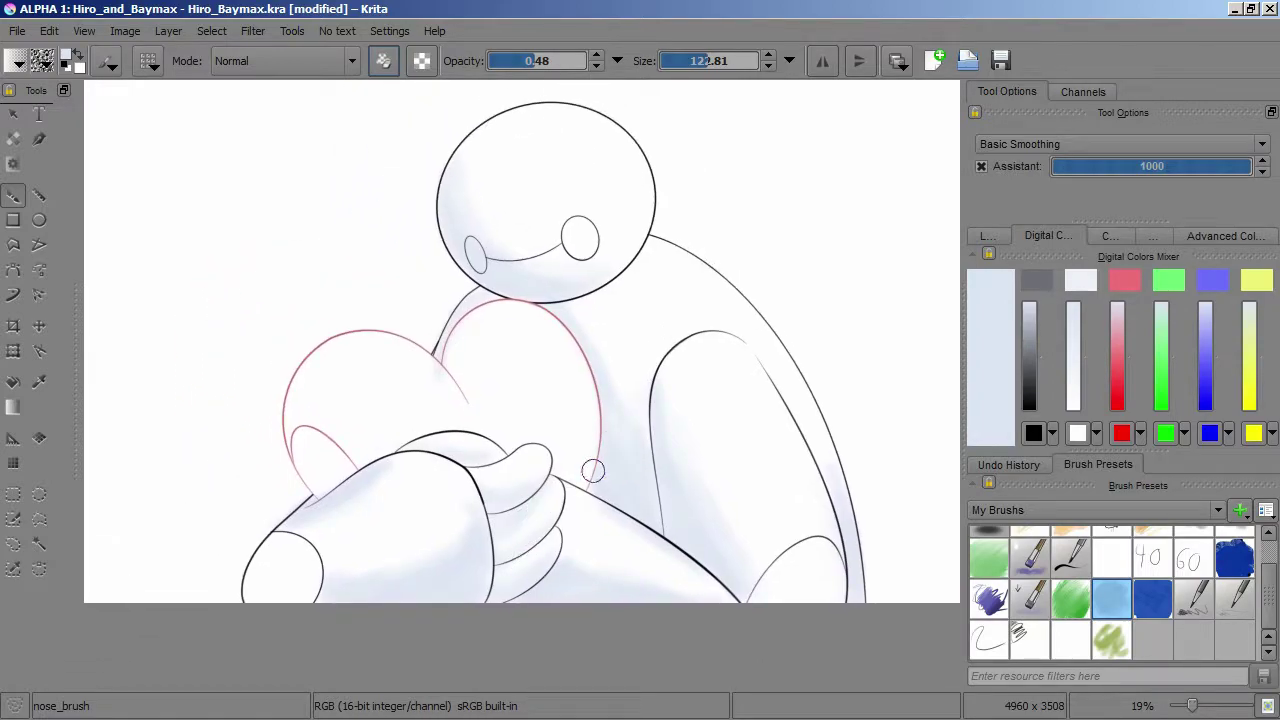
Step: Extend the pale-blue shading up along the front hand's edge beside the fingers
drag(589, 524, 616, 439)
scroll(551, 400, up, 3)
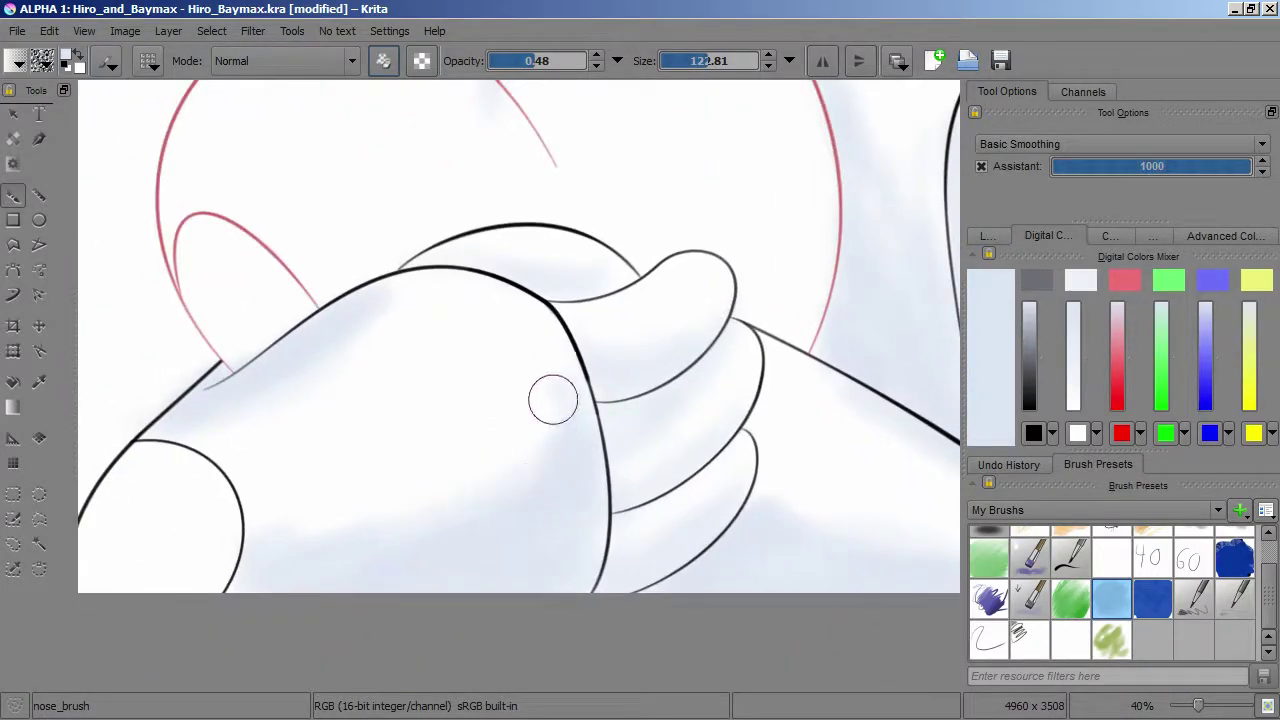
drag(567, 359, 477, 363)
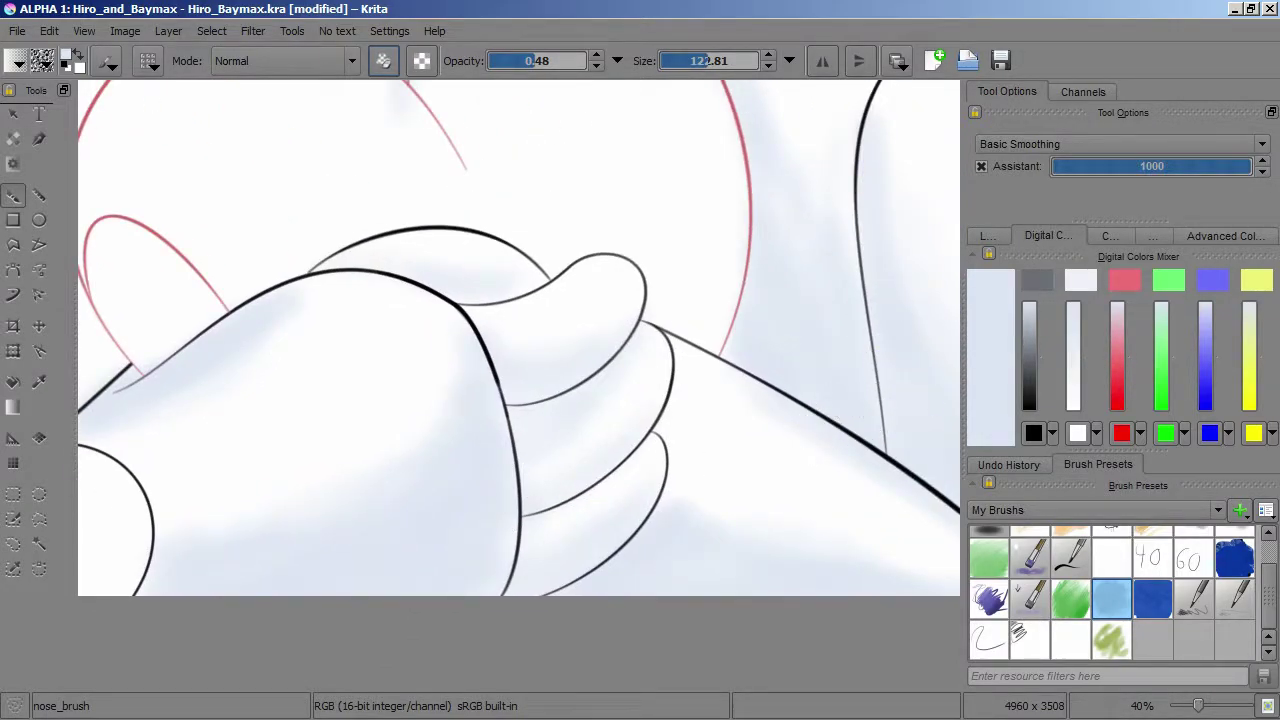
Step: Switch to a lavender blue and deepen the shading on the front hand, the forearm and the torso beside the heart
drag(800, 428, 943, 348)
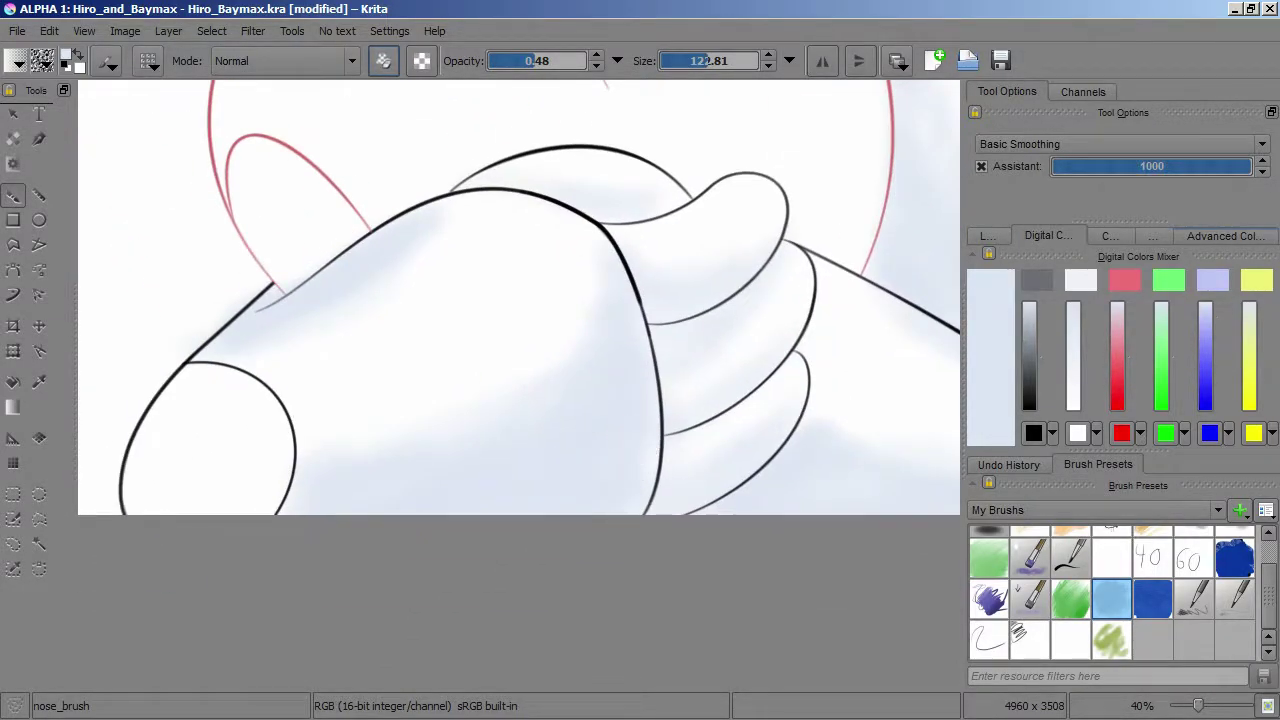
ctrl+click(629, 466)
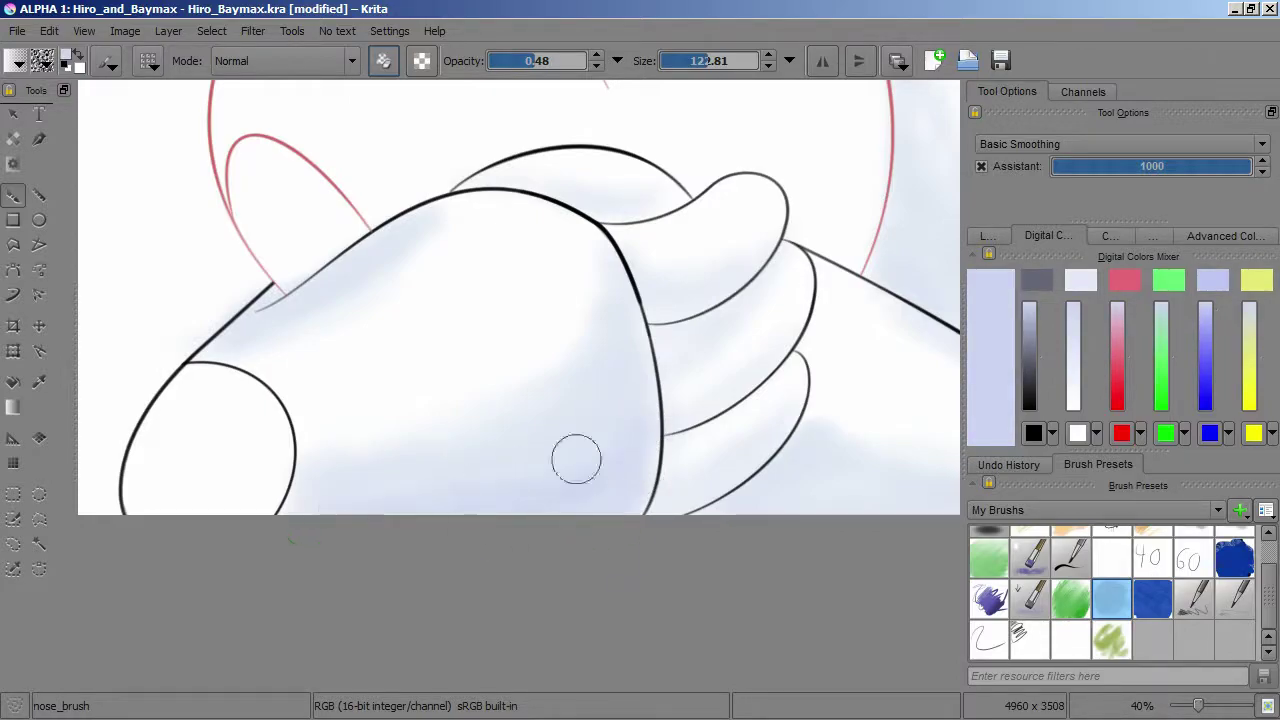
drag(958, 500, 755, 502)
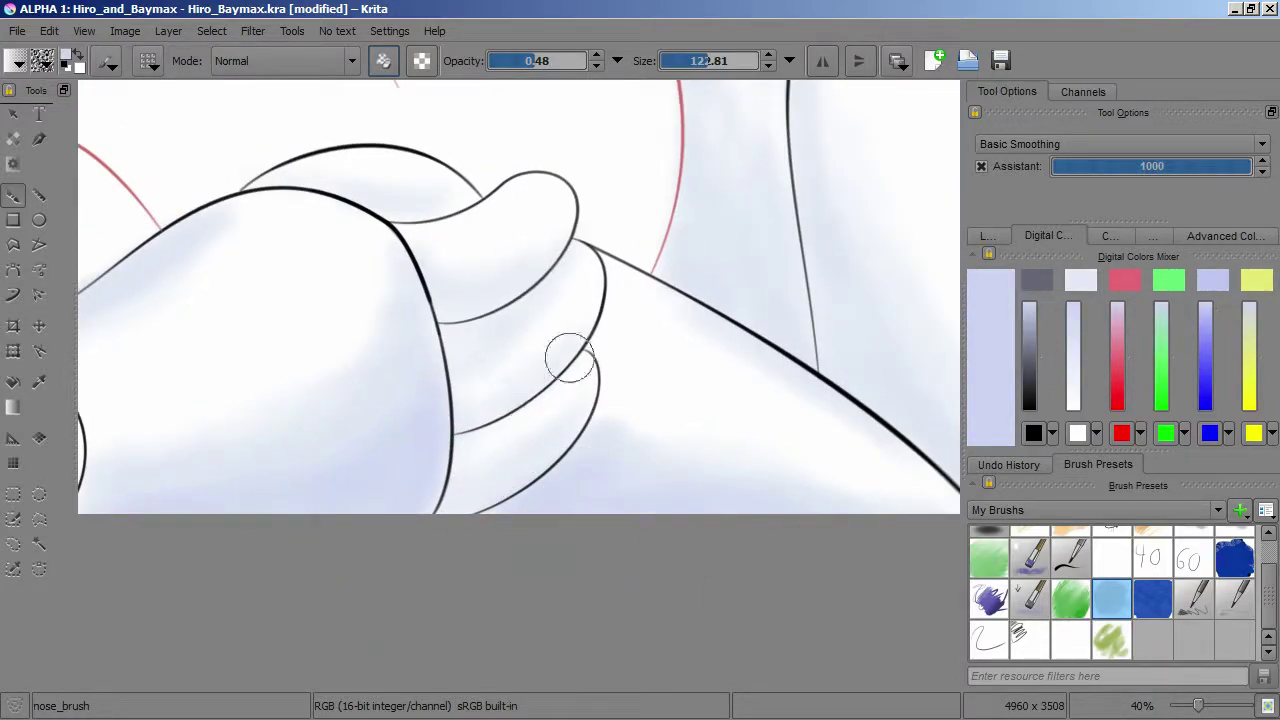
drag(572, 438, 443, 371)
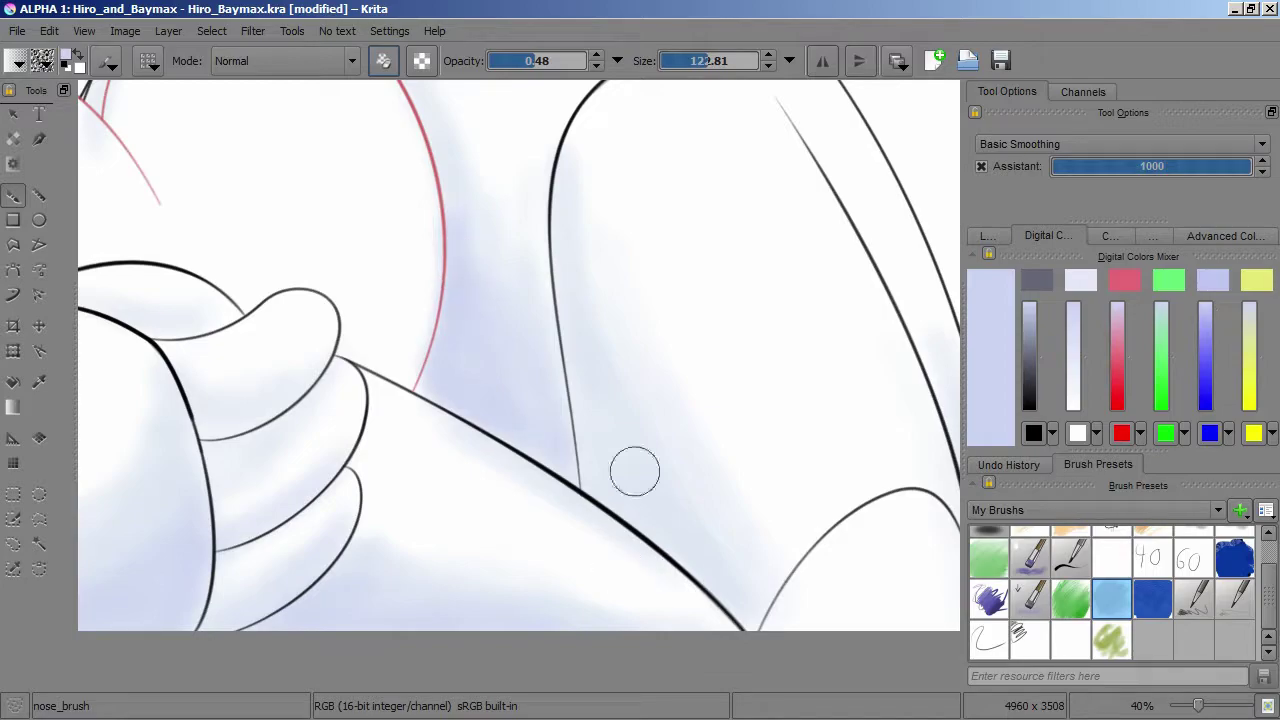
Step: Deepen the lavender shading along the large arm's inner edge, the head's lower left side and the shoulder beside the heart
drag(597, 440, 505, 457)
scroll(459, 535, down, 6)
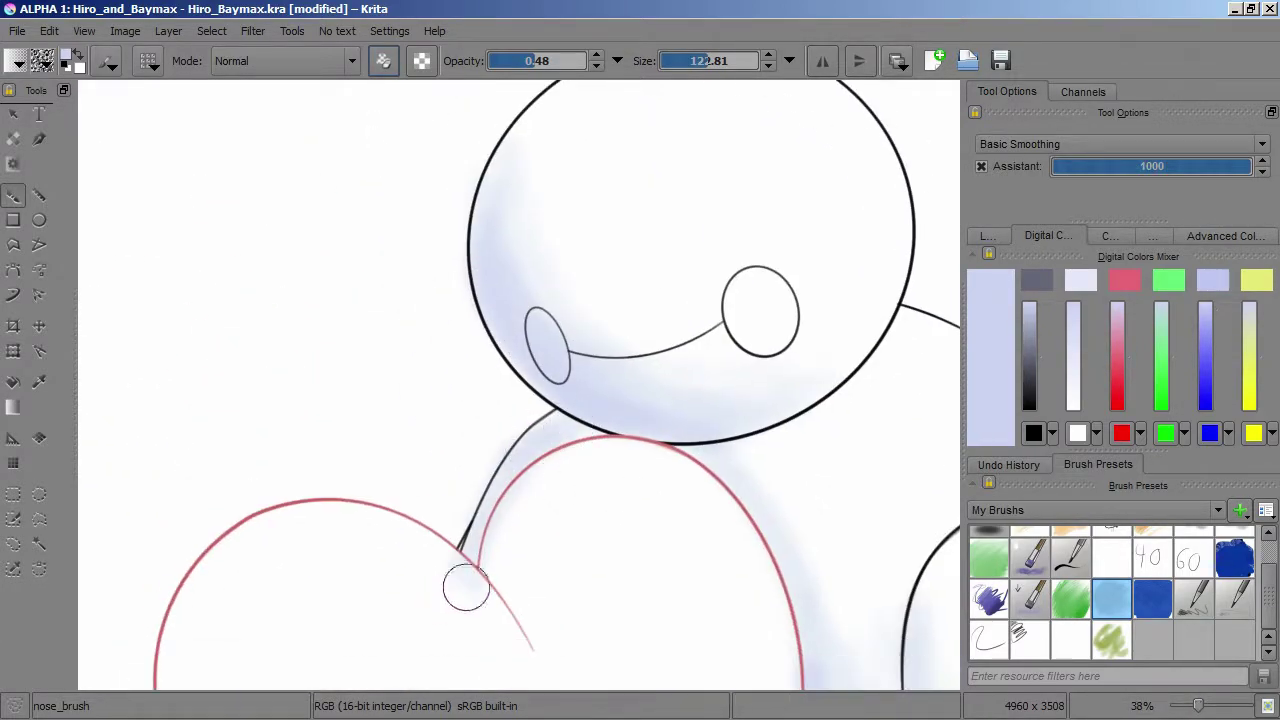
scroll(708, 491, down, 2)
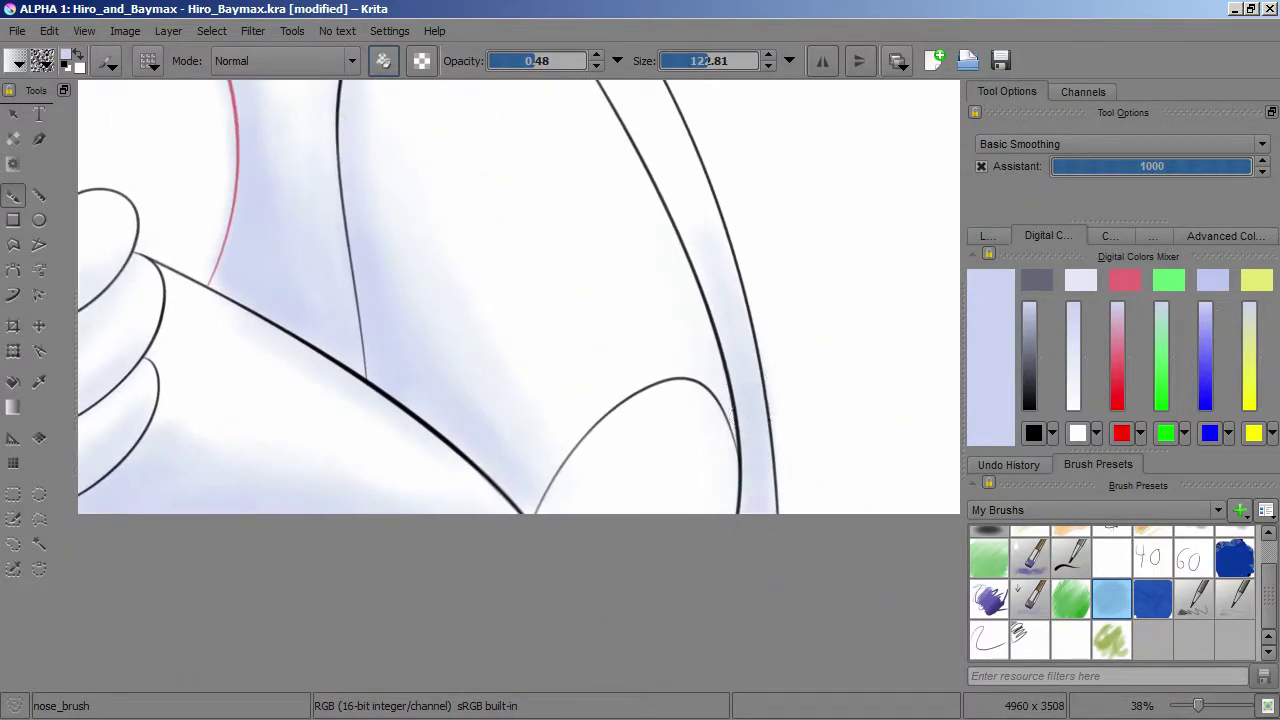
scroll(736, 303, up, 5)
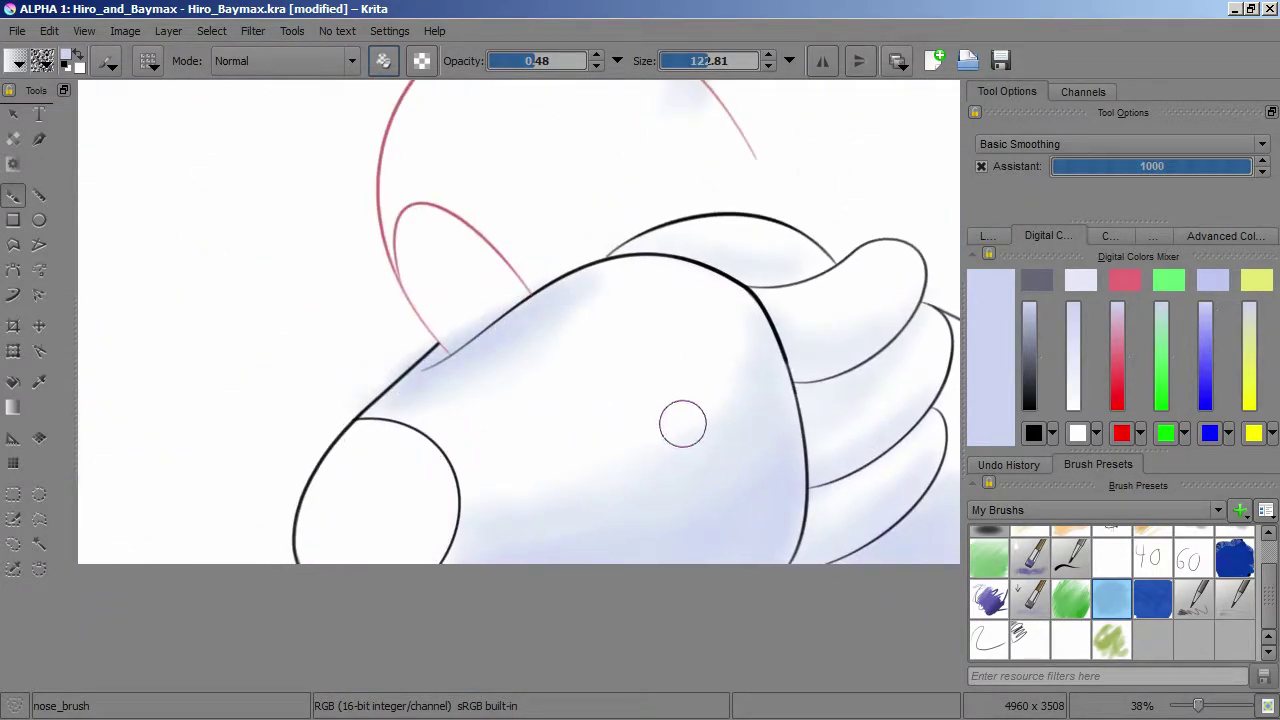
scroll(517, 503, down, 3)
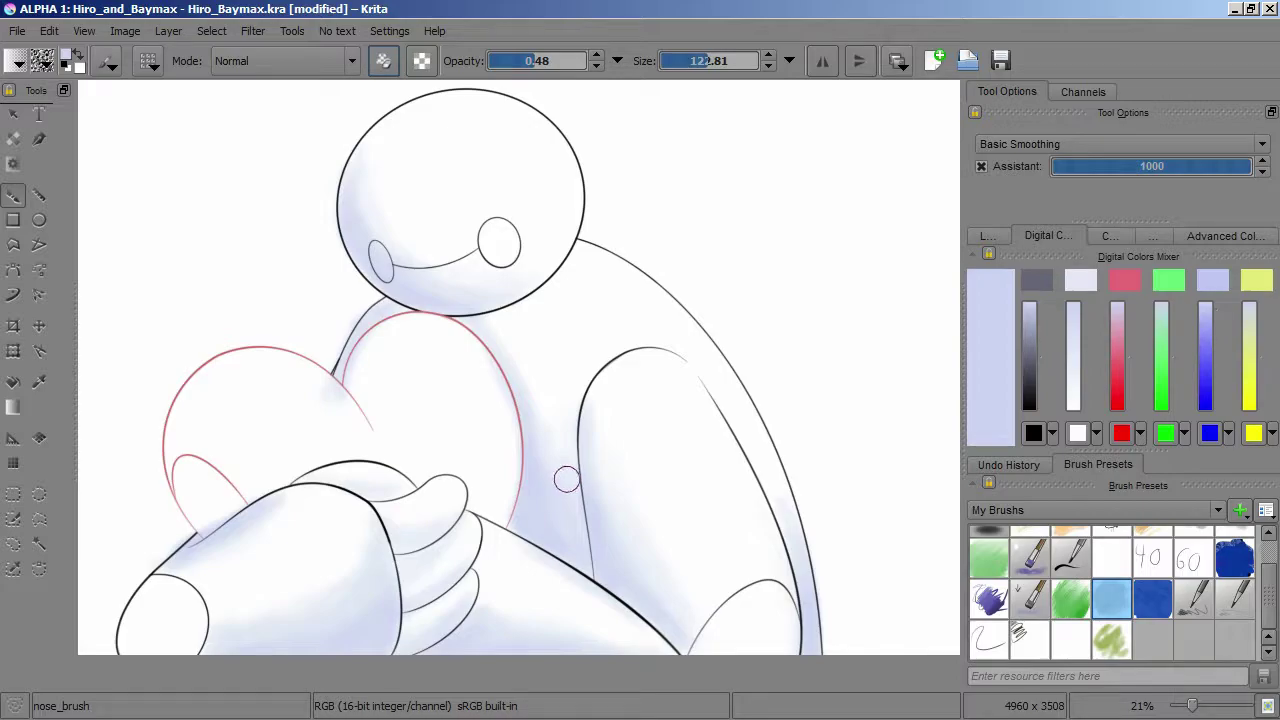
scroll(620, 505, down, 2)
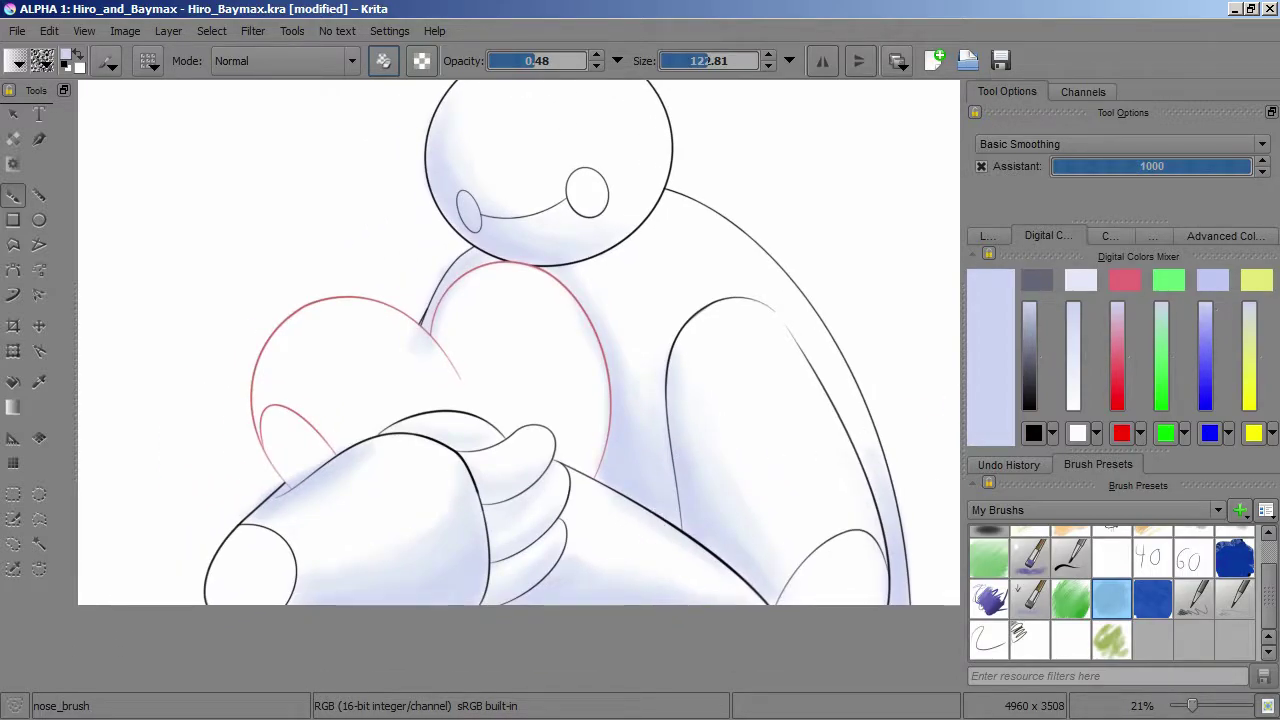
Step: Try soft strokes in light grey and muted lavender on the sleeve-end oval and the front hand, and undo them
click(1110, 236)
scroll(551, 523, up, 3)
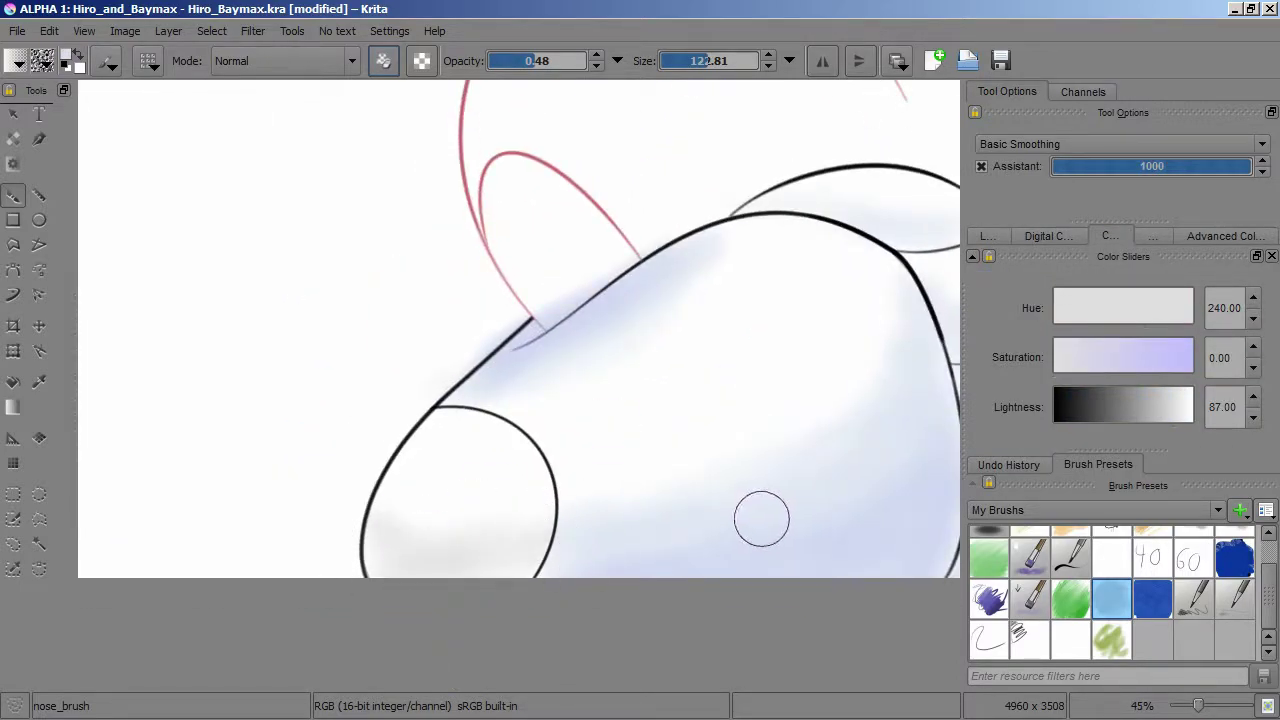
ctrl+click(739, 513)
mouse_move(662, 428)
mouse_down()
mouse_move(796, 390)
mouse_move(630, 454)
mouse_up()
key(ctrl+z)
ctrl+click(730, 408)
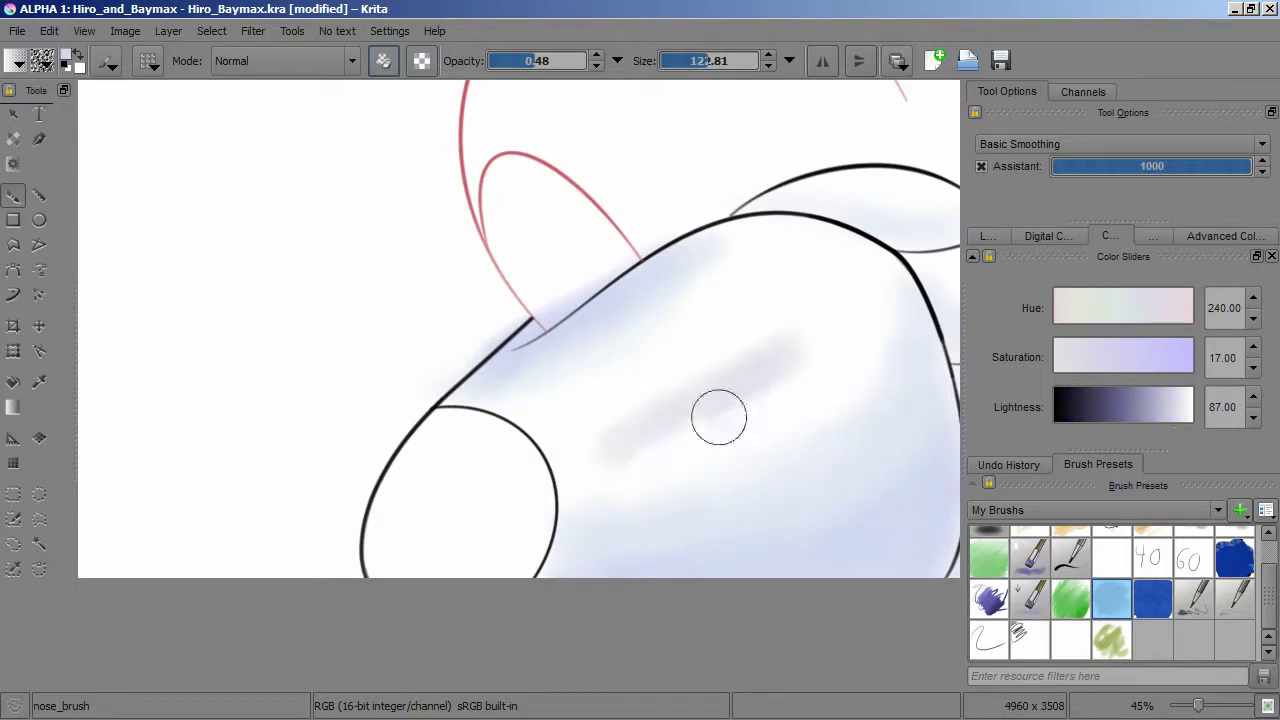
key(ctrl+z)
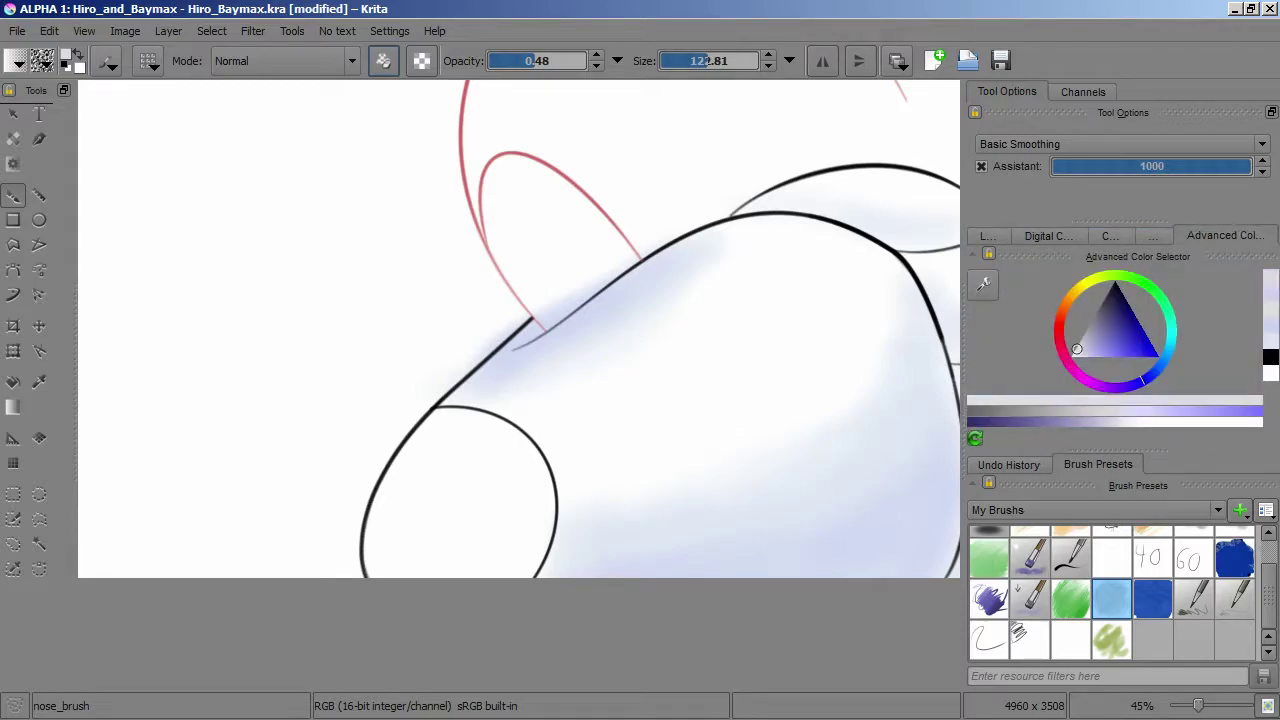
Step: Shade the lower parts of the ovals at the ends of both arms in a light bluish grey
ctrl+click(860, 375)
drag(731, 349, 797, 413)
key(ctrl+z)
mouse_move(402, 573)
mouse_down()
mouse_move(500, 556)
mouse_move(382, 531)
mouse_move(533, 555)
mouse_up()
scroll(469, 408, down, 2)
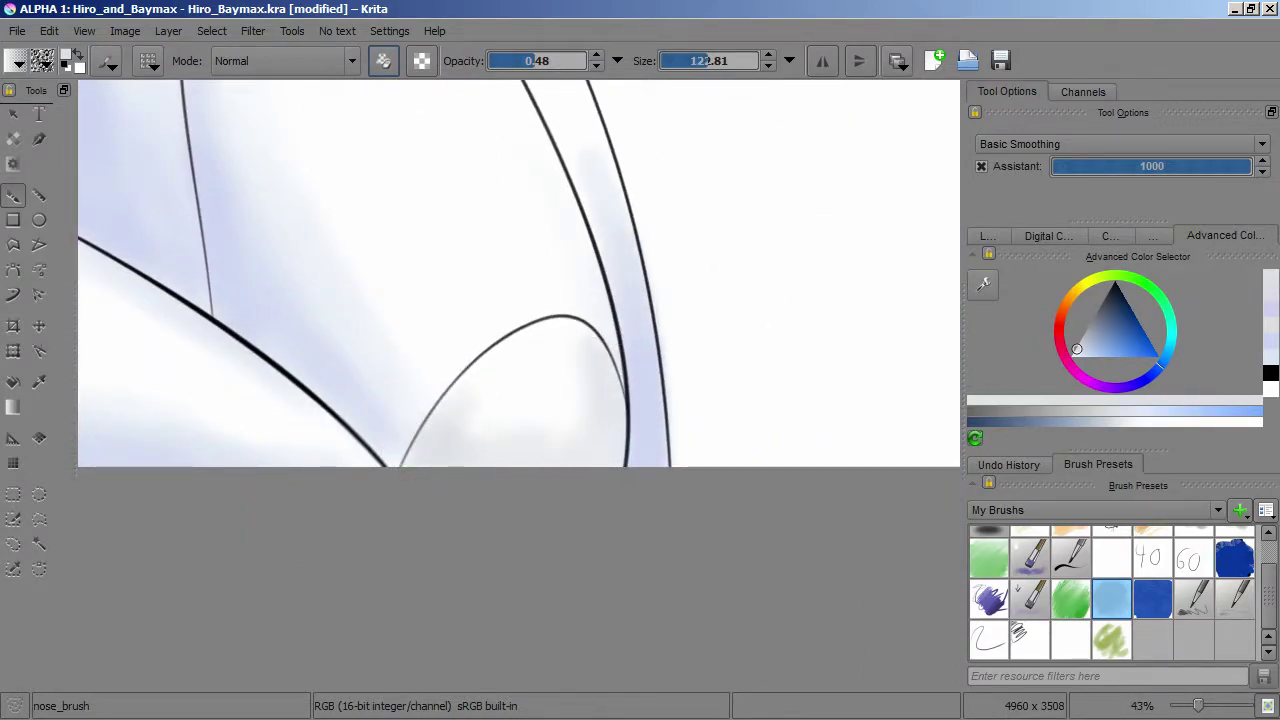
scroll(562, 470, down, 2)
key(plus)
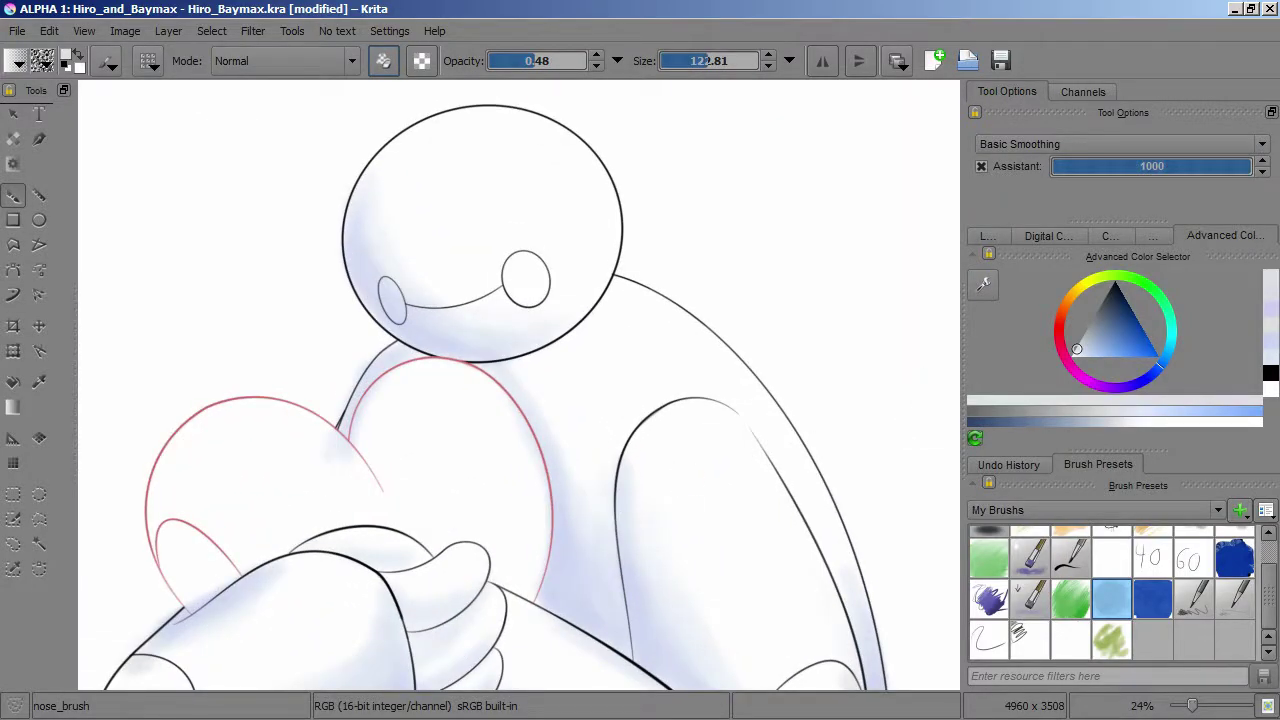
key(minus)
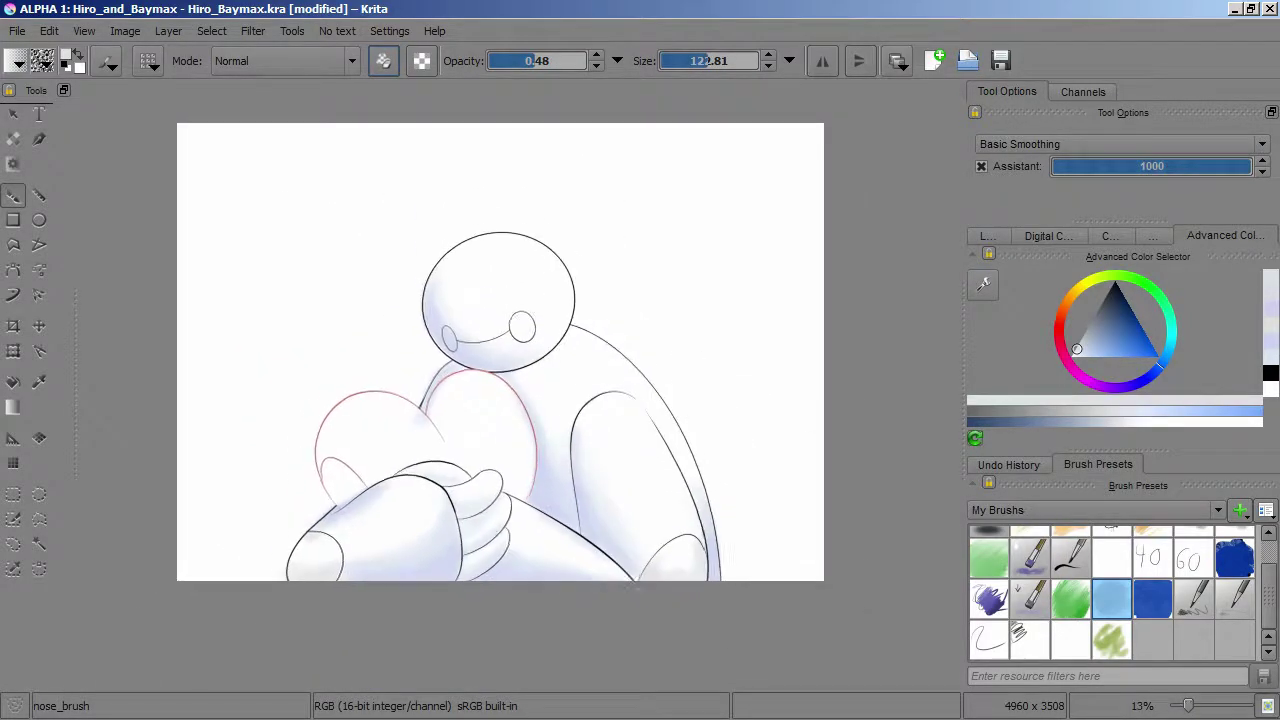
Step: Add a paint layer above Layer 17 and fill the small red-outlined oval at the heart's lower left with pinkish red
key(plus)
click(1049, 236)
click(987, 236)
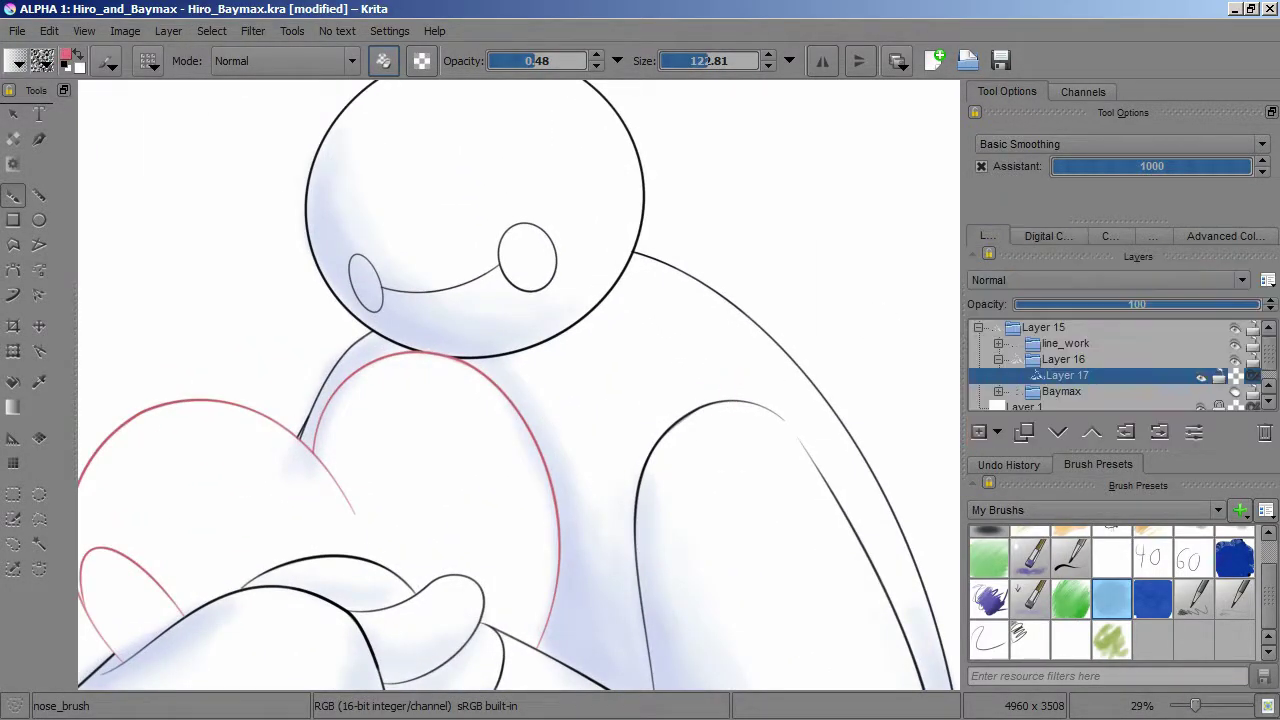
drag(378, 460, 636, 410)
key(plus)
mouse_move(371, 480)
mouse_down()
mouse_move(340, 595)
mouse_move(410, 545)
mouse_move(443, 491)
mouse_up()
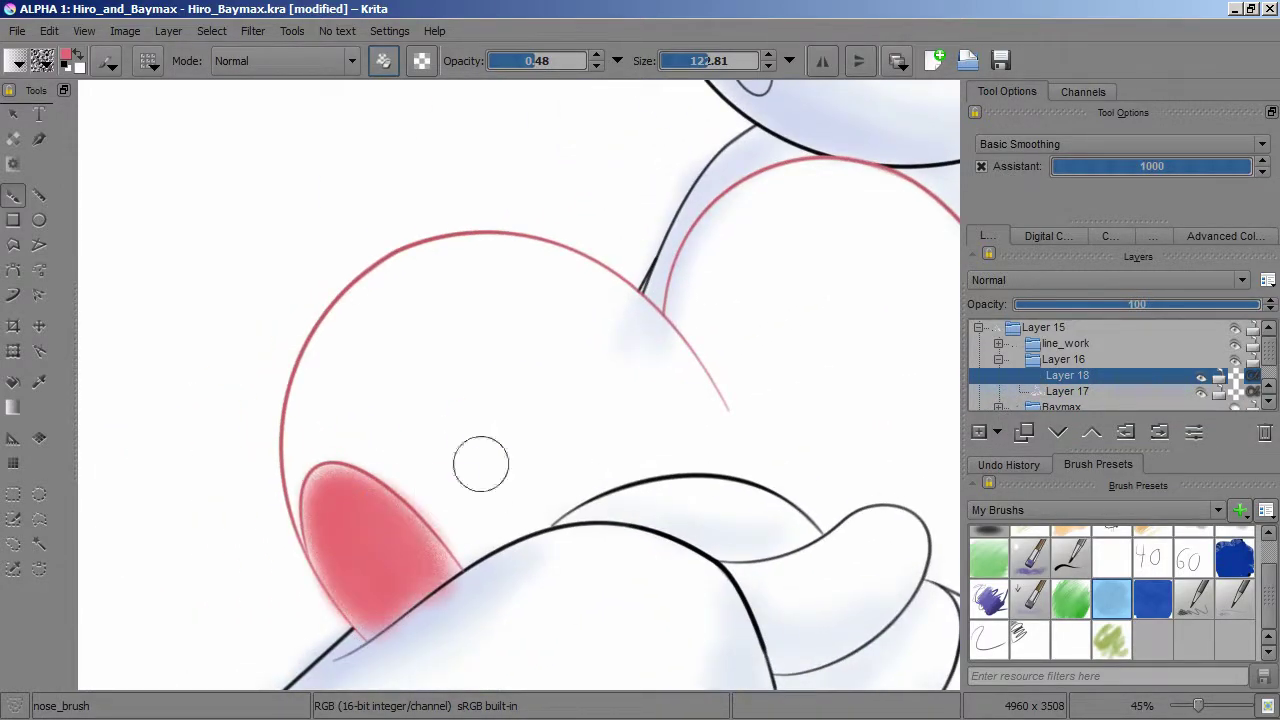
Step: Mix a dark red and try strokes over the heart's left lobe, and undo them
click(1049, 236)
click(1029, 320)
drag(380, 366, 449, 514)
key(ctrl+z)
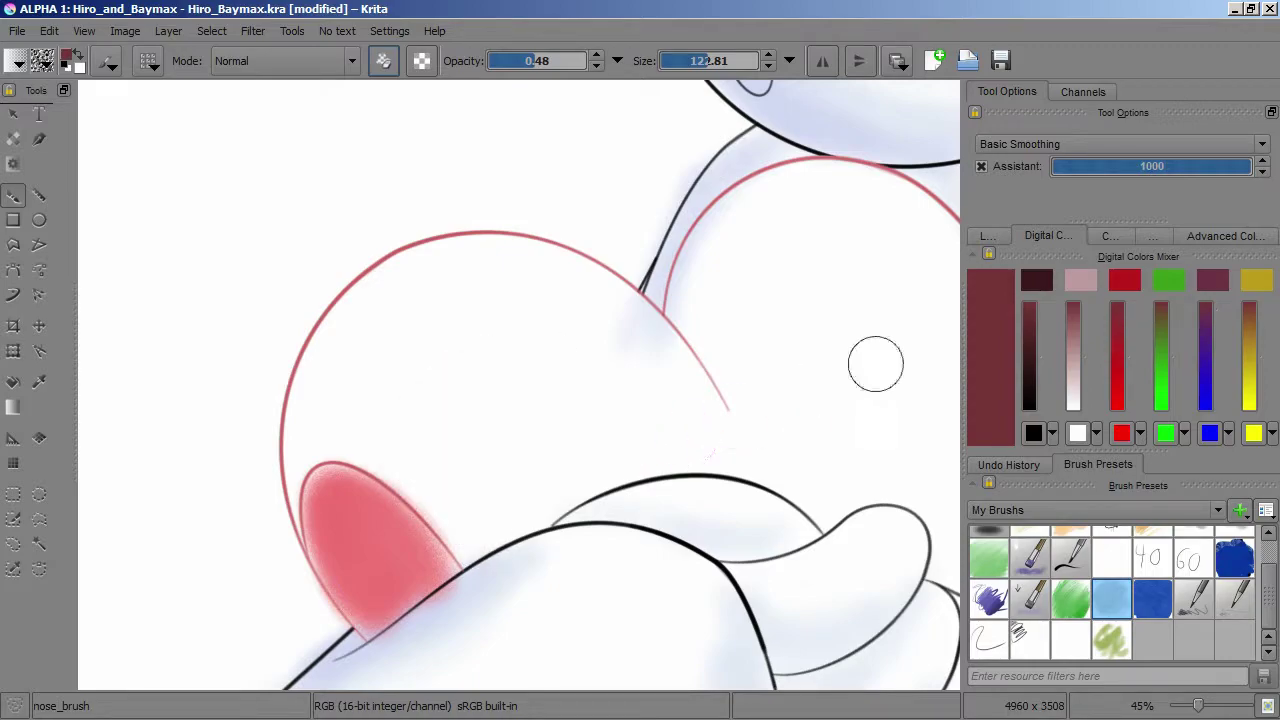
drag(556, 410, 310, 440)
key(ctrl+z)
Step: Add a paint layer above Layer 18, try a red stroke across the heart on it, and undo the stroke
click(987, 236)
click(978, 431)
mouse_move(437, 514)
mouse_down()
mouse_move(286, 504)
mouse_move(349, 334)
mouse_move(410, 295)
mouse_move(594, 303)
mouse_move(726, 451)
mouse_move(590, 468)
mouse_move(385, 438)
mouse_move(500, 300)
mouse_move(609, 357)
mouse_move(371, 400)
mouse_move(610, 420)
mouse_move(440, 560)
mouse_move(285, 500)
mouse_move(455, 265)
mouse_up()
key(ctrl+z)
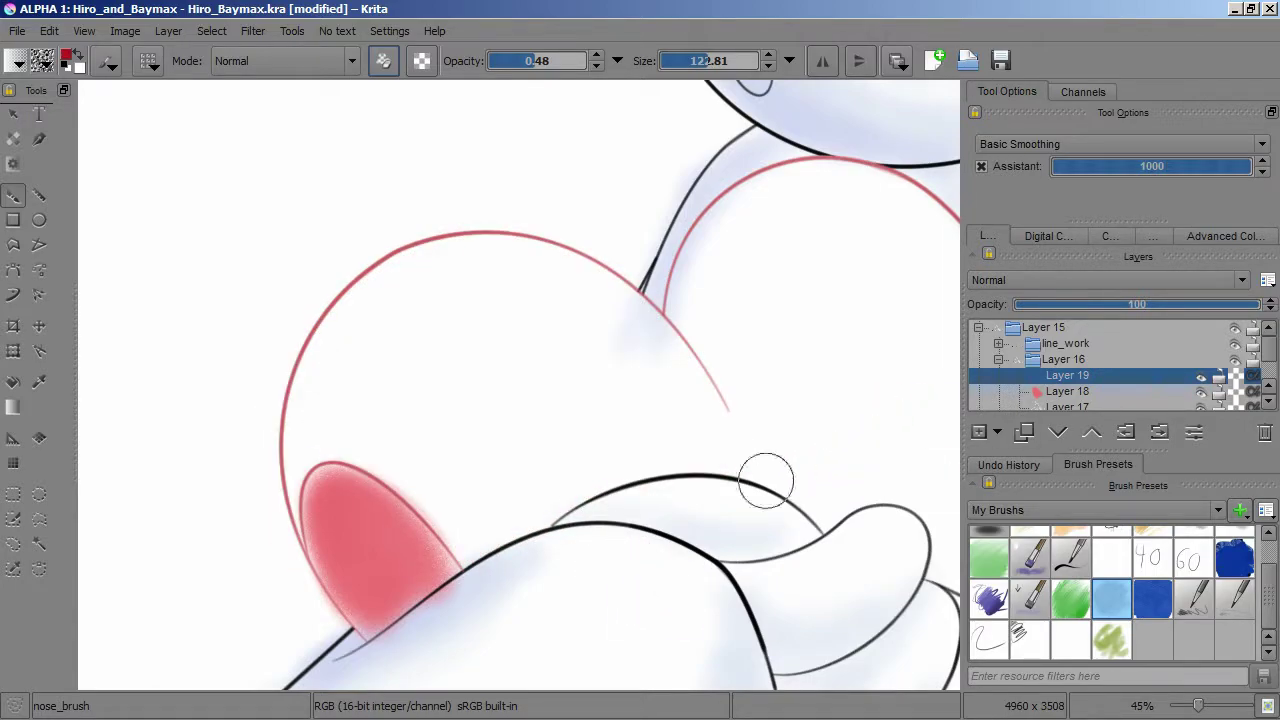
Step: Collapse the Layer 16 group, expand line_work and its Layer 13 group, and hide the Layer 16 shading
drag(786, 466, 558, 433)
click(998, 359)
click(998, 343)
click(1018, 359)
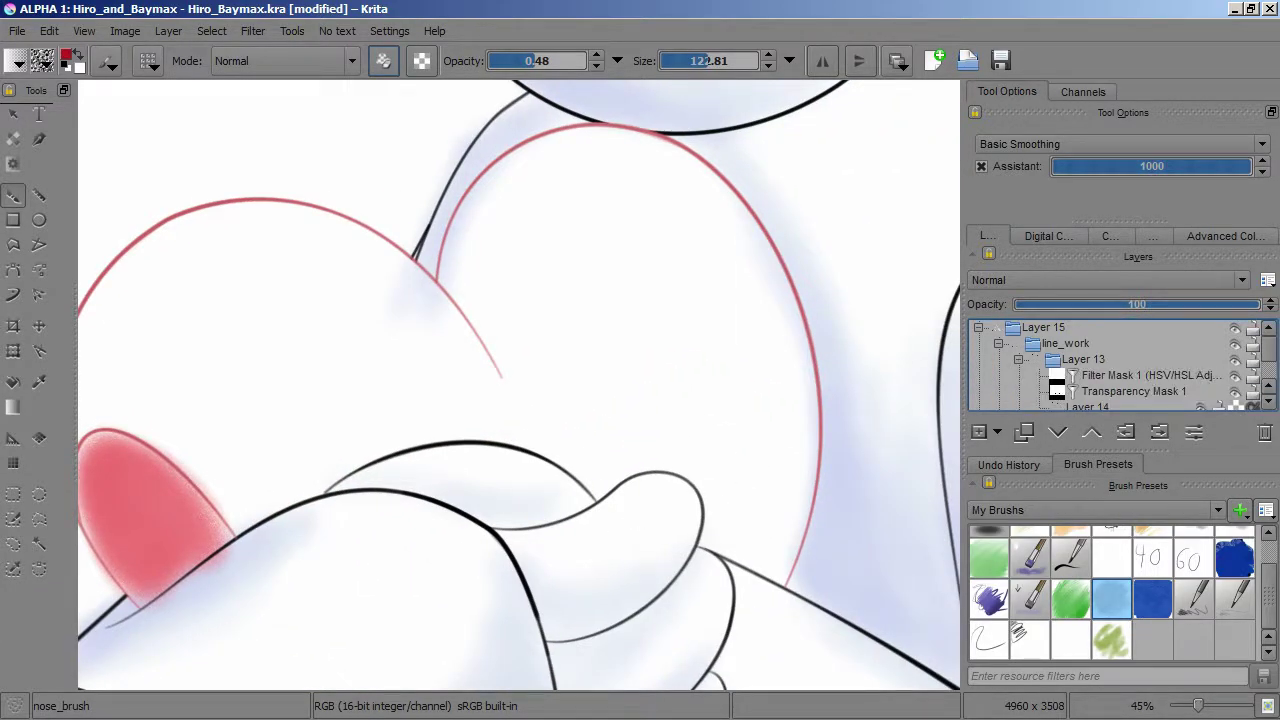
click(1085, 406)
scroll(1100, 370, down, 3)
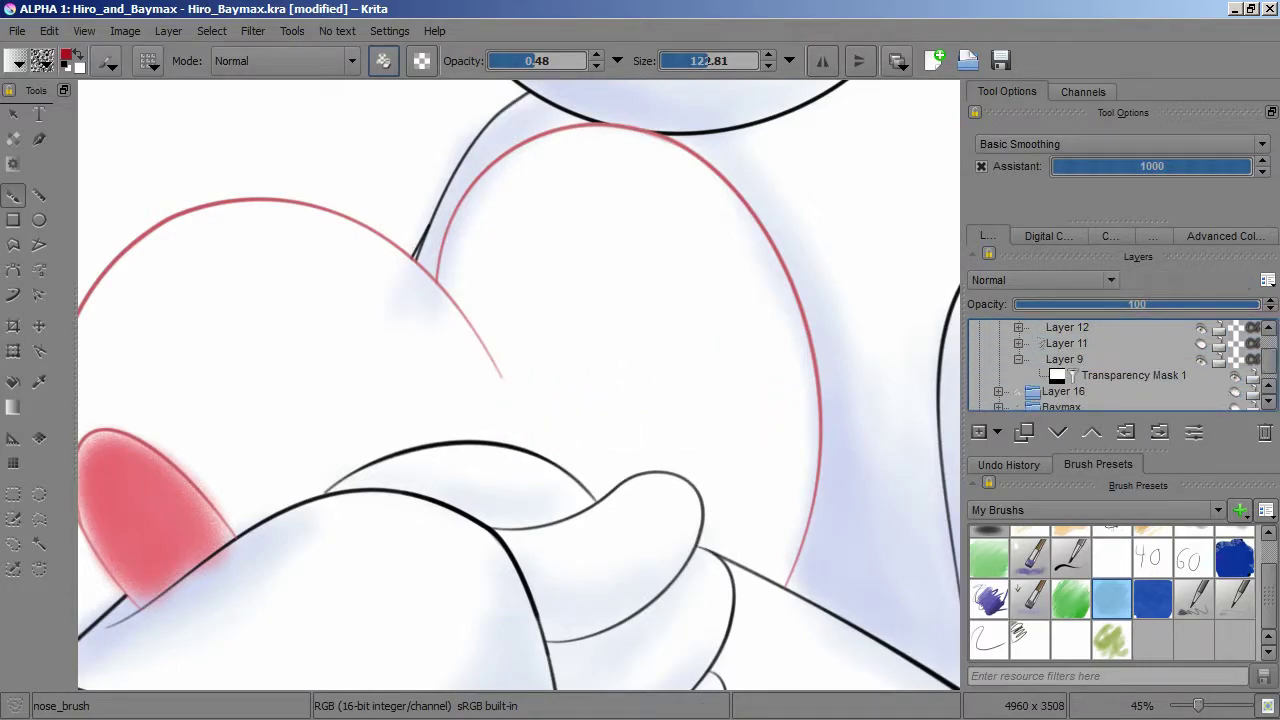
click(1235, 391)
Step: Select the heart's interior with a contiguous area selection at fuzziness 20, and grow the selection slightly onto the outlines
click(39, 544)
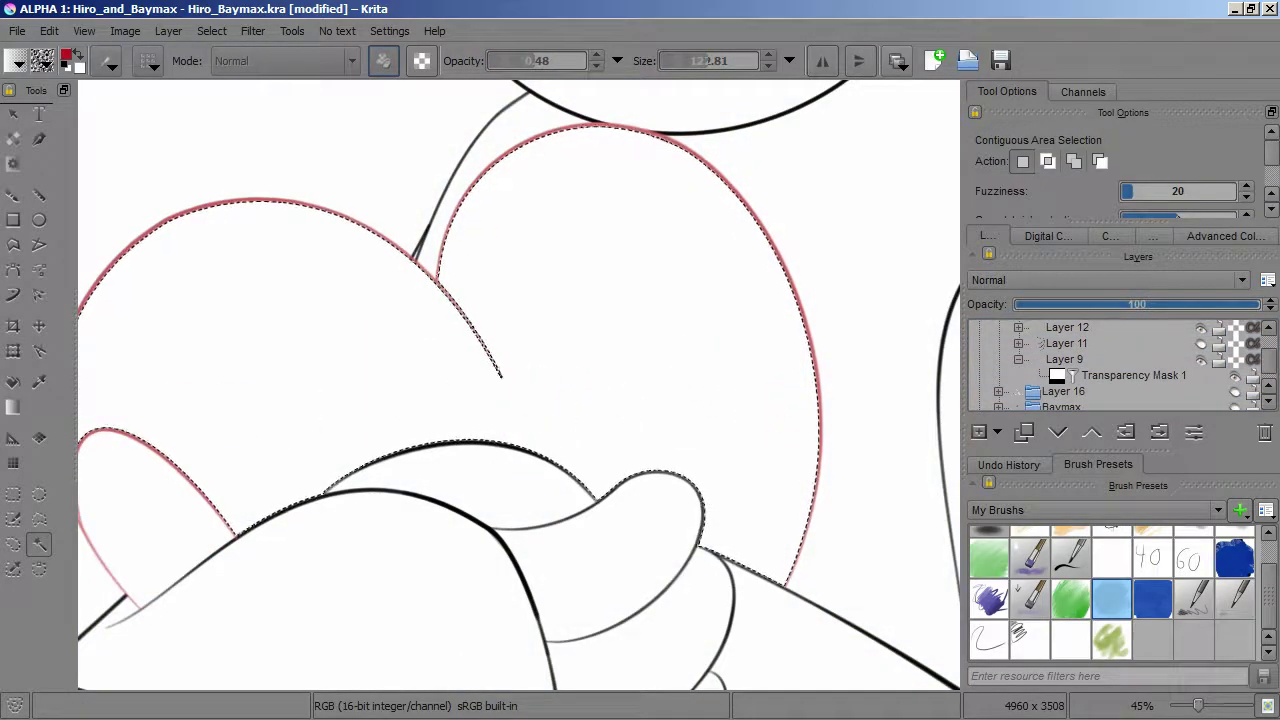
click(600, 350)
drag(500, 400, 545, 427)
click(211, 30)
click(258, 284)
key(Return)
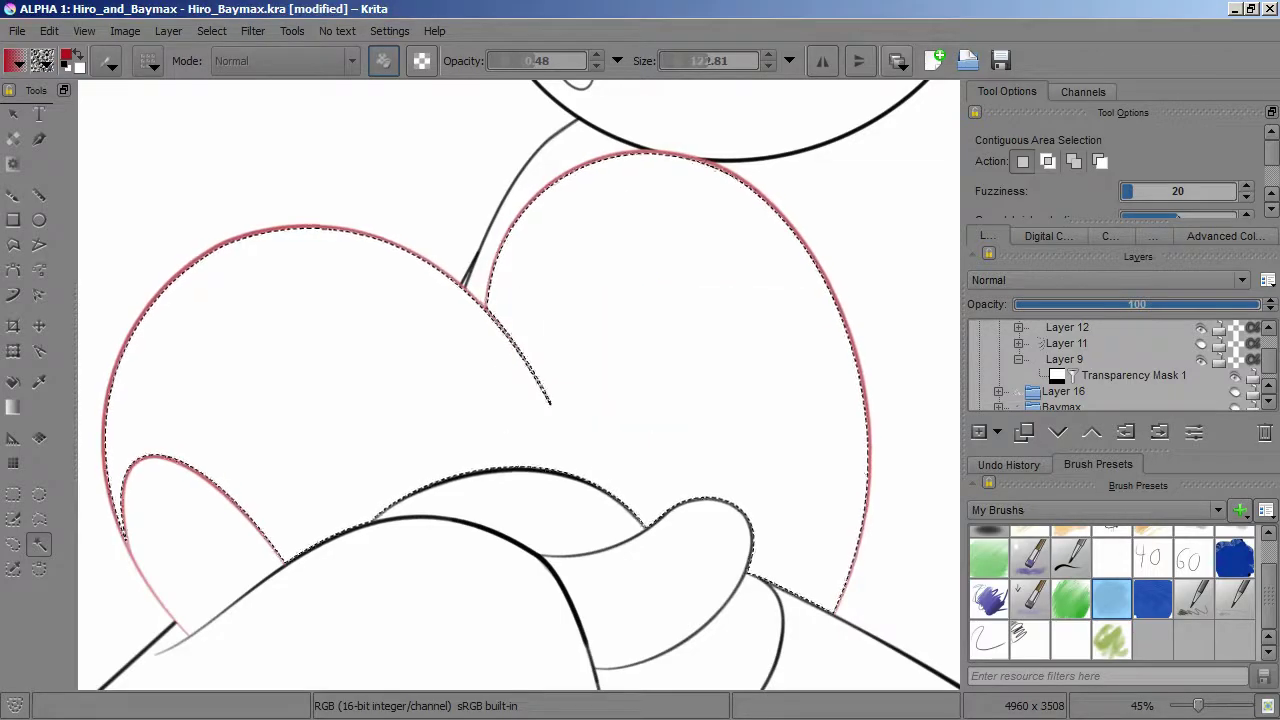
click(211, 31)
click(300, 280)
click(663, 400)
Step: Add the heart selection to Layer 19 as a transparency mask, and deselect
key(Page_Up)
key(Page_Up)
key(Page_Up)
key(Page_Up)
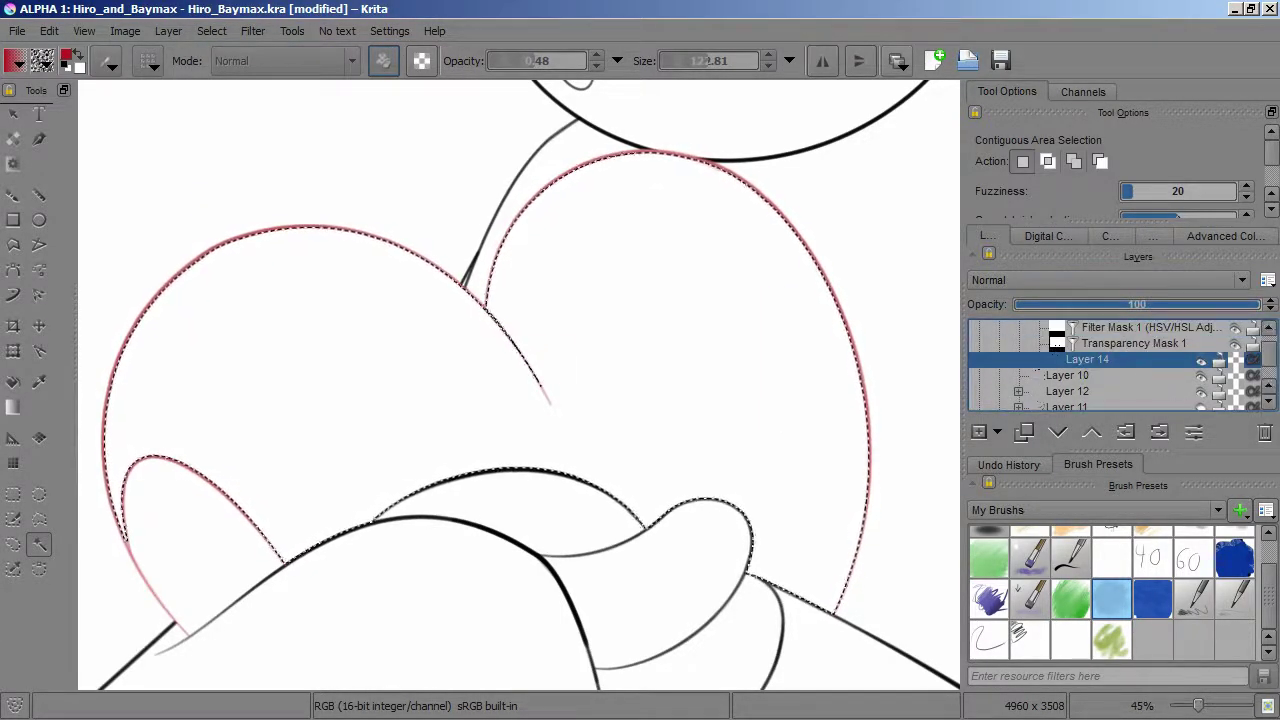
click(997, 432)
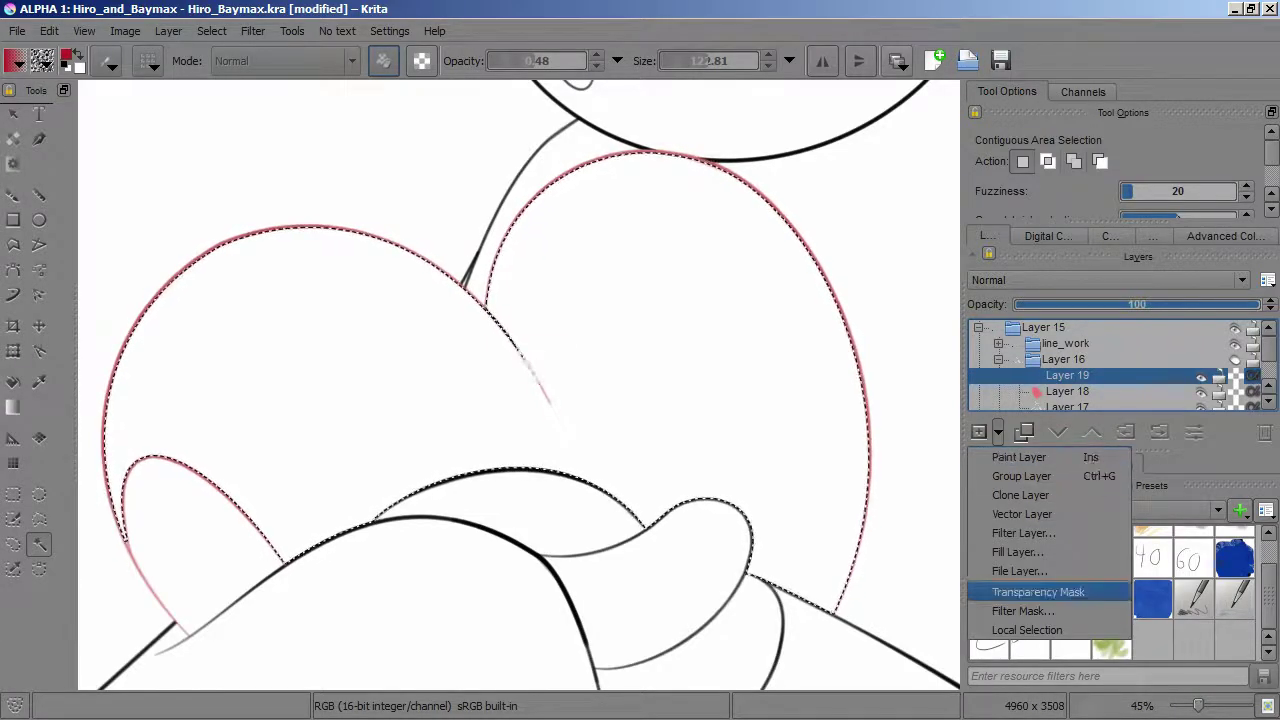
click(1030, 590)
click(211, 31)
click(238, 69)
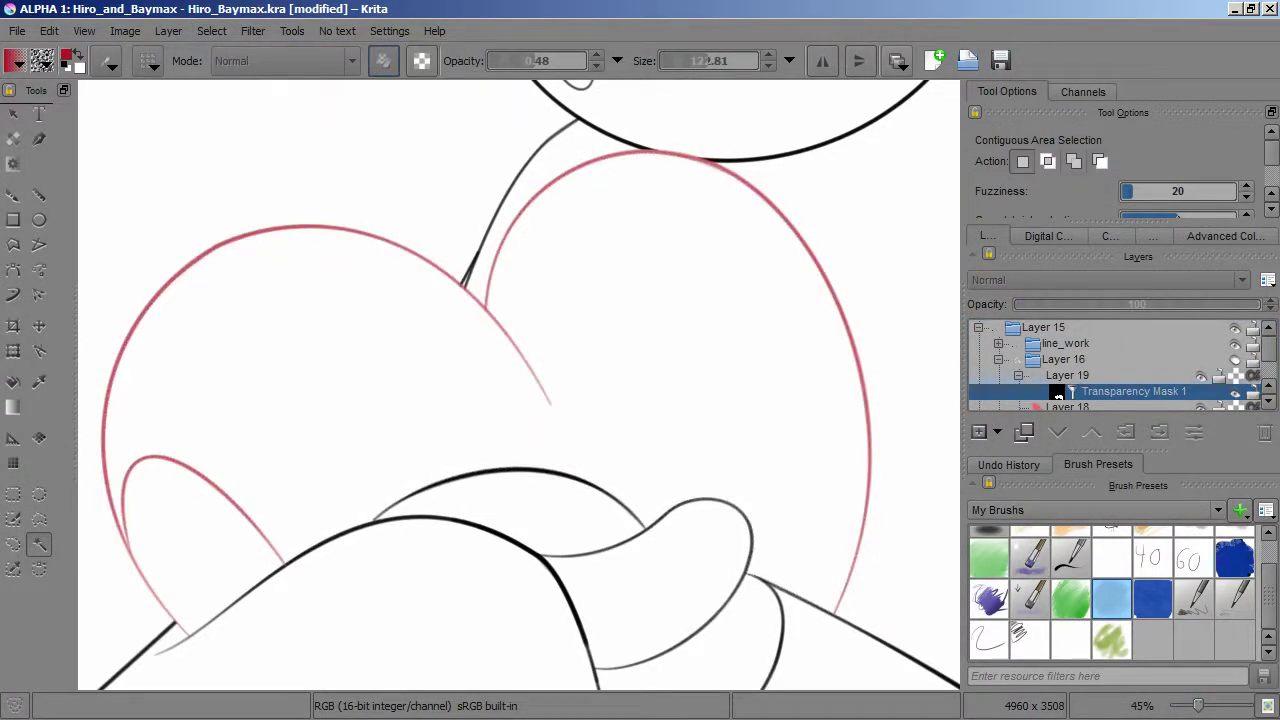
Step: Try dark red brush strokes across both lobes of the heart on Layer 19, and undo them
click(13, 195)
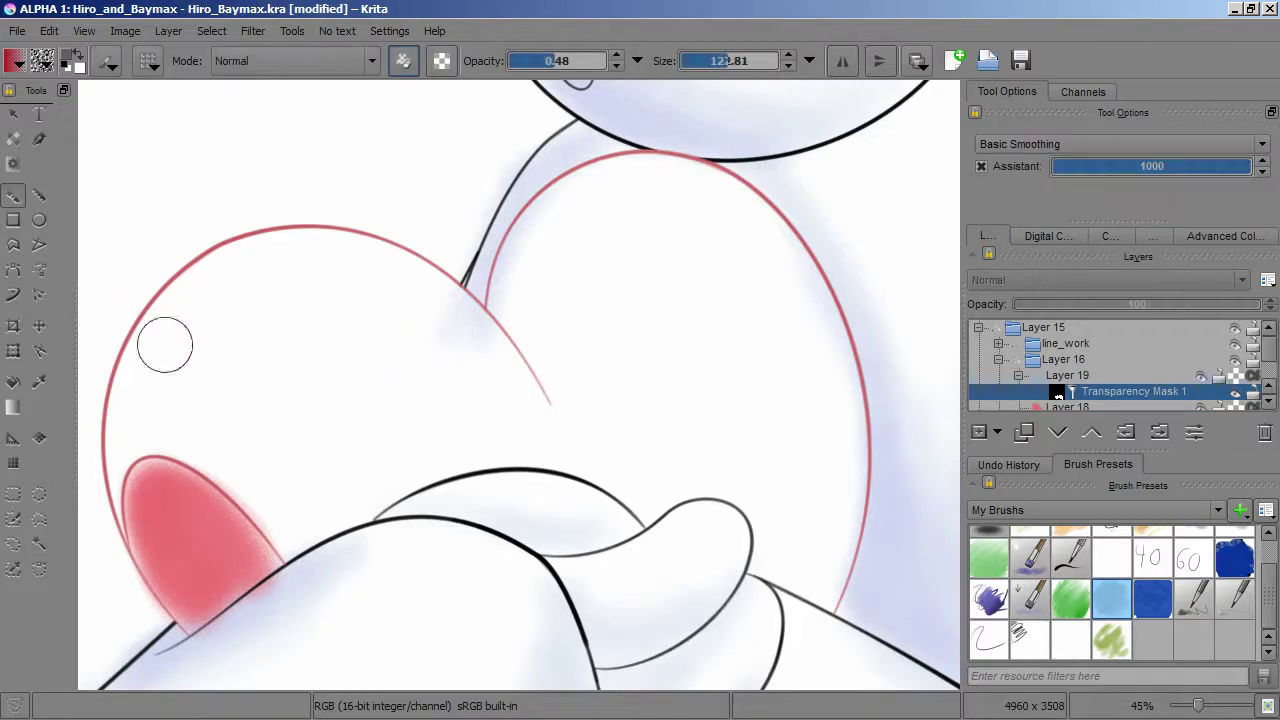
click(1067, 375)
mouse_move(110, 480)
mouse_down()
mouse_move(140, 330)
mouse_move(300, 240)
mouse_move(166, 357)
mouse_move(360, 260)
mouse_move(443, 263)
mouse_move(272, 555)
mouse_move(494, 366)
mouse_move(551, 415)
mouse_move(330, 520)
mouse_move(500, 340)
mouse_move(271, 400)
mouse_move(268, 370)
mouse_move(330, 300)
mouse_move(200, 330)
mouse_move(130, 400)
mouse_up()
drag(520, 200, 340, 290)
mouse_move(340, 300)
mouse_down()
mouse_move(471, 263)
mouse_move(560, 274)
mouse_move(340, 320)
mouse_move(528, 320)
mouse_move(470, 270)
mouse_move(391, 400)
mouse_move(463, 423)
mouse_move(396, 404)
mouse_move(420, 594)
mouse_move(430, 522)
mouse_move(500, 470)
mouse_move(663, 534)
mouse_move(634, 666)
mouse_move(551, 627)
mouse_move(640, 420)
mouse_move(680, 646)
mouse_move(480, 570)
mouse_move(562, 455)
mouse_move(530, 420)
mouse_move(500, 520)
mouse_move(600, 540)
mouse_move(663, 629)
mouse_up()
scroll(663, 636, down, 3)
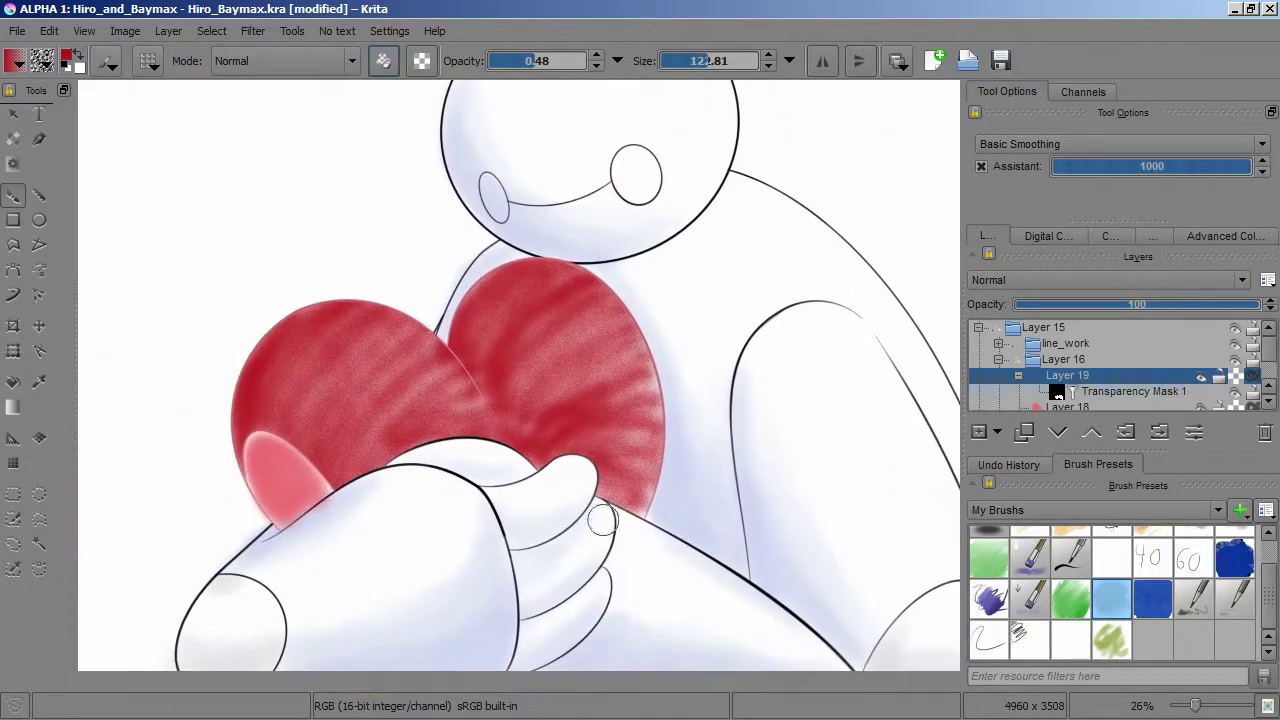
key(ctrl+z)
key(ctrl+z)
key(ctrl+z)
key(ctrl+z)
key(ctrl+z)
key(ctrl+z)
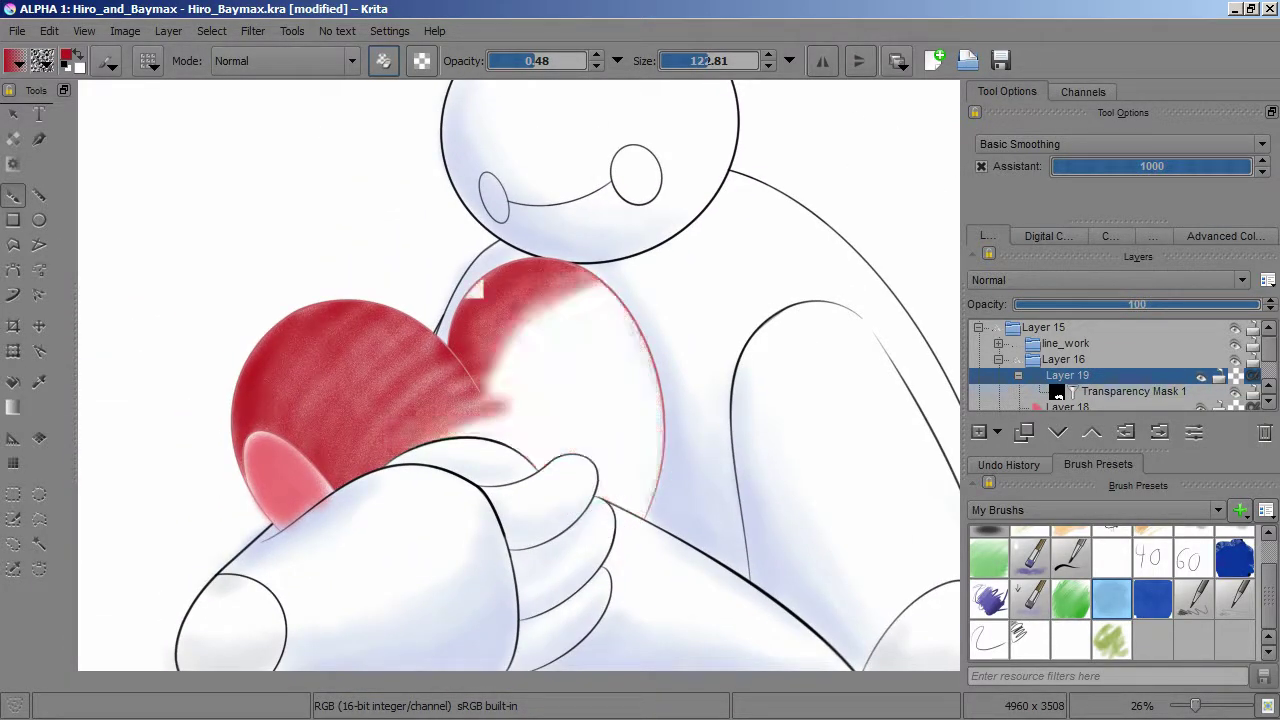
Step: Mask Layer 18 with a transparency mask made from a grown contiguous selection of the small oval at the heart's lower-left edge
key(Page_Down)
mouse_move(270, 445)
mouse_down()
mouse_move(285, 470)
mouse_move(506, 468)
mouse_up()
key(/)
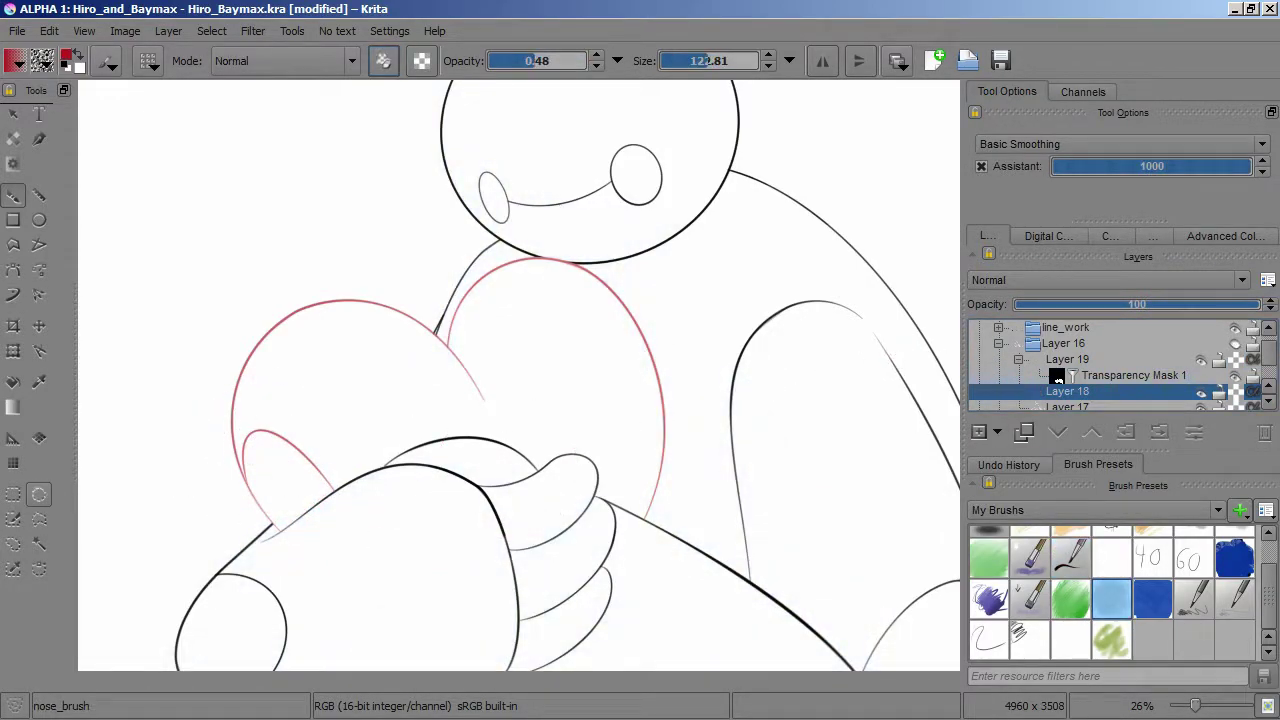
click(39, 544)
click(211, 31)
click(264, 265)
click(686, 400)
click(211, 31)
click(258, 284)
click(671, 400)
click(997, 431)
click(1040, 609)
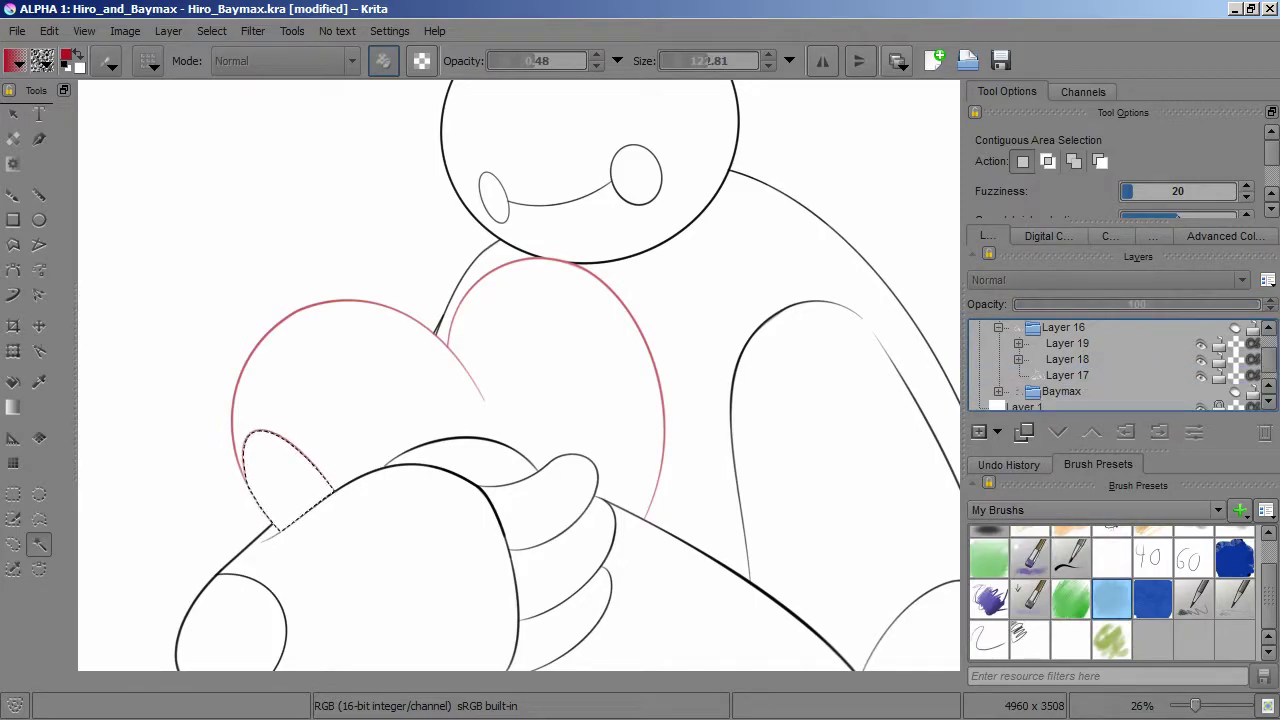
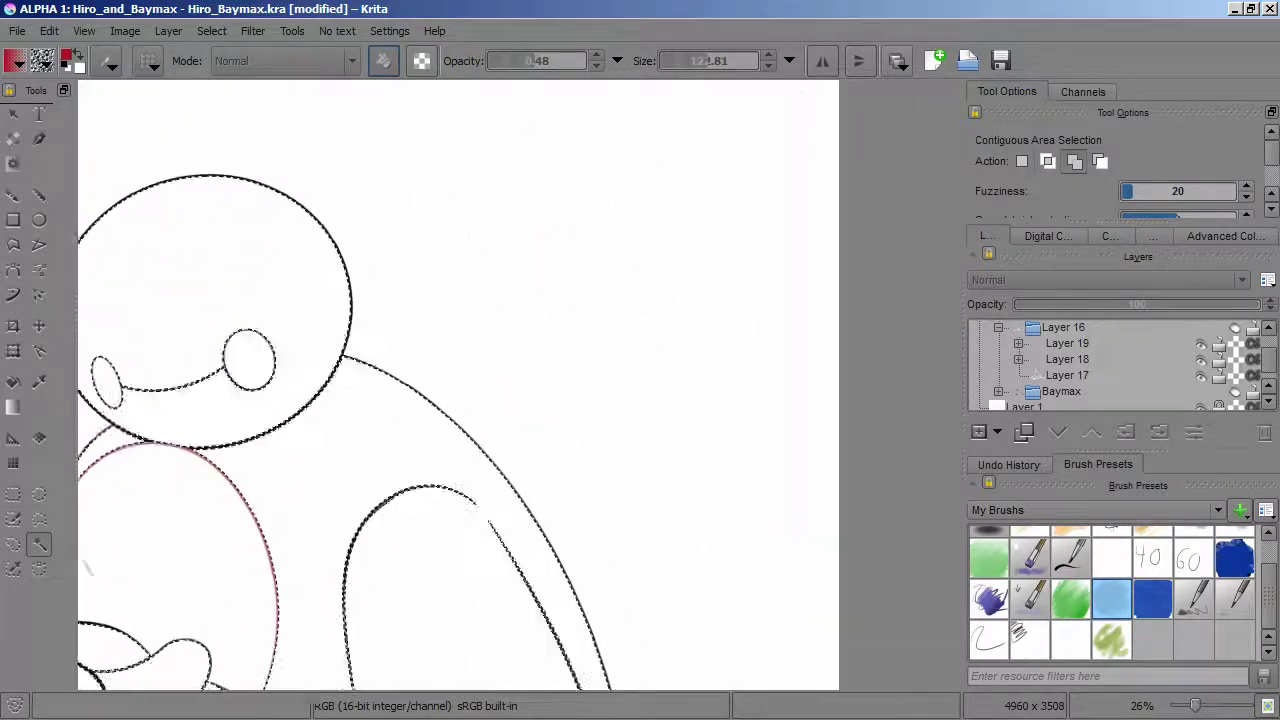
Step: Grow the combined selection of Baymax's body areas, add it to Layer 17 as a transparency mask, and deselect
click(211, 31)
click(240, 246)
key(Return)
click(997, 431)
click(1010, 592)
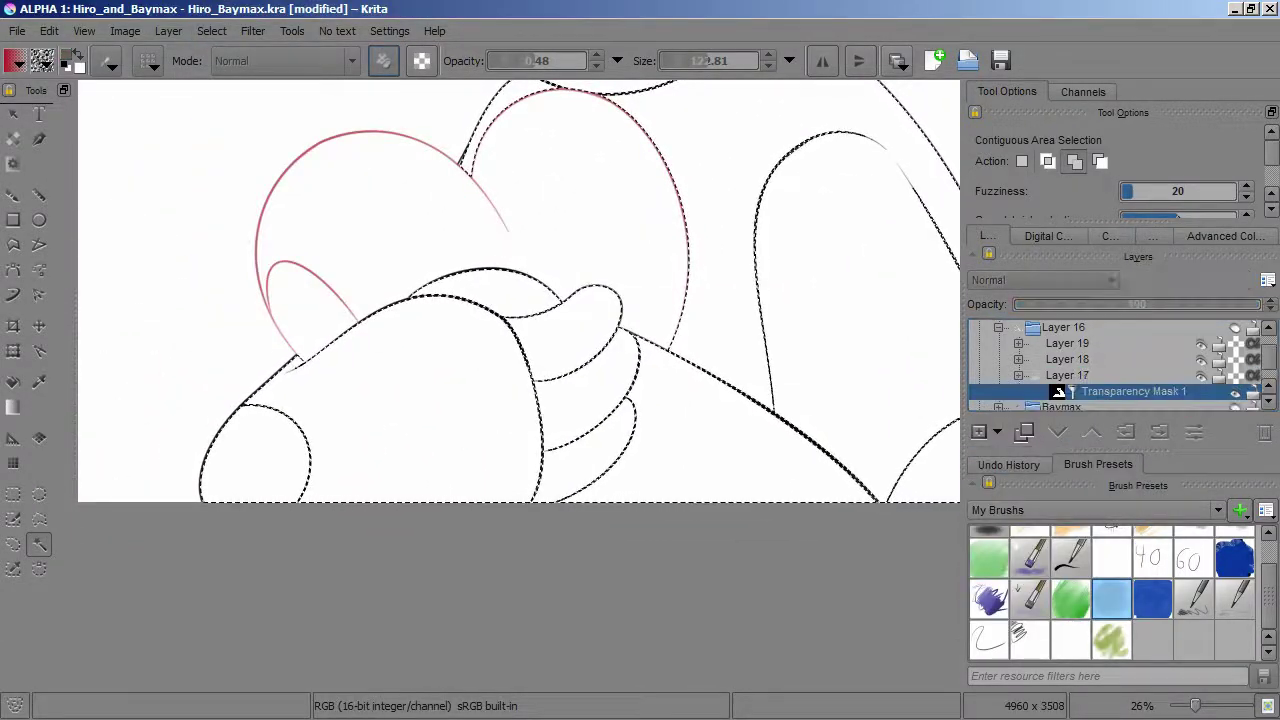
click(211, 31)
click(245, 63)
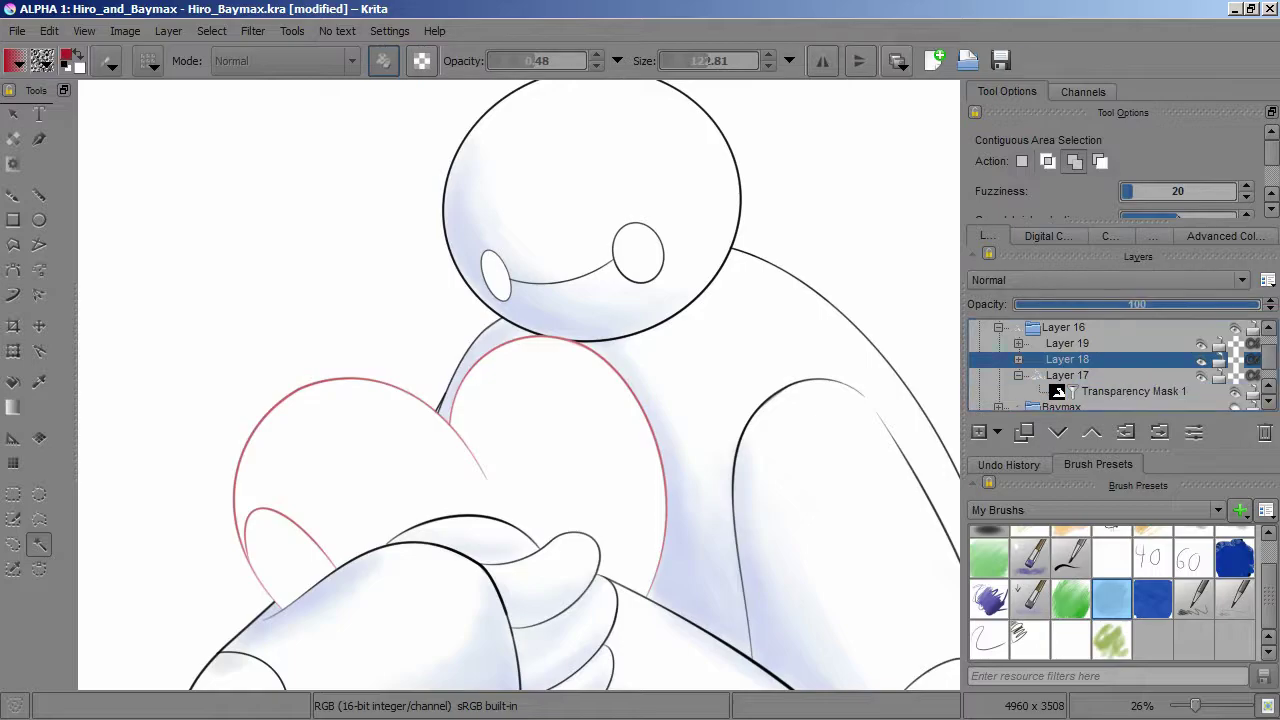
Step: Shade the left edge of the heart's small oval with a muted red on Layer 18
click(1048, 236)
key(b)
mouse_move(251, 569)
mouse_down()
mouse_move(264, 512)
mouse_move(291, 608)
mouse_up()
Step: Shade the heart's left side, centre cleft and right edge with bright red on Layer 19, leaving the middles white
click(987, 236)
click(1075, 345)
click(1048, 236)
mouse_move(284, 468)
mouse_down()
mouse_move(260, 433)
mouse_move(358, 396)
mouse_move(272, 477)
mouse_up()
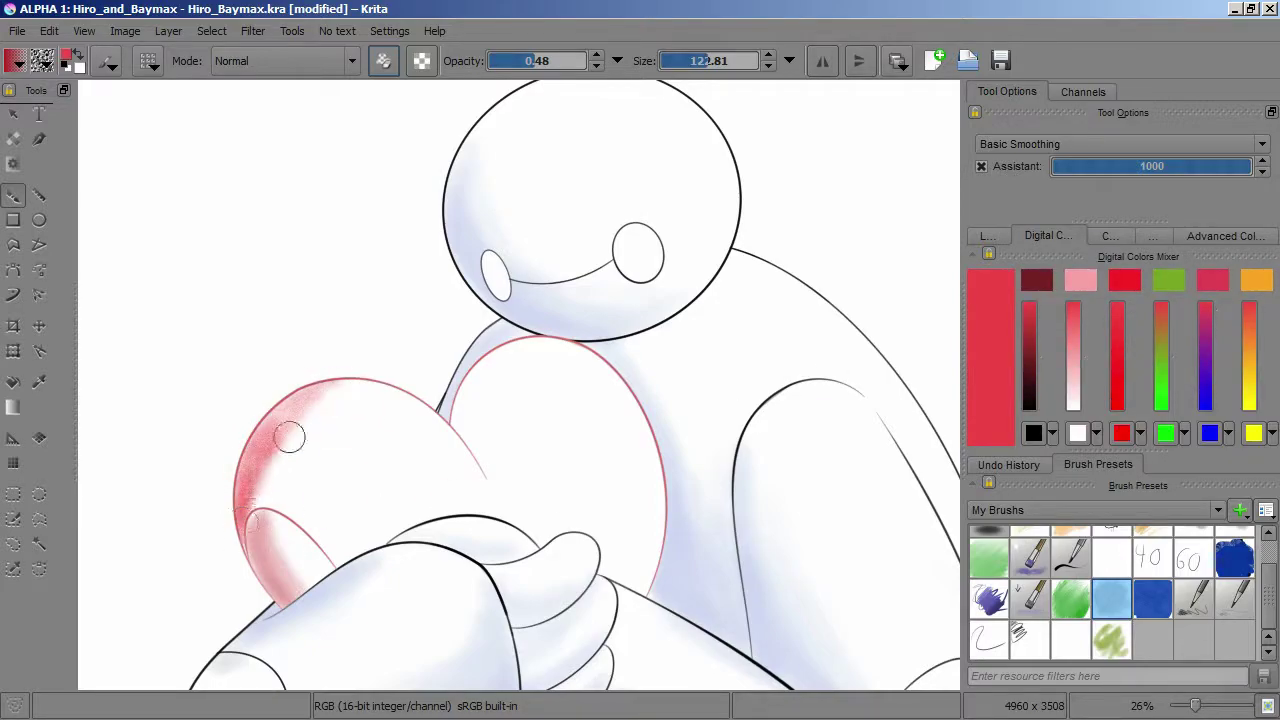
mouse_move(282, 433)
mouse_down()
mouse_move(299, 388)
mouse_move(270, 515)
mouse_up()
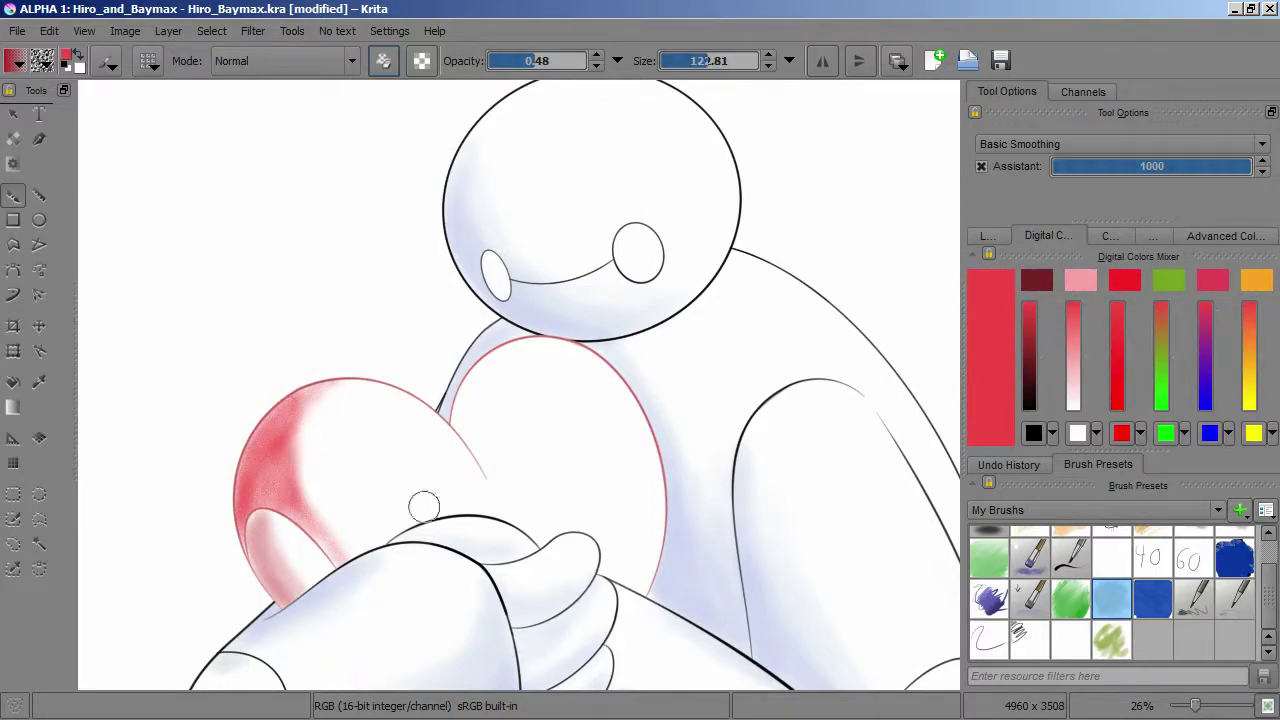
mouse_move(478, 430)
mouse_down()
mouse_move(495, 350)
mouse_move(516, 336)
mouse_up()
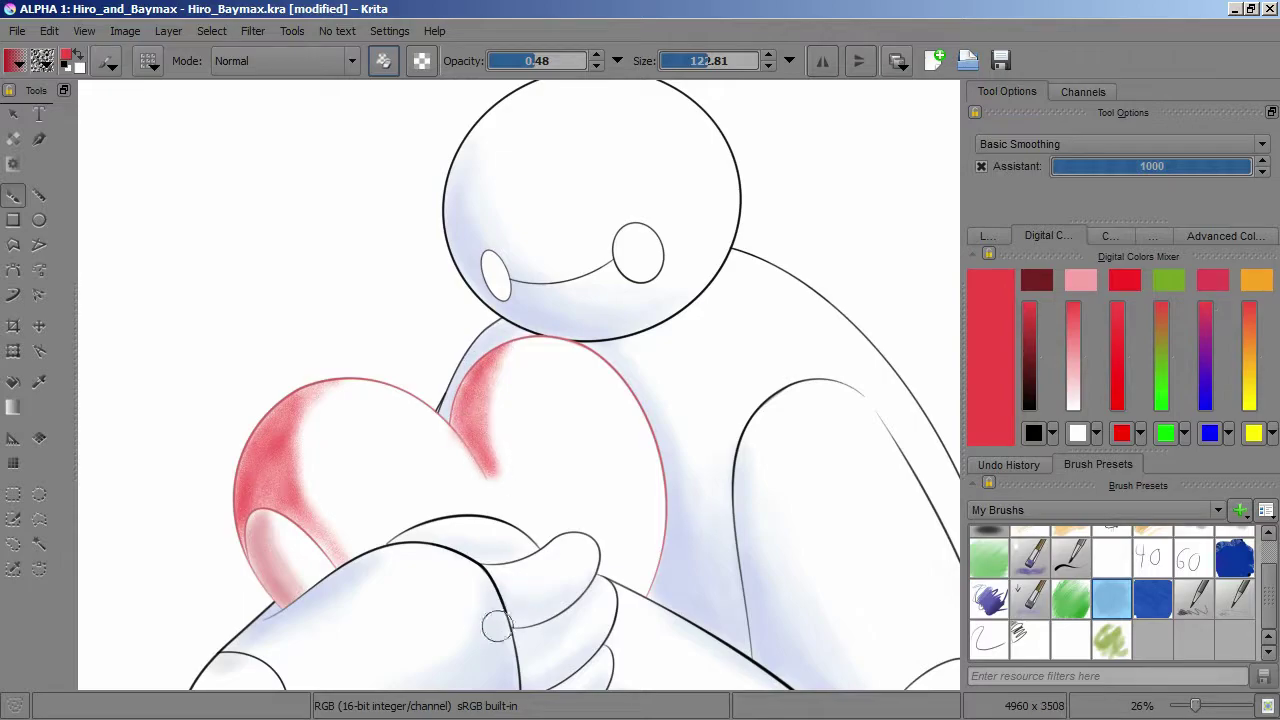
mouse_move(662, 500)
mouse_down()
mouse_move(639, 413)
mouse_move(646, 510)
mouse_move(632, 554)
mouse_move(612, 339)
mouse_move(635, 471)
mouse_move(627, 611)
mouse_up()
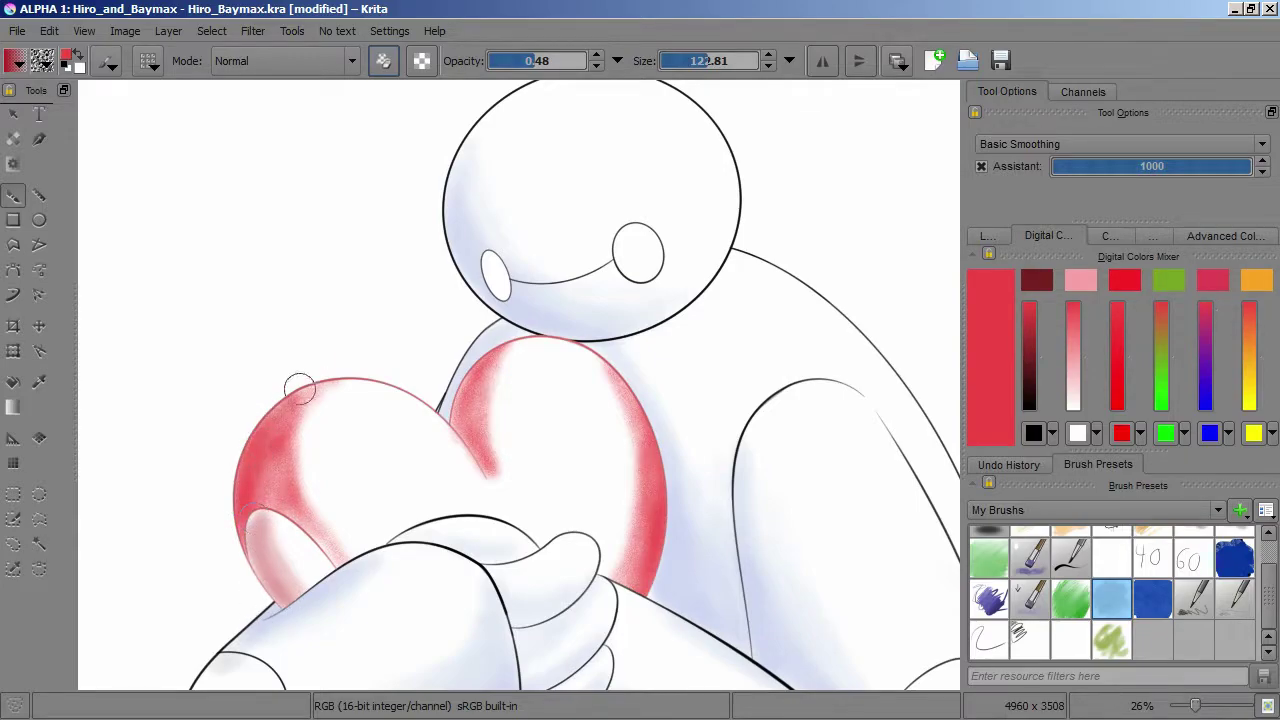
mouse_move(328, 399)
mouse_down()
mouse_move(332, 523)
mouse_move(377, 600)
mouse_move(307, 400)
mouse_up()
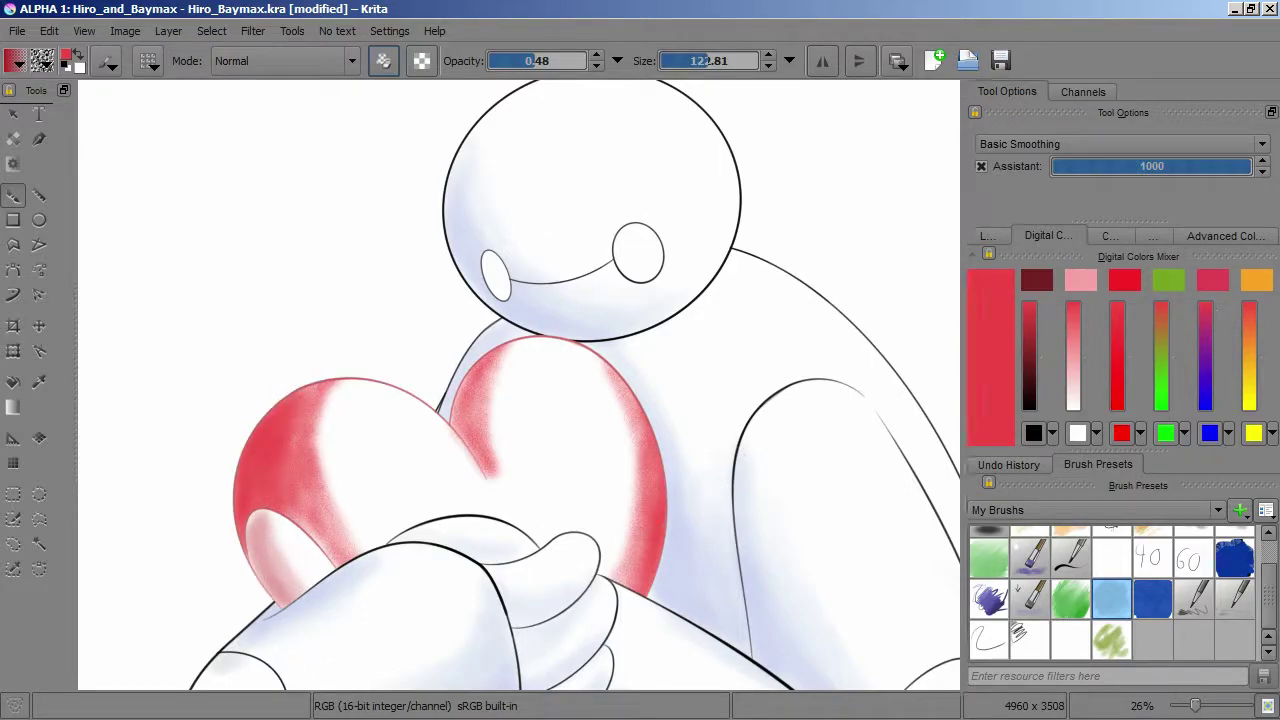
Step: Tint the heart's small oval with a soft muted pink on Layer 18
click(1226, 236)
click(987, 236)
click(1067, 359)
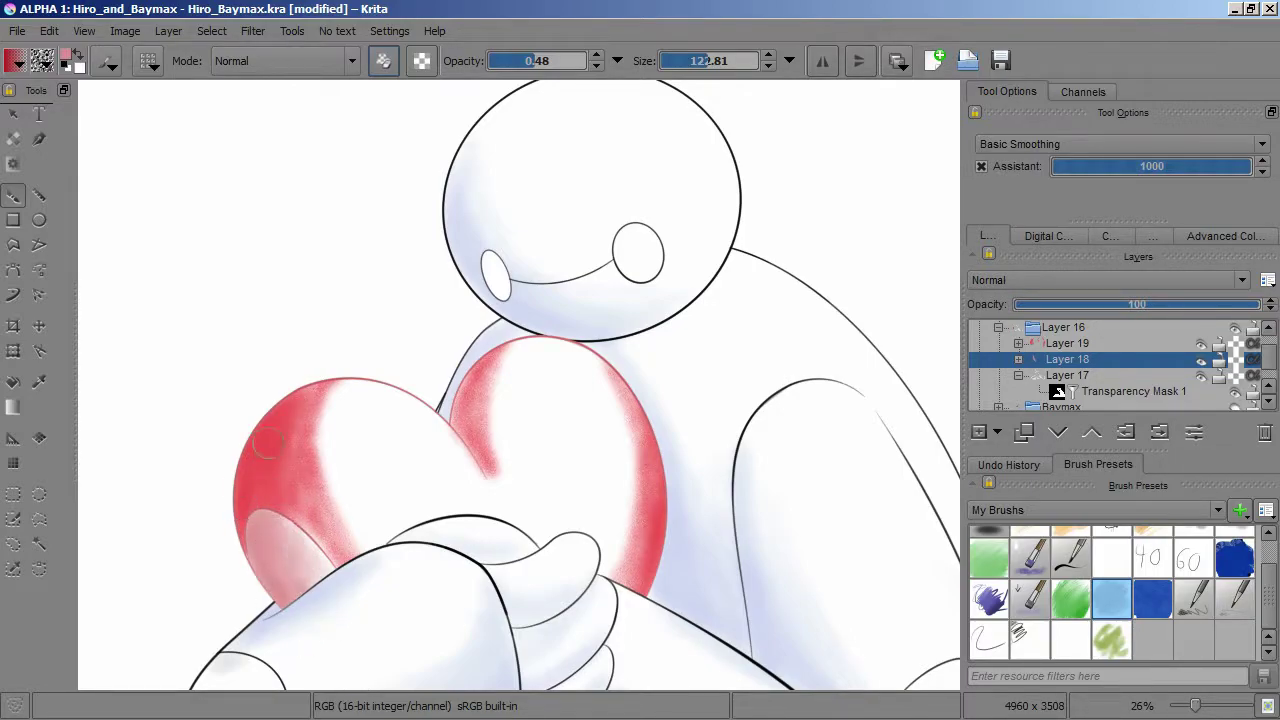
scroll(667, 462, down, 5)
scroll(632, 452, up, 4)
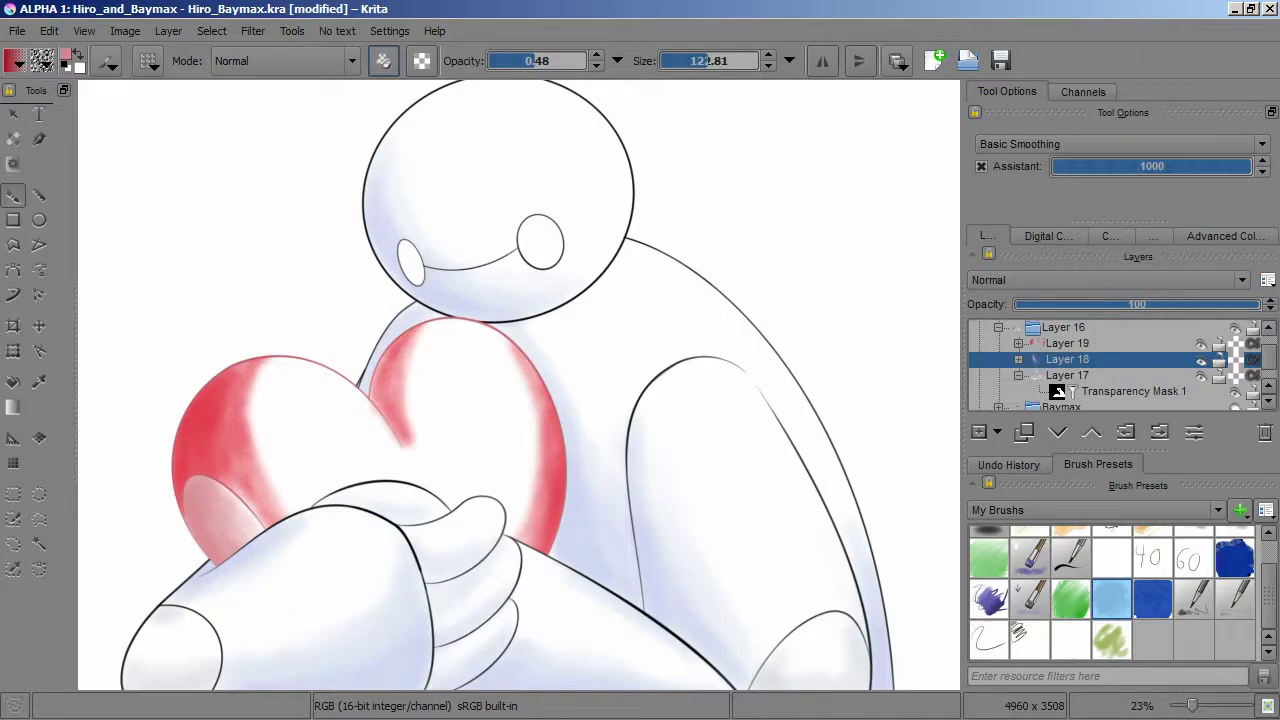
Step: Add a paint layer directly above Layer 17 and give it a transparency mask from a grown selection of both eyes
key(Insert)
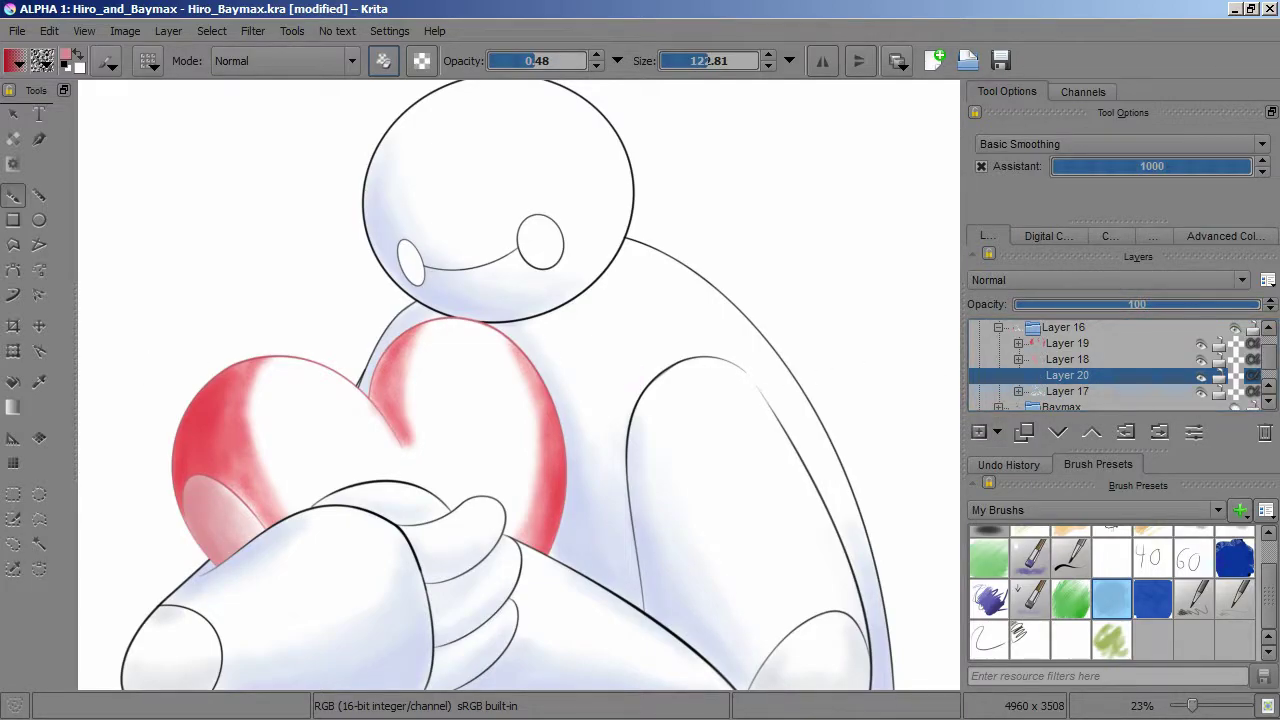
click(39, 544)
click(211, 30)
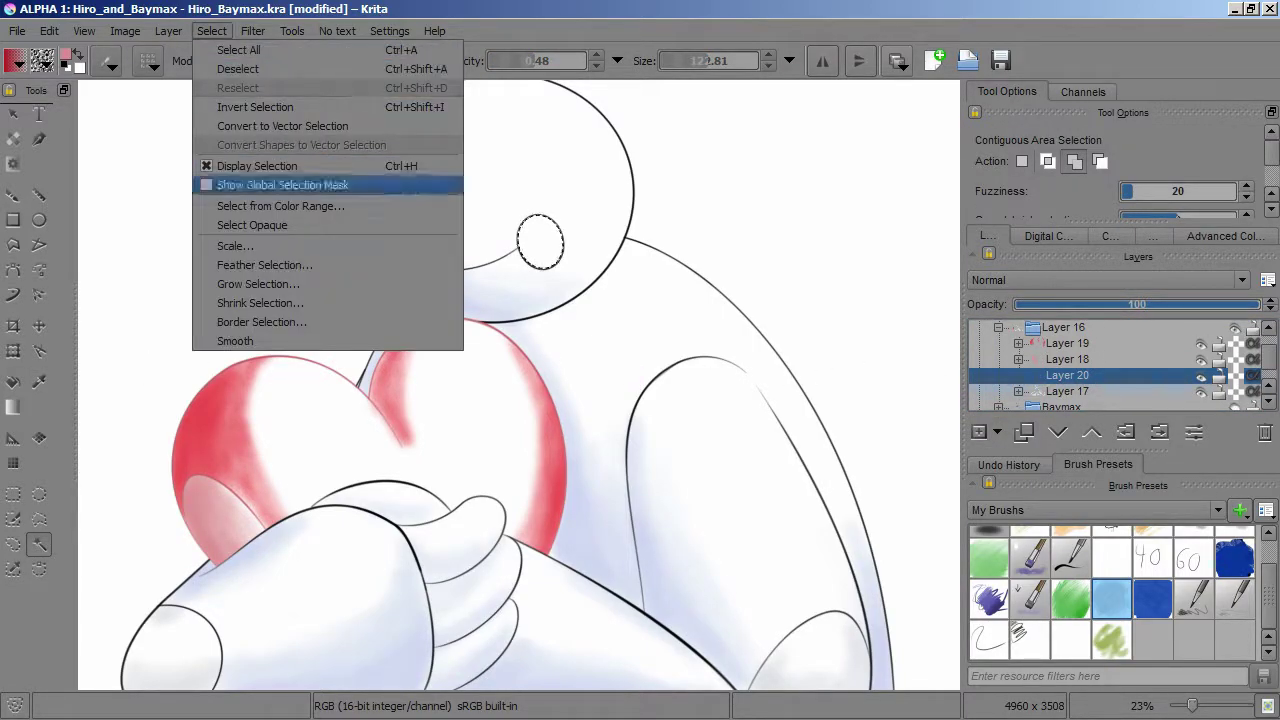
click(250, 280)
click(668, 398)
click(997, 432)
click(1030, 572)
Step: Paint both eyes dark grey on Layer 20 with a darker shade brushed over them, and deselect
key(b)
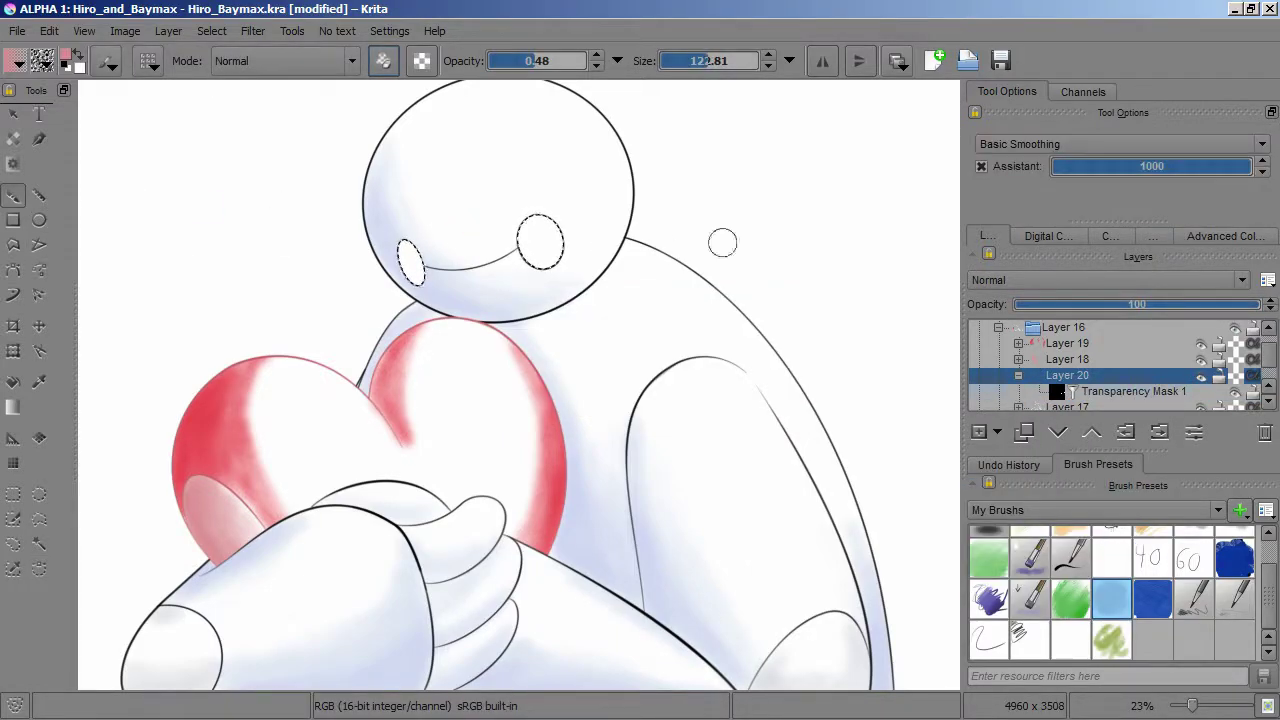
click(1048, 236)
click(1110, 236)
click(1048, 236)
click(1153, 236)
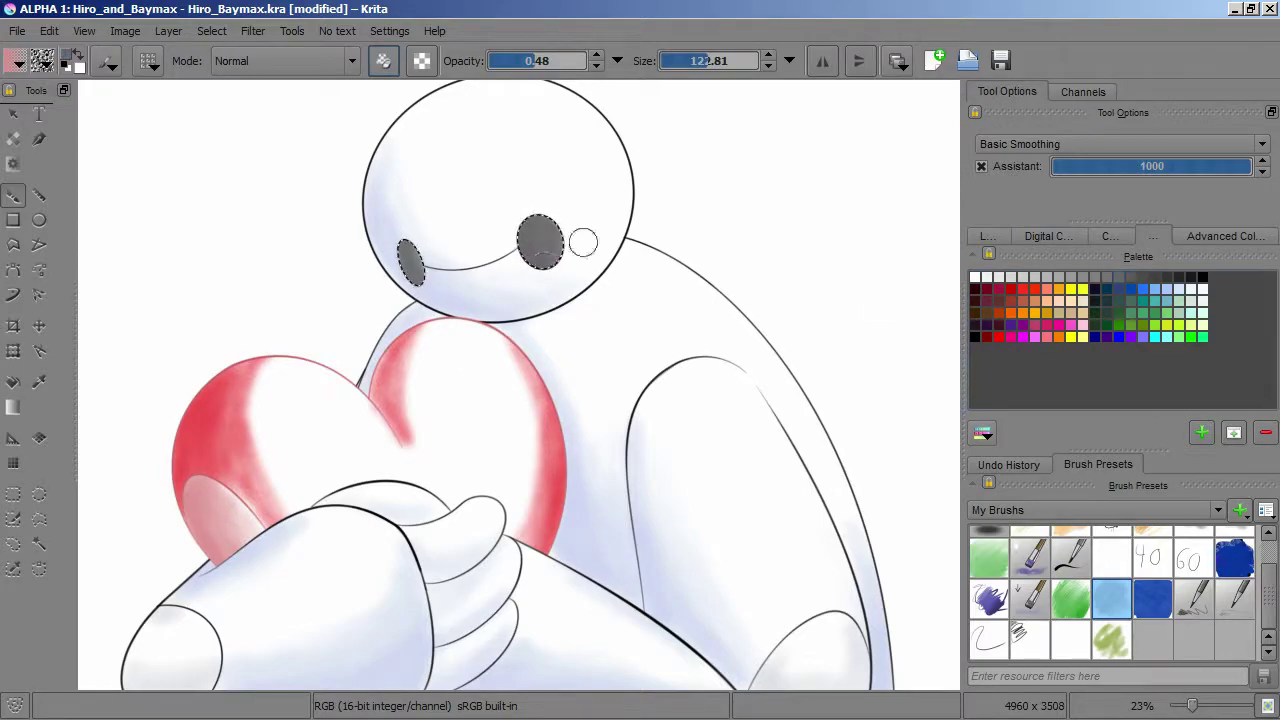
scroll(572, 419, up, 4)
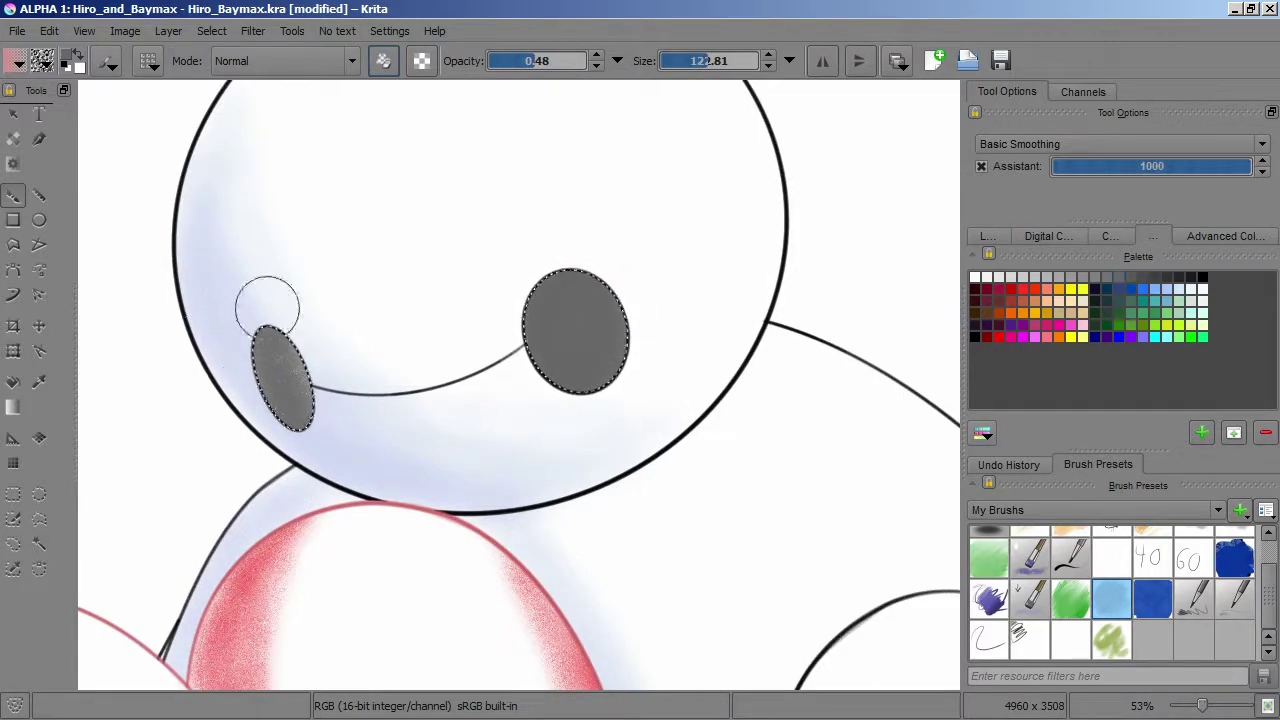
mouse_move(463, 429)
mouse_down()
mouse_move(266, 332)
mouse_move(314, 456)
mouse_move(247, 272)
mouse_move(644, 419)
mouse_move(568, 271)
mouse_move(575, 360)
mouse_move(602, 296)
mouse_move(658, 345)
mouse_move(672, 416)
mouse_move(237, 344)
mouse_move(283, 333)
mouse_move(407, 518)
mouse_move(262, 329)
mouse_move(332, 462)
mouse_move(452, 507)
mouse_move(674, 440)
mouse_move(552, 296)
mouse_up()
click(211, 31)
click(238, 69)
Step: Fit the whole drawing in view and save the document
key(minus)
key(minus)
key(minus)
key(minus)
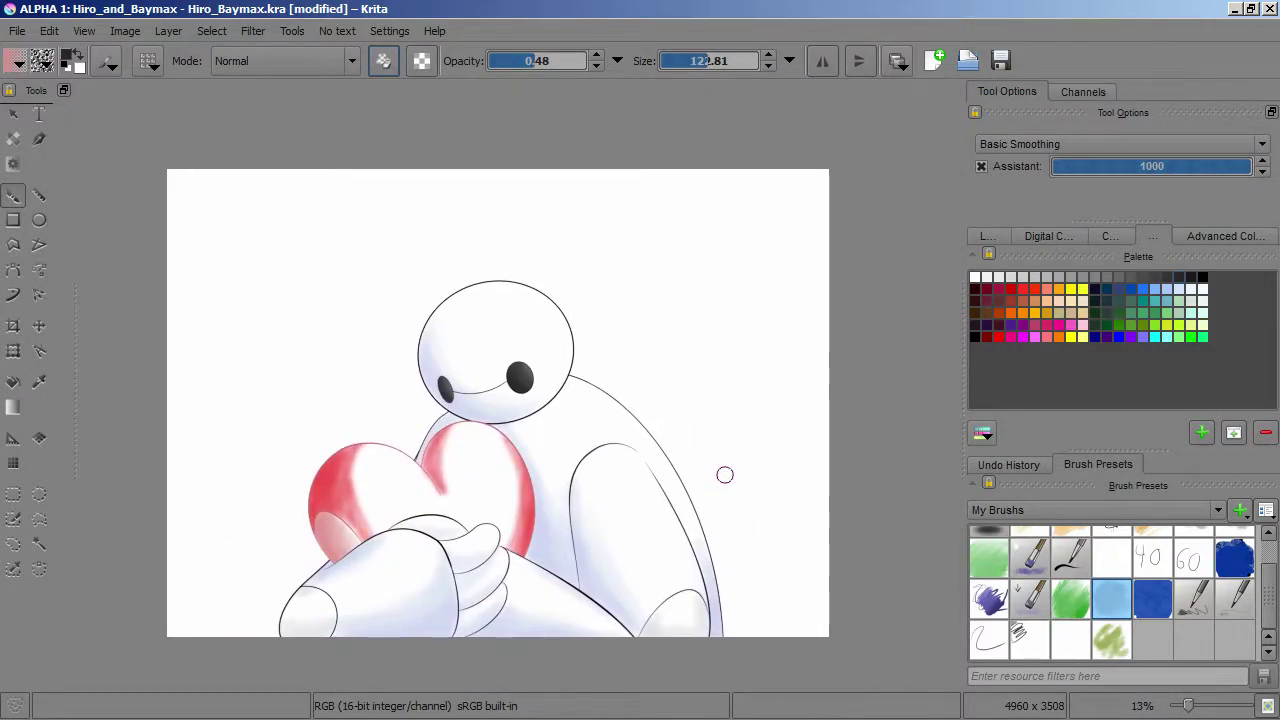
key(ctrl+shift+0)
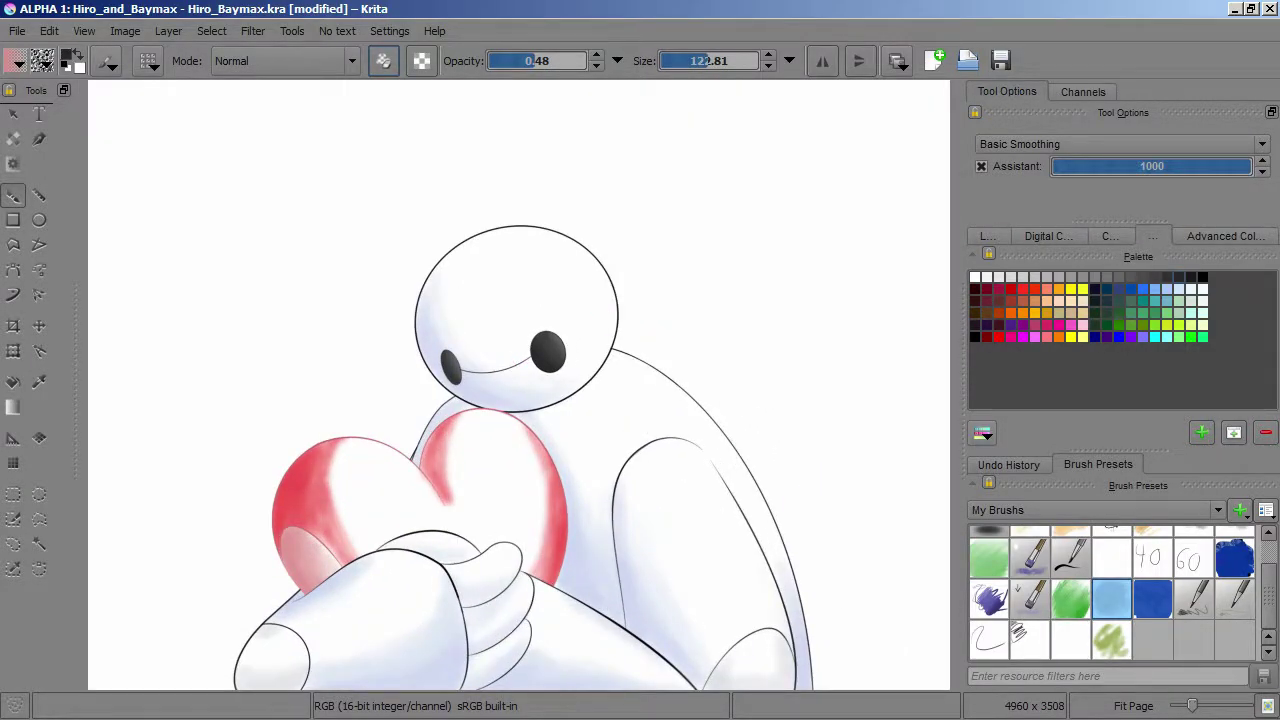
key(ctrl+s)
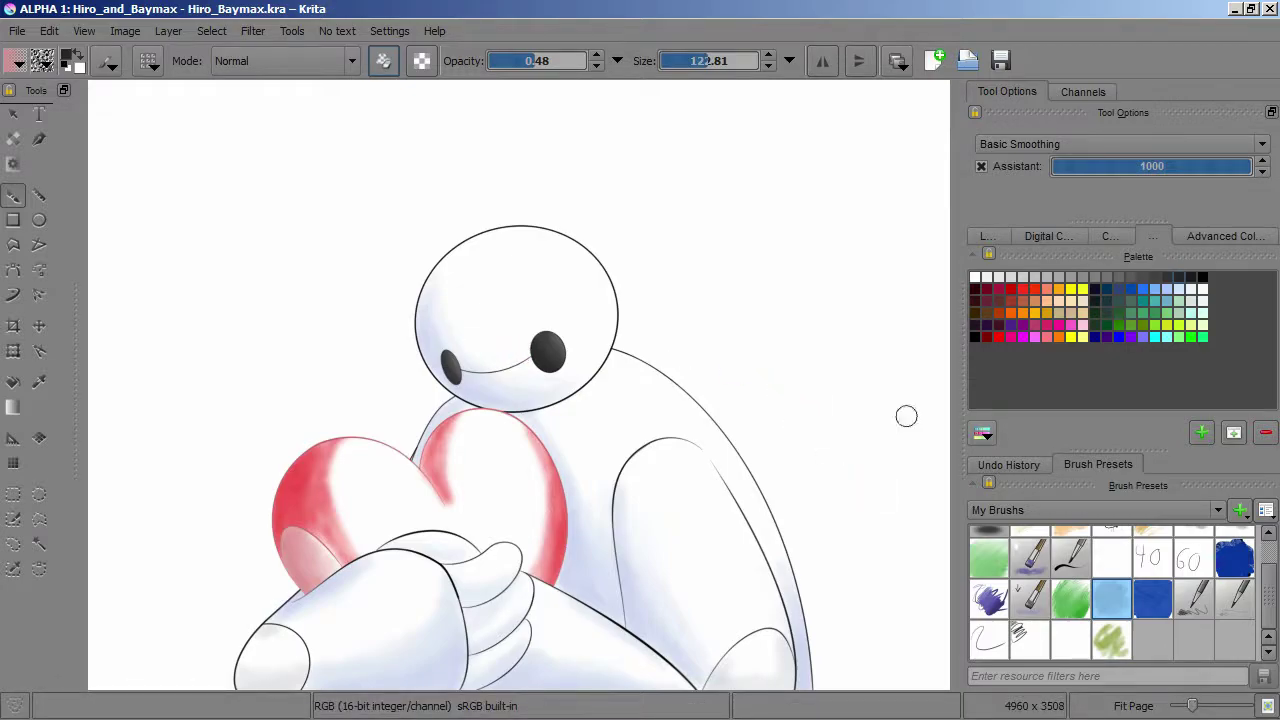
Step: Add a paint layer directly above Layer 17, brush a first red stroke on the hand, and lower the layer's opacity to 49
click(1225, 236)
scroll(500, 524, up, 2)
scroll(500, 524, down, 3)
key(Insert)
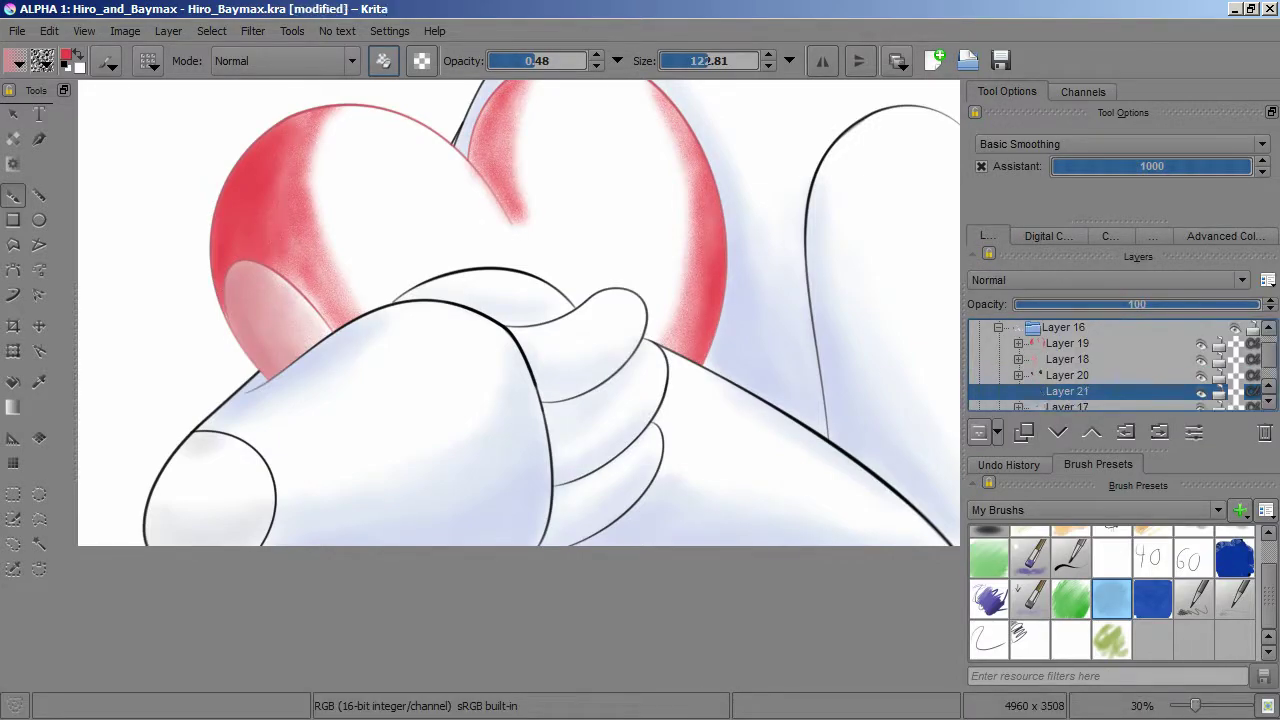
drag(300, 392, 400, 450)
drag(1250, 304, 1135, 304)
Step: Show the Baymax sketch group and paint the heart's red lower edge across the hand and fingers on Layer 21
mouse_move(308, 352)
mouse_down()
mouse_move(390, 398)
mouse_move(352, 339)
mouse_move(425, 451)
mouse_move(326, 357)
mouse_move(423, 463)
mouse_move(515, 475)
mouse_up()
mouse_move(697, 364)
mouse_down()
mouse_move(464, 530)
mouse_move(395, 458)
mouse_up()
drag(286, 337, 460, 490)
scroll(1115, 365, down, 1)
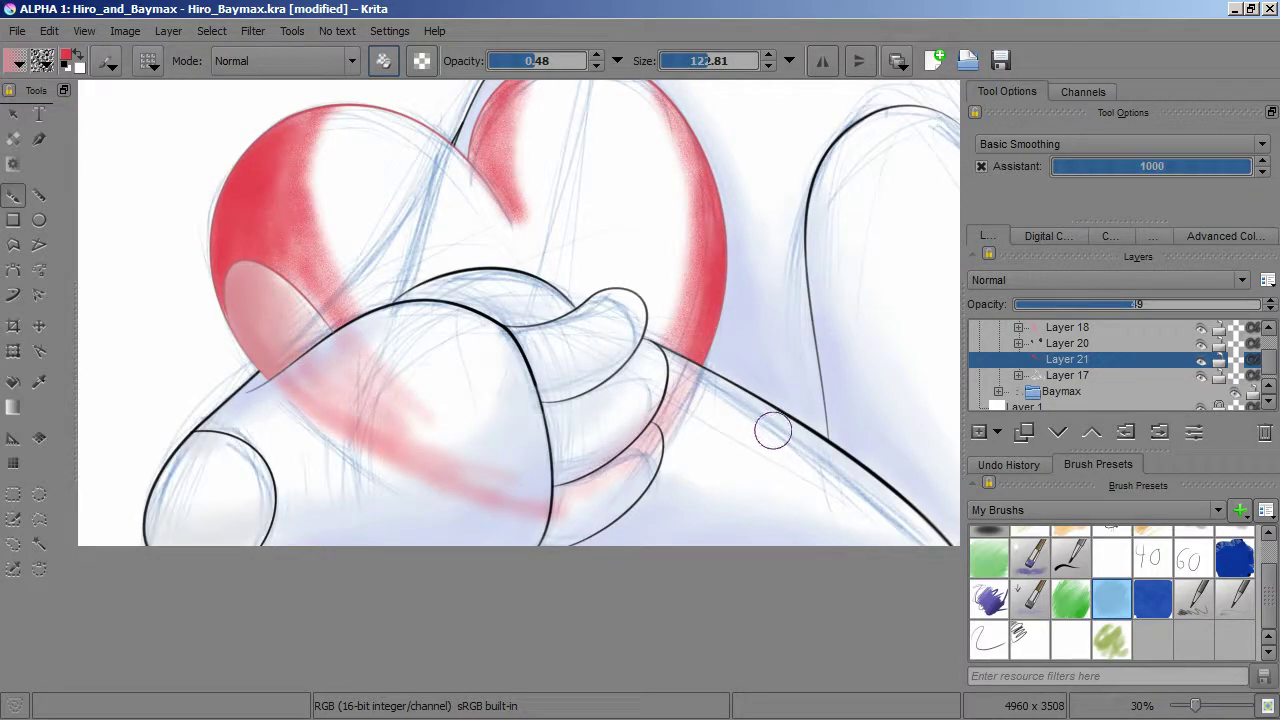
mouse_move(357, 451)
mouse_down()
mouse_move(551, 531)
mouse_move(656, 399)
mouse_move(618, 420)
mouse_move(625, 406)
mouse_move(365, 416)
mouse_move(377, 377)
mouse_move(507, 498)
mouse_up()
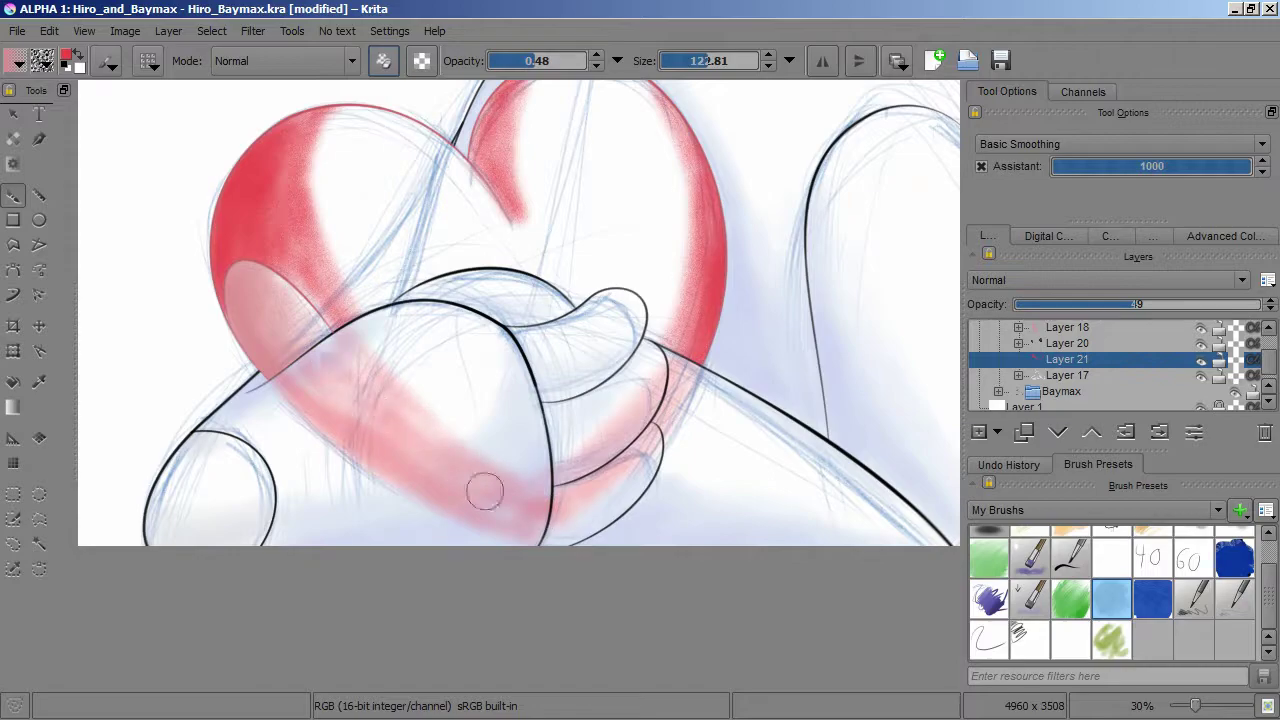
Step: Set Layer 21's opacity to 10 and hide the Baymax sketch group
drag(1134, 304, 1040, 304)
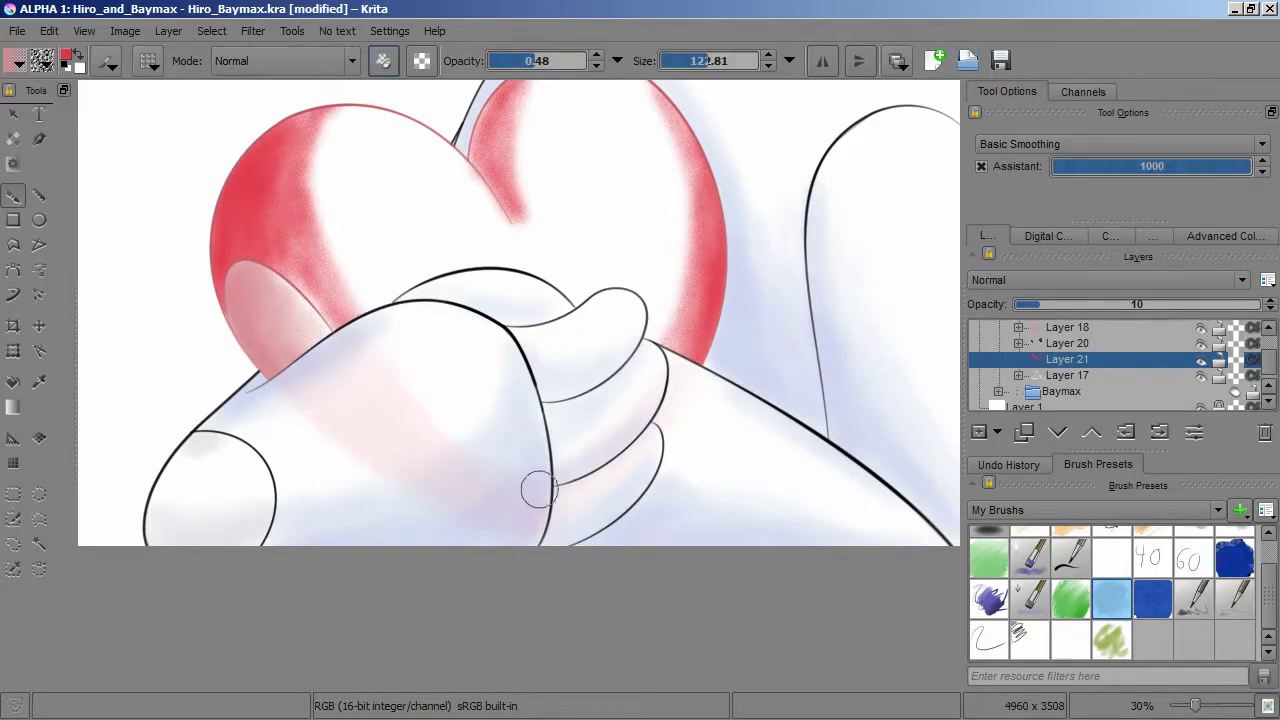
scroll(700, 310, down, 4)
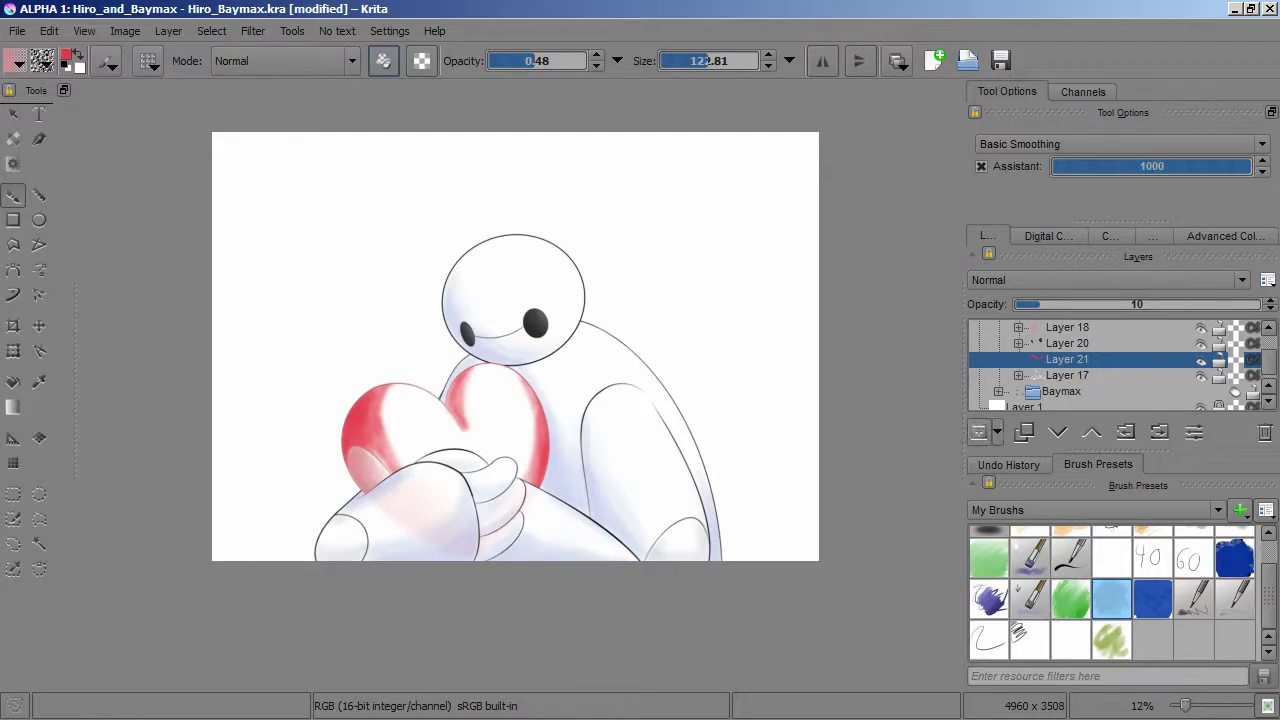
key(2)
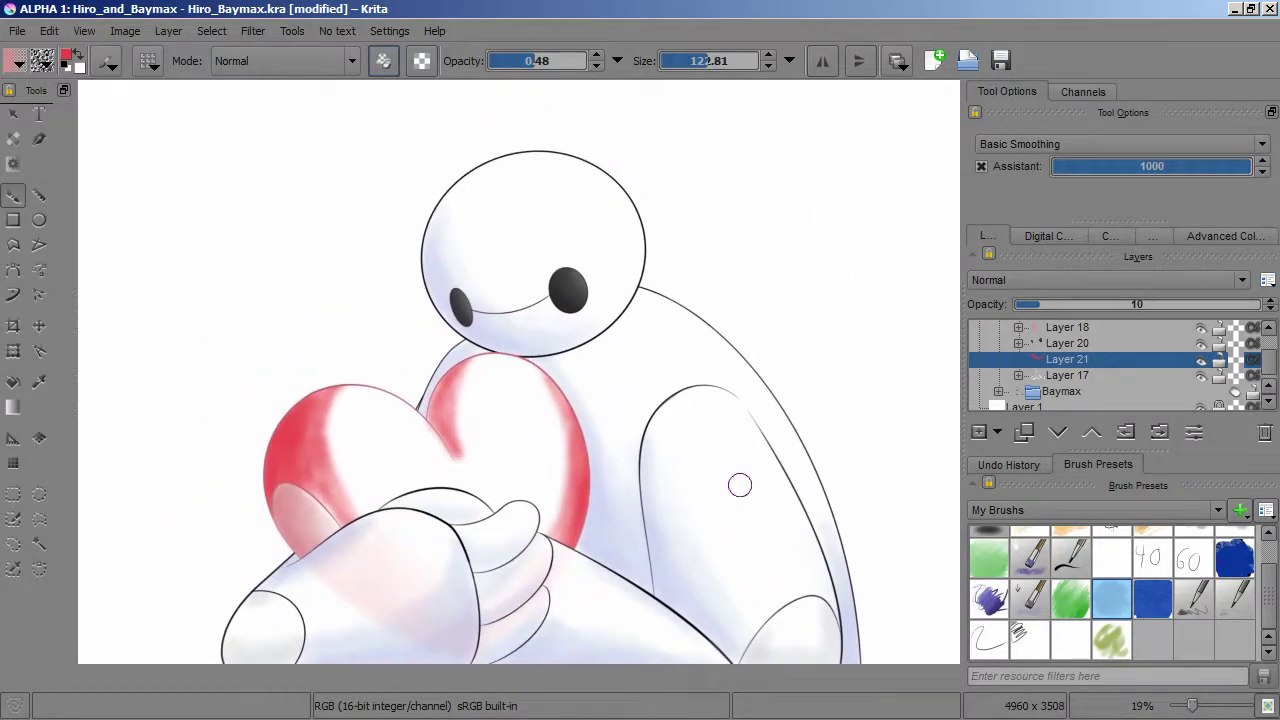